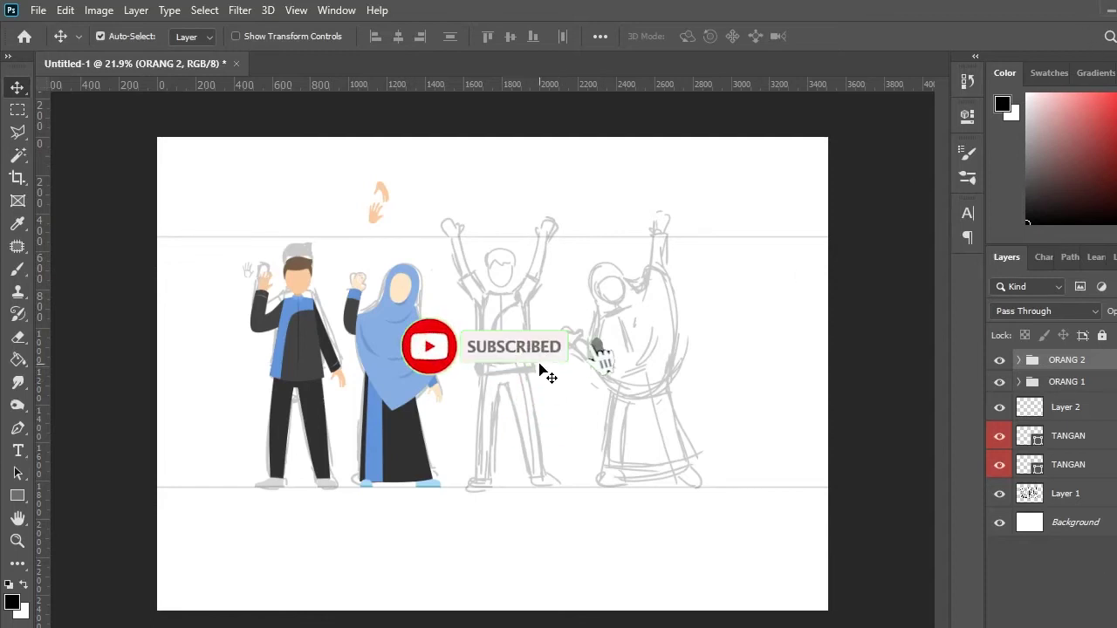
Check the grey sketch layer's visibility, select it and lower its opacity.
{"action": "scroll", "coordinate": [487, 347], "scroll_direction": "up", "scroll_amount": 2}
{"action": "left_click", "coordinate": [999, 494]}
{"action": "left_click", "coordinate": [999, 494]}
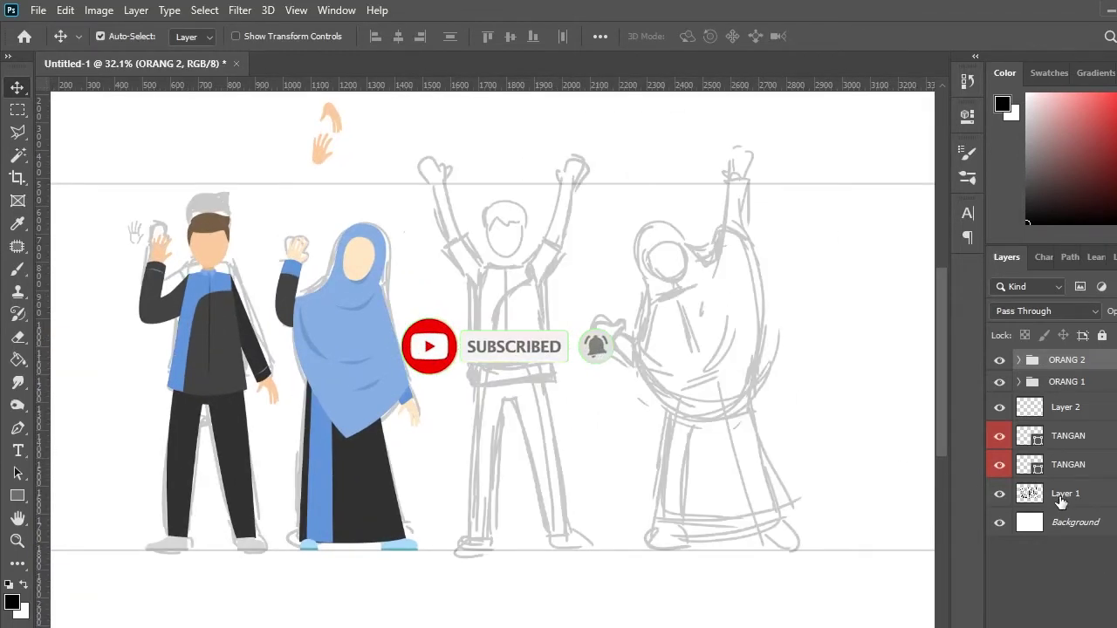
{"action": "left_click", "coordinate": [1029, 494]}
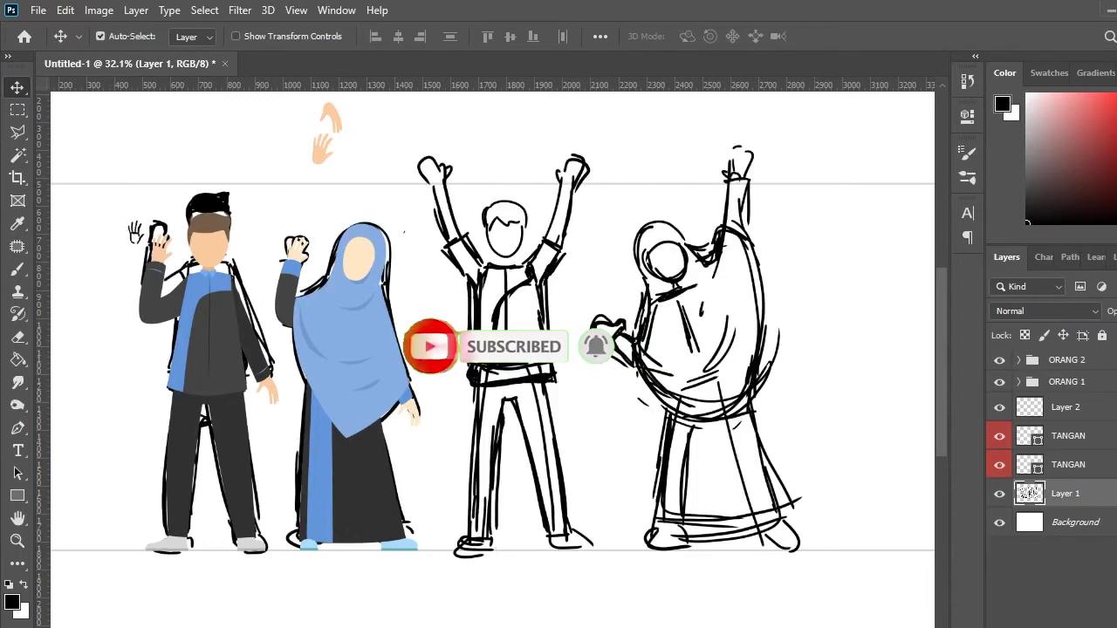
{"action": "key", "text": "5"}
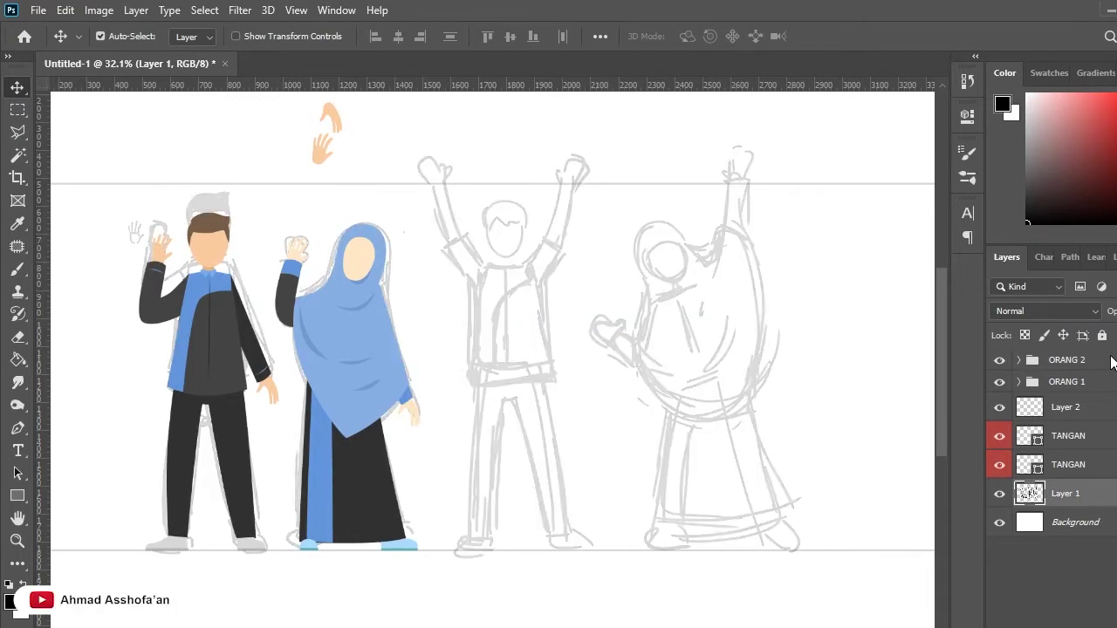
{"action": "key", "text": "b"}
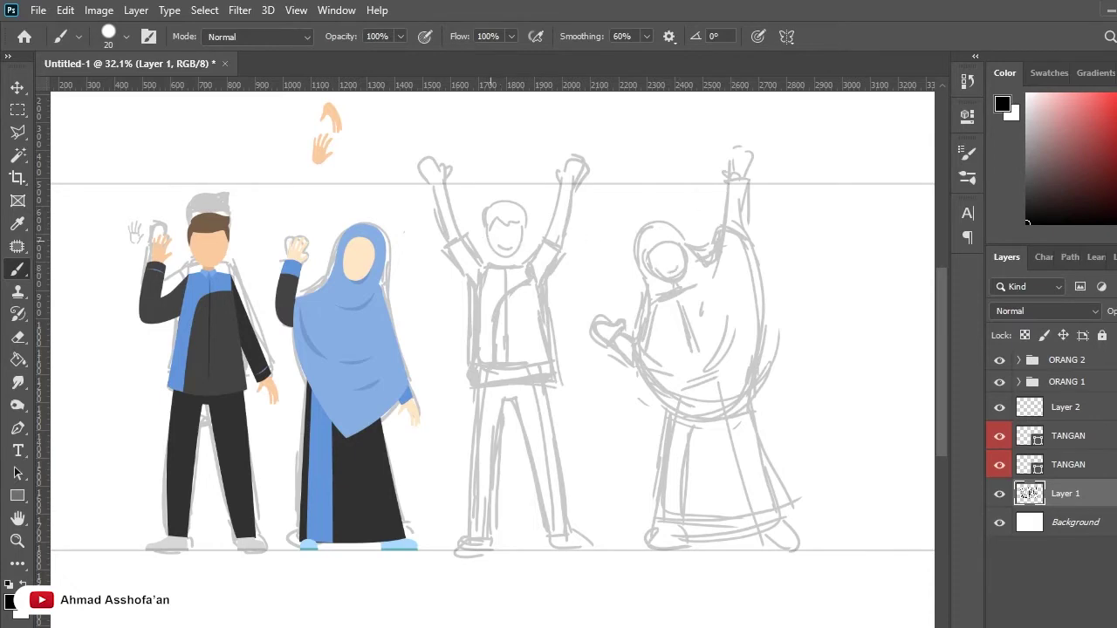
Preview the finished figures with the sketch hidden, then lock the sketch layer (Layer 1).
{"action": "scroll", "coordinate": [562, 244], "scroll_direction": "down", "scroll_amount": 3}
{"action": "scroll", "coordinate": [562, 243], "scroll_direction": "up", "scroll_amount": 3}
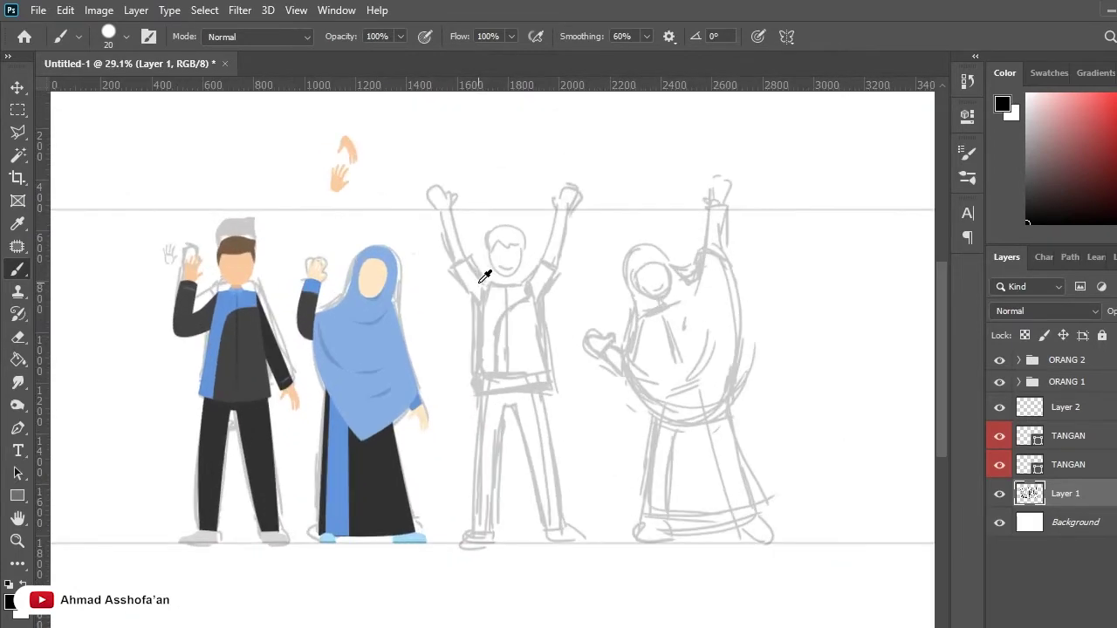
{"action": "scroll", "coordinate": [480, 279], "scroll_direction": "up", "scroll_amount": 1}
{"action": "scroll", "coordinate": [103, 266], "scroll_direction": "up", "scroll_amount": 1}
{"action": "scroll", "coordinate": [114, 242], "scroll_direction": "up", "scroll_amount": 2}
{"action": "scroll", "coordinate": [257, 249], "scroll_direction": "up", "scroll_amount": 2}
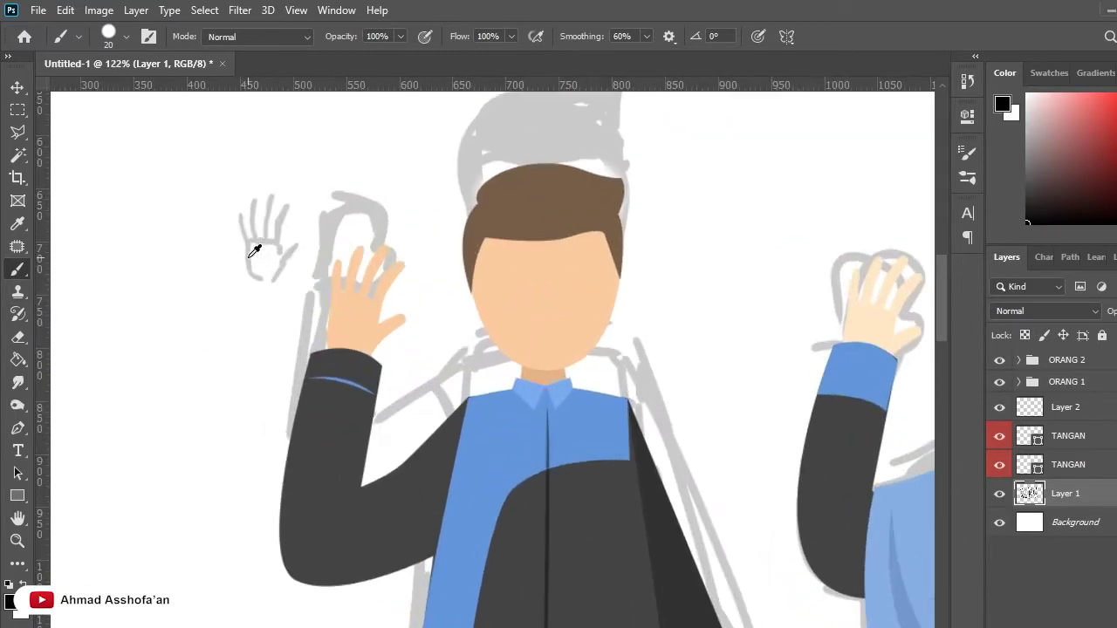
{"action": "scroll", "coordinate": [251, 227], "scroll_direction": "down", "scroll_amount": 4}
{"action": "scroll", "coordinate": [252, 228], "scroll_direction": "down", "scroll_amount": 1}
{"action": "left_click", "coordinate": [999, 494]}
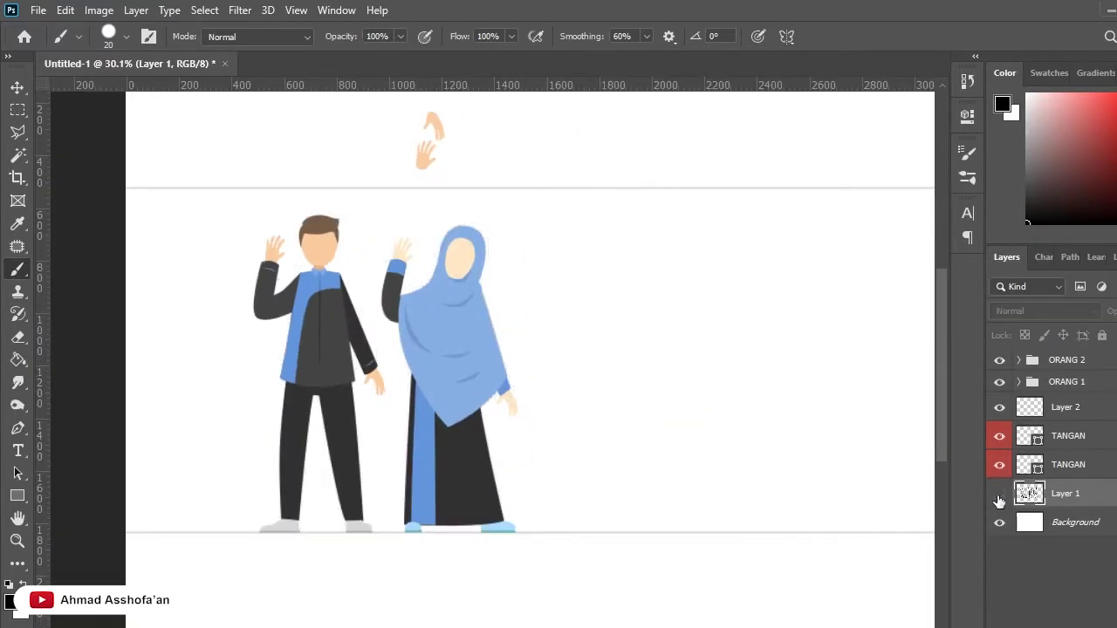
{"action": "left_click", "coordinate": [999, 495]}
{"action": "left_click", "coordinate": [999, 494]}
{"action": "left_click", "coordinate": [999, 493]}
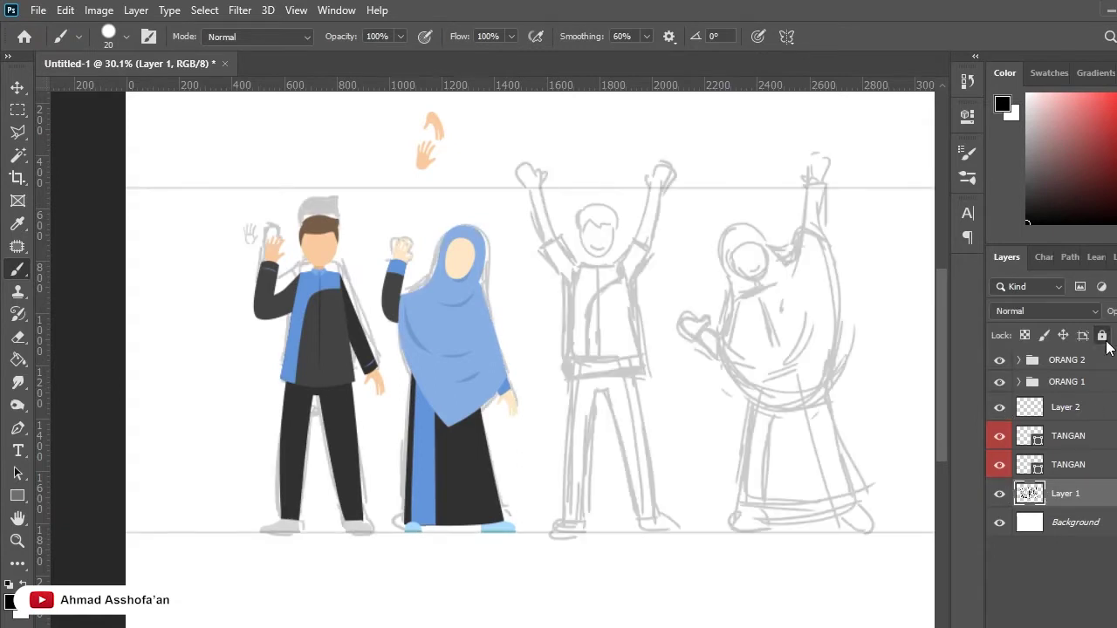
{"action": "left_click", "coordinate": [1102, 337]}
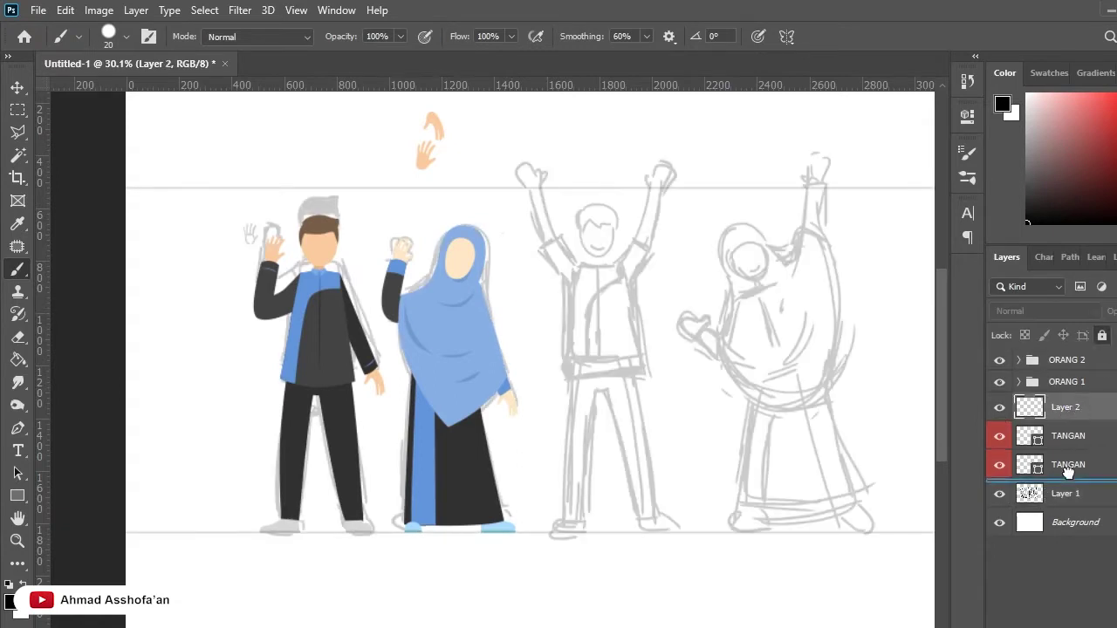
Move Layer 2 below both TANGAN layers and make the upper TANGAN hand visible.
{"action": "left_click_drag", "start_coordinate": [1021, 419], "coordinate": [1060, 478]}
{"action": "left_click", "coordinate": [1066, 361]}
{"action": "left_click", "coordinate": [1000, 408]}
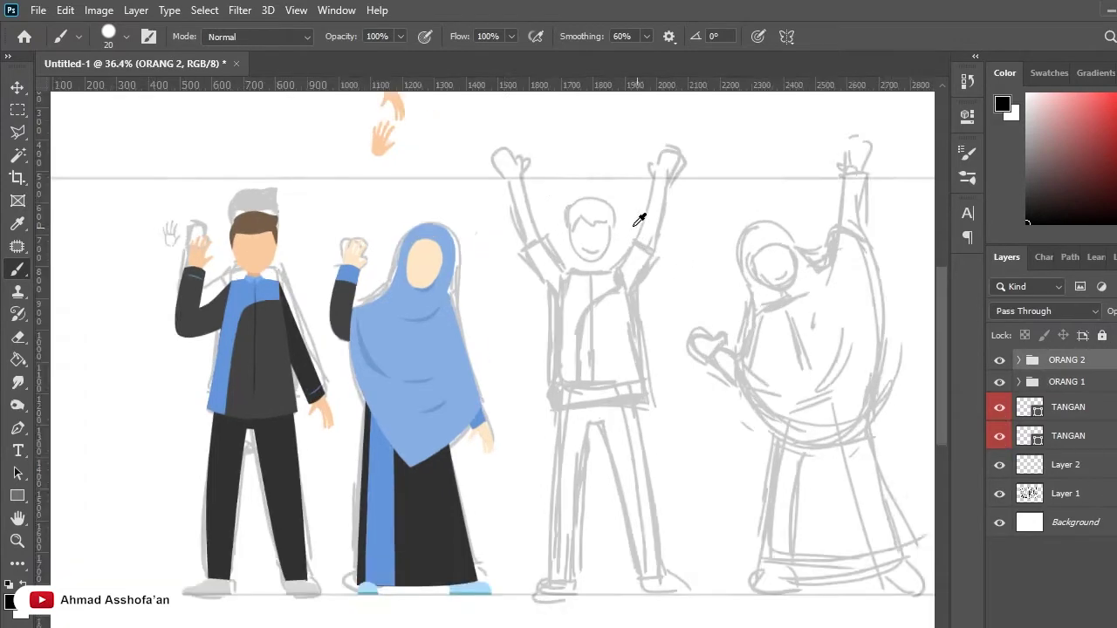
{"action": "scroll", "coordinate": [572, 198], "scroll_direction": "up", "scroll_amount": 3}
Pen-trace a peach-filled oval face shape over the arms-raised figure's head as Shape 31.
{"action": "key", "text": "p"}
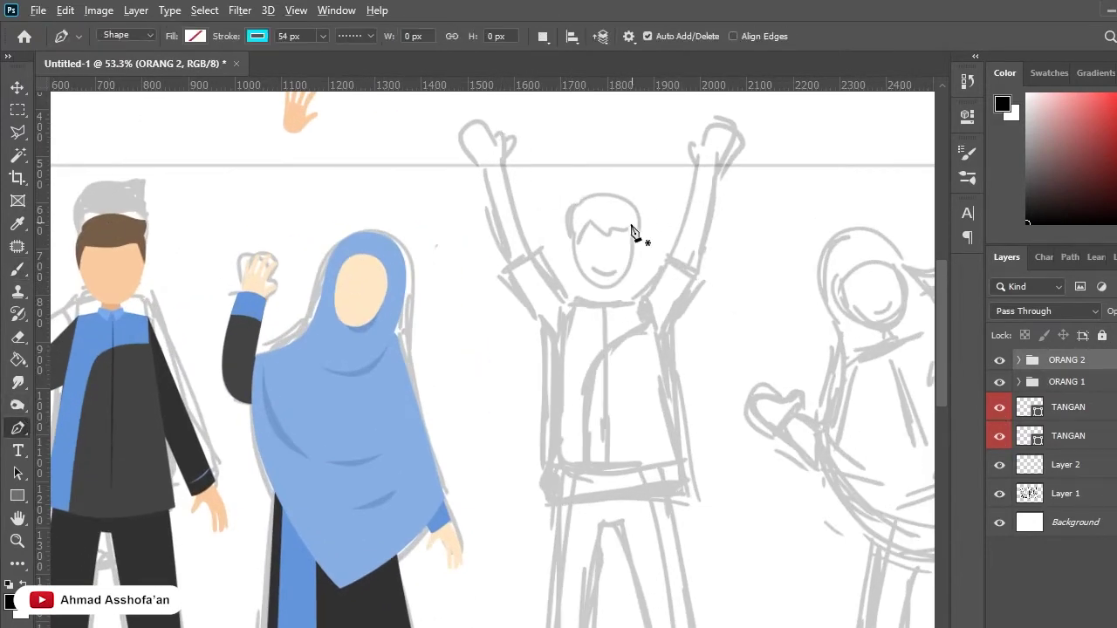
{"action": "scroll", "coordinate": [636, 237], "scroll_direction": "up", "scroll_amount": 2}
{"action": "left_click", "coordinate": [520, 257]}
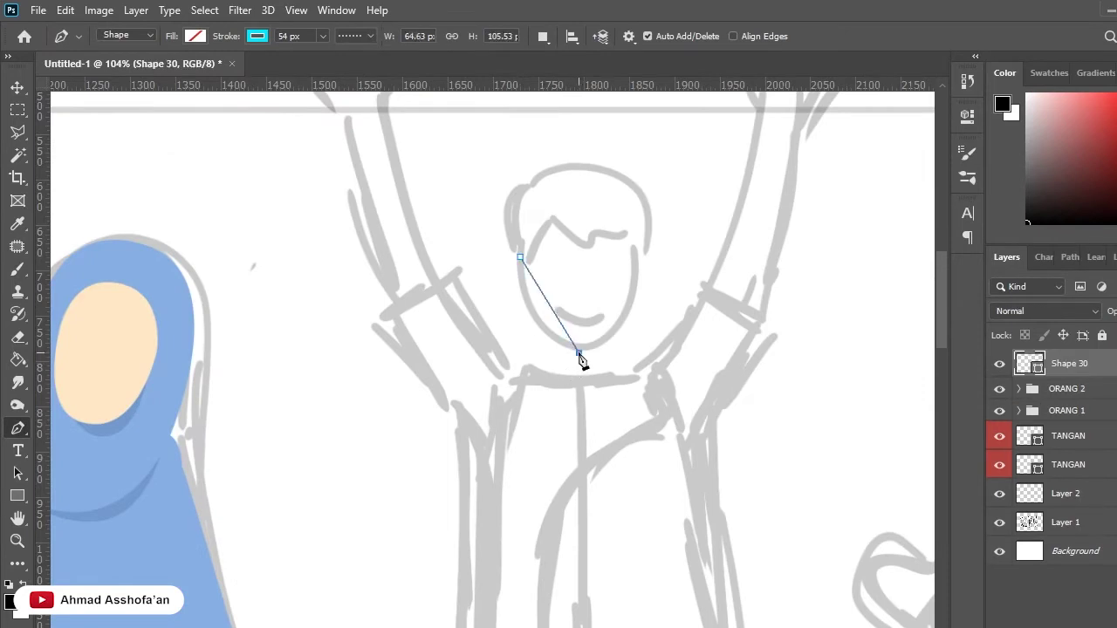
{"action": "mouse_move", "coordinate": [578, 352]}
{"action": "left_mouse_down"}
{"action": "mouse_move", "coordinate": [640, 349]}
{"action": "mouse_move", "coordinate": [651, 359]}
{"action": "left_mouse_up"}
{"action": "left_click", "coordinate": [638, 236]}
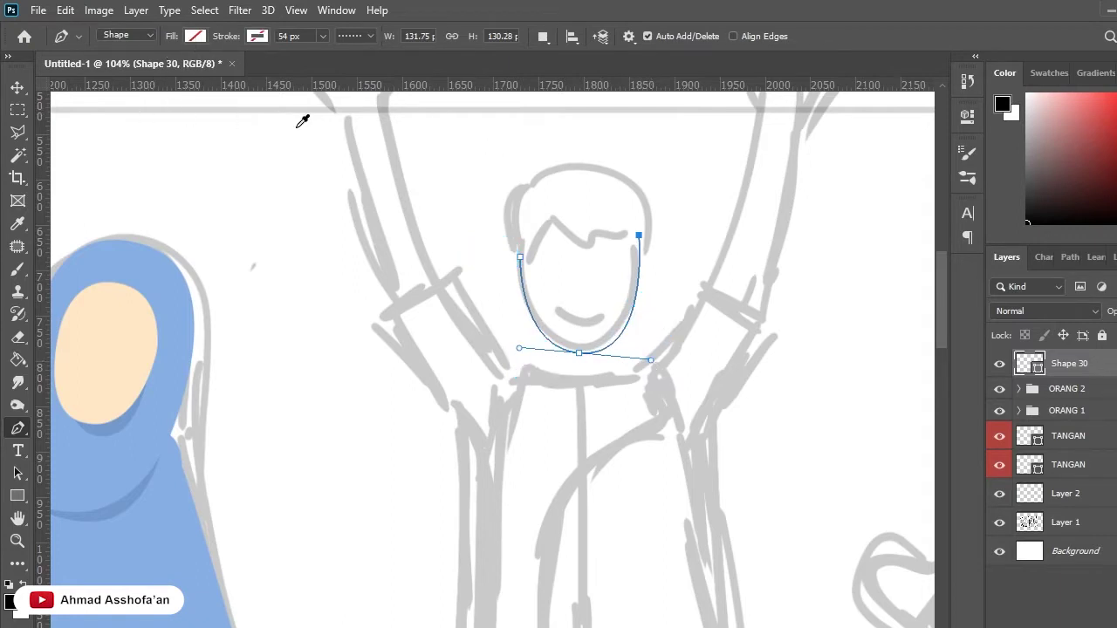
{"action": "key", "text": "Return"}
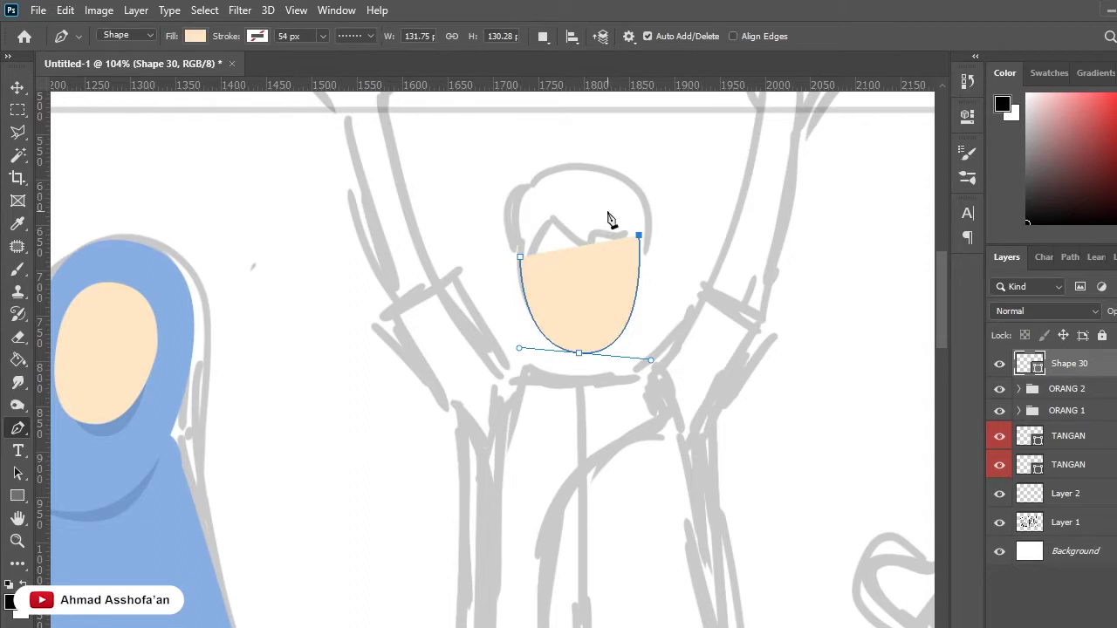
{"action": "left_click_drag", "start_coordinate": [576, 186], "coordinate": [507, 189]}
{"action": "left_click", "coordinate": [520, 256]}
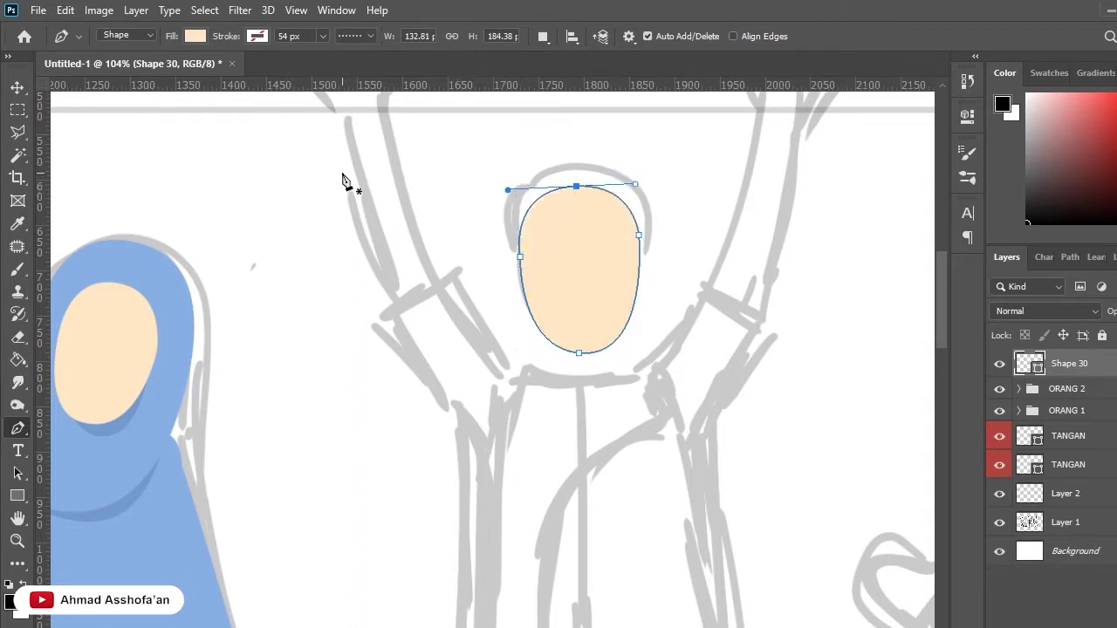
{"action": "key", "text": "Escape"}
{"action": "scroll", "coordinate": [471, 218], "scroll_direction": "up", "scroll_amount": 1}
{"action": "scroll", "coordinate": [491, 229], "scroll_direction": "up", "scroll_amount": 1}
Pen-trace the hair outline over the boy's head with a jagged fringe across the forehead.
{"action": "left_click", "coordinate": [527, 282]}
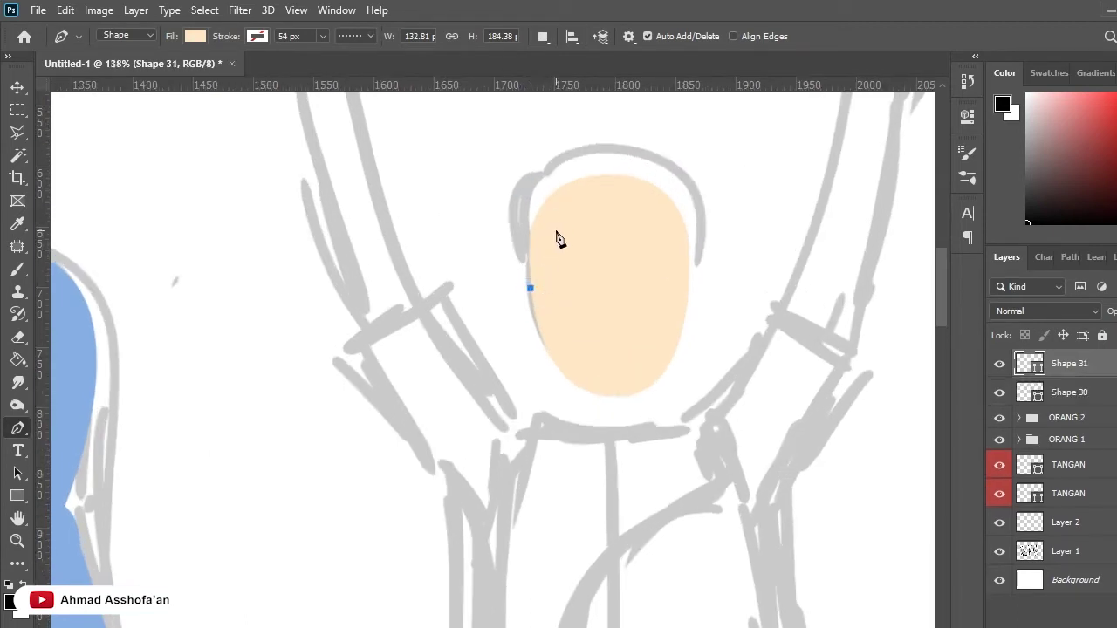
{"action": "left_click", "coordinate": [555, 232]}
{"action": "left_click_drag", "start_coordinate": [623, 254], "coordinate": [690, 254]}
{"action": "left_click", "coordinate": [604, 233]}
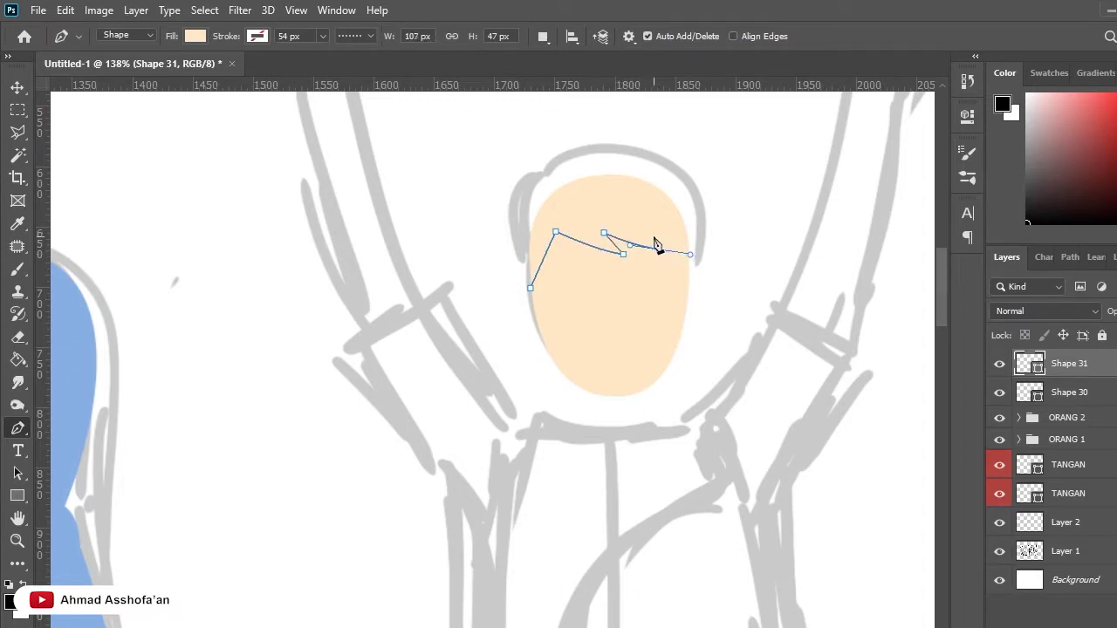
{"action": "left_click_drag", "start_coordinate": [689, 280], "coordinate": [680, 238]}
{"action": "left_click", "coordinate": [687, 294]}
{"action": "mouse_move", "coordinate": [613, 142]}
{"action": "left_mouse_down"}
{"action": "mouse_move", "coordinate": [480, 142]}
{"action": "mouse_move", "coordinate": [540, 142]}
{"action": "left_mouse_up"}
{"action": "left_click", "coordinate": [546, 178]}
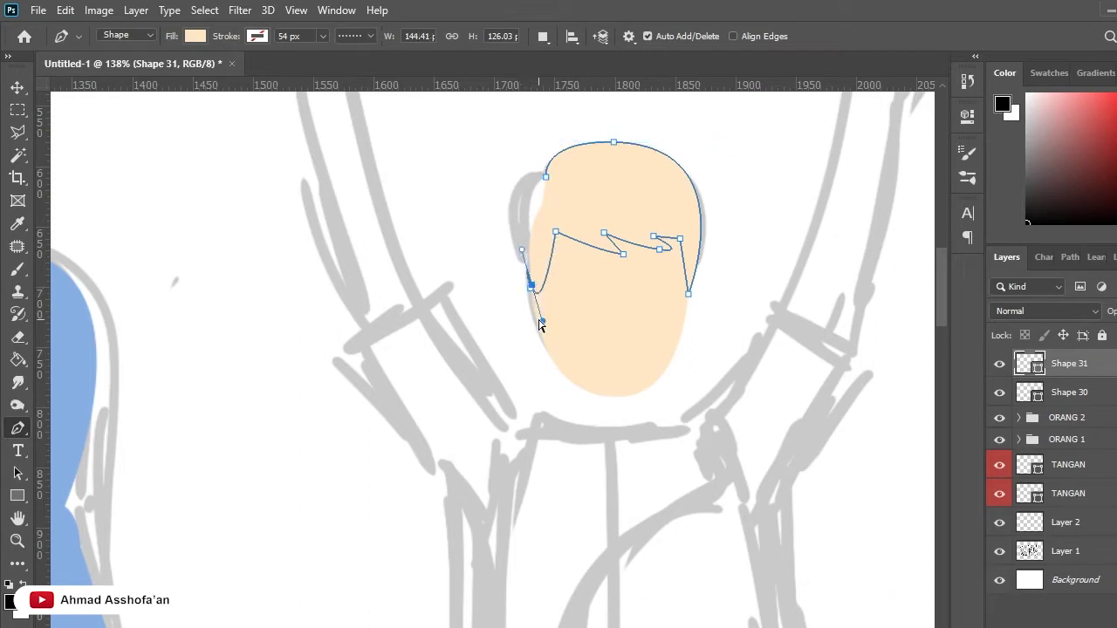
{"action": "left_click_drag", "start_coordinate": [530, 288], "coordinate": [572, 401]}
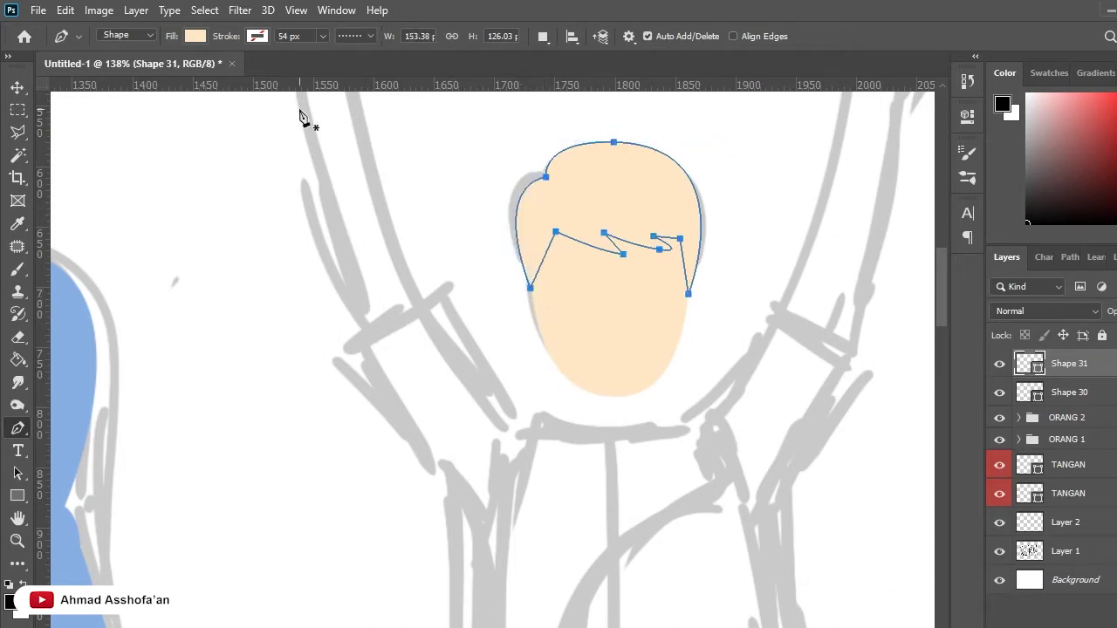
Fill the hair brown via the Eyedropper and nudge the right fringe tip slightly left.
{"action": "key", "text": "i"}
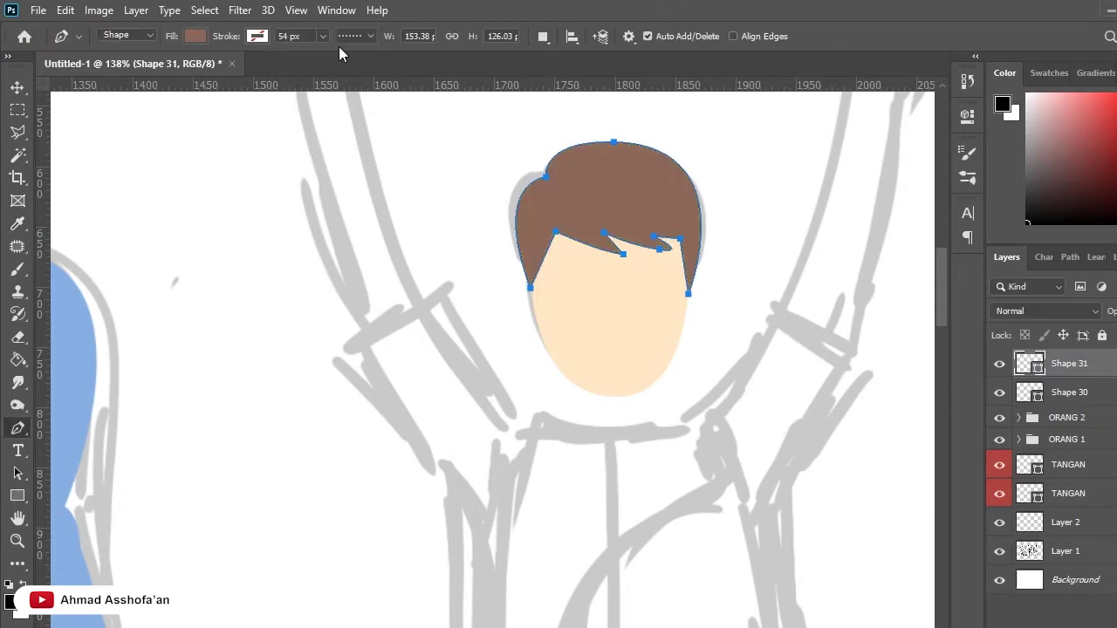
{"action": "key", "text": "v"}
{"action": "scroll", "coordinate": [421, 224], "scroll_direction": "down", "scroll_amount": 5}
{"action": "scroll", "coordinate": [452, 232], "scroll_direction": "up", "scroll_amount": 5}
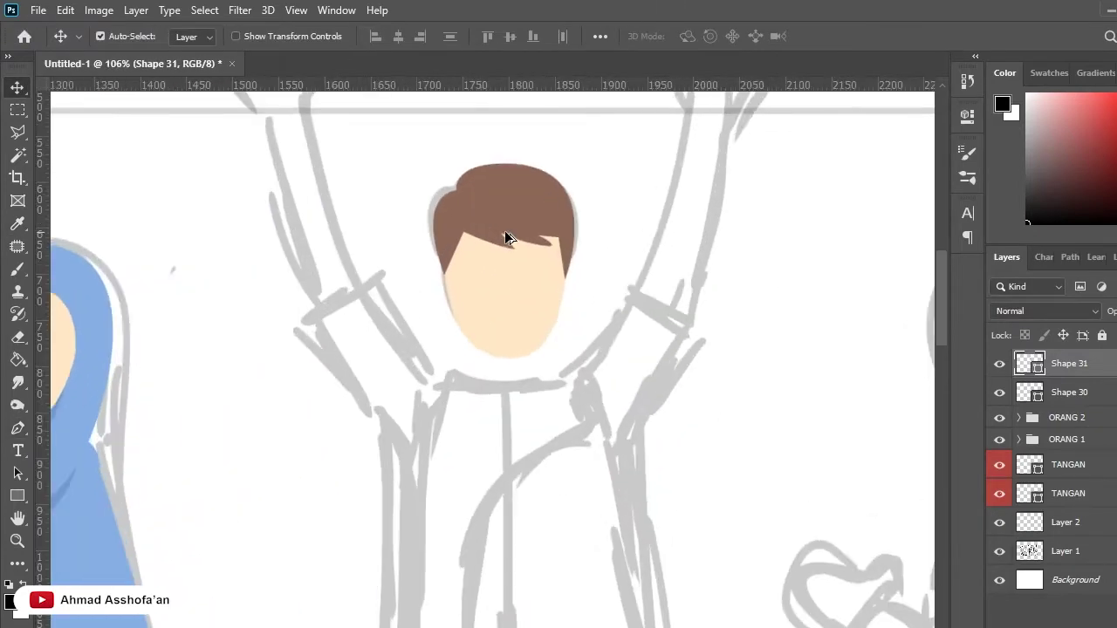
{"action": "left_click_drag", "start_coordinate": [598, 242], "coordinate": [590, 240]}
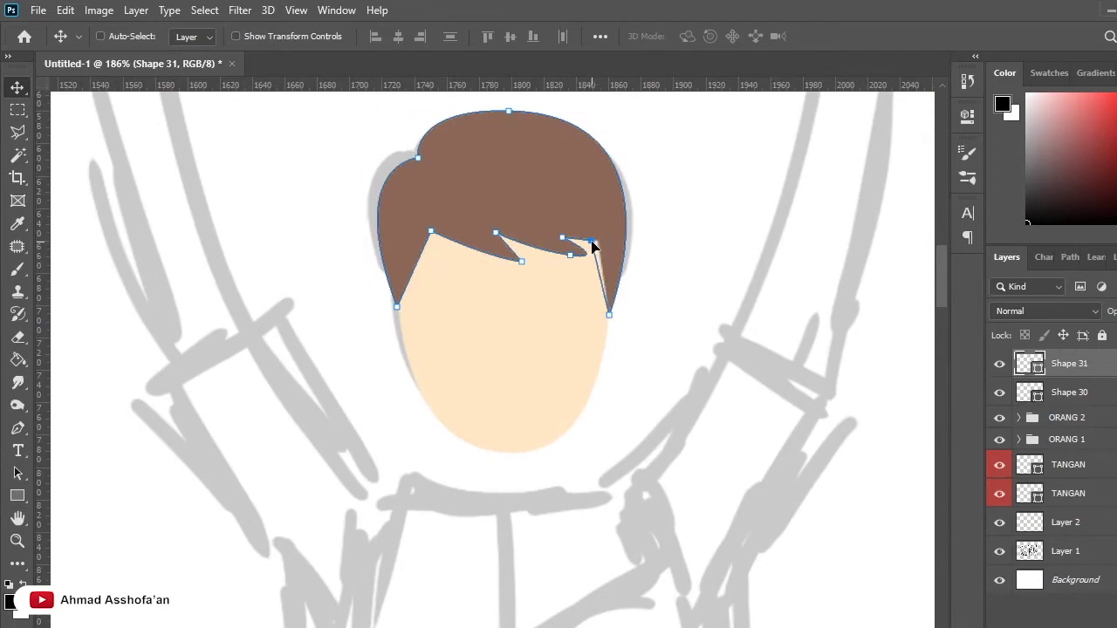
{"action": "left_click", "coordinate": [259, 175]}
{"action": "scroll", "coordinate": [345, 245], "scroll_direction": "down", "scroll_amount": 6}
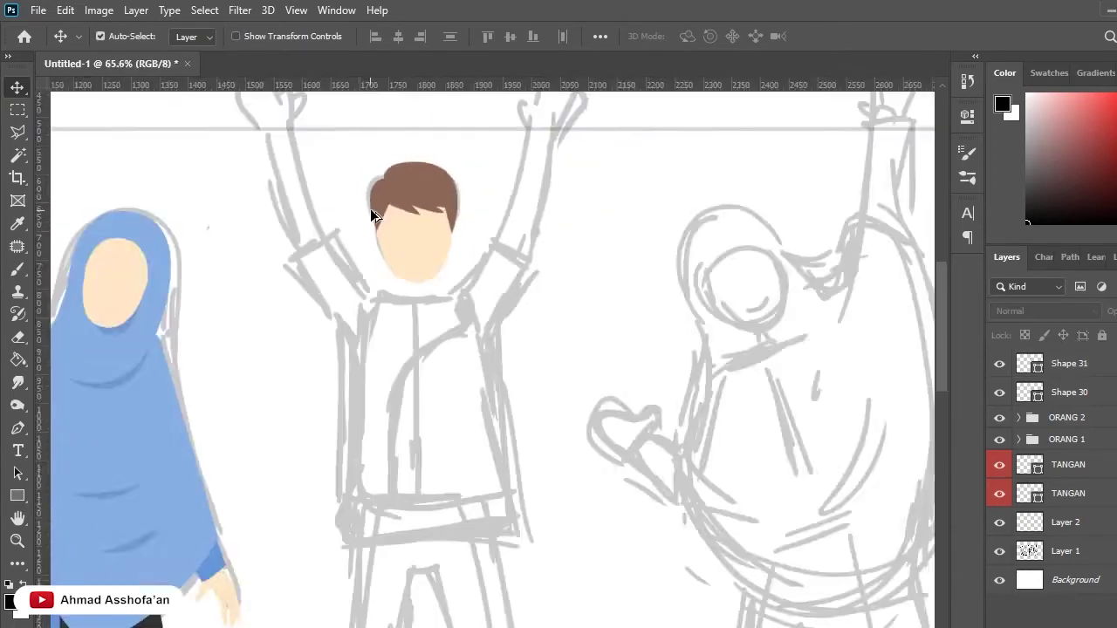
{"action": "scroll", "coordinate": [344, 245], "scroll_direction": "up", "scroll_amount": 1}
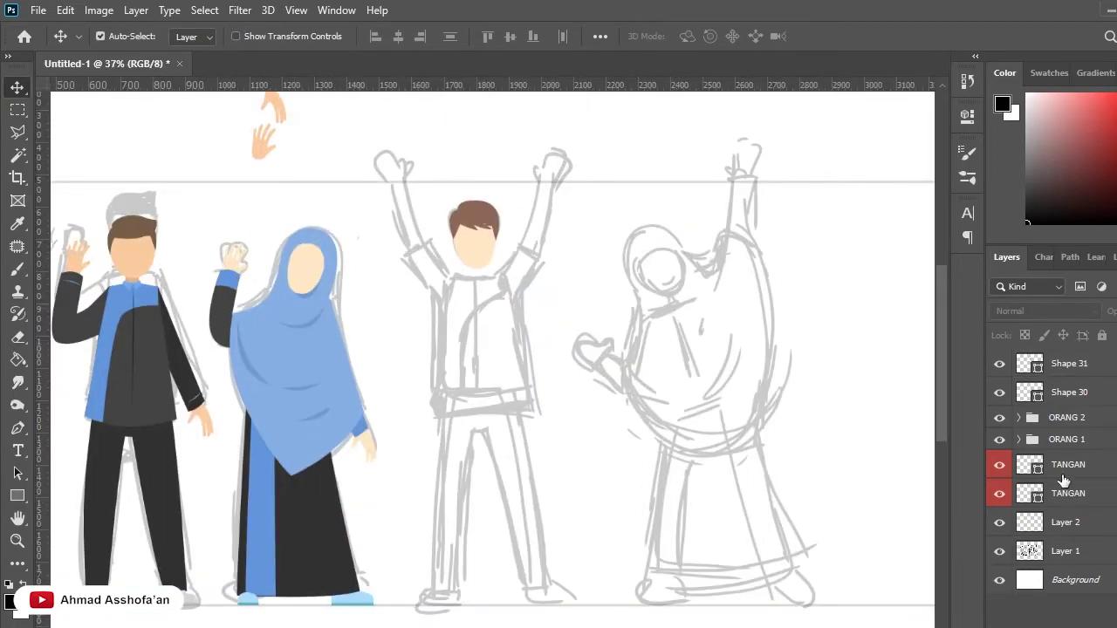
{"action": "left_click", "coordinate": [1000, 552]}
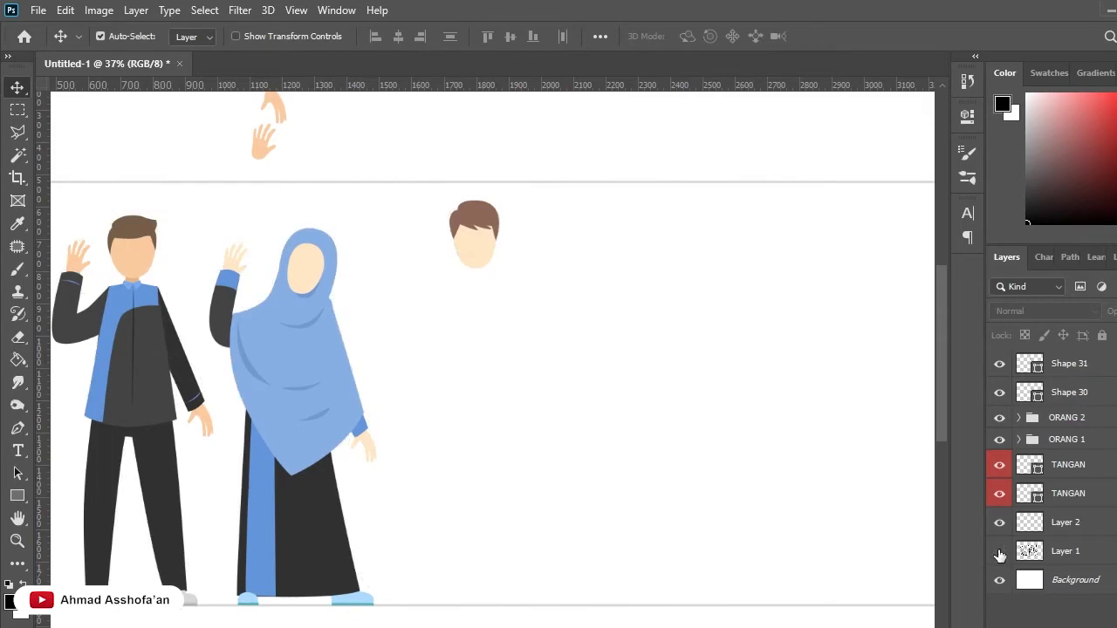
{"action": "left_click", "coordinate": [999, 552]}
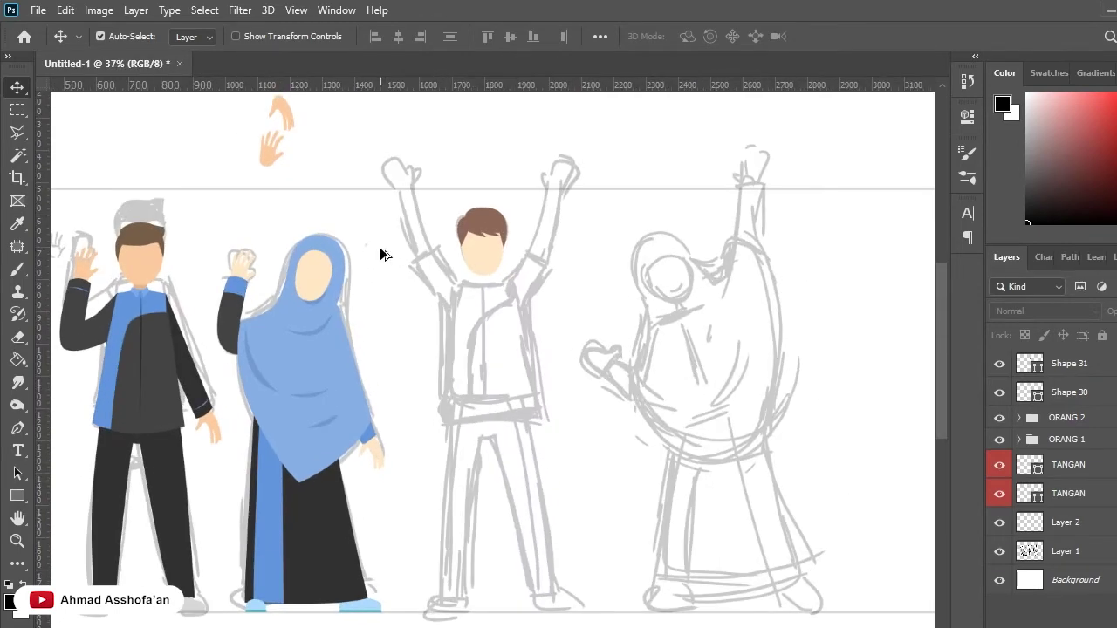
{"action": "key", "text": "p"}
Trace a closed tapered torso outline from the collar down to the waist and back.
{"action": "scroll", "coordinate": [463, 275], "scroll_direction": "up", "scroll_amount": 5}
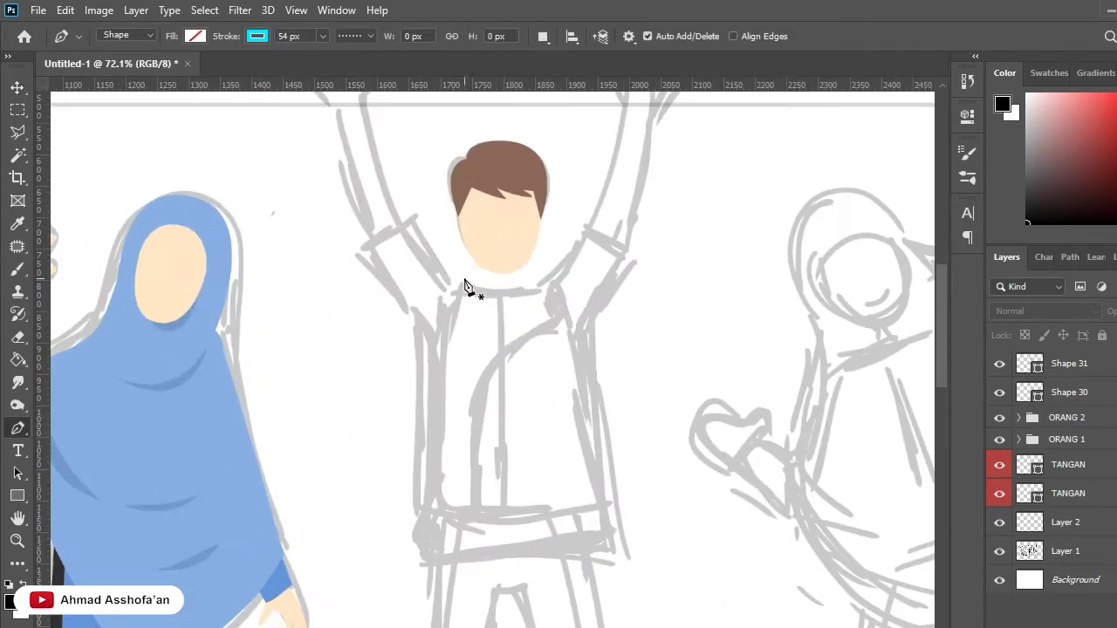
{"action": "left_click", "coordinate": [515, 297]}
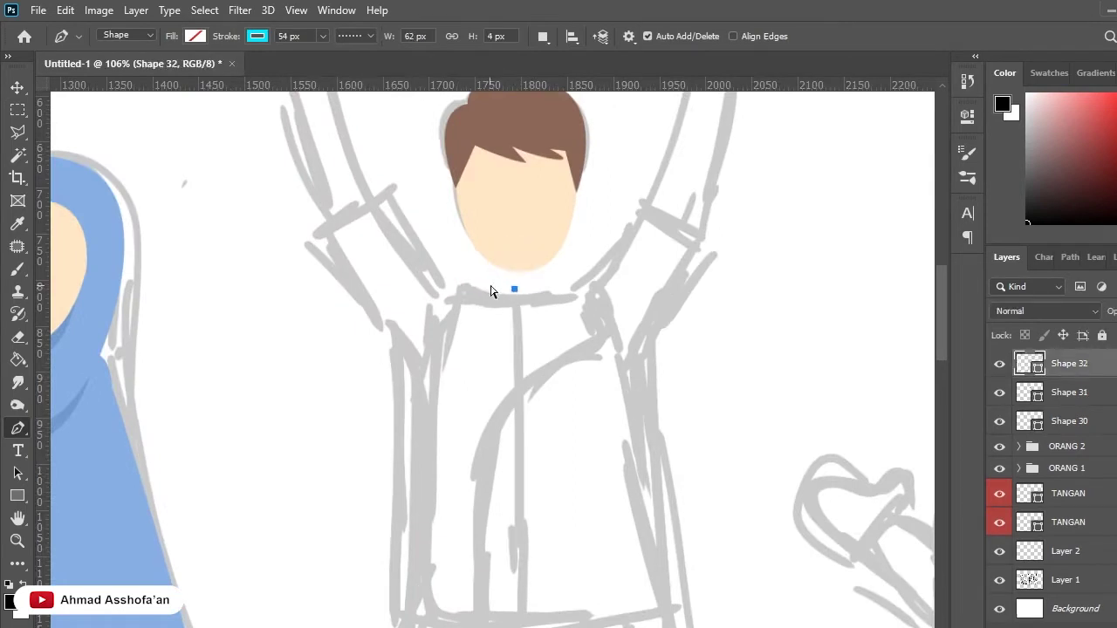
{"action": "key", "text": "ctrl+z"}
{"action": "left_click", "coordinate": [513, 287]}
{"action": "left_click", "coordinate": [454, 279]}
{"action": "scroll", "coordinate": [468, 234], "scroll_direction": "down", "scroll_amount": 3}
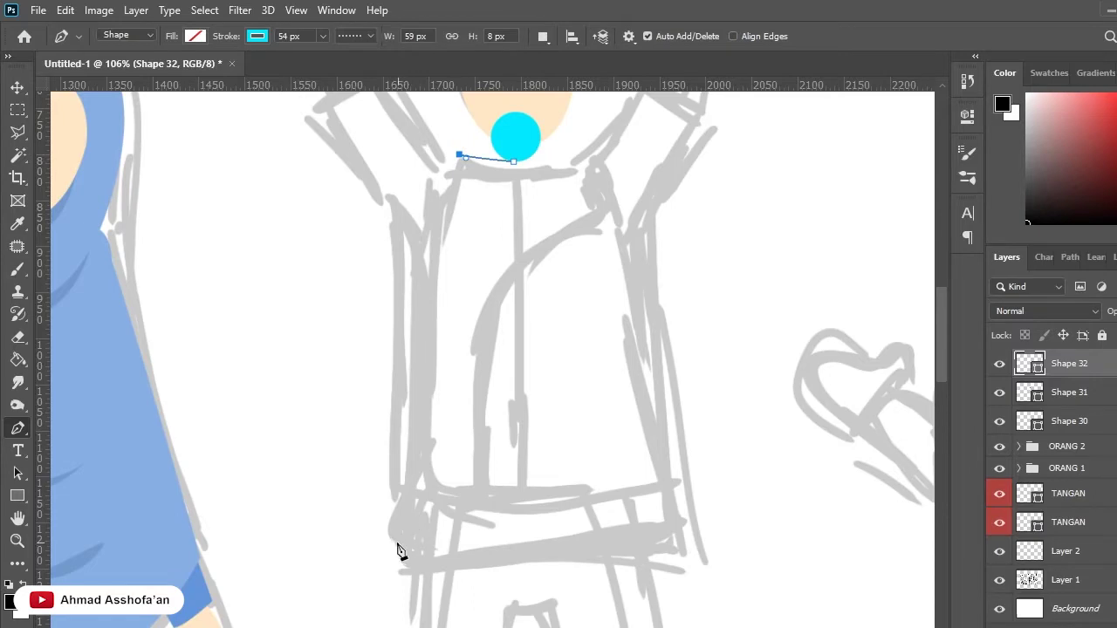
{"action": "left_click_drag", "start_coordinate": [397, 521], "coordinate": [397, 614]}
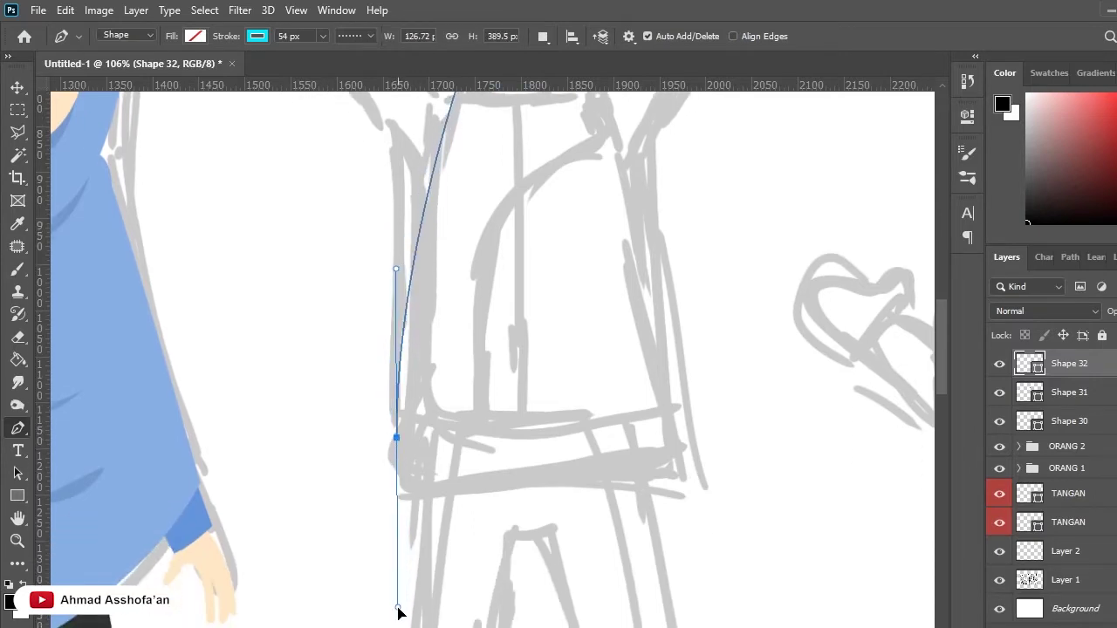
{"action": "scroll", "coordinate": [410, 360], "scroll_direction": "down", "scroll_amount": 3}
{"action": "left_click", "coordinate": [399, 404]}
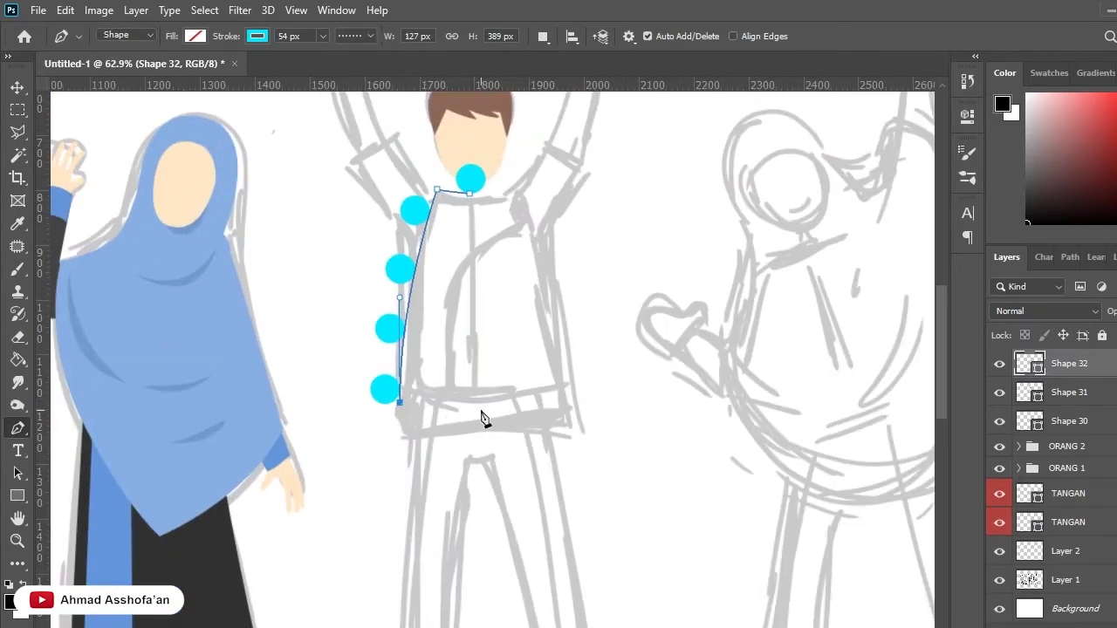
{"action": "left_click_drag", "start_coordinate": [482, 414], "coordinate": [527, 410]}
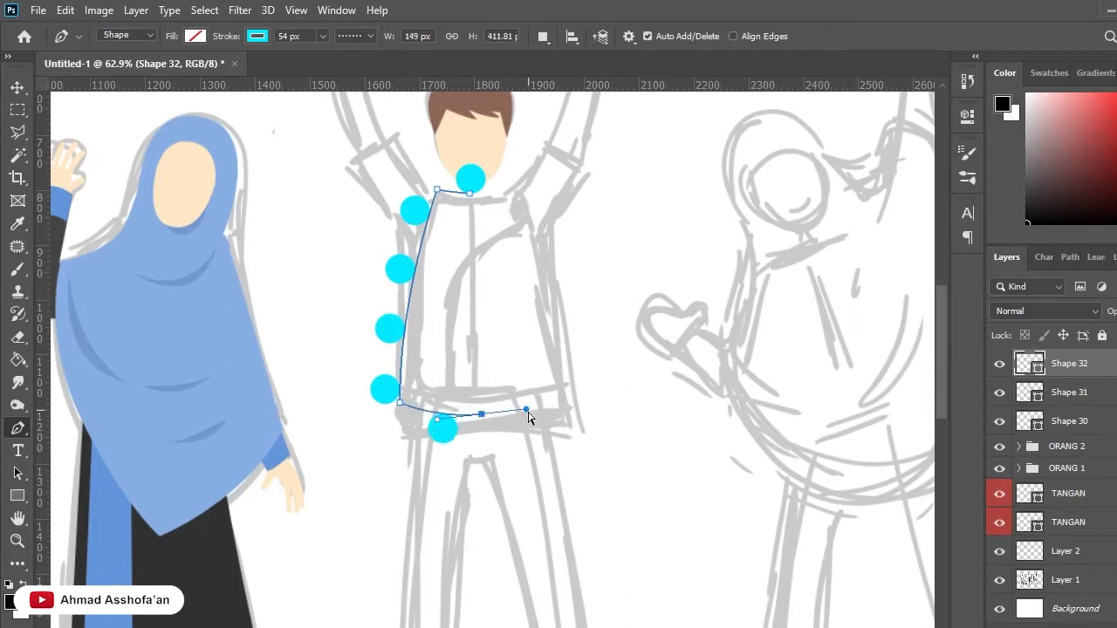
{"action": "left_click", "coordinate": [563, 397]}
{"action": "scroll", "coordinate": [564, 349], "scroll_direction": "up", "scroll_amount": 2}
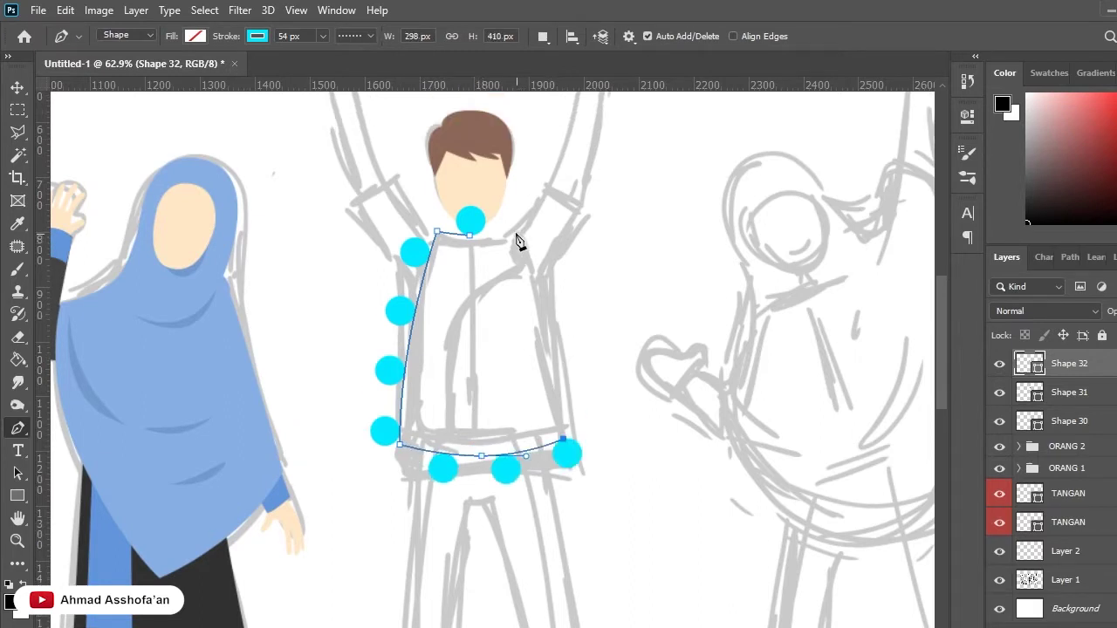
{"action": "left_click_drag", "start_coordinate": [514, 232], "coordinate": [486, 195]}
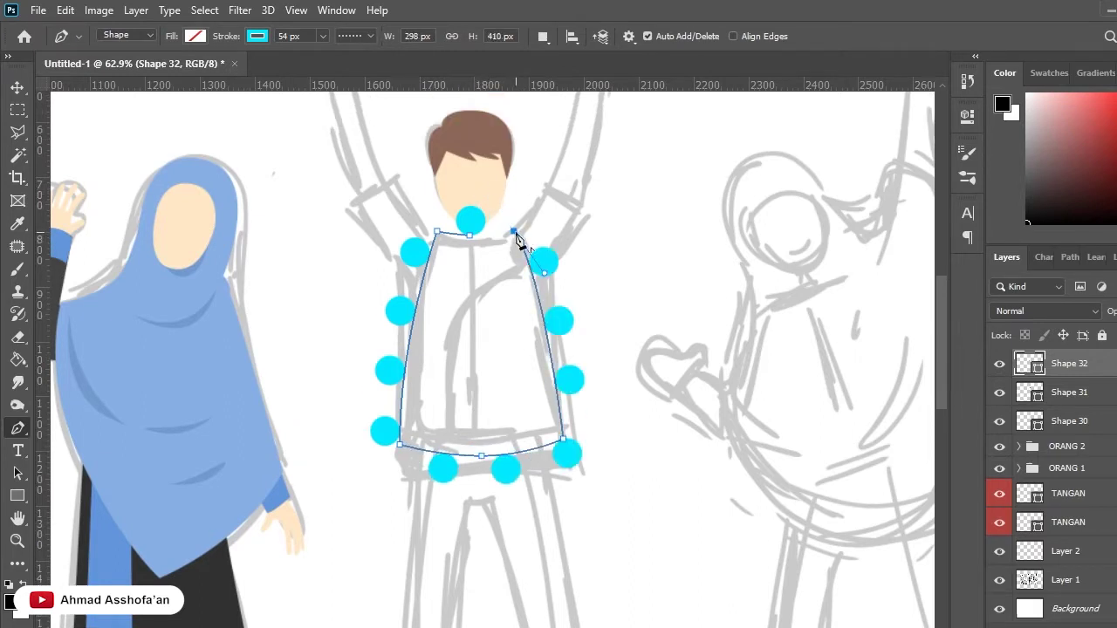
{"action": "left_click", "coordinate": [469, 235]}
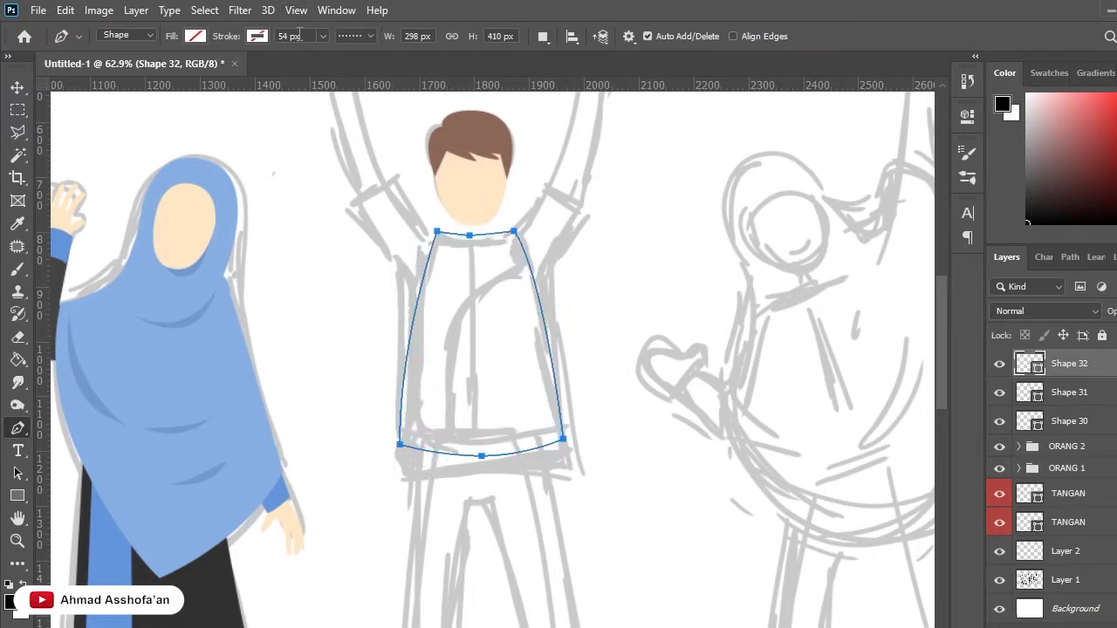
Fill the torso with the dark grey sampled from the other figures' clothes.
{"action": "scroll", "coordinate": [441, 198], "scroll_direction": "down", "scroll_amount": 3}
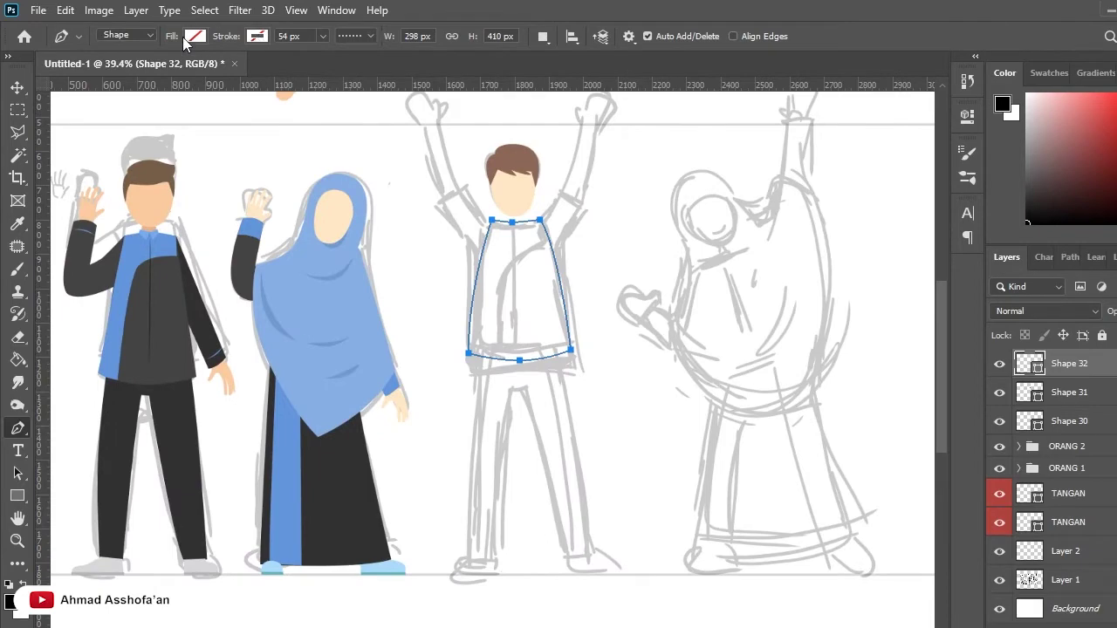
{"action": "key", "text": "i"}
{"action": "key", "text": "alt+BackSpace"}
{"action": "key", "text": "p"}
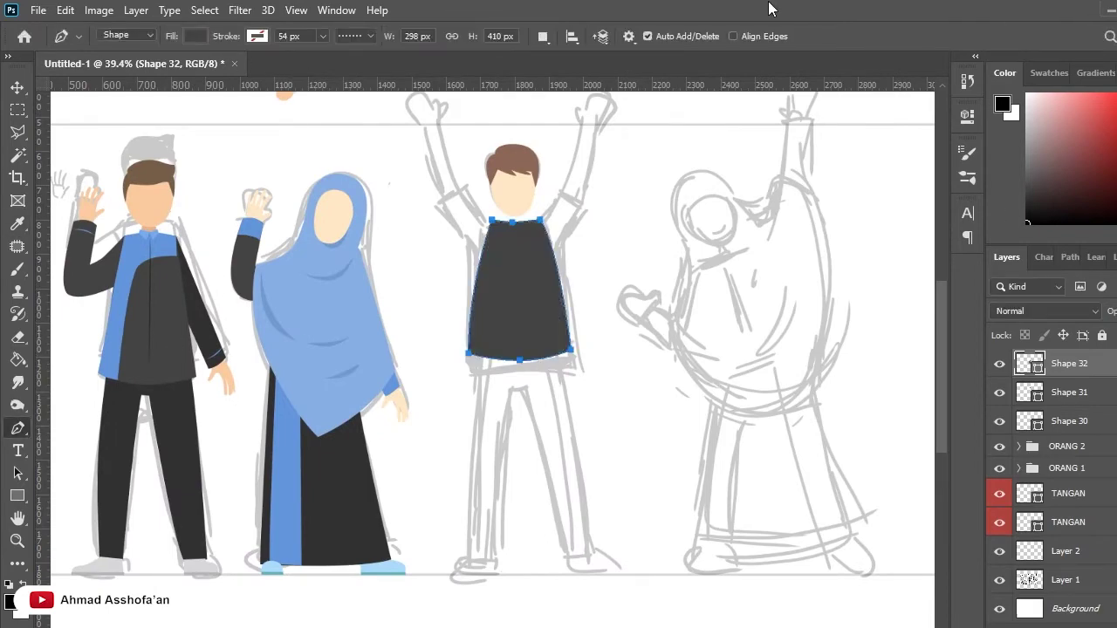
{"action": "key", "text": "v"}
{"action": "scroll", "coordinate": [512, 271], "scroll_direction": "down", "scroll_amount": 3}
{"action": "scroll", "coordinate": [511, 303], "scroll_direction": "up", "scroll_amount": 4}
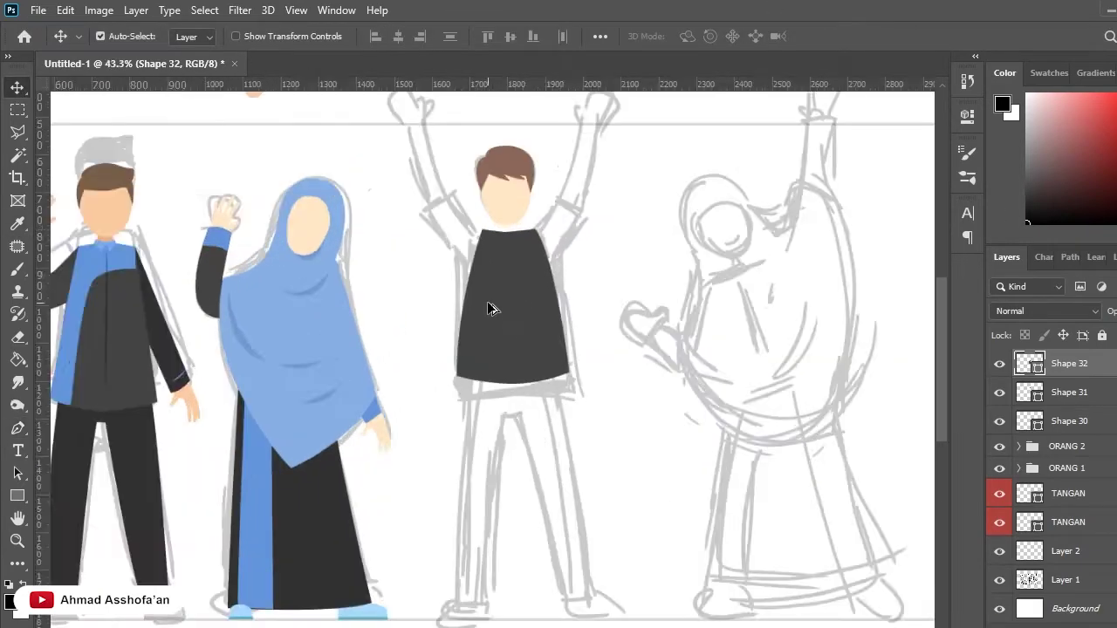
{"action": "scroll", "coordinate": [478, 301], "scroll_direction": "up", "scroll_amount": 2}
{"action": "scroll", "coordinate": [478, 301], "scroll_direction": "up", "scroll_amount": 1}
{"action": "scroll", "coordinate": [428, 313], "scroll_direction": "down", "scroll_amount": 2}
{"action": "key", "text": "p"}
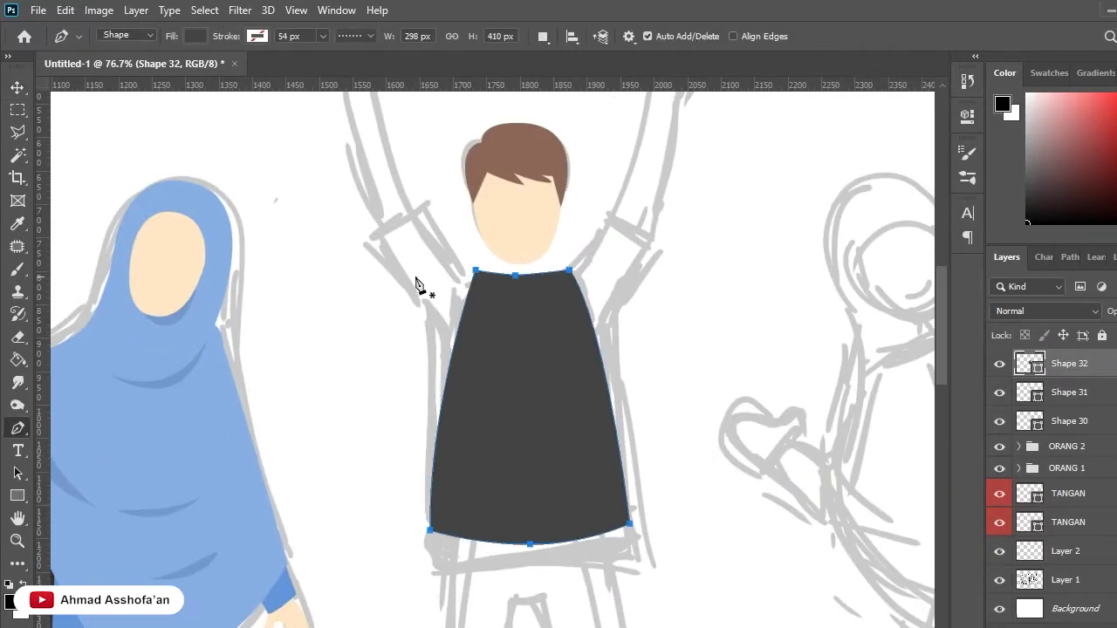
{"action": "scroll", "coordinate": [478, 288], "scroll_direction": "up", "scroll_amount": 2}
Start a new left sleeve shape from the torso's top-left corner.
{"action": "key", "text": "Escape"}
{"action": "left_click", "coordinate": [476, 278]}
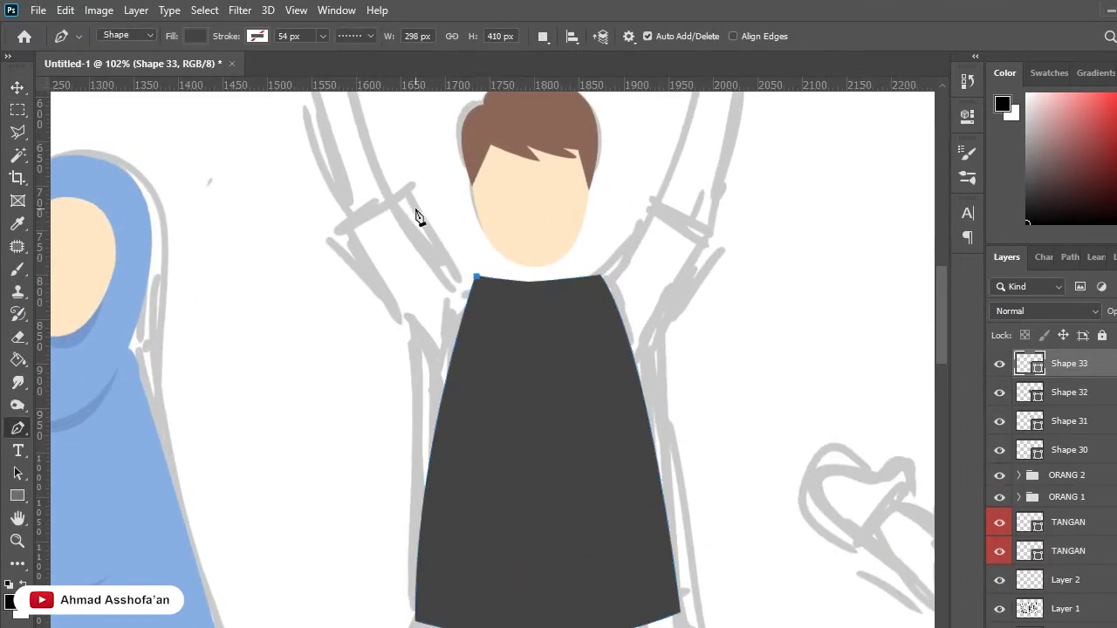
{"action": "left_click_drag", "start_coordinate": [411, 187], "coordinate": [397, 144]}
Complete the left sleeve outline and fill it with the sampled dark grey.
{"action": "left_click_drag", "start_coordinate": [327, 238], "coordinate": [305, 254]}
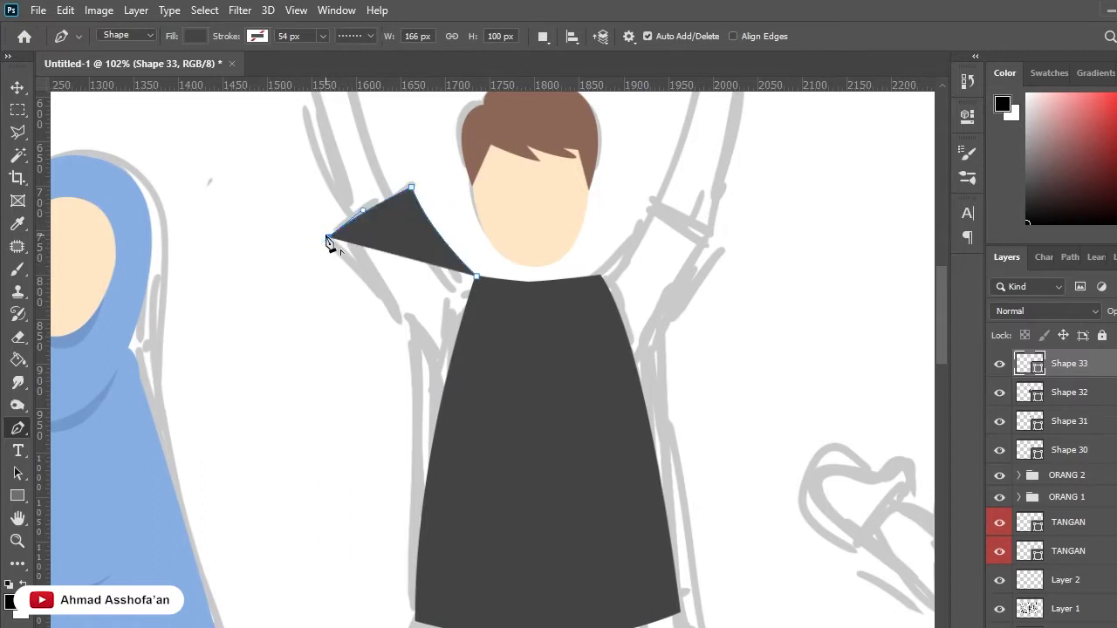
{"action": "left_click_drag", "start_coordinate": [426, 365], "coordinate": [445, 413]}
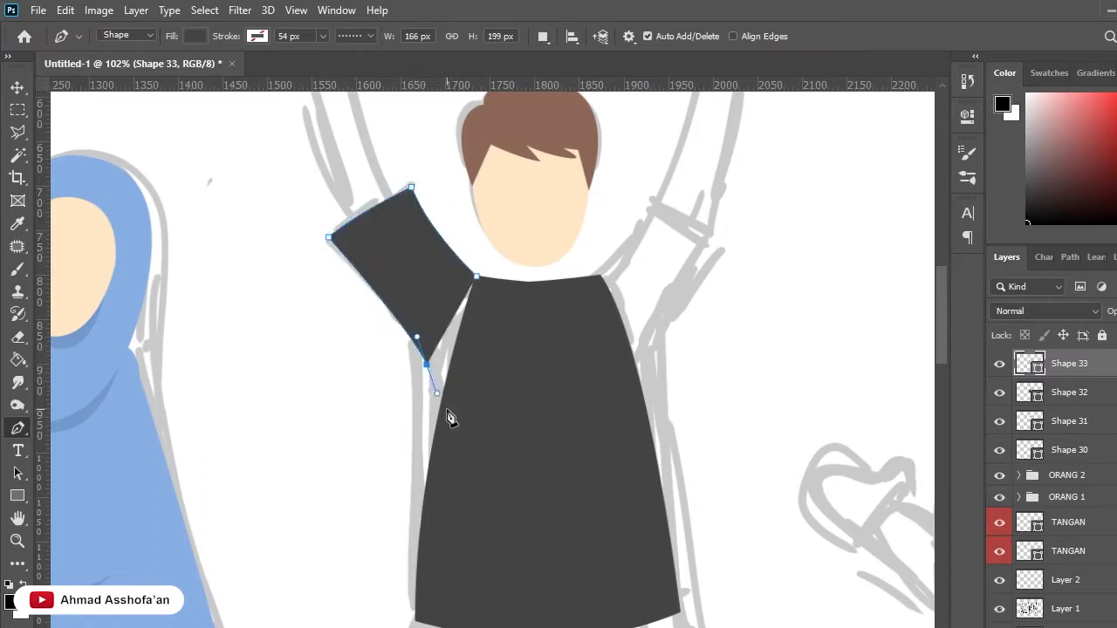
{"action": "left_click_drag", "start_coordinate": [473, 278], "coordinate": [473, 241]}
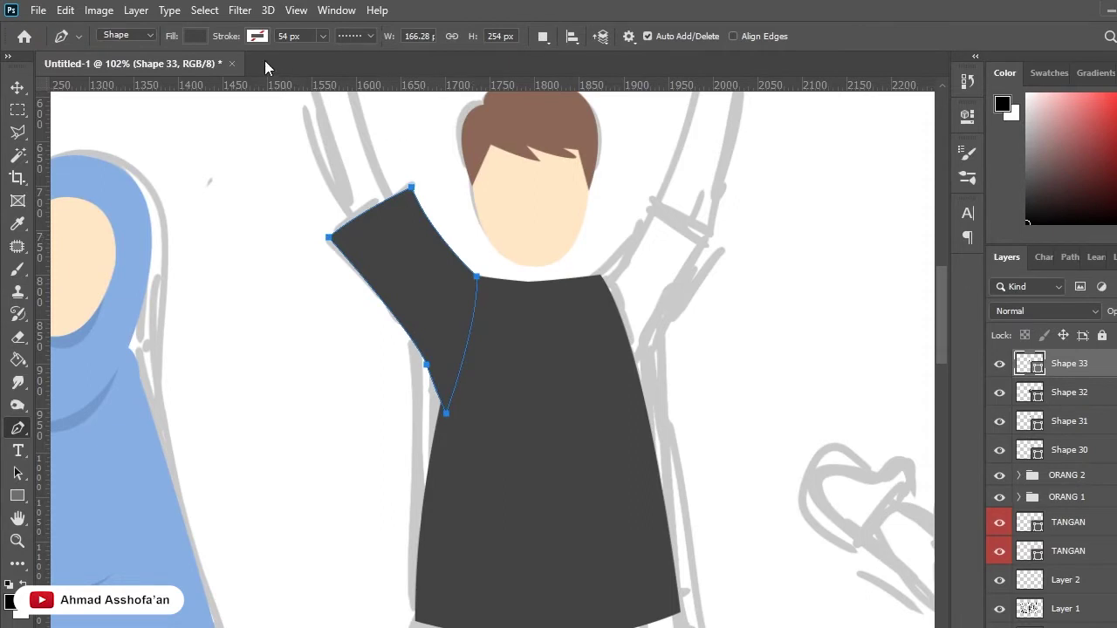
{"action": "scroll", "coordinate": [451, 252], "scroll_direction": "down", "scroll_amount": 5}
{"action": "scroll", "coordinate": [254, 102], "scroll_direction": "up", "scroll_amount": 1}
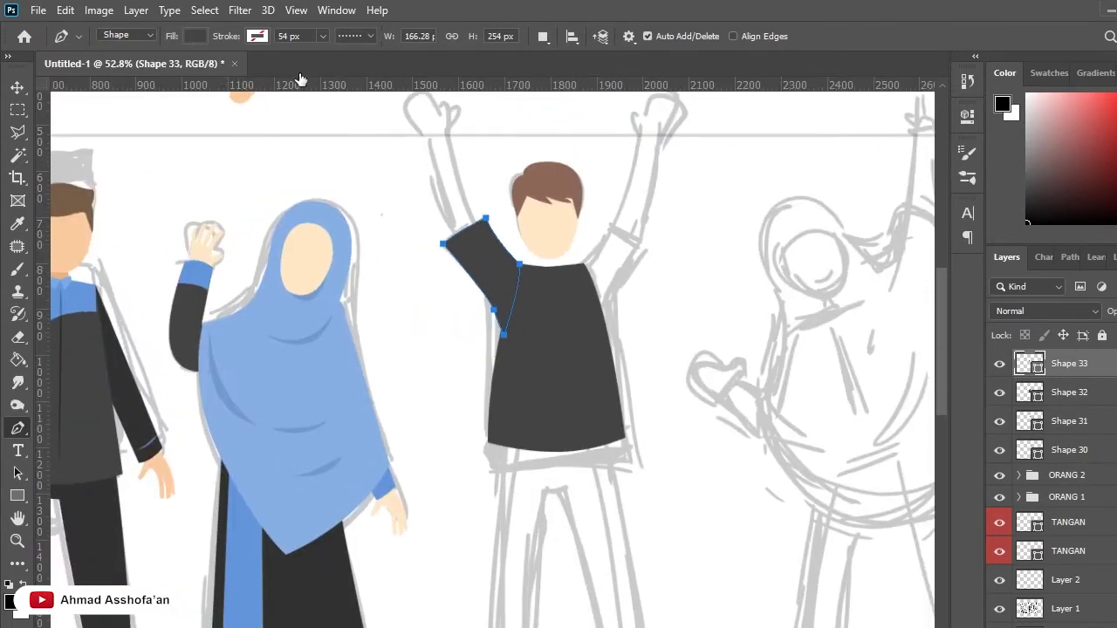
{"action": "key", "text": "i"}
{"action": "key", "text": "p"}
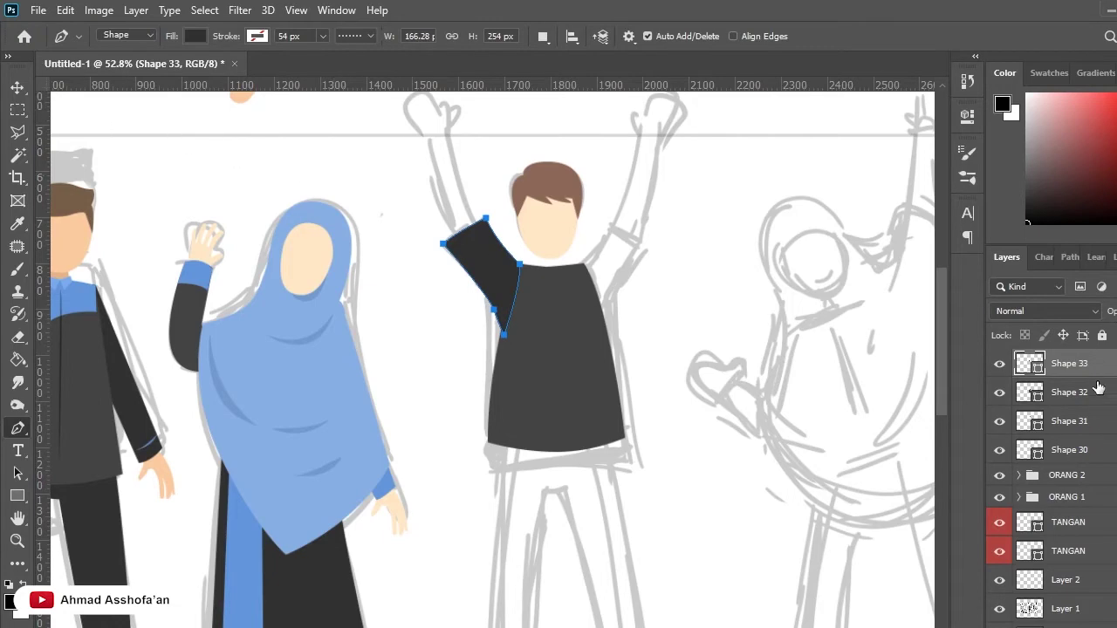
Move the sleeve layer beneath the torso layers below Shape 30.
{"action": "left_click_drag", "start_coordinate": [1099, 388], "coordinate": [1056, 462]}
{"action": "key", "text": "v"}
{"action": "scroll", "coordinate": [641, 246], "scroll_direction": "down", "scroll_amount": 2}
{"action": "scroll", "coordinate": [402, 312], "scroll_direction": "down", "scroll_amount": 1}
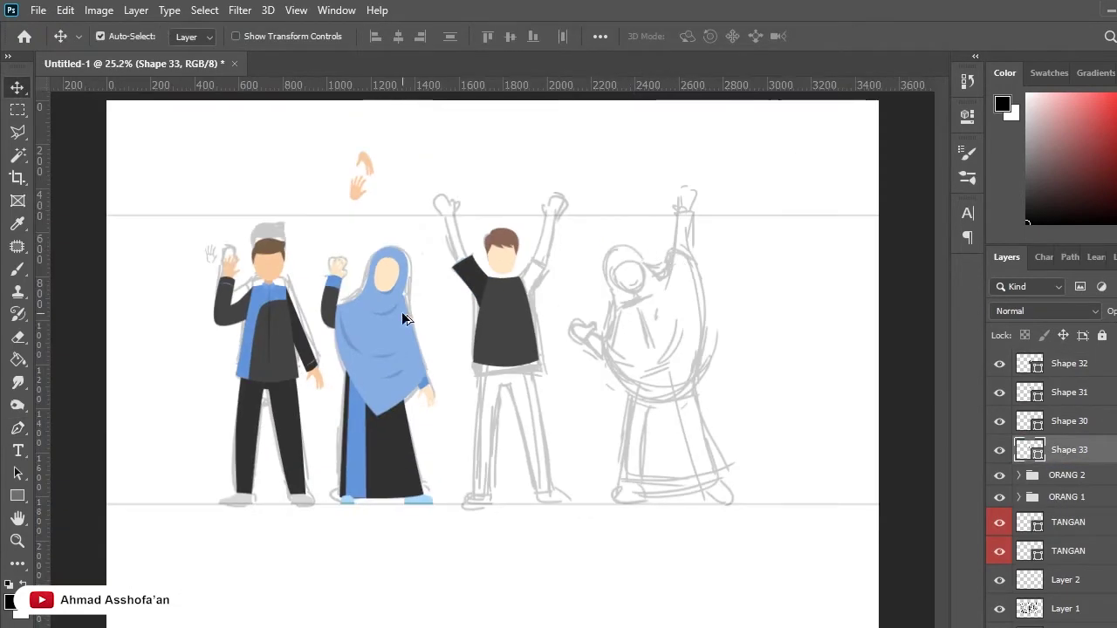
{"action": "scroll", "coordinate": [590, 291], "scroll_direction": "up", "scroll_amount": 2}
{"action": "scroll", "coordinate": [536, 267], "scroll_direction": "up", "scroll_amount": 2}
{"action": "key", "text": "p"}
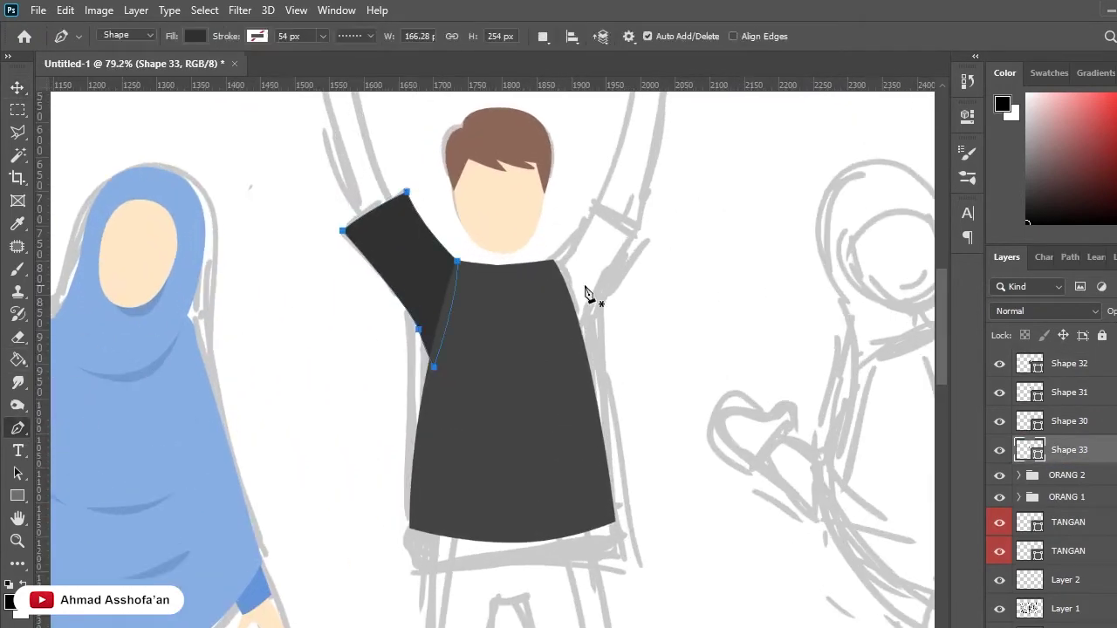
{"action": "scroll", "coordinate": [585, 292], "scroll_direction": "up", "scroll_amount": 1}
{"action": "key", "text": "v"}
Duplicate the left sleeve, flip it horizontally, and place the copy on the right shoulder.
{"action": "key", "text": "ctrl+j"}
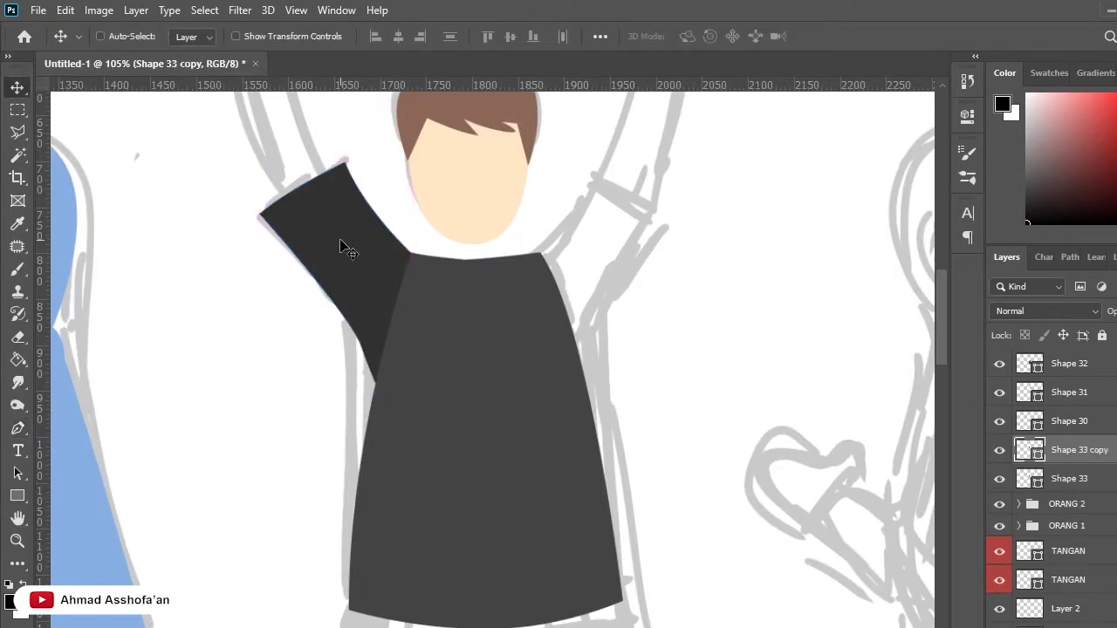
{"action": "key", "text": "ctrl+t"}
{"action": "right_click", "coordinate": [398, 483]}
{"action": "left_click", "coordinate": [384, 337]}
{"action": "left_click_drag", "start_coordinate": [333, 240], "coordinate": [605, 244]}
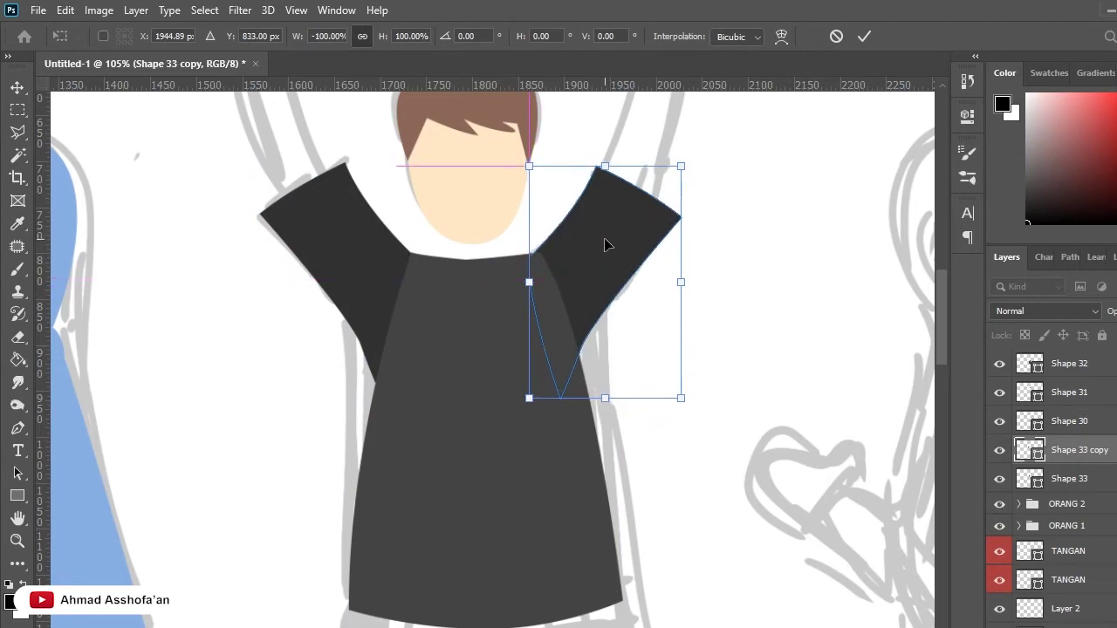
{"action": "key", "text": "Return"}
{"action": "left_click", "coordinate": [733, 274]}
{"action": "scroll", "coordinate": [717, 253], "scroll_direction": "down", "scroll_amount": 5}
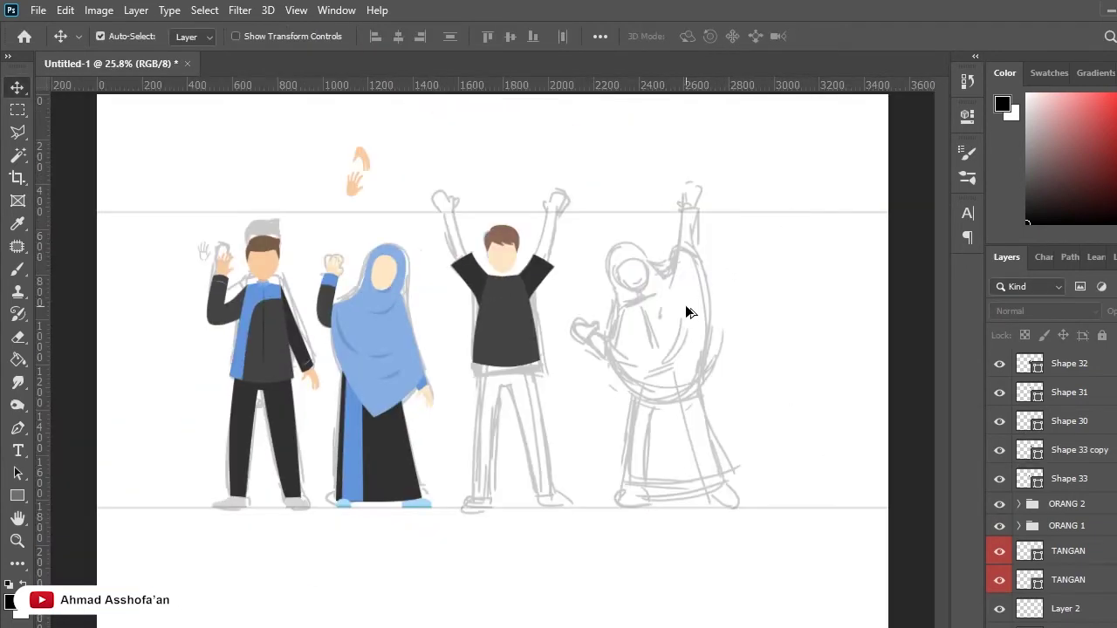
{"action": "scroll", "coordinate": [684, 304], "scroll_direction": "up", "scroll_amount": 5}
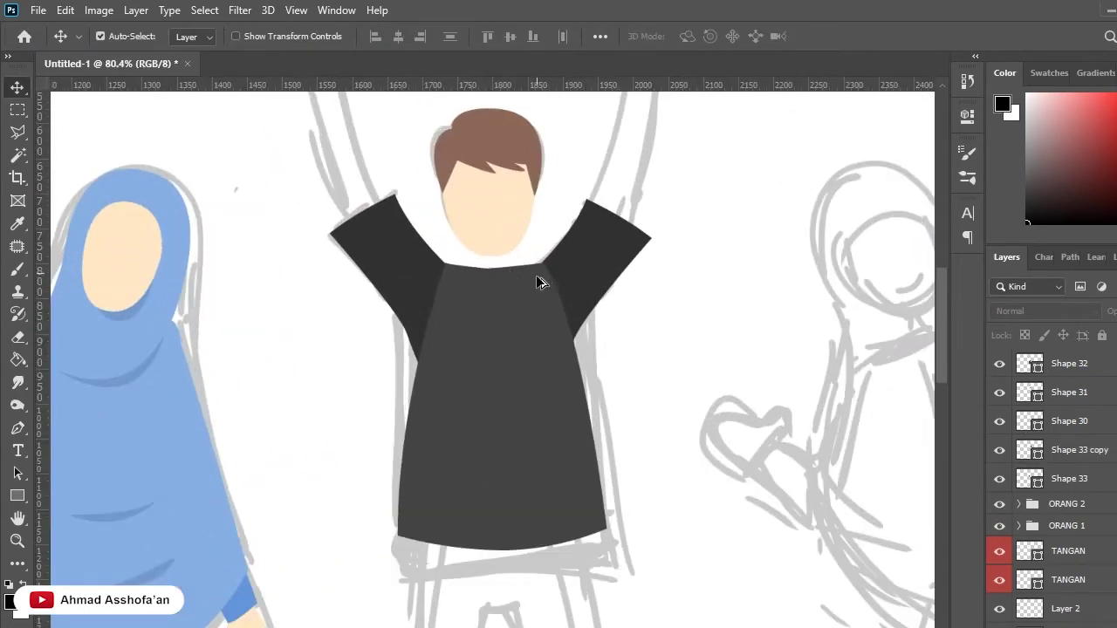
Pen-draw a closed curved panel from the neckline down the shirt's left front to the hem.
{"action": "left_click", "coordinate": [18, 427]}
{"action": "left_click", "coordinate": [540, 262]}
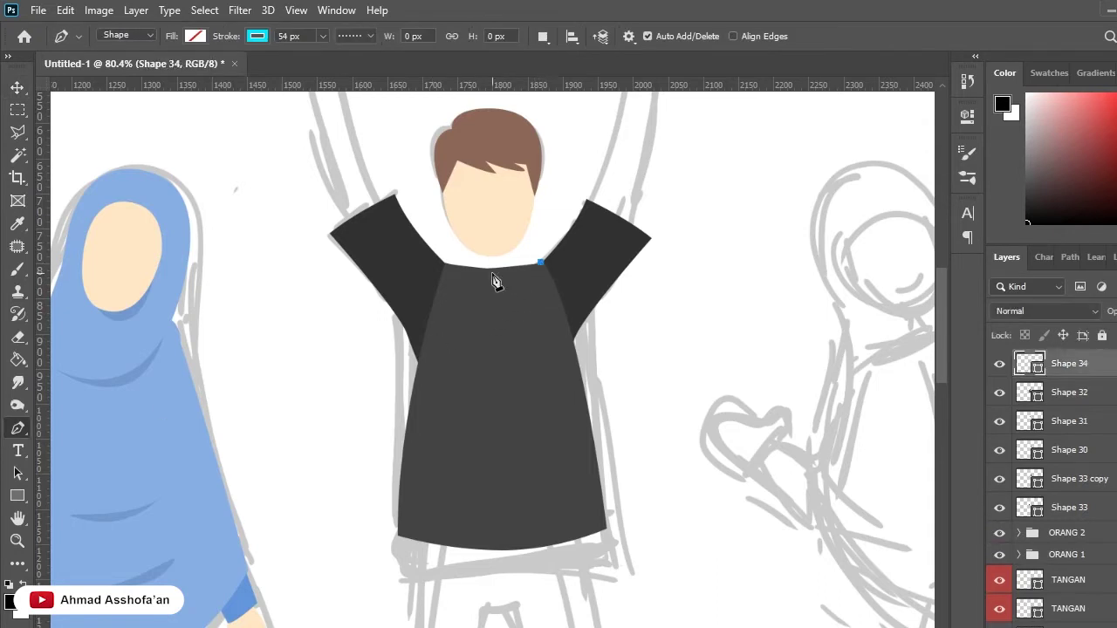
{"action": "left_click_drag", "start_coordinate": [443, 262], "coordinate": [391, 252]}
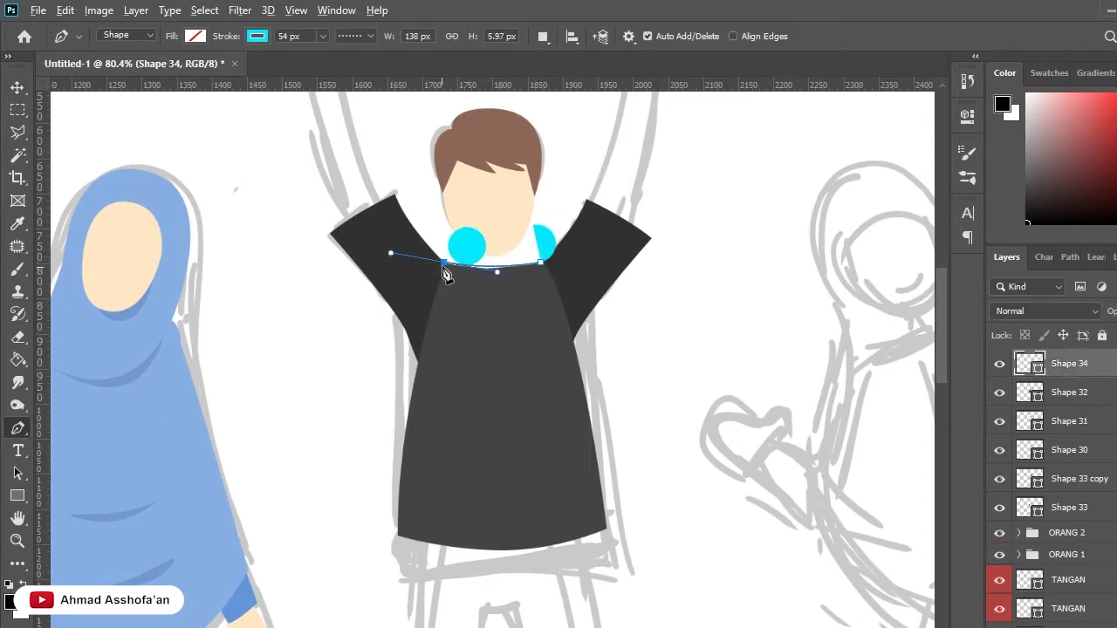
{"action": "scroll", "coordinate": [421, 402], "scroll_direction": "down", "scroll_amount": 2}
{"action": "left_click_drag", "start_coordinate": [399, 465], "coordinate": [398, 621]}
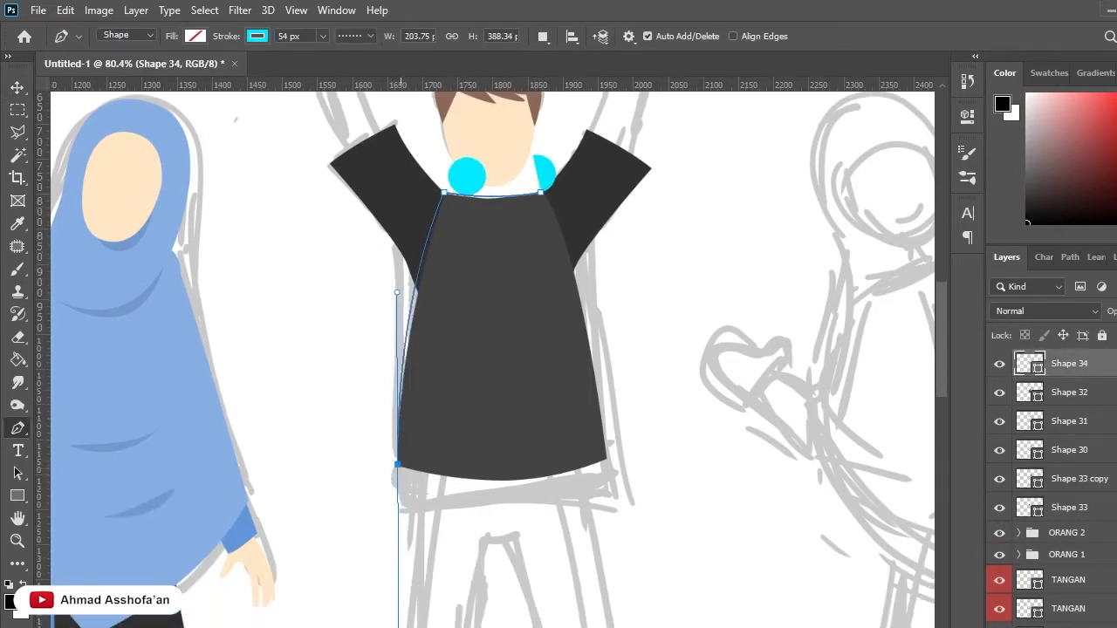
{"action": "left_click", "coordinate": [398, 465]}
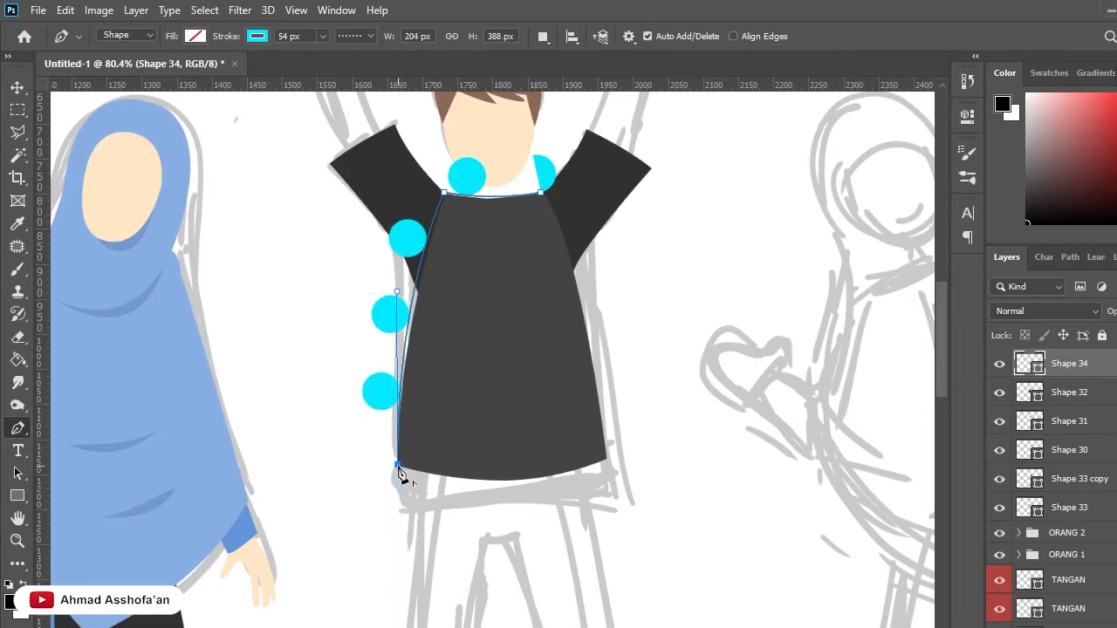
{"action": "left_click", "coordinate": [455, 478]}
{"action": "mouse_move", "coordinate": [482, 260]}
{"action": "left_mouse_down"}
{"action": "mouse_move", "coordinate": [502, 246]}
{"action": "mouse_move", "coordinate": [482, 275]}
{"action": "left_mouse_up"}
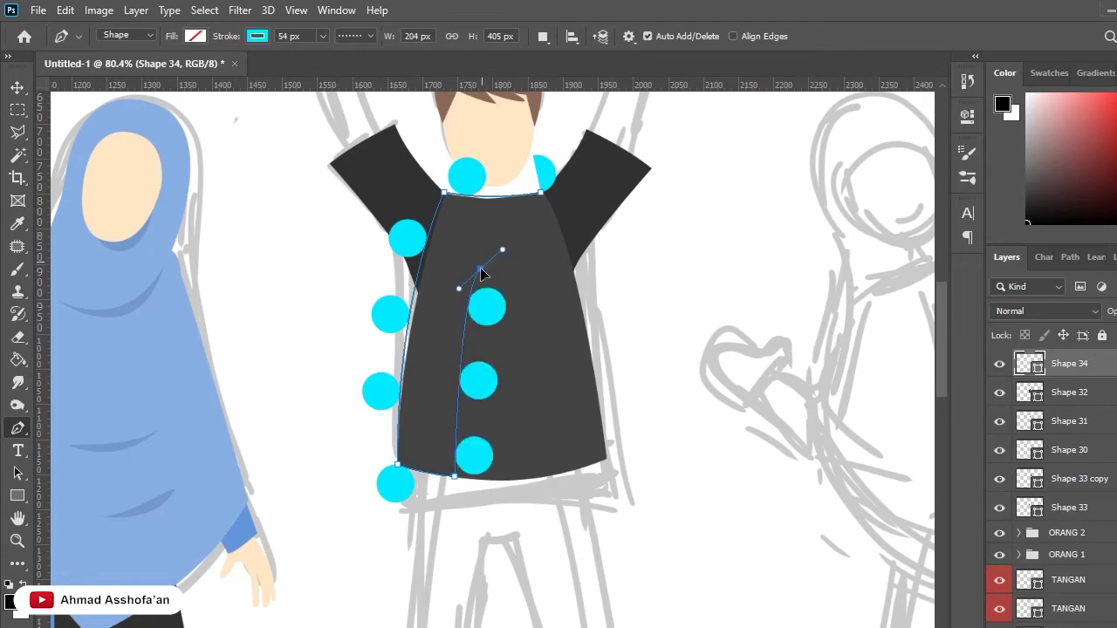
{"action": "left_click", "coordinate": [558, 221]}
{"action": "left_click", "coordinate": [543, 194]}
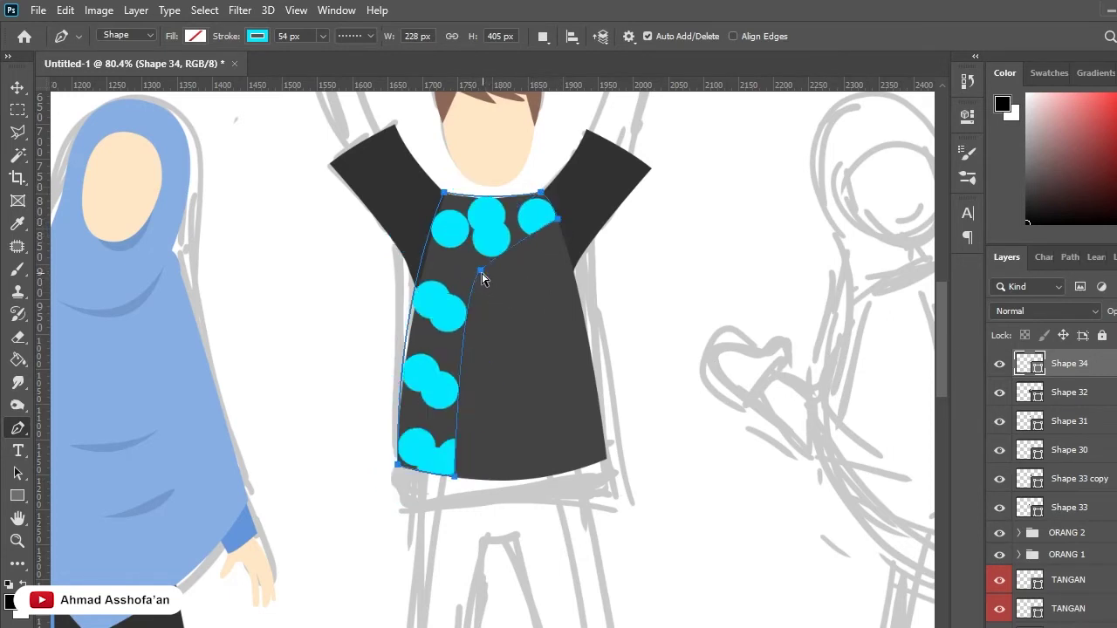
{"action": "mouse_move", "coordinate": [499, 258]}
{"action": "left_mouse_down"}
{"action": "mouse_move", "coordinate": [494, 289]}
{"action": "mouse_move", "coordinate": [477, 261]}
{"action": "left_mouse_up"}
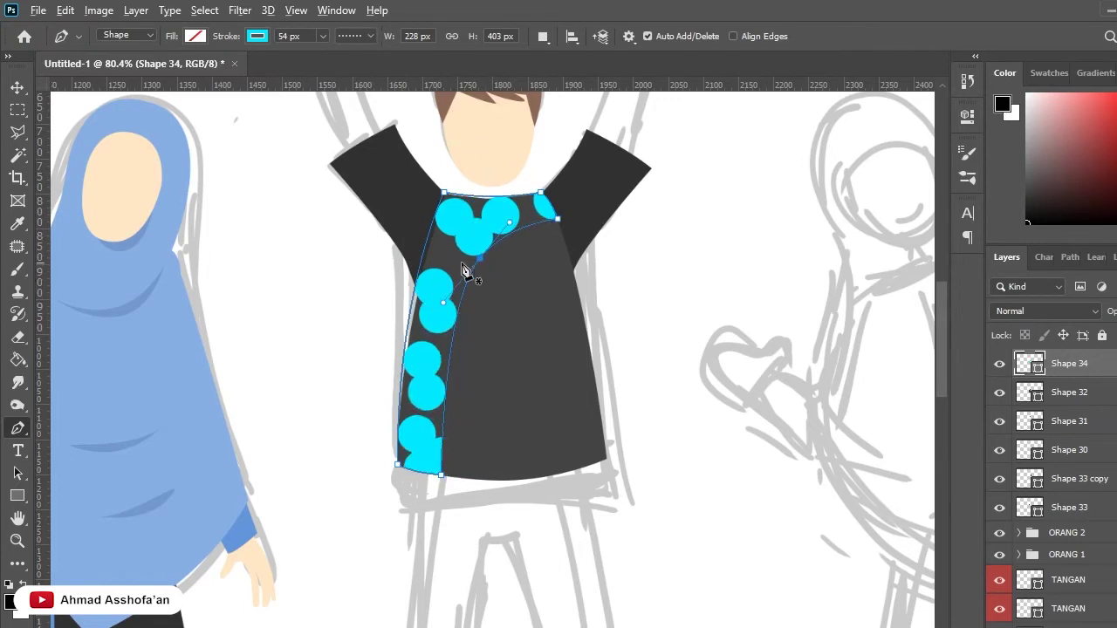
Fill the shirt panel with blue sampled from the first man's jacket.
{"action": "scroll", "coordinate": [476, 261], "scroll_direction": "down", "scroll_amount": 5}
{"action": "scroll", "coordinate": [476, 261], "scroll_direction": "up", "scroll_amount": 2}
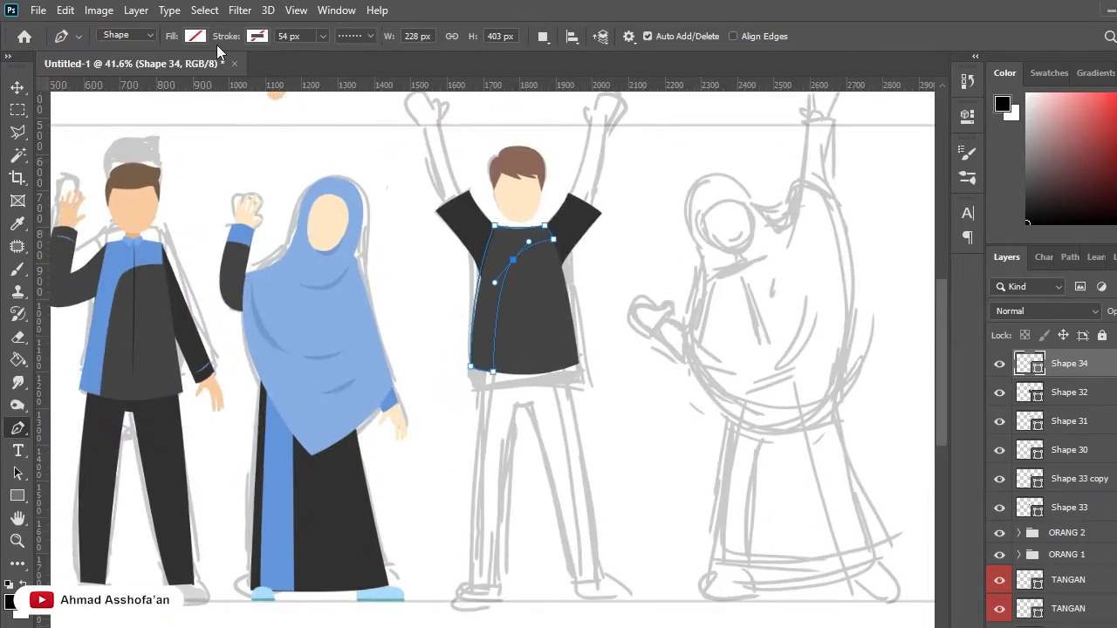
{"action": "key", "text": "i"}
{"action": "key", "text": "p"}
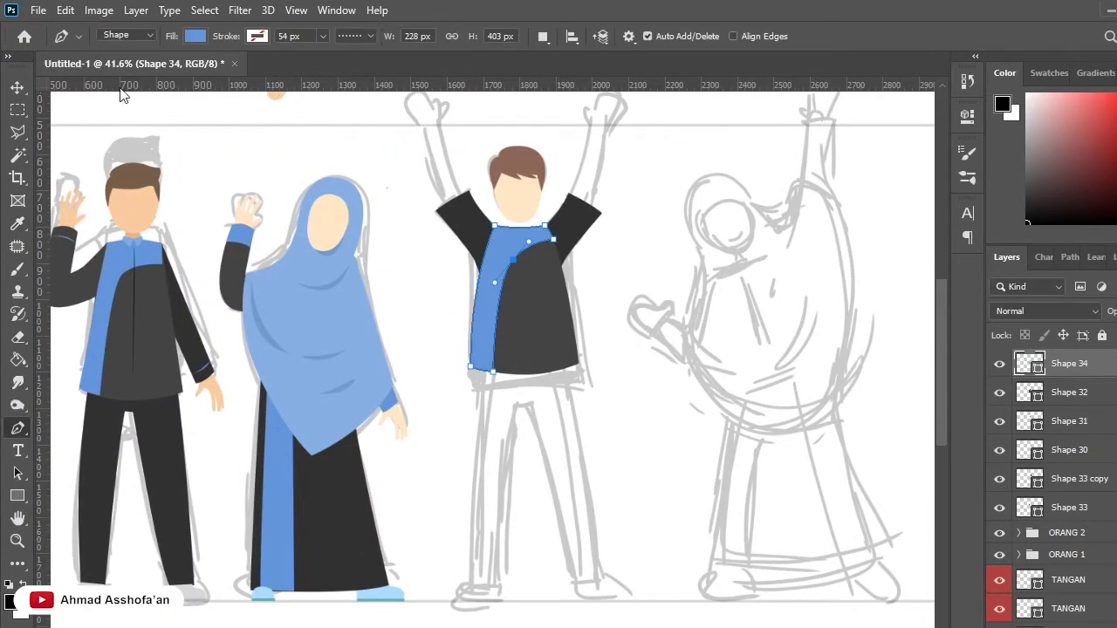
{"action": "key", "text": "v"}
{"action": "scroll", "coordinate": [596, 294], "scroll_direction": "down", "scroll_amount": 2}
{"action": "scroll", "coordinate": [596, 294], "scroll_direction": "down", "scroll_amount": 1}
{"action": "scroll", "coordinate": [384, 315], "scroll_direction": "up", "scroll_amount": 3}
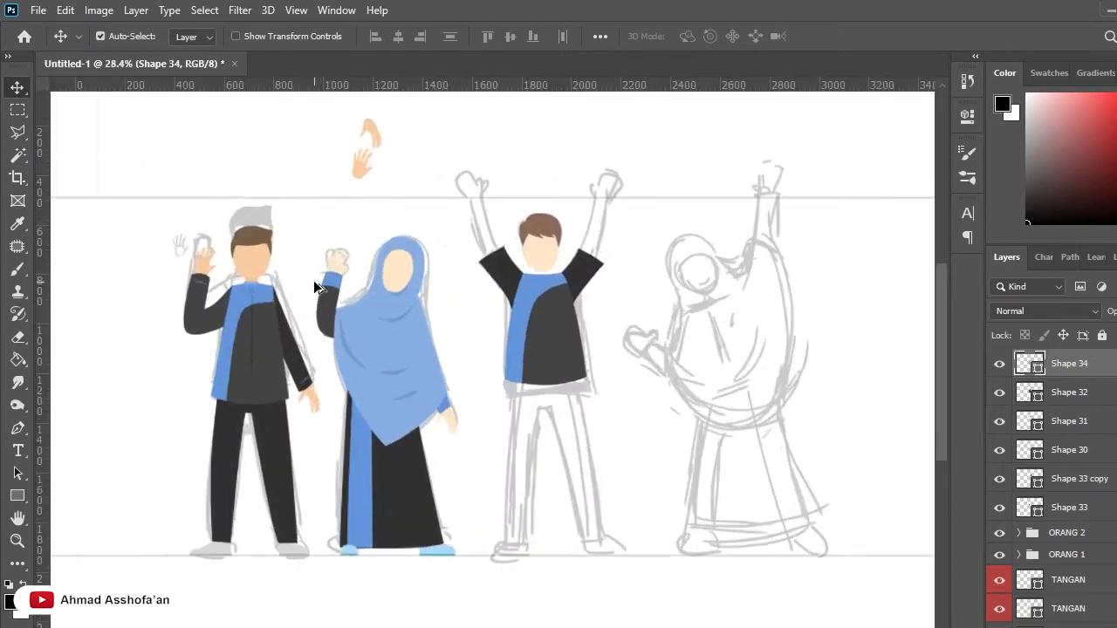
{"action": "scroll", "coordinate": [313, 280], "scroll_direction": "up", "scroll_amount": 2}
{"action": "scroll", "coordinate": [526, 262], "scroll_direction": "up", "scroll_amount": 2}
{"action": "scroll", "coordinate": [585, 253], "scroll_direction": "up", "scroll_amount": 2}
Drag Shape 33's corner and top anchors so the left sleeve follows the sketch.
{"action": "left_click", "coordinate": [453, 261]}
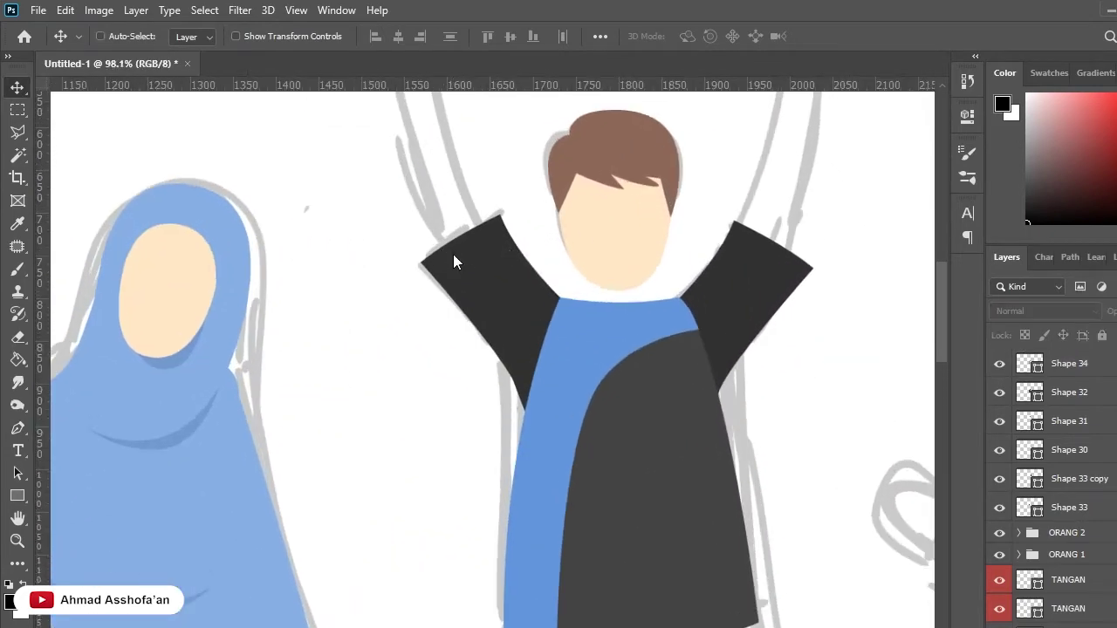
{"action": "key", "text": "p"}
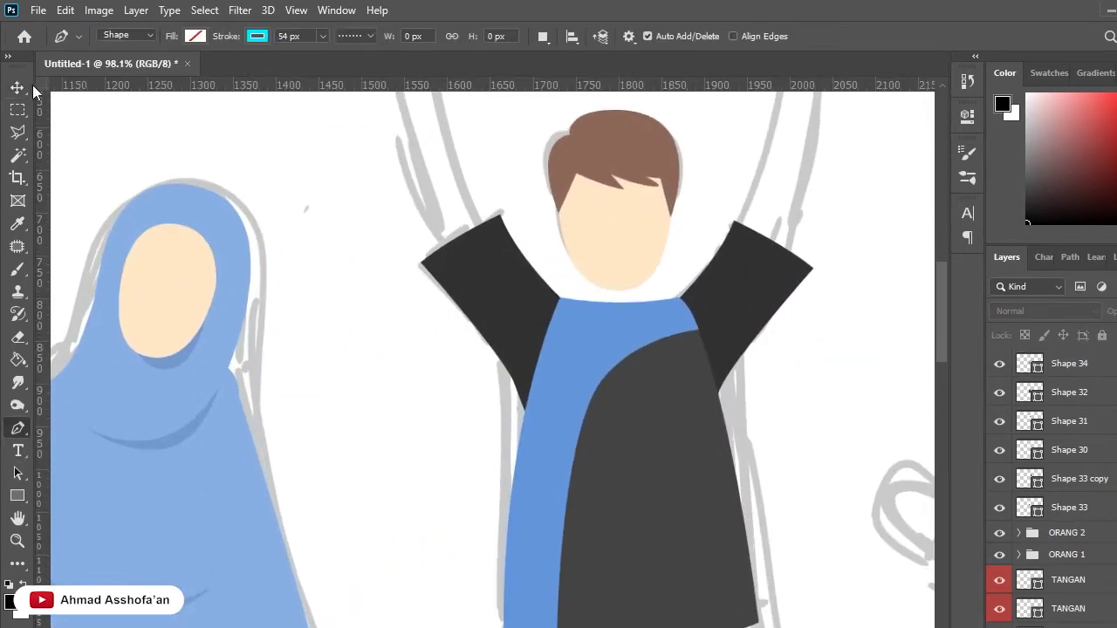
{"action": "left_click", "coordinate": [17, 87]}
{"action": "left_click", "coordinate": [491, 282]}
{"action": "left_click", "coordinate": [18, 427]}
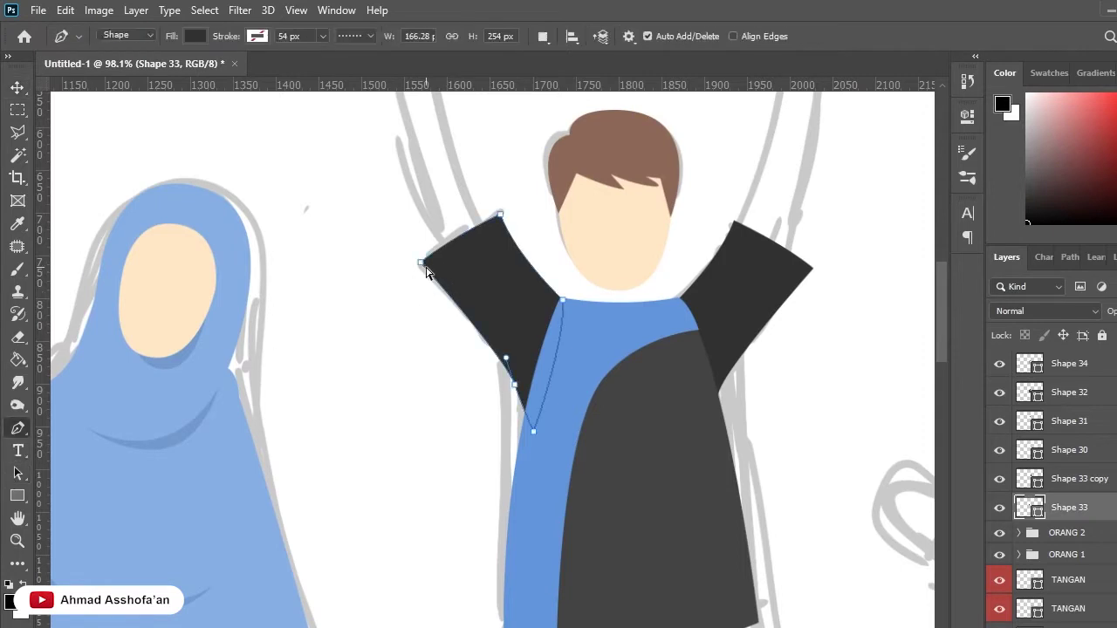
{"action": "left_click_drag", "start_coordinate": [420, 262], "coordinate": [434, 278]}
{"action": "left_click_drag", "start_coordinate": [500, 214], "coordinate": [491, 209]}
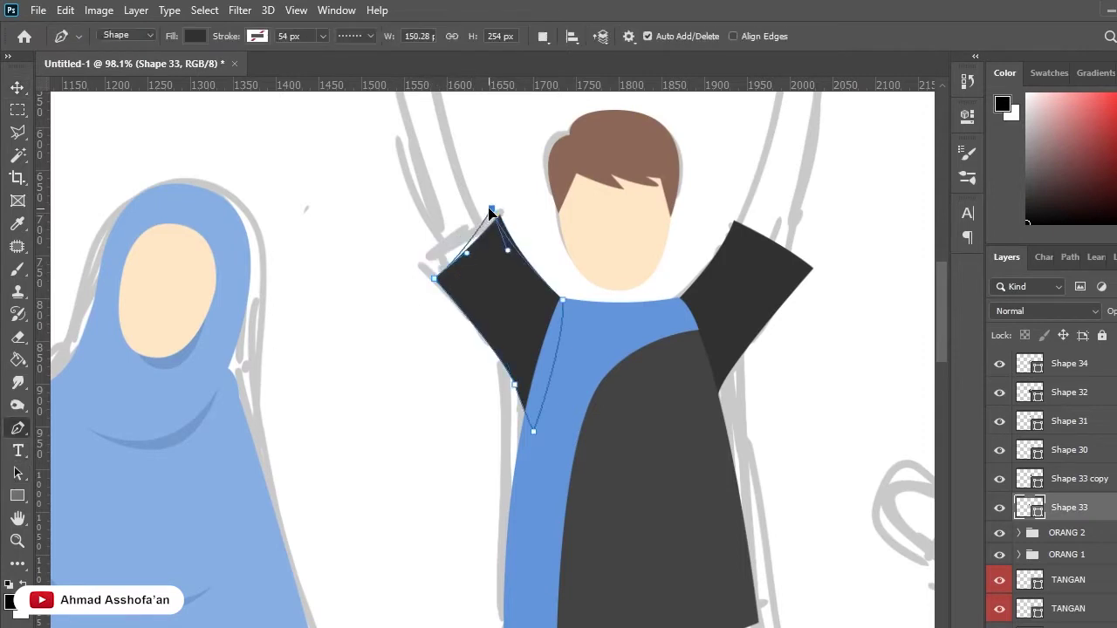
{"action": "left_click_drag", "start_coordinate": [507, 250], "coordinate": [510, 249]}
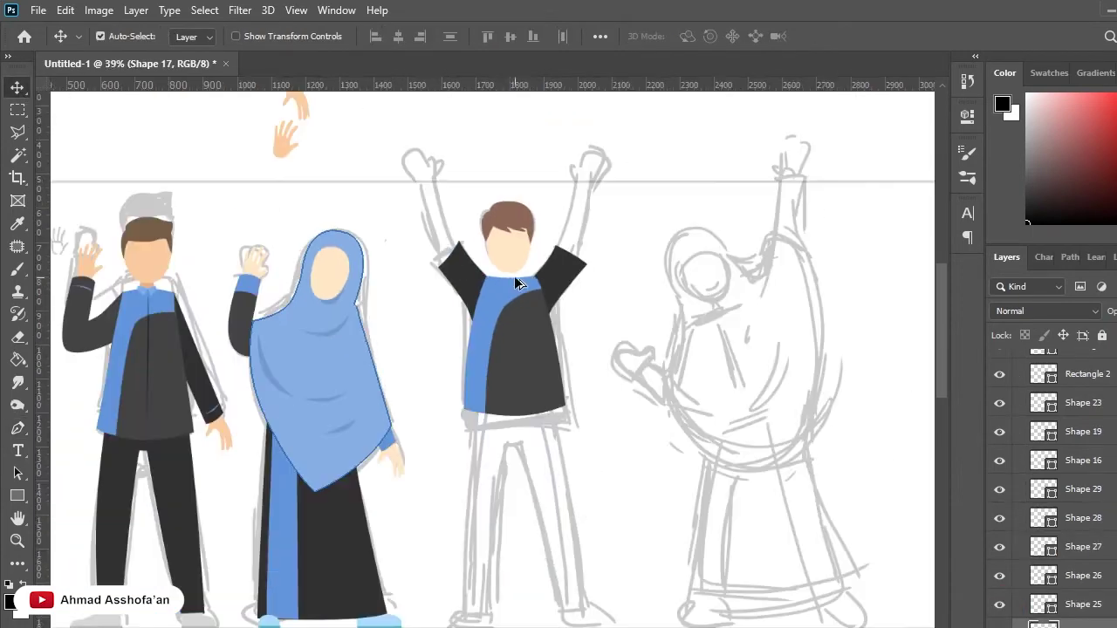
{"action": "scroll", "coordinate": [448, 249], "scroll_direction": "up", "scroll_amount": 5}
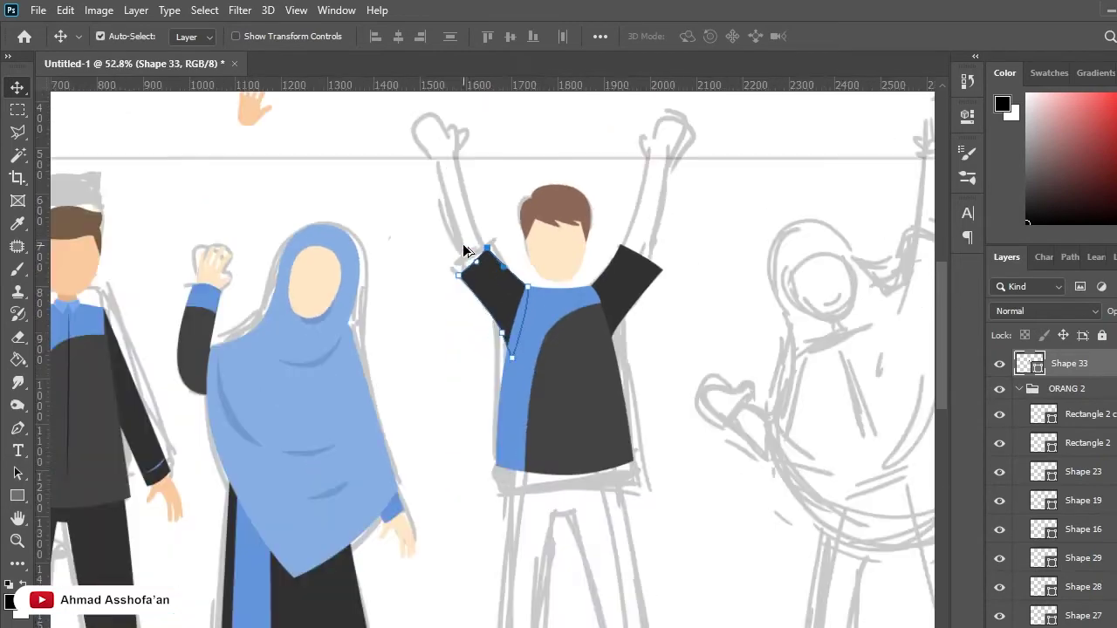
{"action": "scroll", "coordinate": [618, 291], "scroll_direction": "down", "scroll_amount": 2}
{"action": "scroll", "coordinate": [529, 282], "scroll_direction": "up", "scroll_amount": 4}
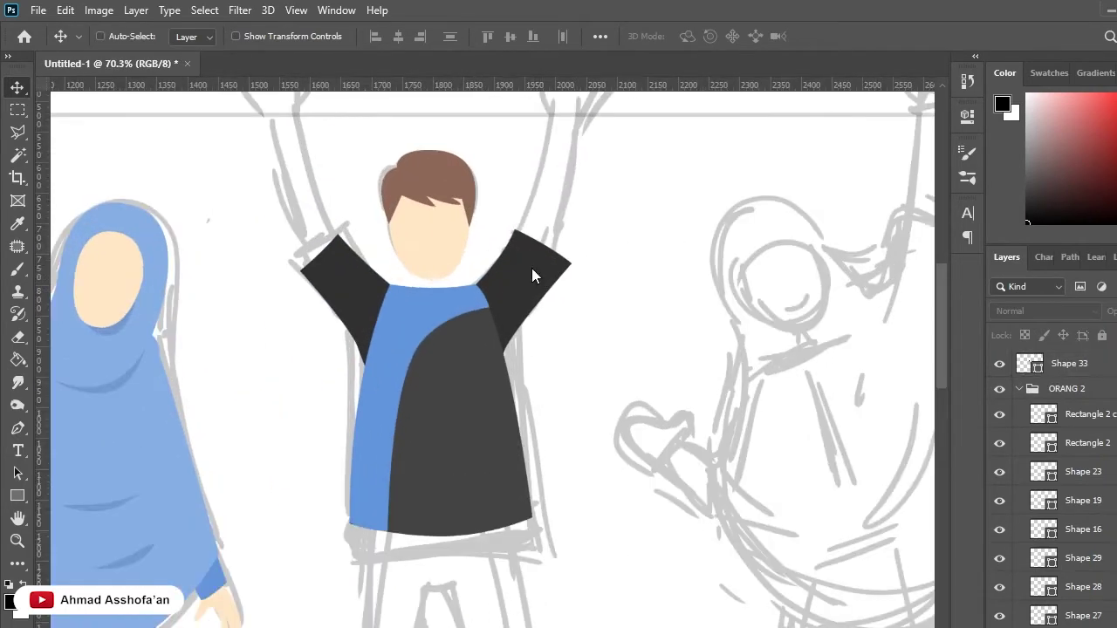
Duplicate the left sleeve and move the copy's corner to fit the right arm.
{"action": "key", "text": "ctrl+j"}
{"action": "scroll", "coordinate": [568, 274], "scroll_direction": "up", "scroll_amount": 1}
{"action": "scroll", "coordinate": [568, 270], "scroll_direction": "up", "scroll_amount": 1}
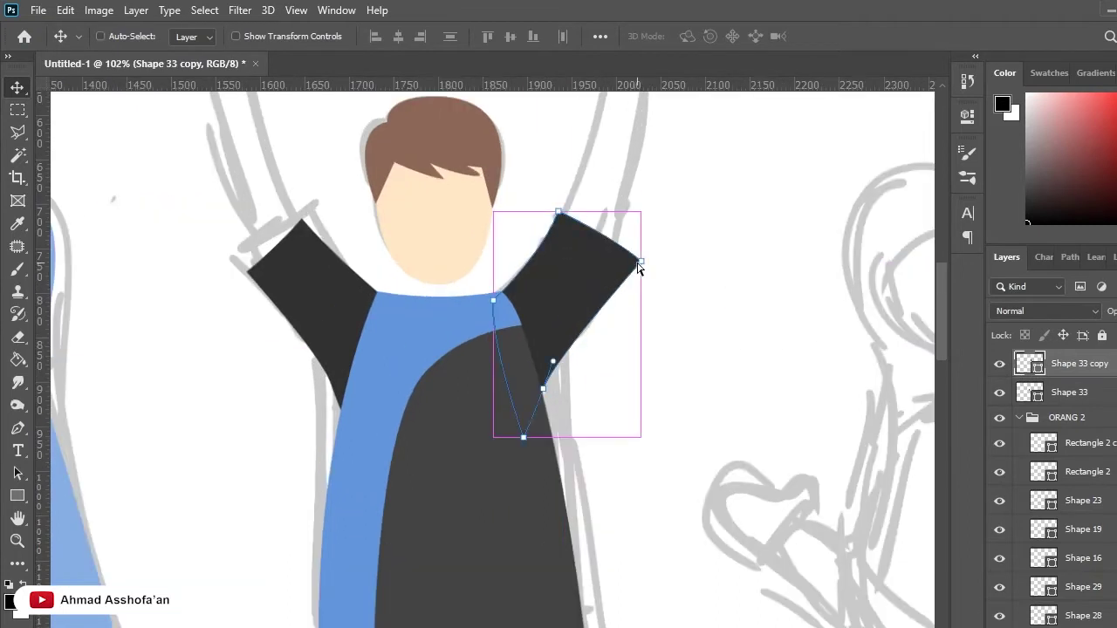
{"action": "left_click", "coordinate": [629, 257]}
{"action": "left_click_drag", "start_coordinate": [545, 392], "coordinate": [533, 408]}
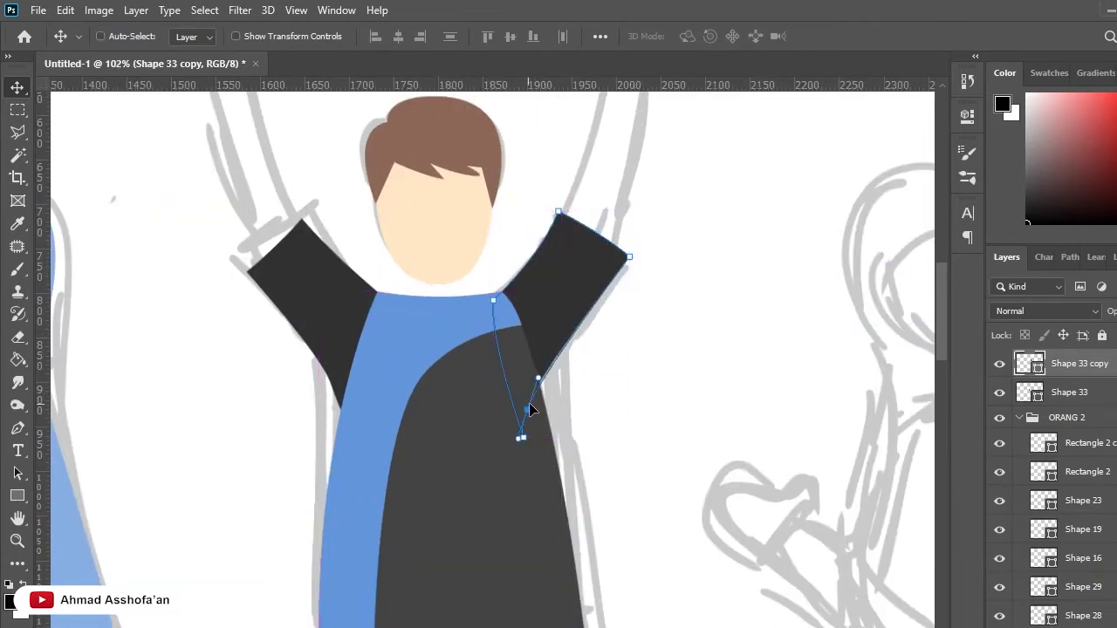
{"action": "scroll", "coordinate": [483, 294], "scroll_direction": "down", "scroll_amount": 3}
Draw a blue cuff band, sampled from the shirt, at the end of the left sleeve.
{"action": "scroll", "coordinate": [483, 294], "scroll_direction": "down", "scroll_amount": 3}
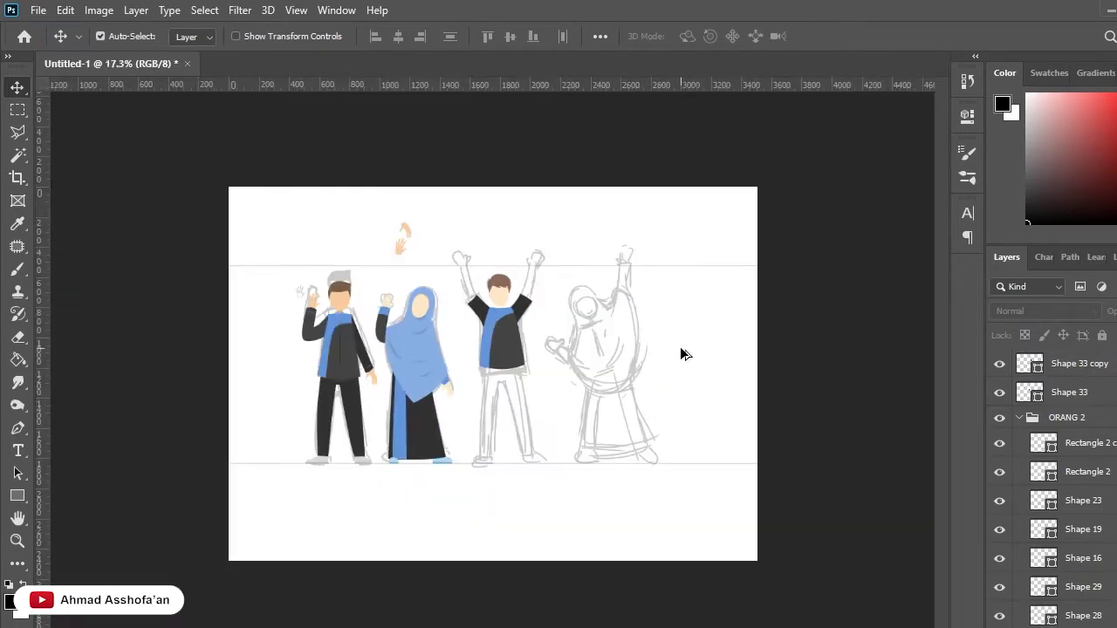
{"action": "scroll", "coordinate": [471, 253], "scroll_direction": "up", "scroll_amount": 2}
{"action": "scroll", "coordinate": [475, 261], "scroll_direction": "up", "scroll_amount": 4}
{"action": "scroll", "coordinate": [481, 274], "scroll_direction": "up", "scroll_amount": 1}
{"action": "left_click", "coordinate": [19, 430]}
{"action": "scroll", "coordinate": [496, 347], "scroll_direction": "up", "scroll_amount": 3}
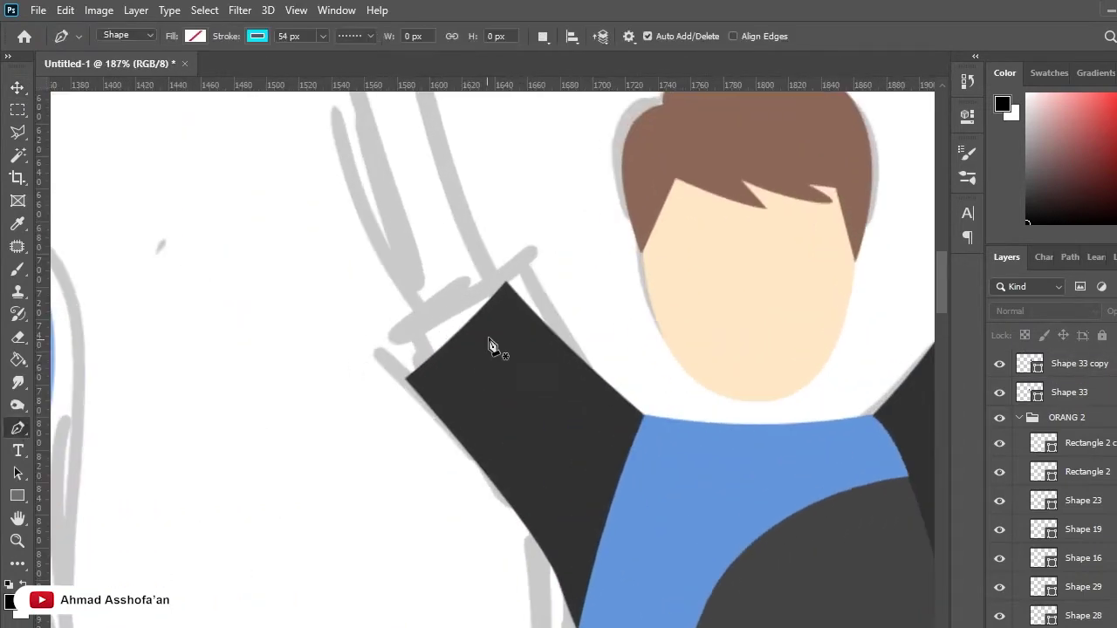
{"action": "left_click", "coordinate": [506, 280]}
{"action": "left_click_drag", "start_coordinate": [403, 375], "coordinate": [383, 385]}
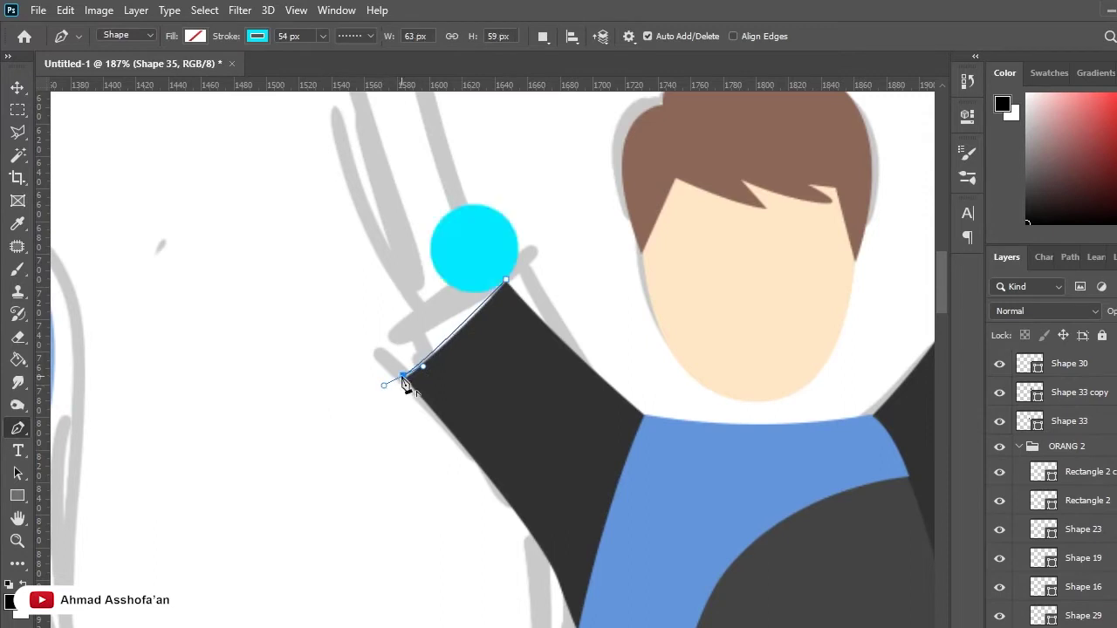
{"action": "left_click_drag", "start_coordinate": [480, 349], "coordinate": [499, 328]}
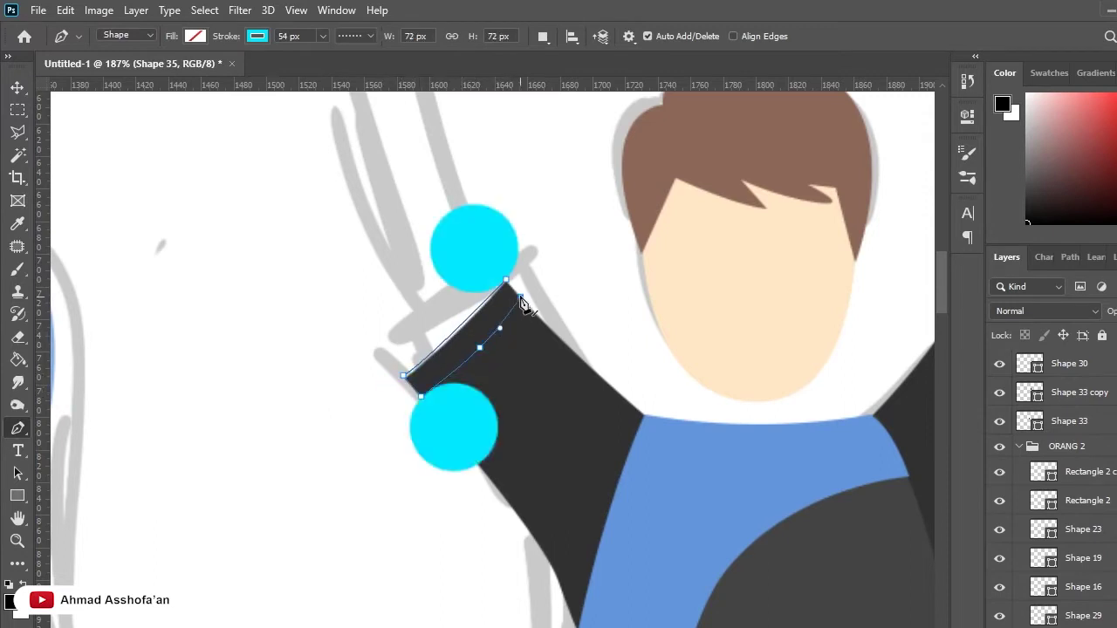
{"action": "left_click", "coordinate": [508, 282]}
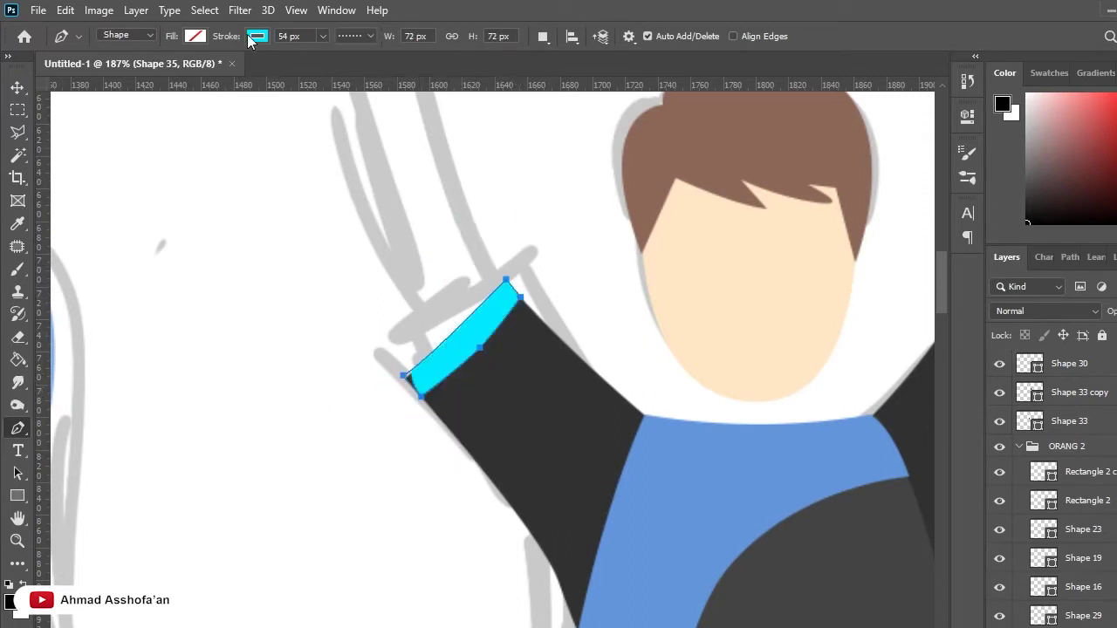
{"action": "key", "text": "i"}
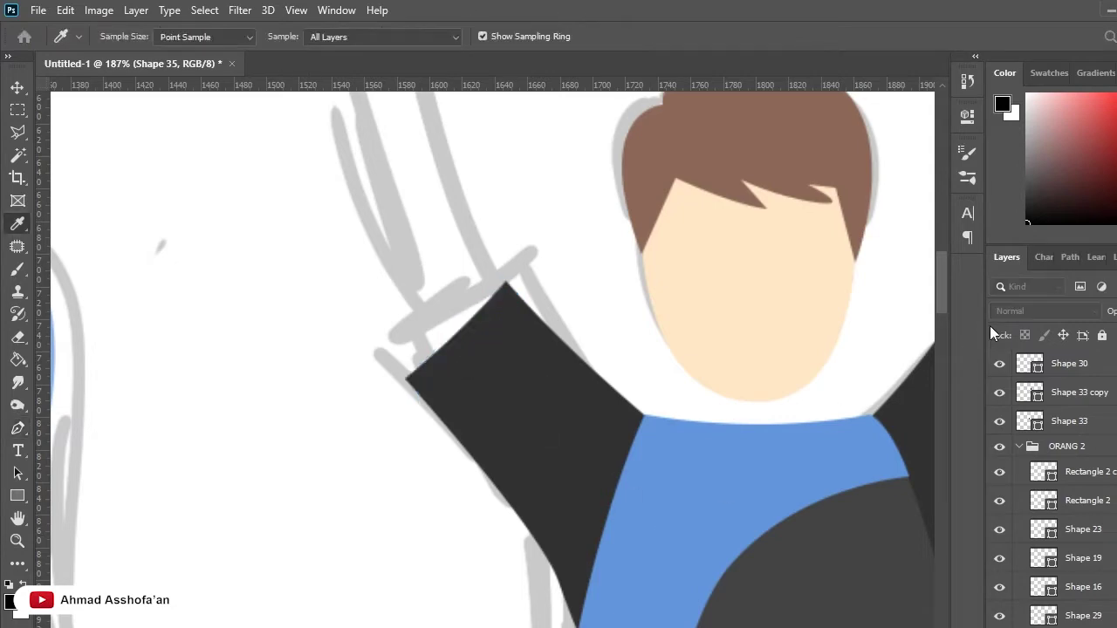
{"action": "key", "text": "p"}
{"action": "key", "text": "v"}
Draw a matching curved cuff band at the end of the right sleeve.
{"action": "scroll", "coordinate": [456, 319], "scroll_direction": "down", "scroll_amount": 5}
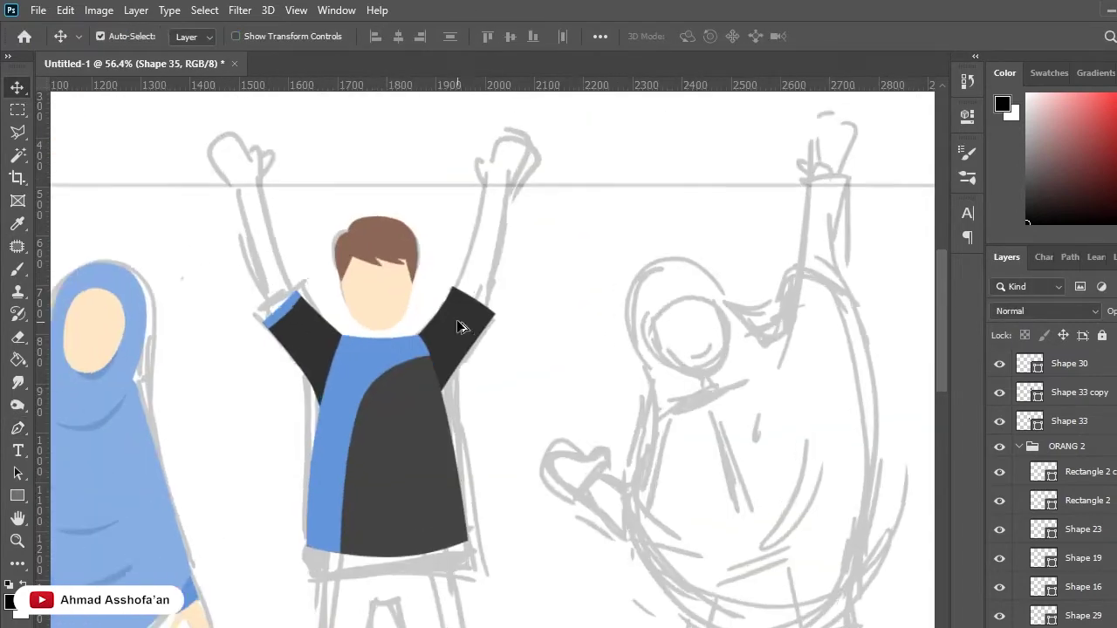
{"action": "scroll", "coordinate": [257, 295], "scroll_direction": "up", "scroll_amount": 4}
{"action": "key", "text": "p"}
{"action": "scroll", "coordinate": [437, 286], "scroll_direction": "up", "scroll_amount": 1}
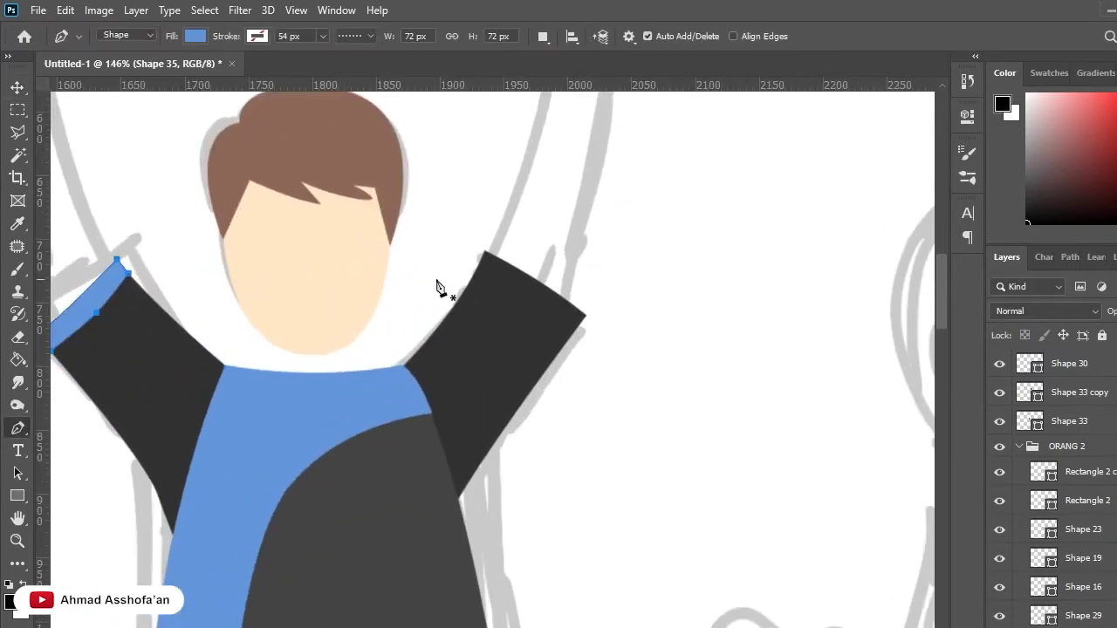
{"action": "left_click", "coordinate": [482, 251]}
{"action": "left_click", "coordinate": [572, 337]}
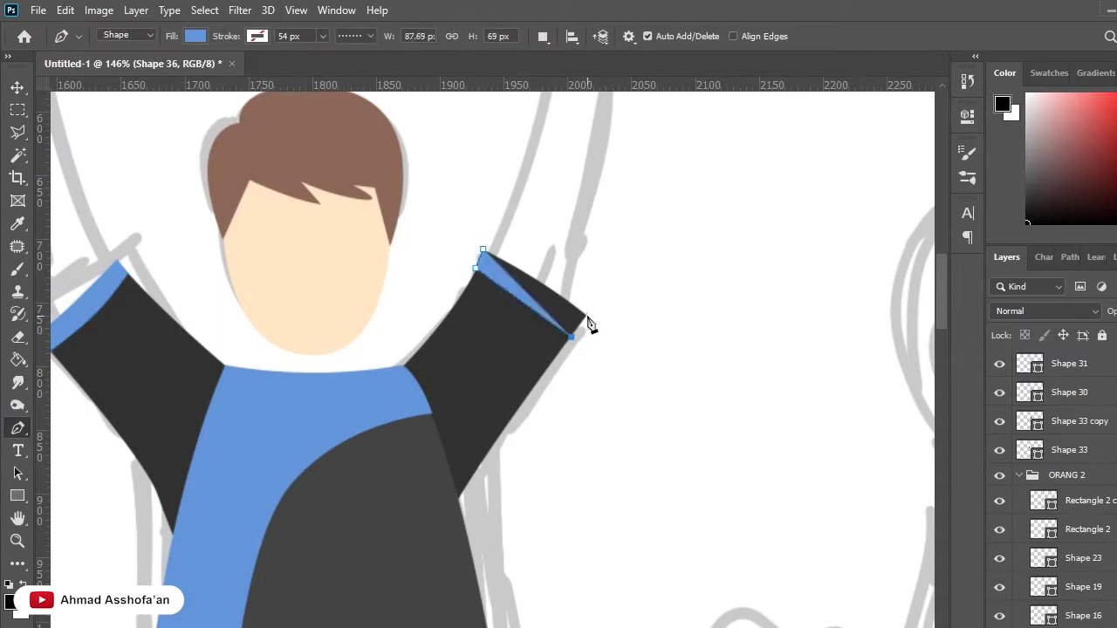
{"action": "left_click", "coordinate": [587, 315]}
{"action": "left_click_drag", "start_coordinate": [482, 250], "coordinate": [457, 252]}
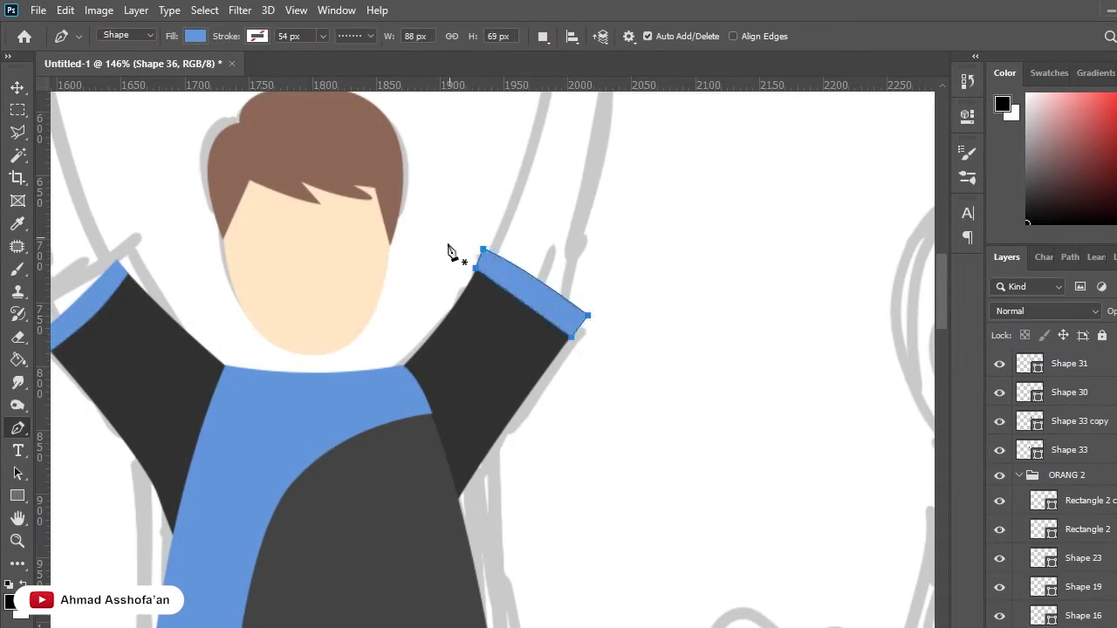
{"action": "left_click", "coordinate": [17, 88]}
{"action": "scroll", "coordinate": [540, 267], "scroll_direction": "down", "scroll_amount": 5}
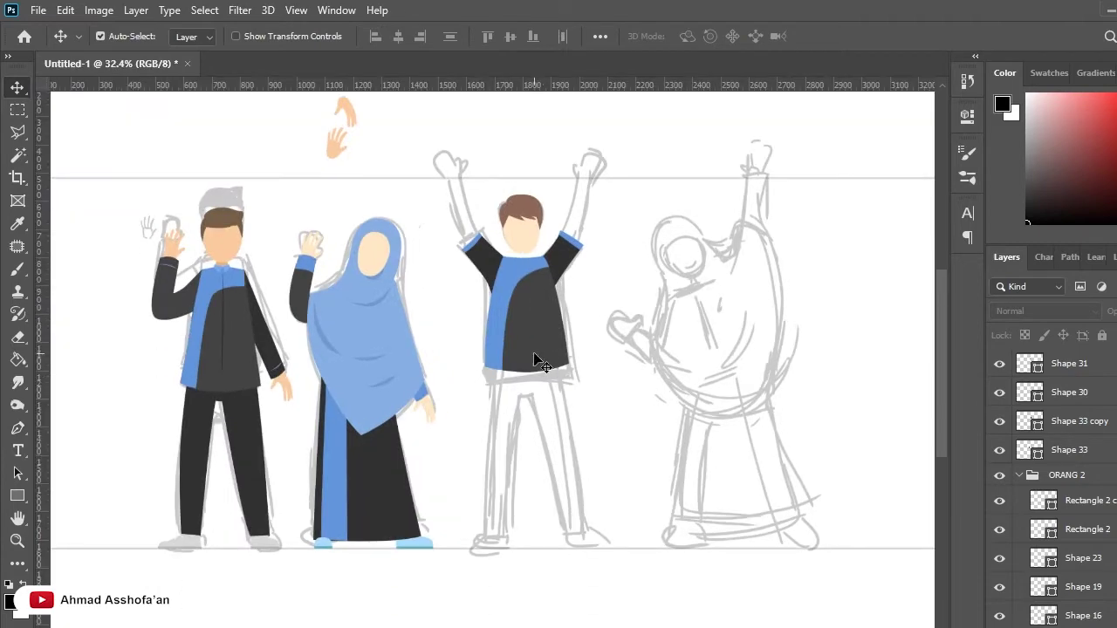
{"action": "scroll", "coordinate": [504, 389], "scroll_direction": "up", "scroll_amount": 1}
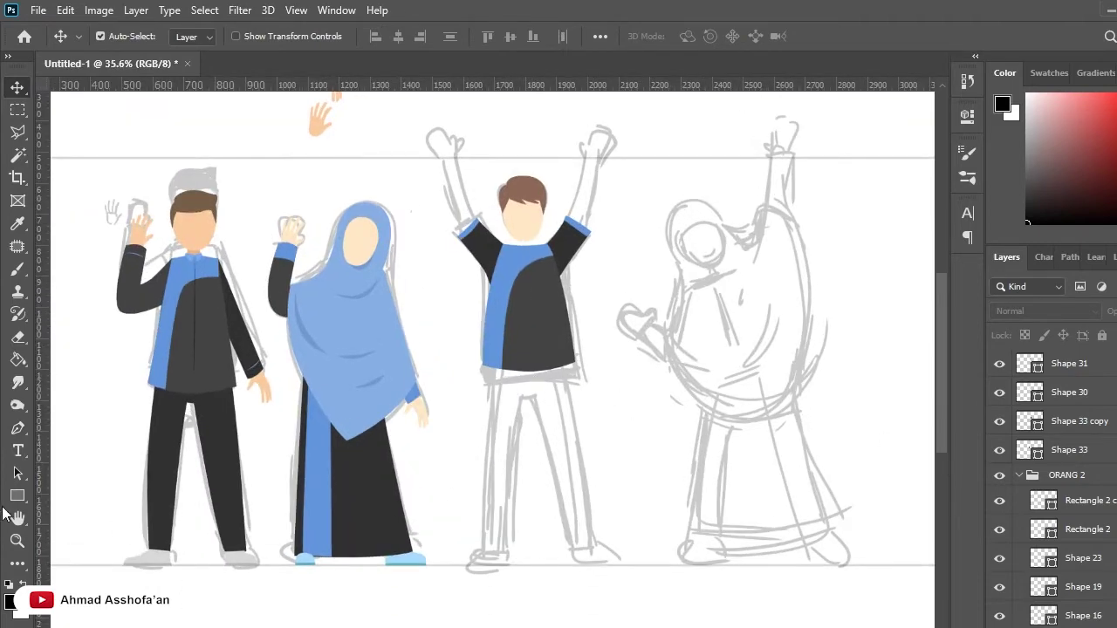
Trace a closed two-leg trousers outline from the shirt hem down to both feet.
{"action": "left_click", "coordinate": [18, 427]}
{"action": "scroll", "coordinate": [484, 464], "scroll_direction": "up", "scroll_amount": 4}
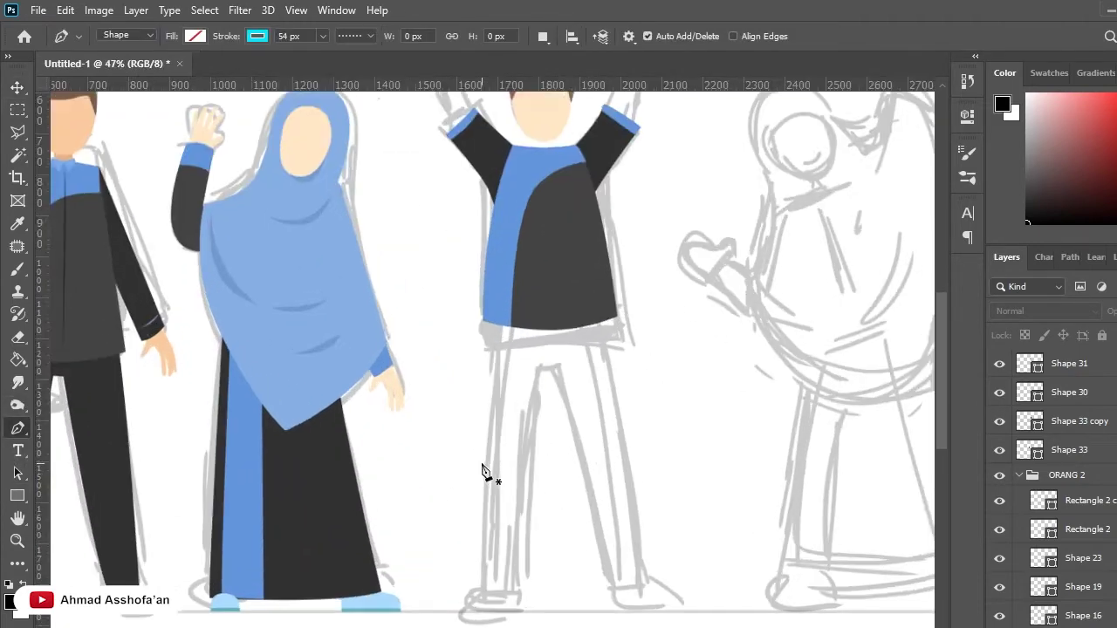
{"action": "left_click", "coordinate": [496, 315]}
{"action": "mouse_move", "coordinate": [478, 583]}
{"action": "left_mouse_down"}
{"action": "mouse_move", "coordinate": [483, 625]}
{"action": "mouse_move", "coordinate": [486, 605]}
{"action": "left_mouse_up"}
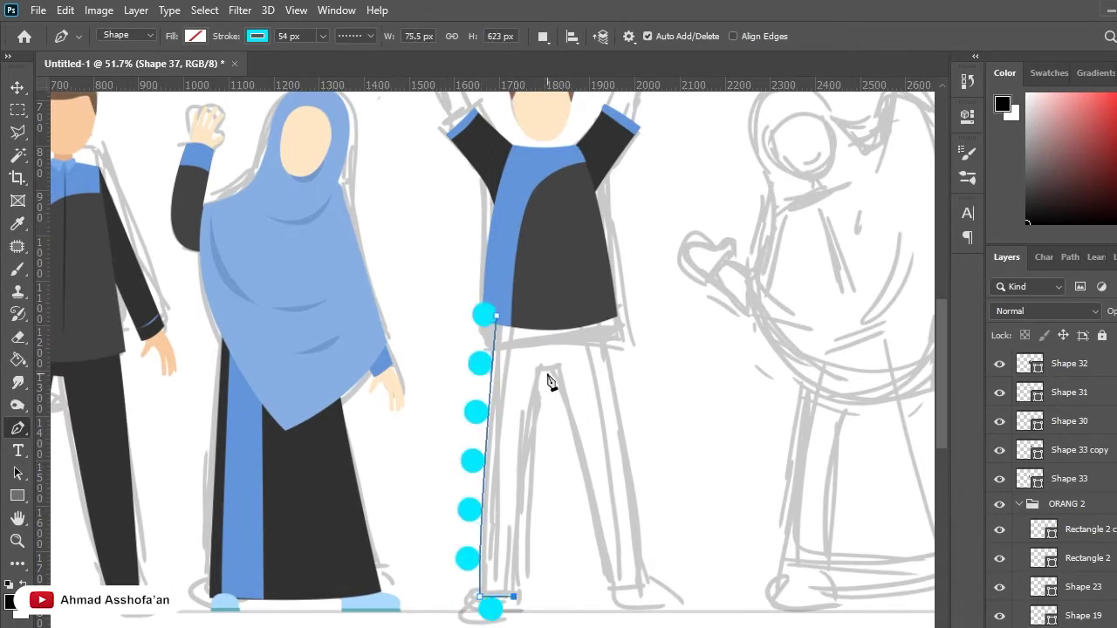
{"action": "mouse_move", "coordinate": [541, 371]}
{"action": "left_mouse_down"}
{"action": "mouse_move", "coordinate": [513, 346]}
{"action": "mouse_move", "coordinate": [555, 209]}
{"action": "left_mouse_up"}
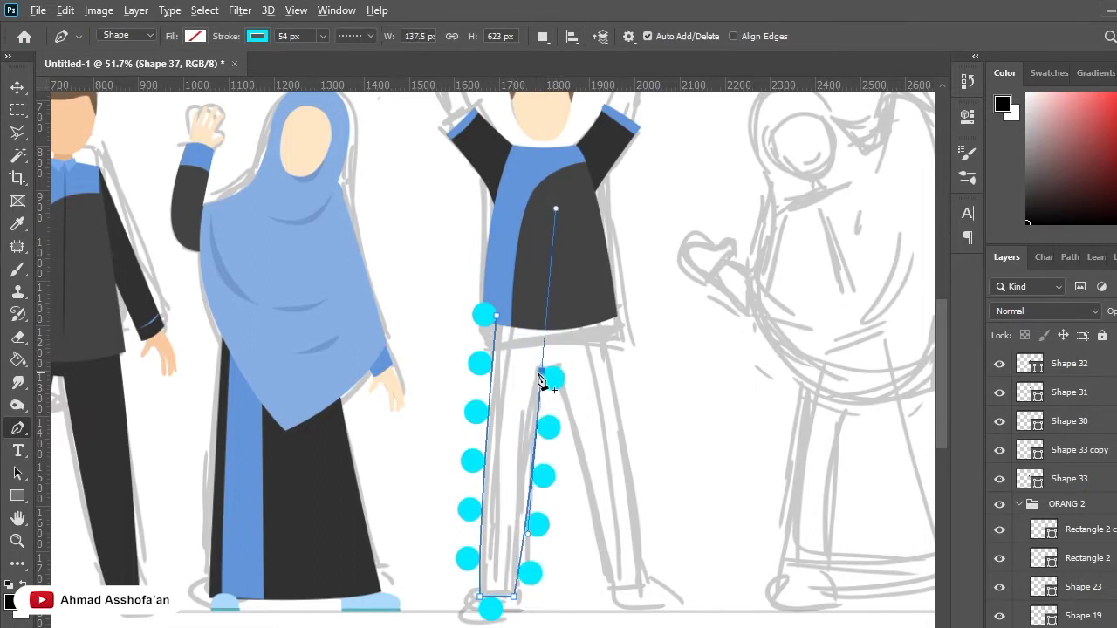
{"action": "left_click_drag", "start_coordinate": [614, 595], "coordinate": [629, 619]}
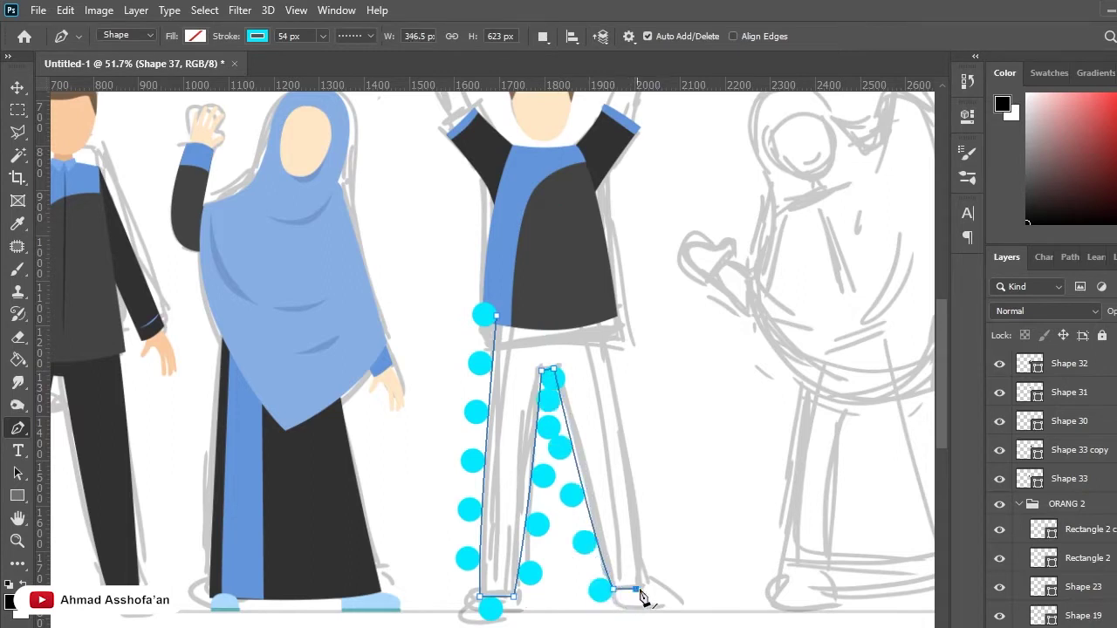
{"action": "left_click_drag", "start_coordinate": [599, 305], "coordinate": [574, 214]}
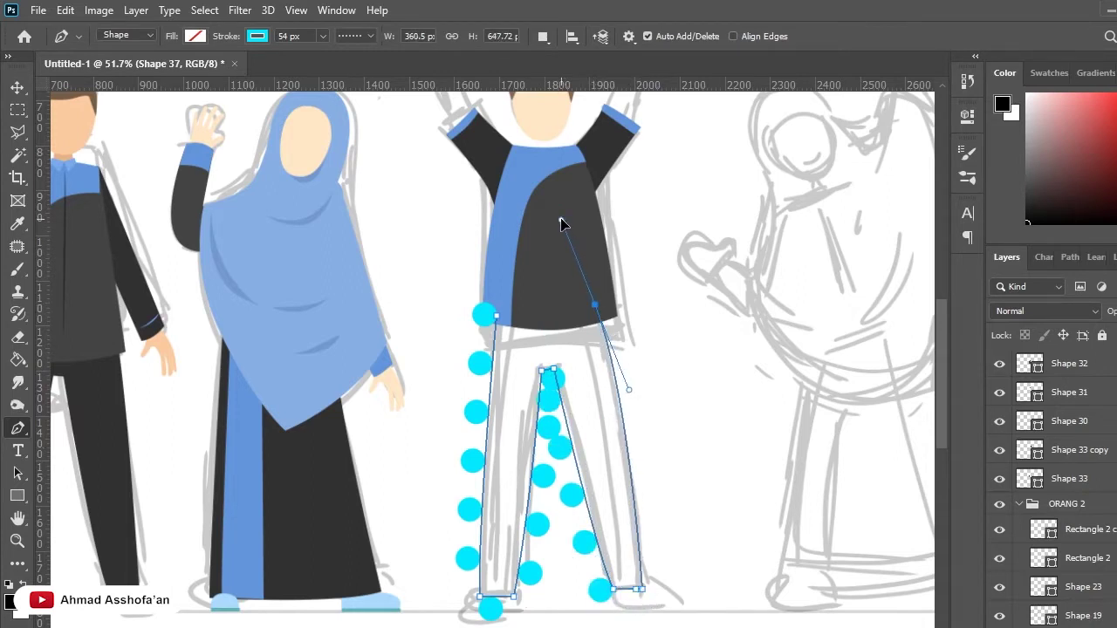
{"action": "left_click", "coordinate": [495, 316]}
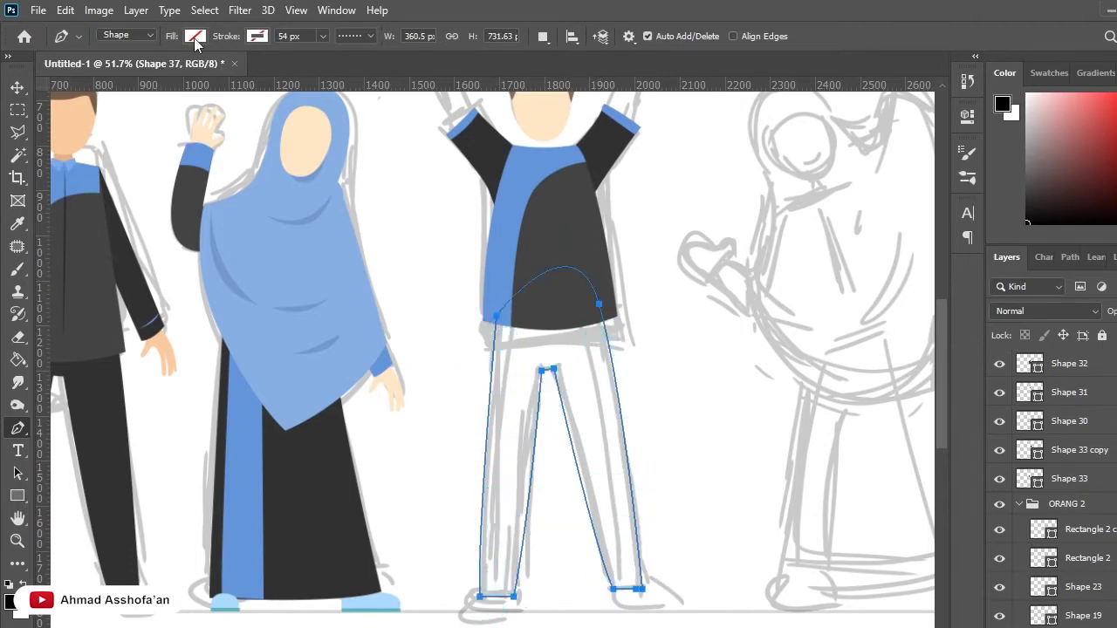
Fill the trousers dark grey and move Shape 37 beneath the shirt layer.
{"action": "key", "text": "i"}
{"action": "key", "text": "alt+BackSpace"}
{"action": "key", "text": "p"}
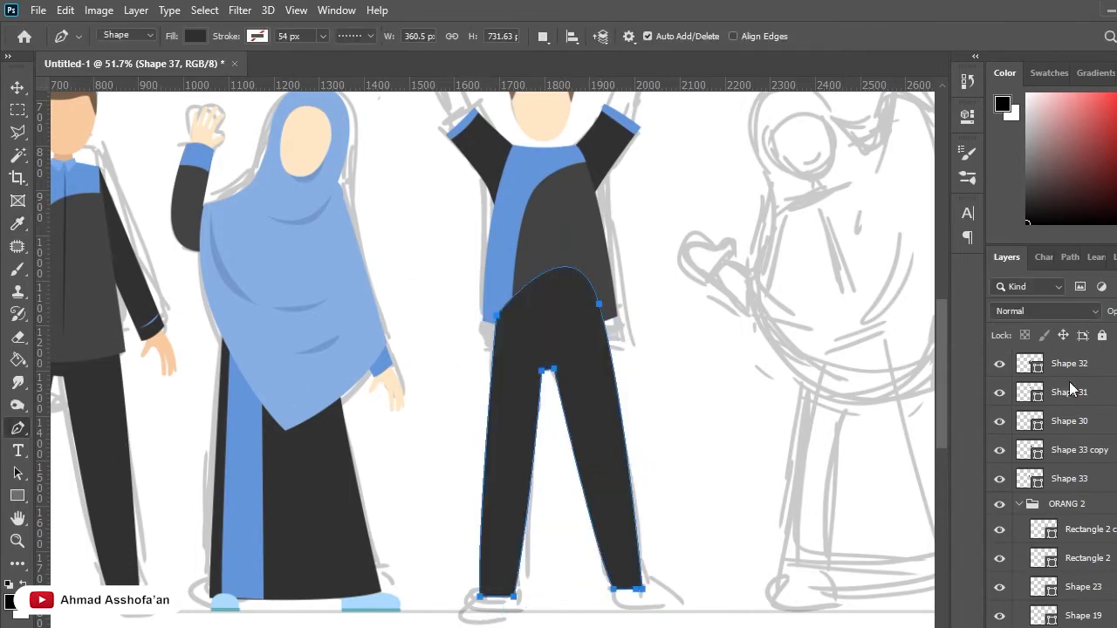
{"action": "key", "text": "v"}
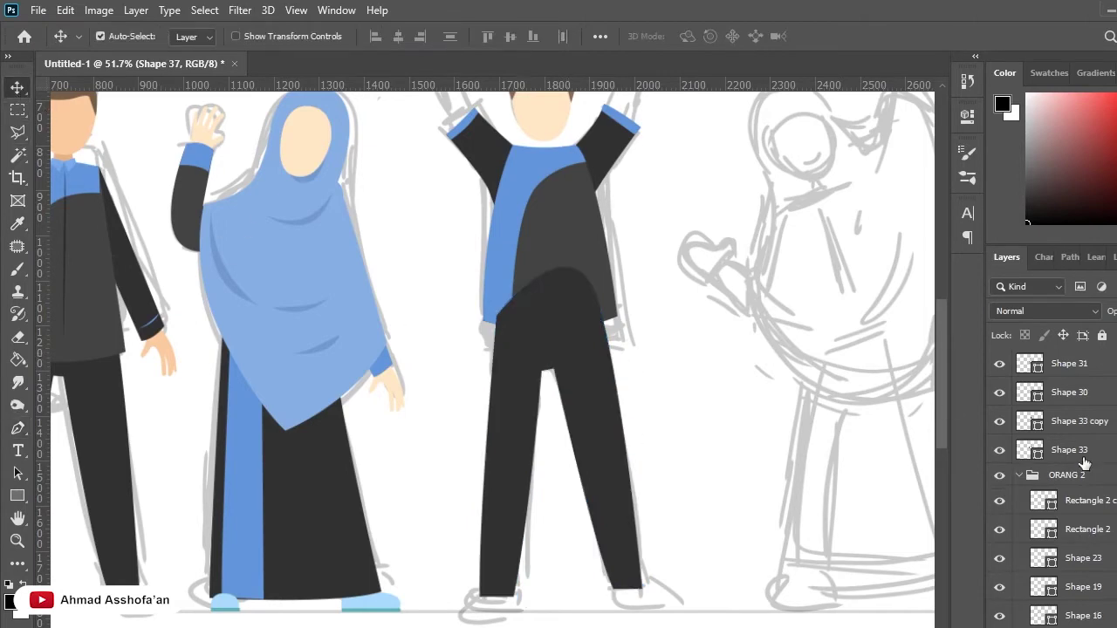
{"action": "left_click_drag", "start_coordinate": [1084, 462], "coordinate": [1081, 468]}
Expand and collapse the ORANG 2 group and toggle the grey sketch's visibility to check the artwork.
{"action": "scroll", "coordinate": [637, 413], "scroll_direction": "down", "scroll_amount": 5}
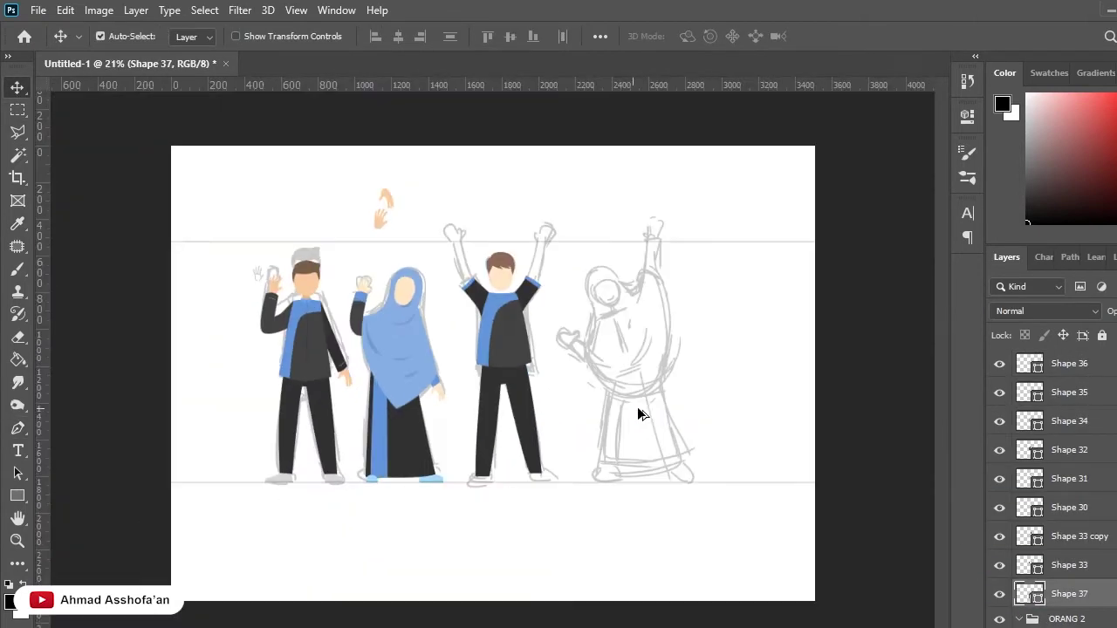
{"action": "scroll", "coordinate": [522, 390], "scroll_direction": "up", "scroll_amount": 1}
{"action": "scroll", "coordinate": [1056, 524], "scroll_direction": "down", "scroll_amount": 1}
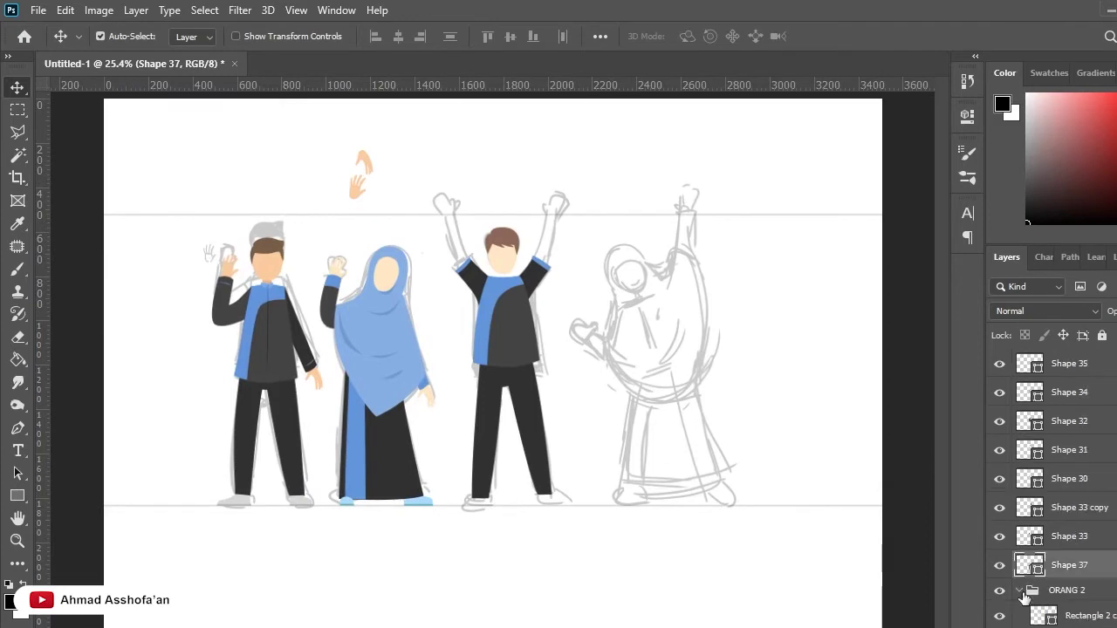
{"action": "left_click", "coordinate": [1023, 593]}
{"action": "left_click", "coordinate": [1019, 592]}
{"action": "scroll", "coordinate": [1012, 597], "scroll_direction": "down", "scroll_amount": 2}
{"action": "scroll", "coordinate": [1008, 606], "scroll_direction": "down", "scroll_amount": 2}
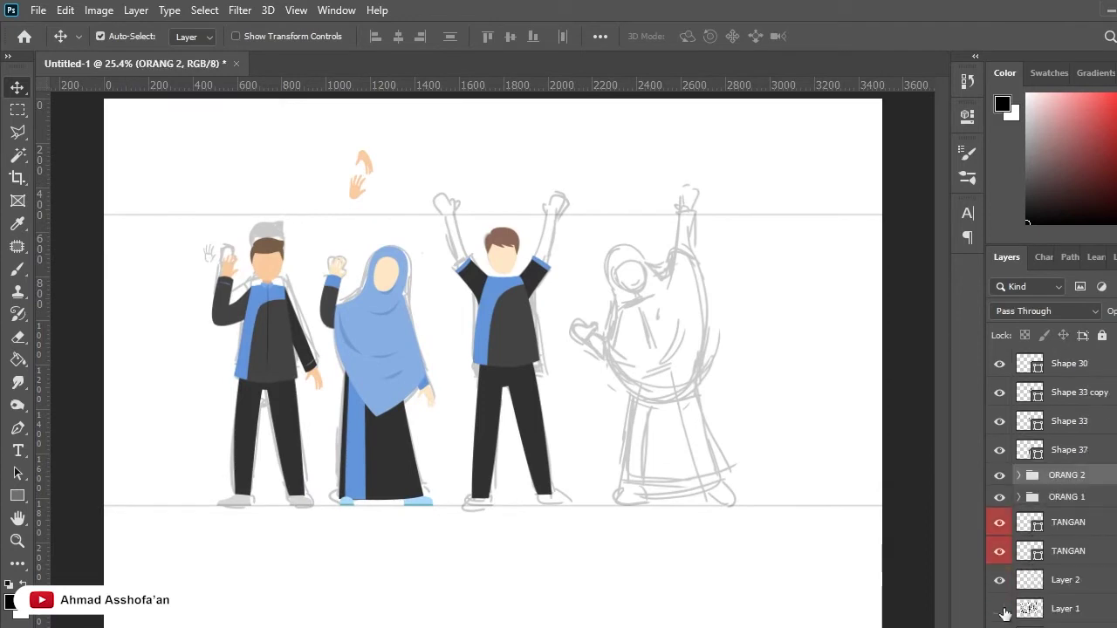
{"action": "left_click", "coordinate": [999, 608]}
{"action": "left_click", "coordinate": [1000, 608]}
{"action": "scroll", "coordinate": [479, 367], "scroll_direction": "up", "scroll_amount": 2}
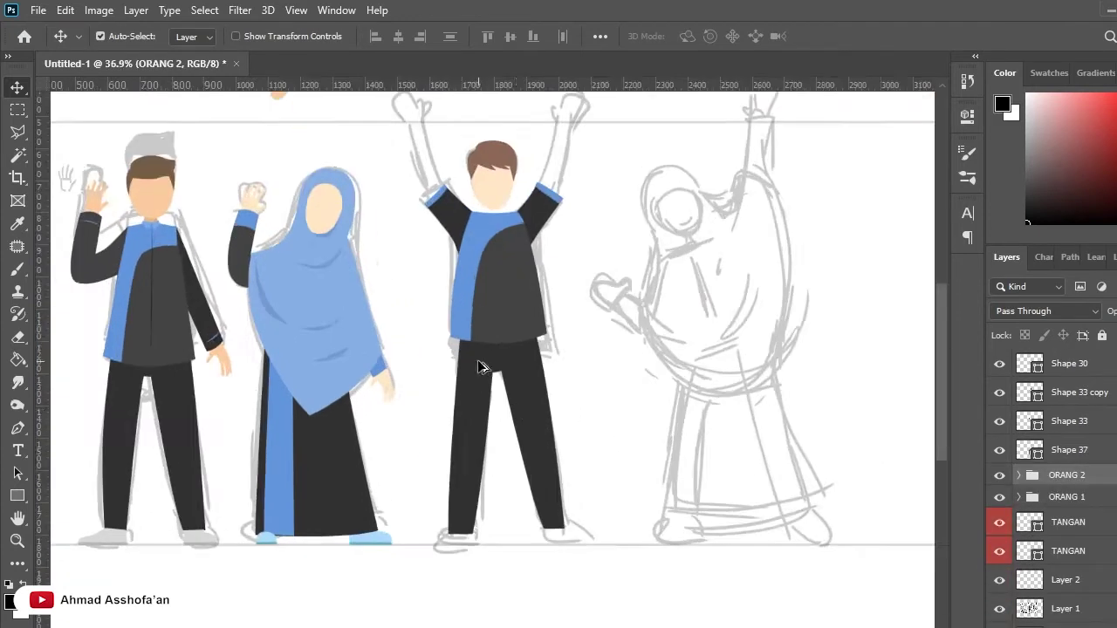
{"action": "scroll", "coordinate": [488, 375], "scroll_direction": "up", "scroll_amount": 2}
Try khaki, blue and navy on the trousers before matching the shirt's dark grey.
{"action": "left_click", "coordinate": [524, 393]}
{"action": "key", "text": "i"}
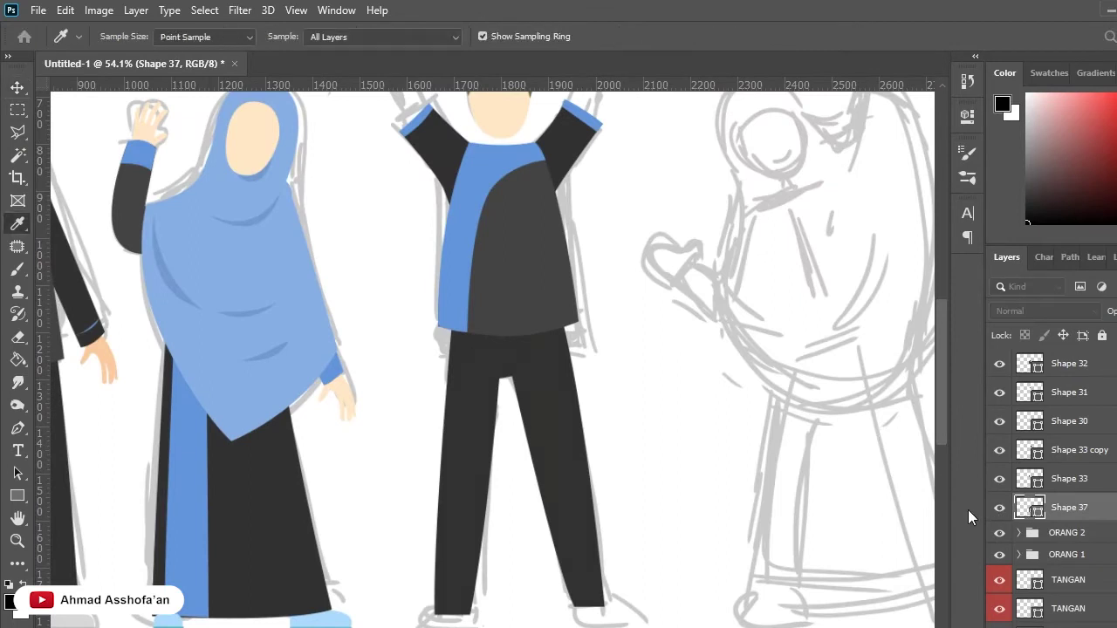
{"action": "mouse_move", "coordinate": [790, 324]}
{"action": "left_mouse_down"}
{"action": "mouse_move", "coordinate": [791, 356]}
{"action": "mouse_move", "coordinate": [779, 340]}
{"action": "left_mouse_up"}
{"action": "scroll", "coordinate": [536, 404], "scroll_direction": "down", "scroll_amount": 4}
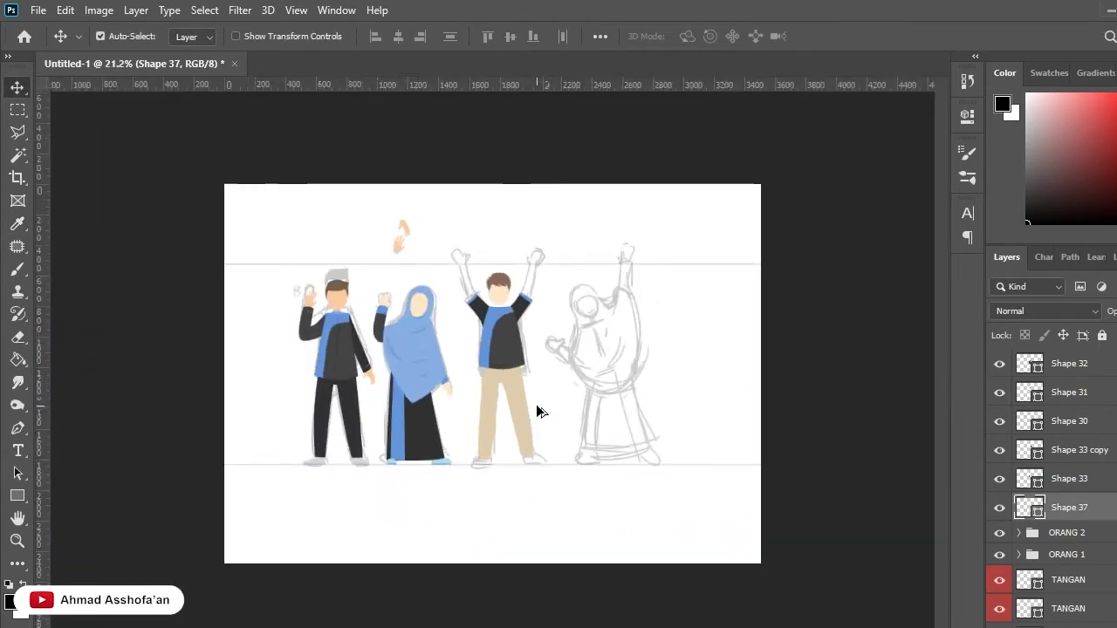
{"action": "scroll", "coordinate": [536, 404], "scroll_direction": "up", "scroll_amount": 2}
{"action": "mouse_move", "coordinate": [897, 431]}
{"action": "left_mouse_down"}
{"action": "mouse_move", "coordinate": [804, 450]}
{"action": "mouse_move", "coordinate": [431, 436]}
{"action": "left_mouse_up"}
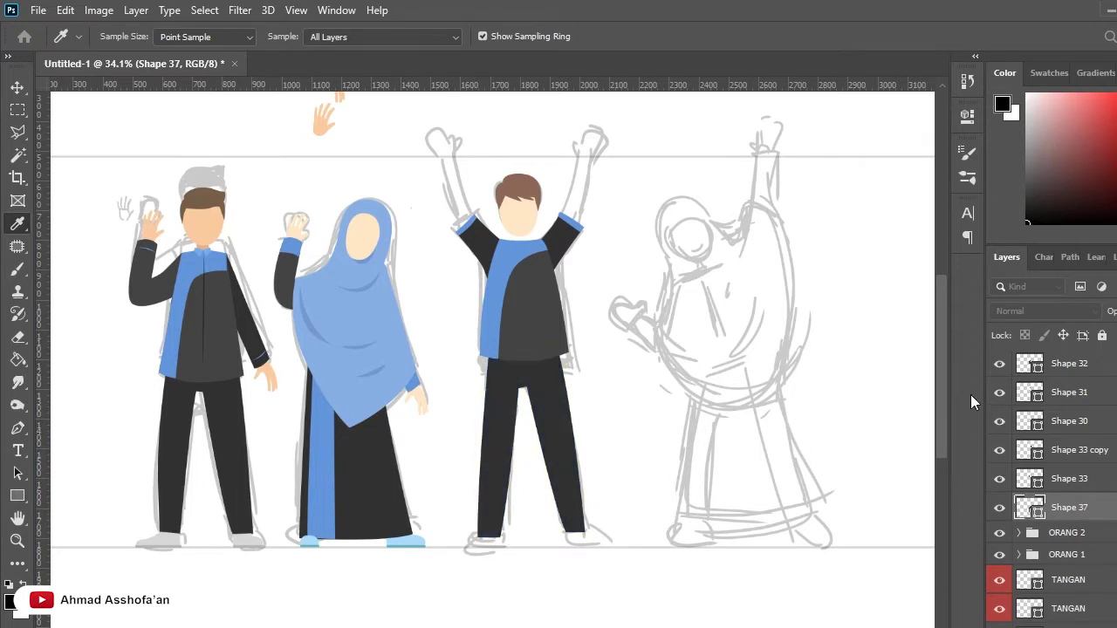
{"action": "left_click_drag", "start_coordinate": [797, 494], "coordinate": [881, 492]}
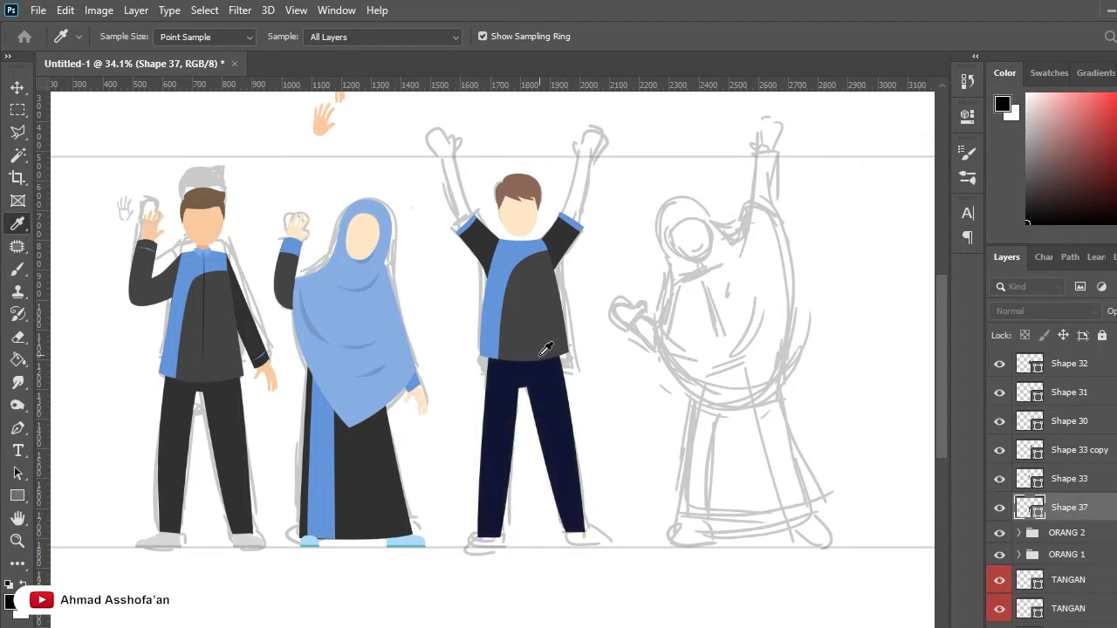
{"action": "left_click_drag", "start_coordinate": [542, 354], "coordinate": [561, 334]}
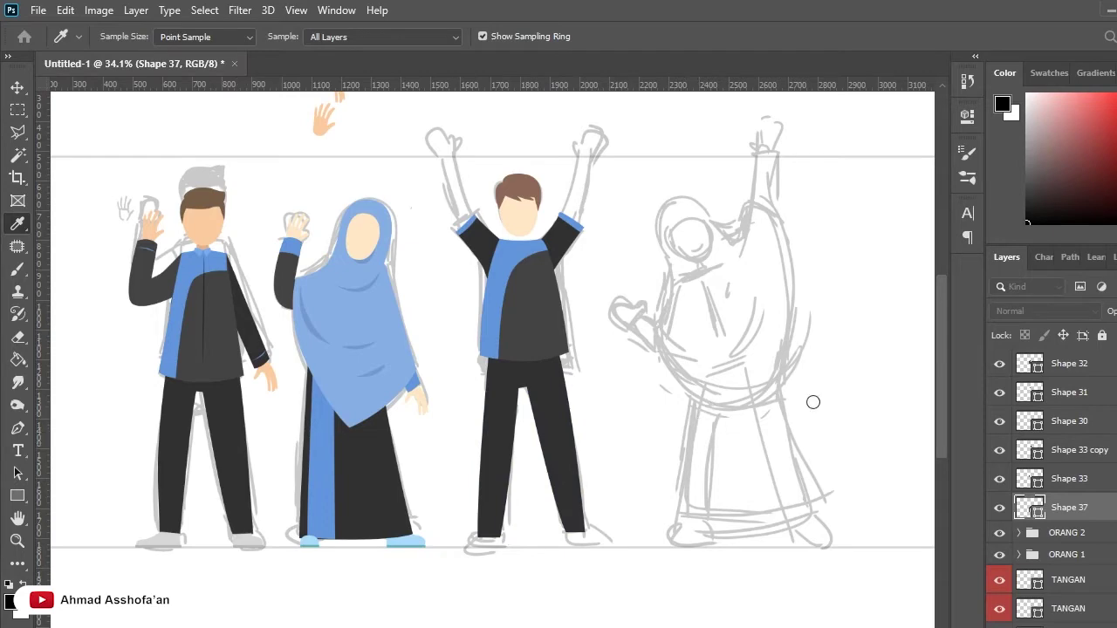
Lower both shirt hem corners into a flatter curve and widen the blue stripe's bottom.
{"action": "key", "text": "v"}
{"action": "scroll", "coordinate": [518, 390], "scroll_direction": "up", "scroll_amount": 3}
{"action": "scroll", "coordinate": [518, 392], "scroll_direction": "up", "scroll_amount": 2}
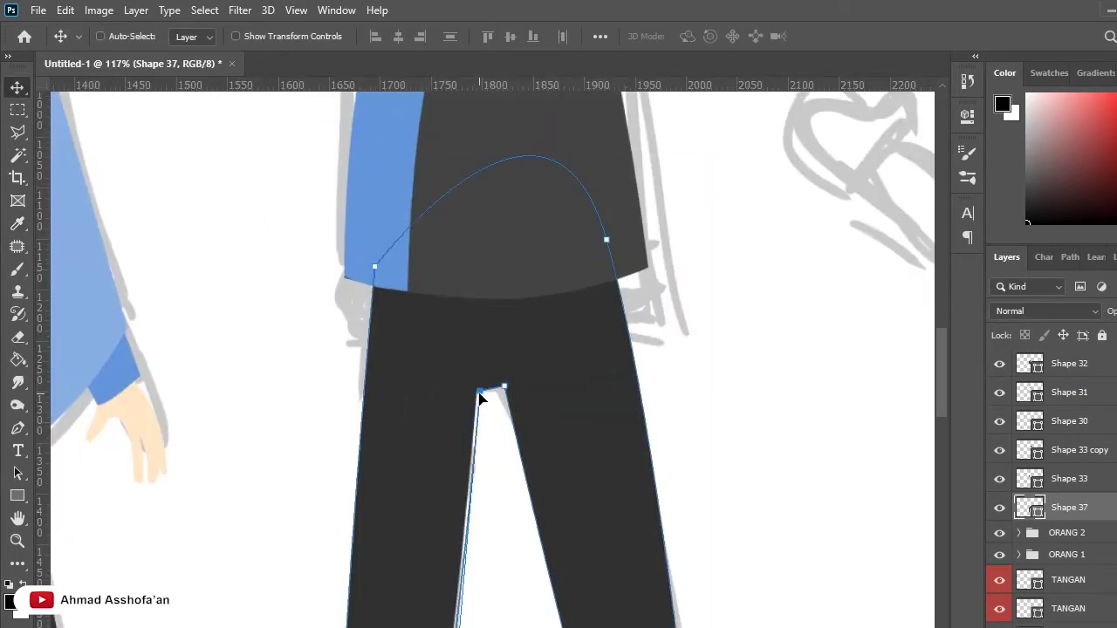
{"action": "left_click", "coordinate": [477, 322], "text": "ctrl"}
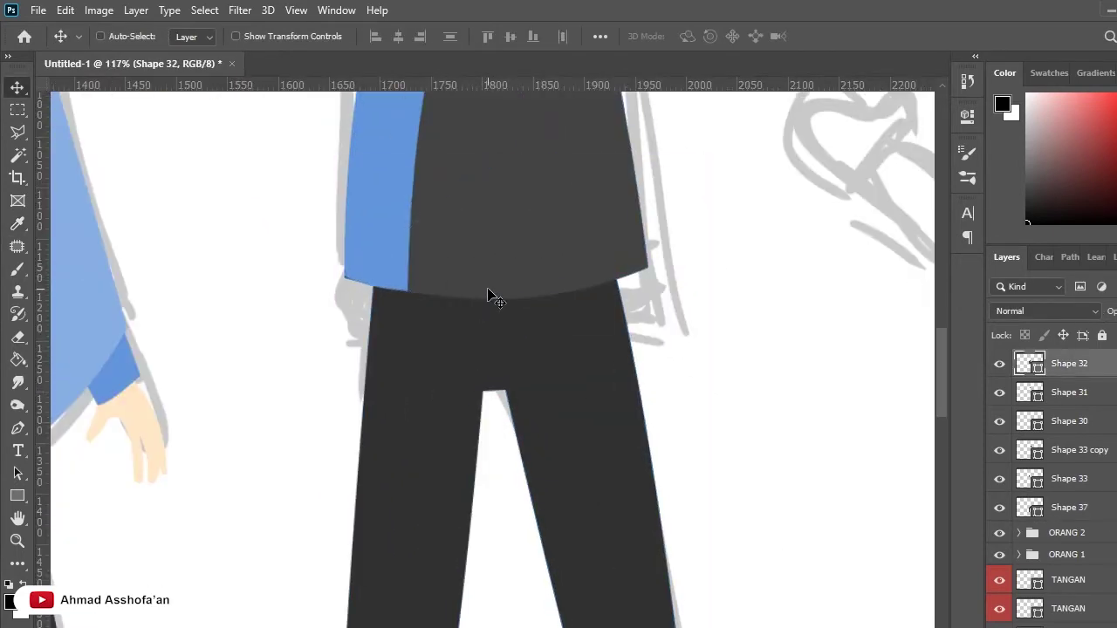
{"action": "left_click_drag", "start_coordinate": [341, 281], "coordinate": [338, 329]}
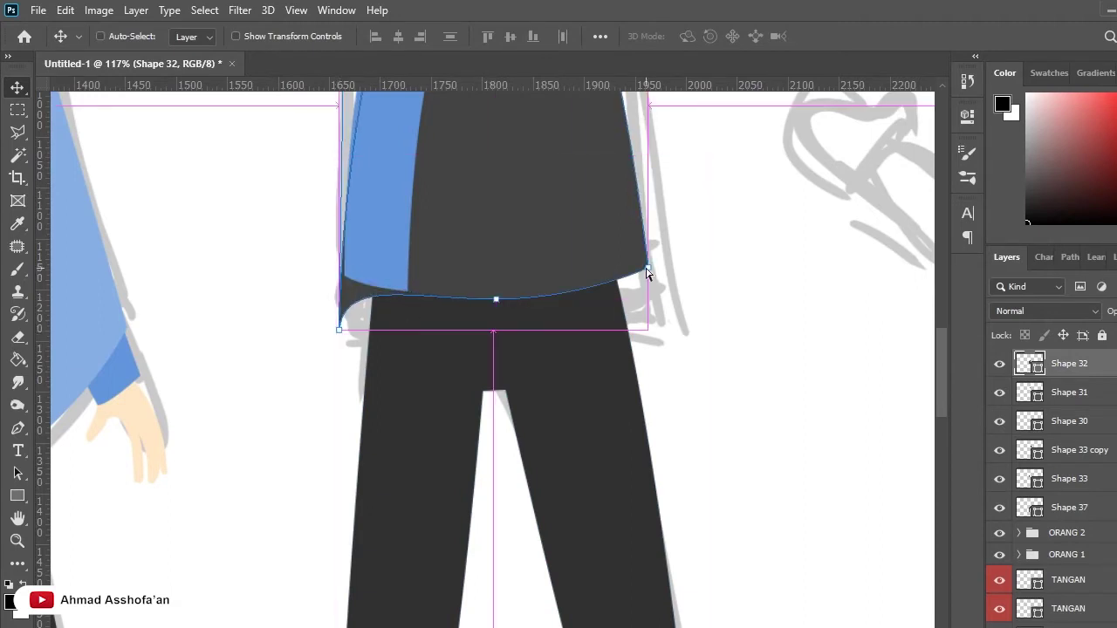
{"action": "left_click_drag", "start_coordinate": [647, 272], "coordinate": [651, 320]}
{"action": "left_click_drag", "start_coordinate": [456, 302], "coordinate": [416, 303]}
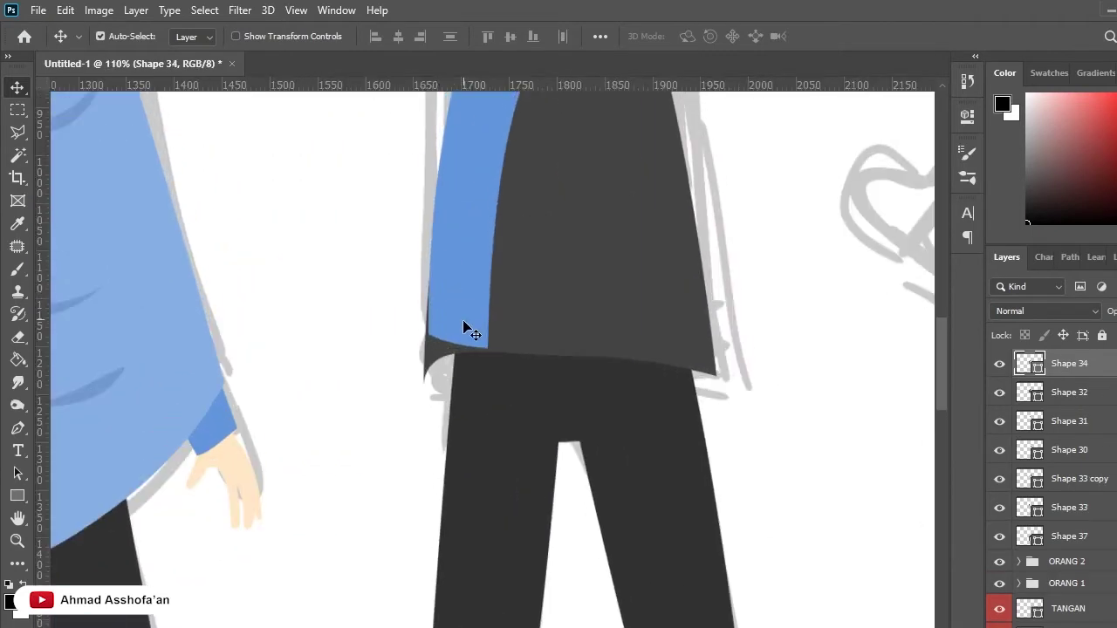
{"action": "left_click_drag", "start_coordinate": [427, 338], "coordinate": [422, 381]}
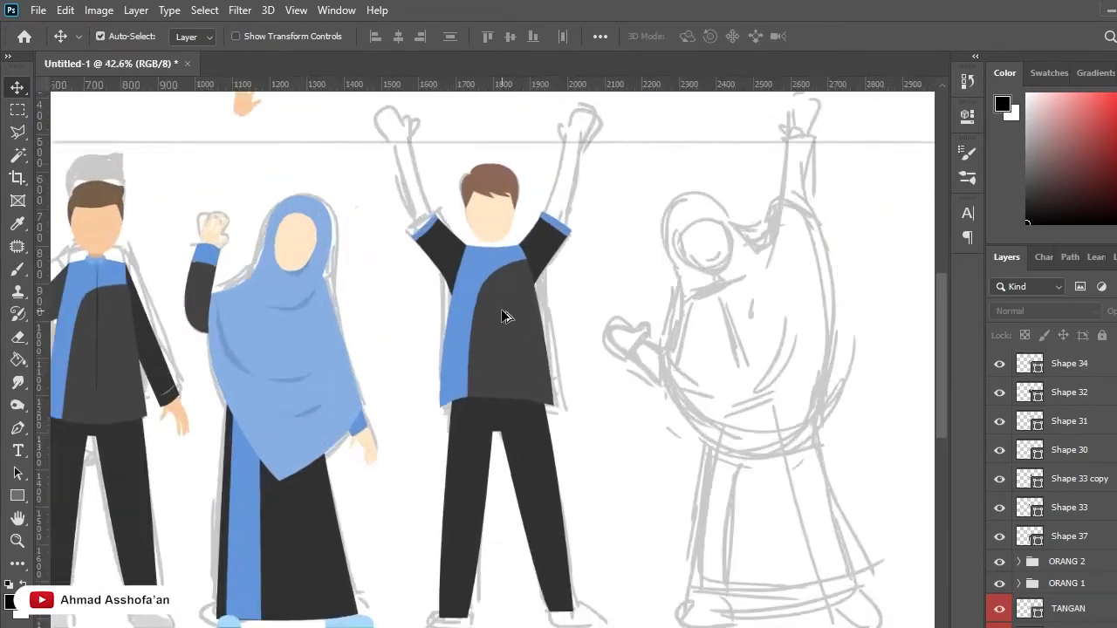
Adjust the blue stripe's left-edge and shoulder anchors on Shape 34.
{"action": "scroll", "coordinate": [504, 316], "scroll_direction": "up", "scroll_amount": 1}
{"action": "scroll", "coordinate": [458, 291], "scroll_direction": "up", "scroll_amount": 1}
{"action": "left_click", "coordinate": [517, 299]}
{"action": "key", "text": "p"}
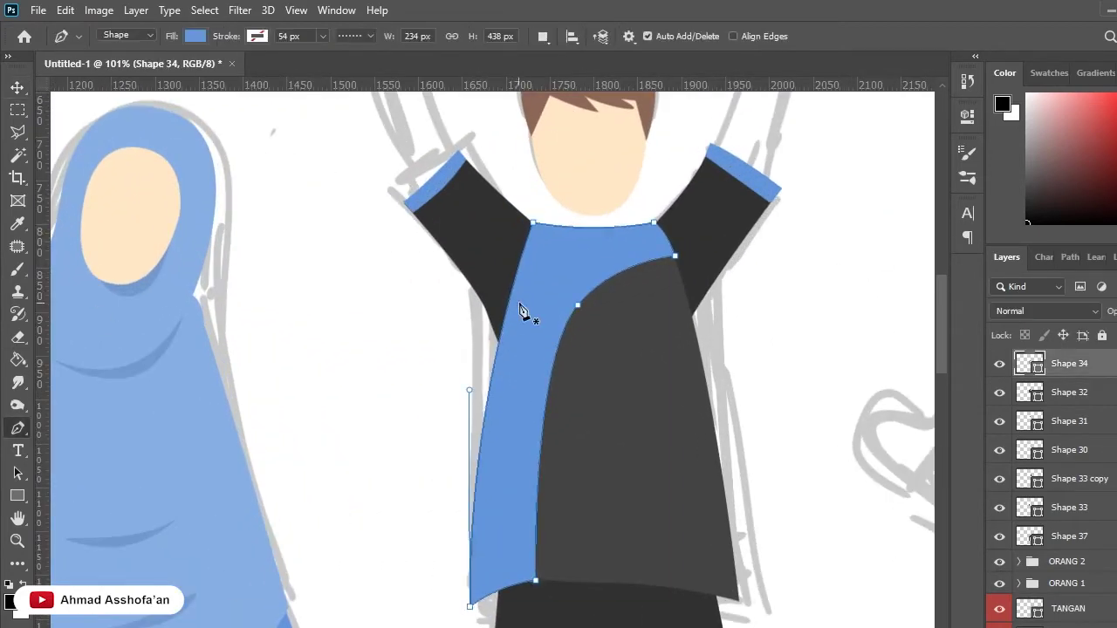
{"action": "left_click_drag", "start_coordinate": [507, 311], "coordinate": [486, 304]}
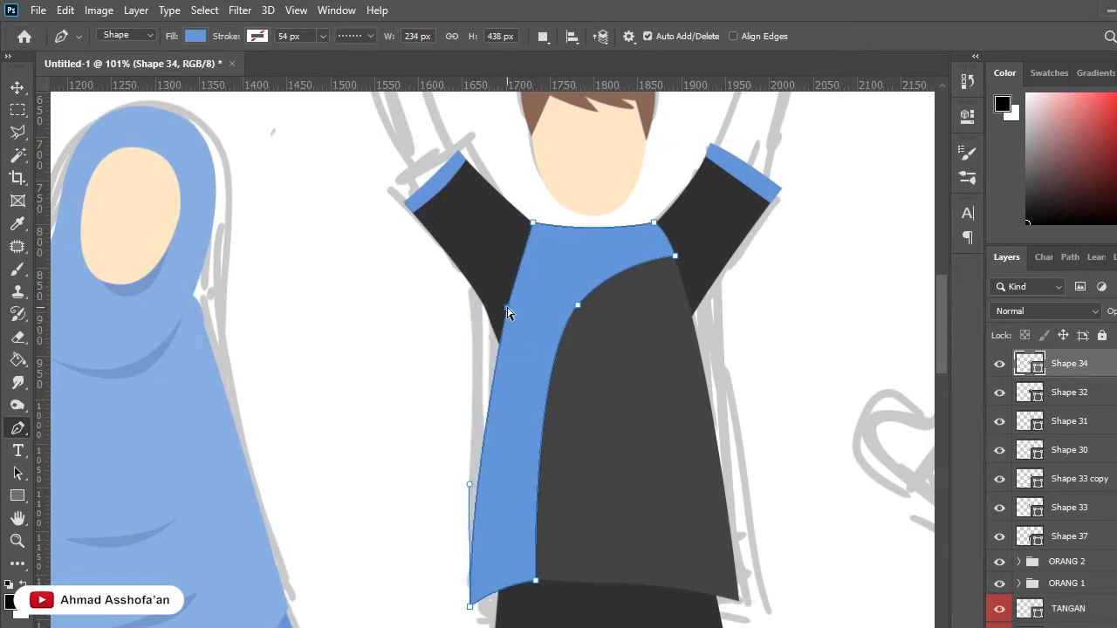
{"action": "scroll", "coordinate": [493, 303], "scroll_direction": "down", "scroll_amount": 3}
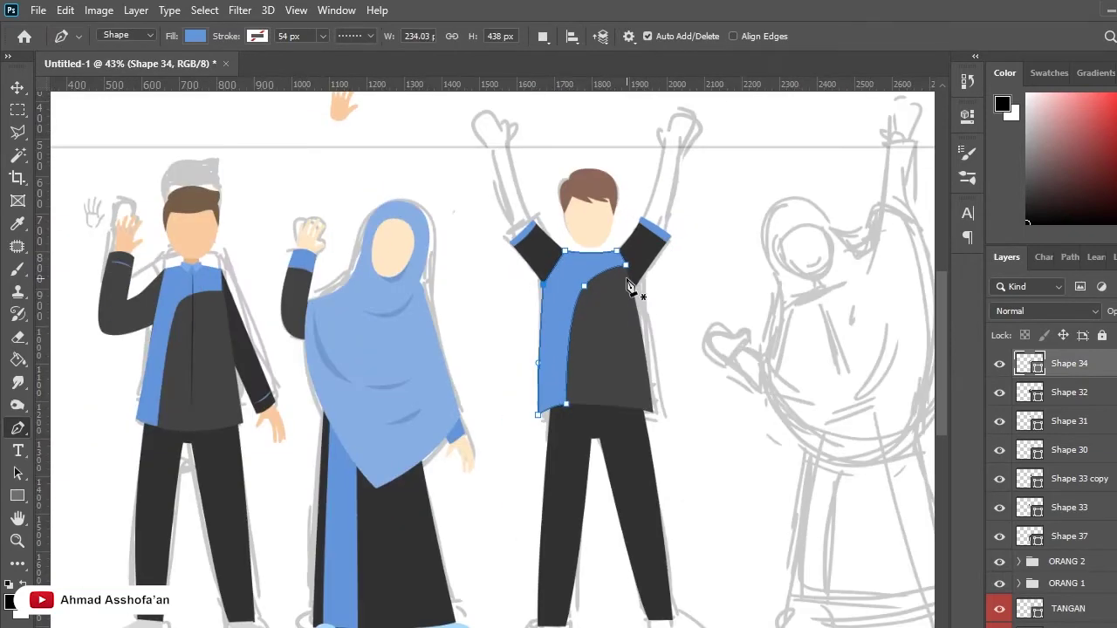
{"action": "scroll", "coordinate": [510, 301], "scroll_direction": "up", "scroll_amount": 3}
{"action": "left_click_drag", "start_coordinate": [508, 296], "coordinate": [515, 303]}
Straighten the dark shirt's right edge by removing a bend point and adding an anchor.
{"action": "left_click", "coordinate": [17, 88]}
{"action": "scroll", "coordinate": [677, 270], "scroll_direction": "down", "scroll_amount": 3}
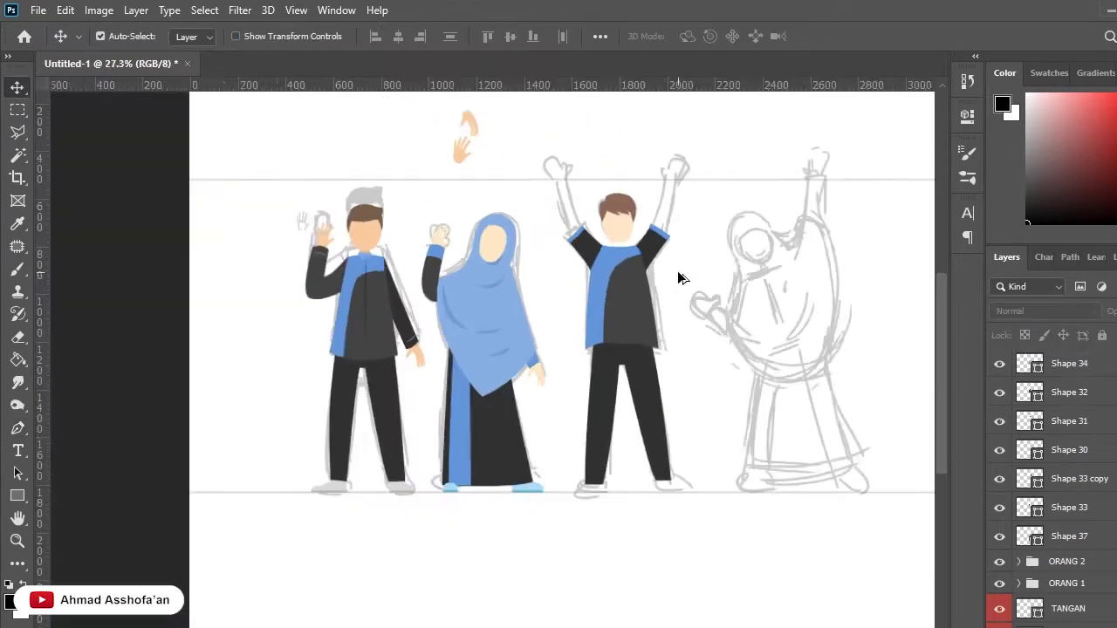
{"action": "scroll", "coordinate": [619, 287], "scroll_direction": "up", "scroll_amount": 3}
{"action": "left_click", "coordinate": [619, 287]}
{"action": "key", "text": "p"}
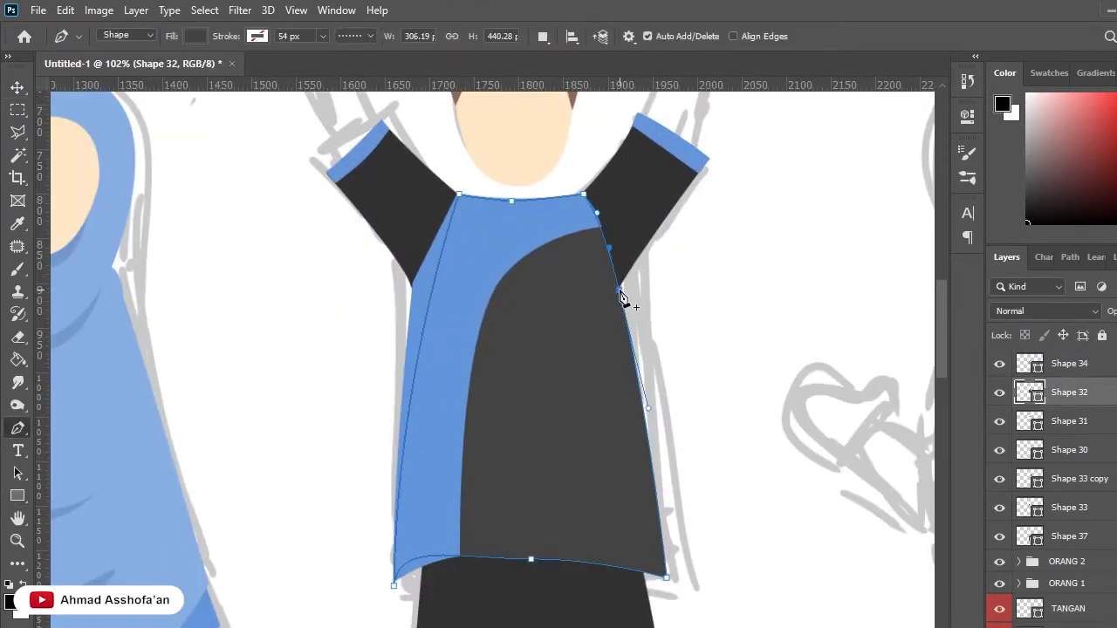
{"action": "left_click", "coordinate": [620, 297]}
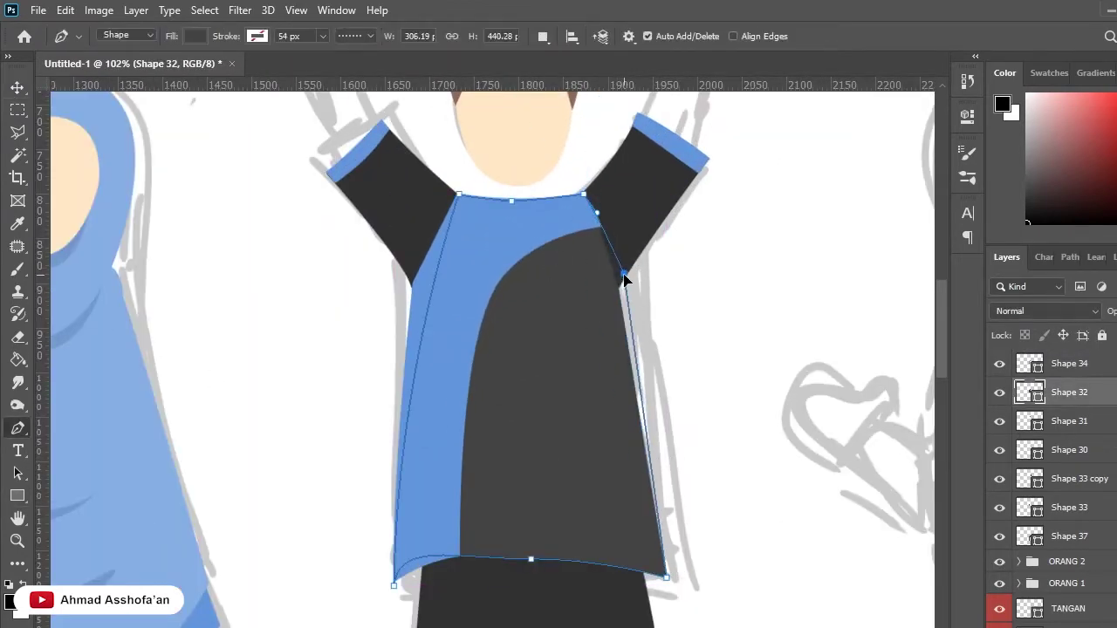
{"action": "left_click", "coordinate": [646, 377]}
{"action": "scroll", "coordinate": [580, 260], "scroll_direction": "down", "scroll_amount": 3}
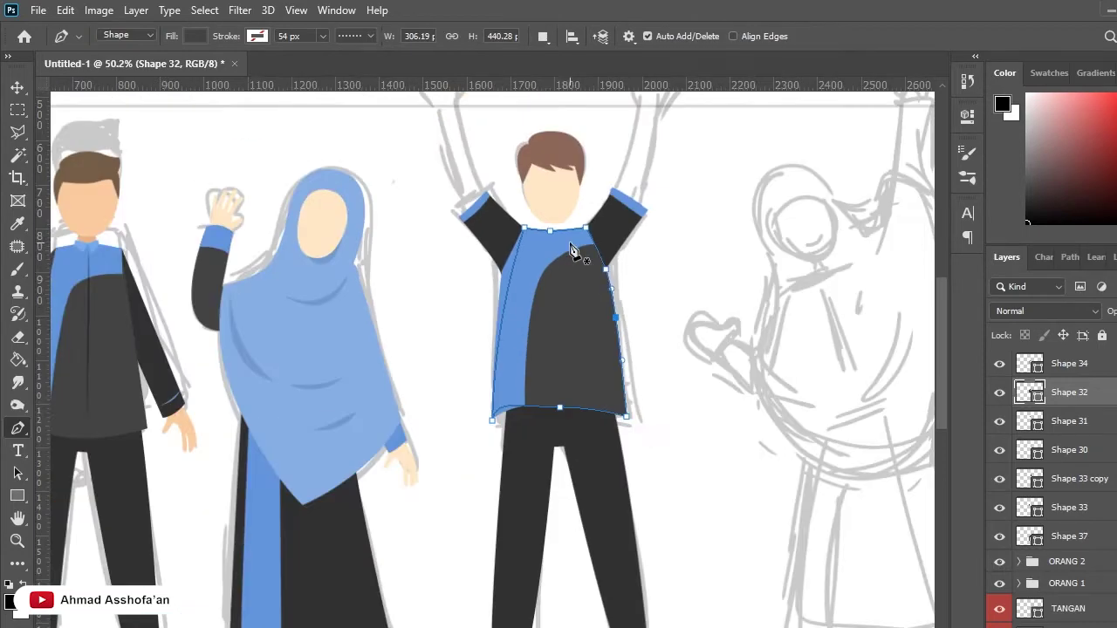
{"action": "key", "text": "v"}
{"action": "scroll", "coordinate": [467, 263], "scroll_direction": "down", "scroll_amount": 3}
{"action": "scroll", "coordinate": [467, 262], "scroll_direction": "up", "scroll_amount": 1}
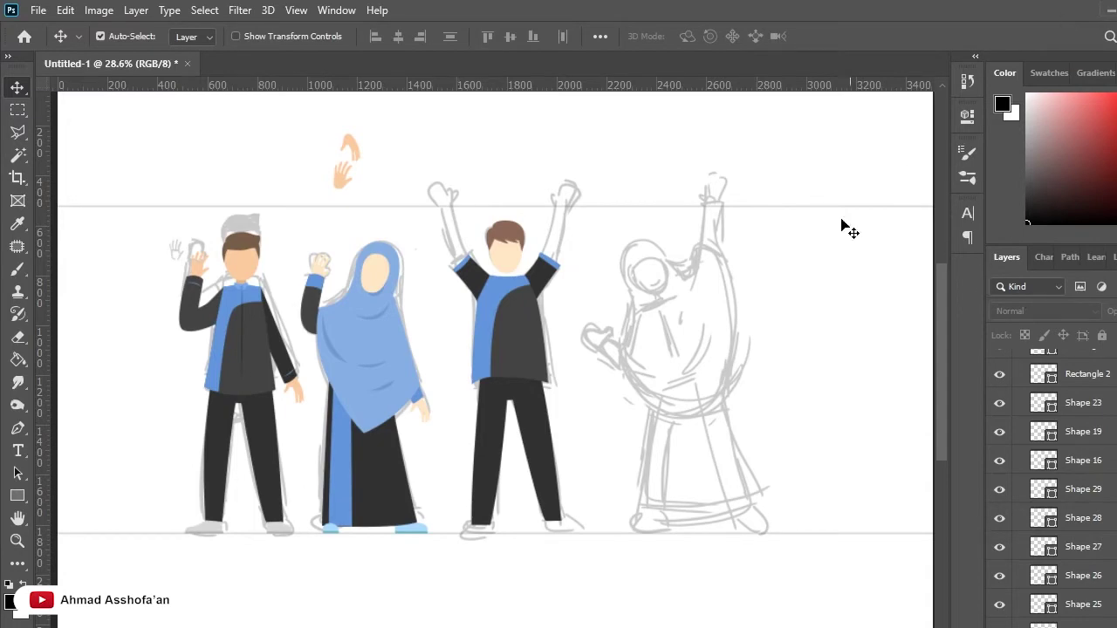
Bend the blue stripe's left edge inward and raise its bottom-left corner.
{"action": "scroll", "coordinate": [466, 270], "scroll_direction": "up", "scroll_amount": 2}
{"action": "scroll", "coordinate": [452, 253], "scroll_direction": "up", "scroll_amount": 3}
{"action": "key", "text": "p"}
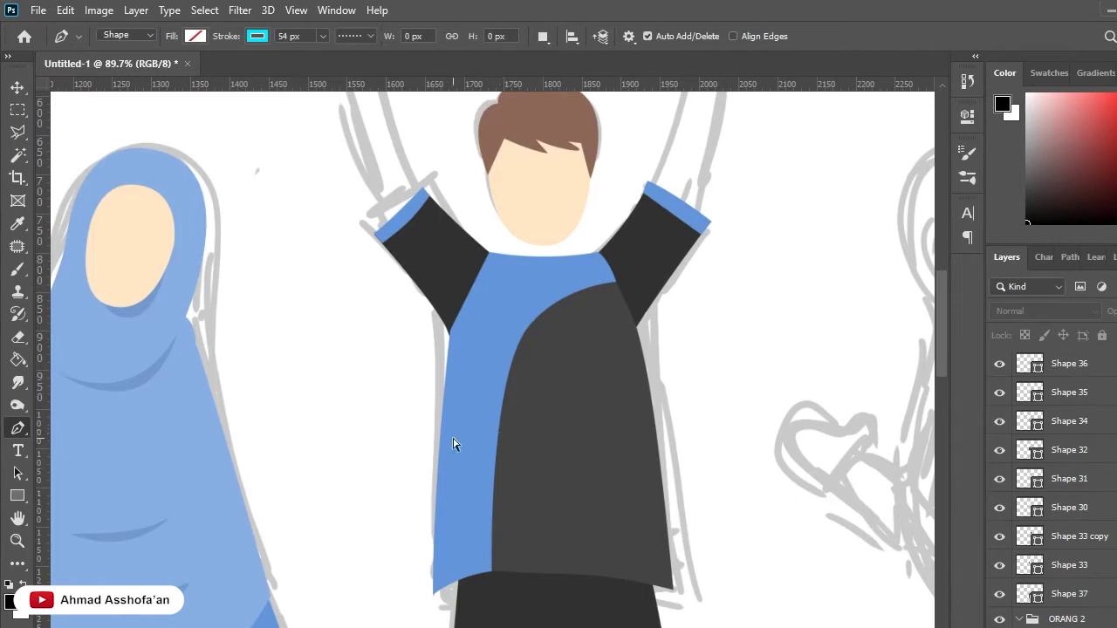
{"action": "left_click", "coordinate": [15, 85]}
{"action": "left_click", "coordinate": [454, 386]}
{"action": "key", "text": "p"}
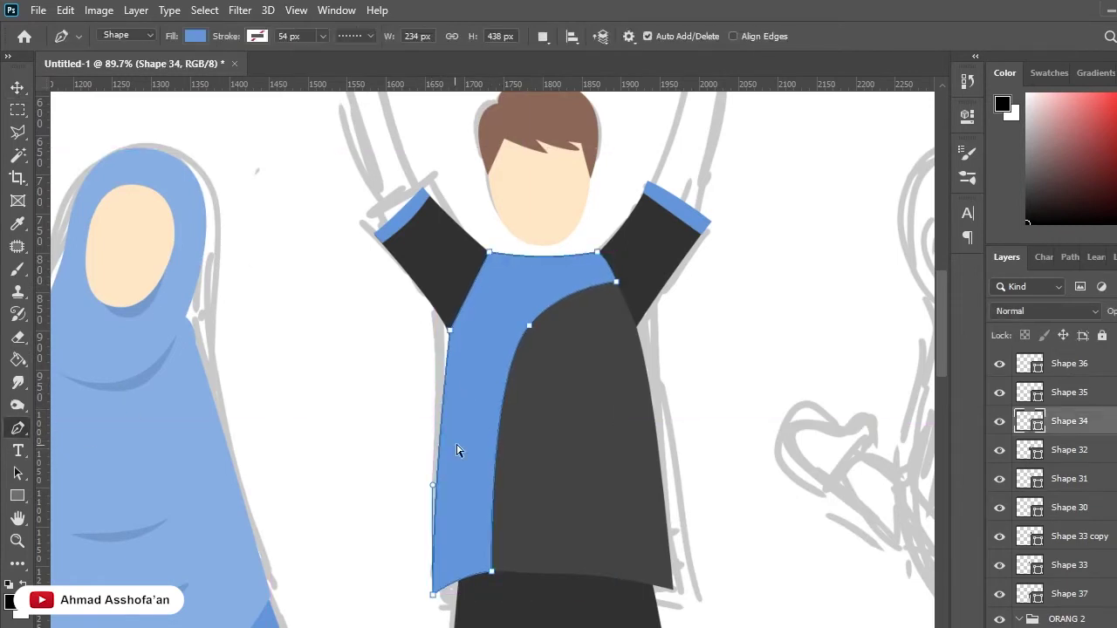
{"action": "left_click", "coordinate": [440, 434]}
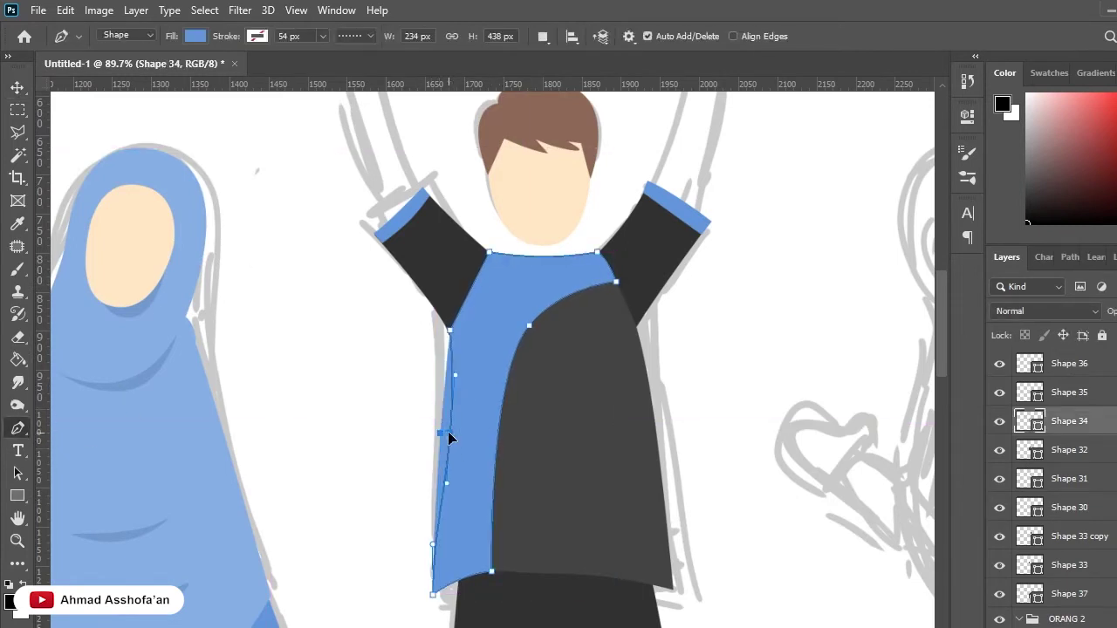
{"action": "left_click", "coordinate": [463, 331]}
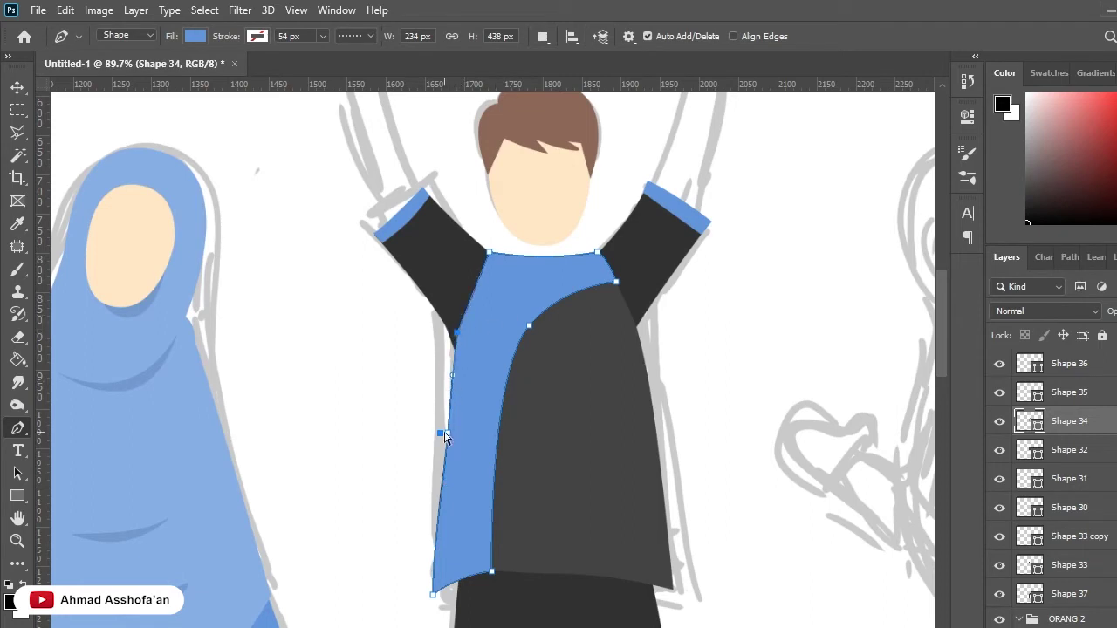
{"action": "left_click", "coordinate": [433, 595]}
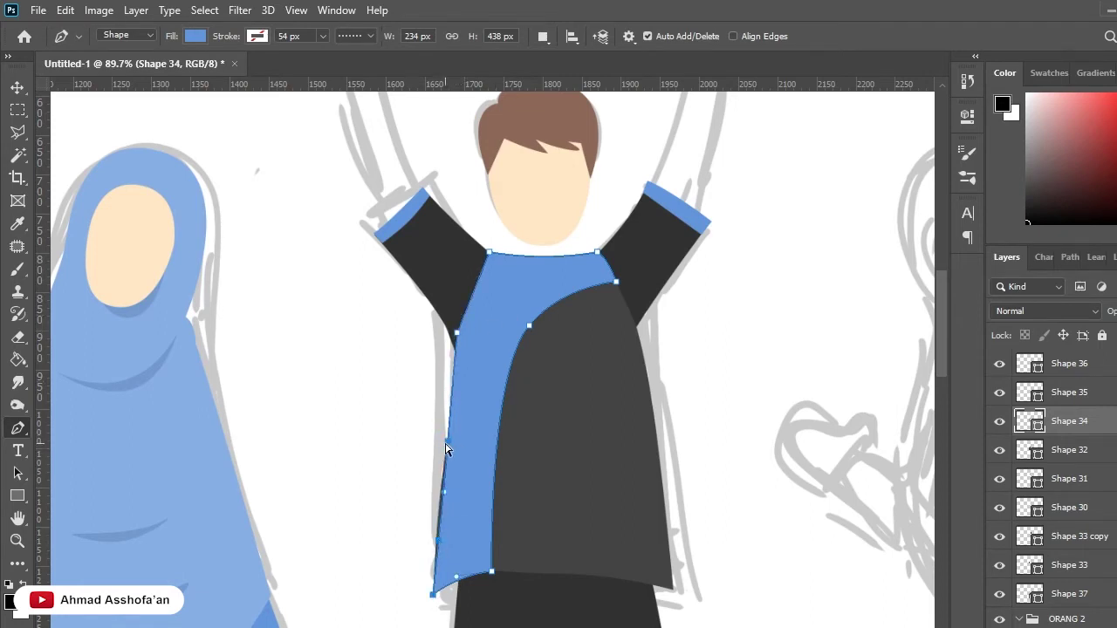
{"action": "left_click_drag", "start_coordinate": [446, 449], "coordinate": [452, 443]}
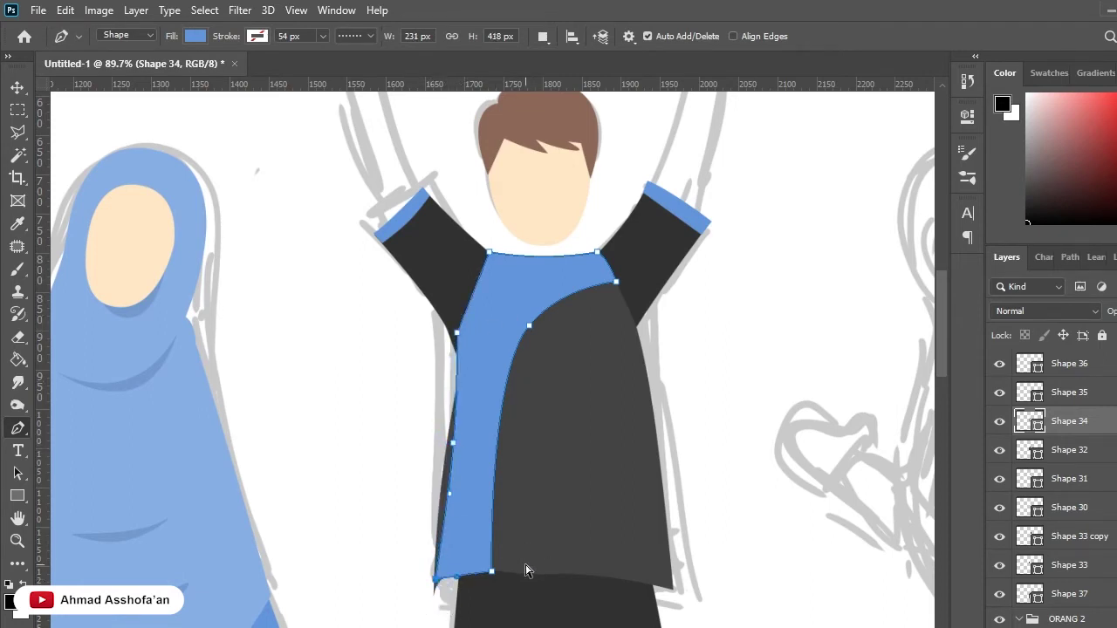
{"action": "key", "text": "Return"}
Curve the dark shirt's lower-left edge and straighten its right edge and bottom-right corner.
{"action": "key", "text": "v"}
{"action": "left_click", "coordinate": [564, 515], "text": "ctrl"}
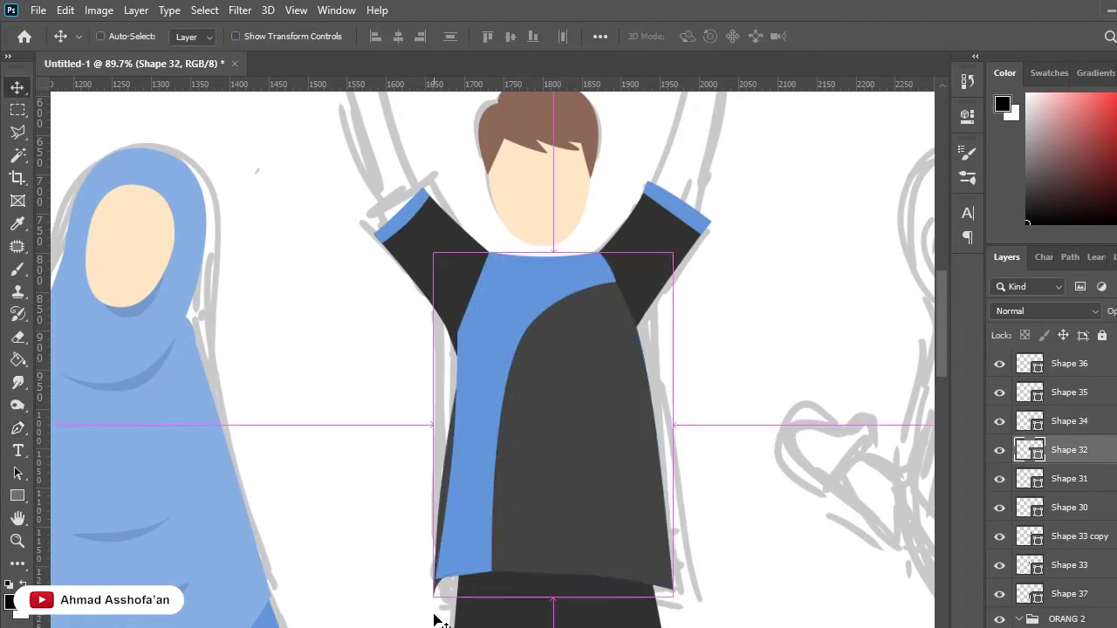
{"action": "key", "text": "p"}
{"action": "left_click_drag", "start_coordinate": [433, 576], "coordinate": [443, 414]}
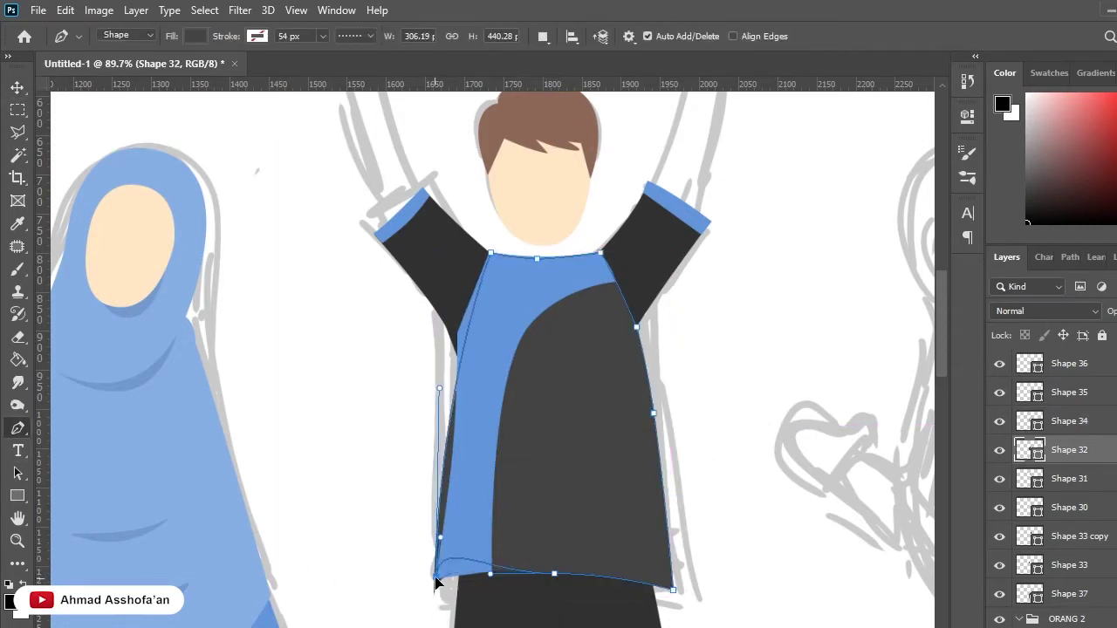
{"action": "left_click", "coordinate": [456, 395]}
{"action": "left_click", "coordinate": [653, 415]}
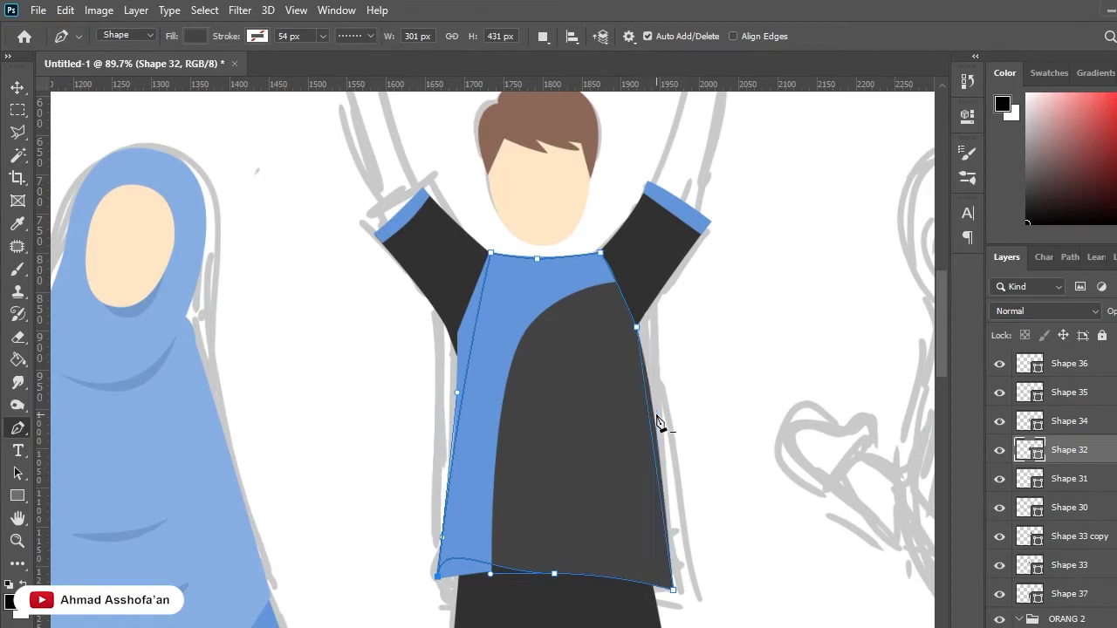
{"action": "left_click_drag", "start_coordinate": [655, 421], "coordinate": [645, 422]}
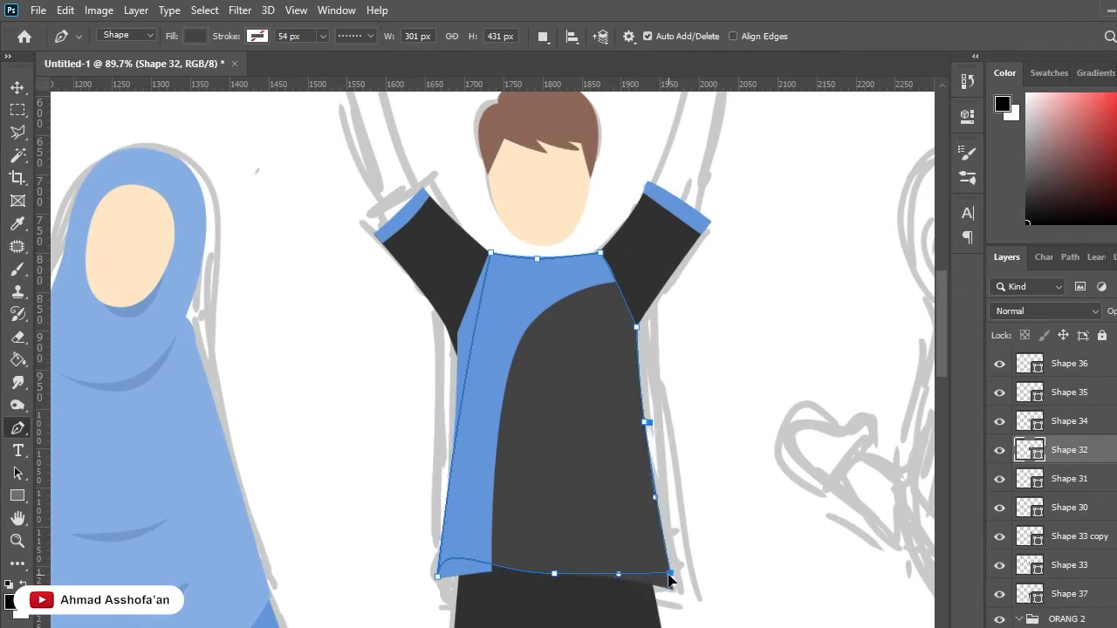
{"action": "left_click_drag", "start_coordinate": [670, 577], "coordinate": [666, 573]}
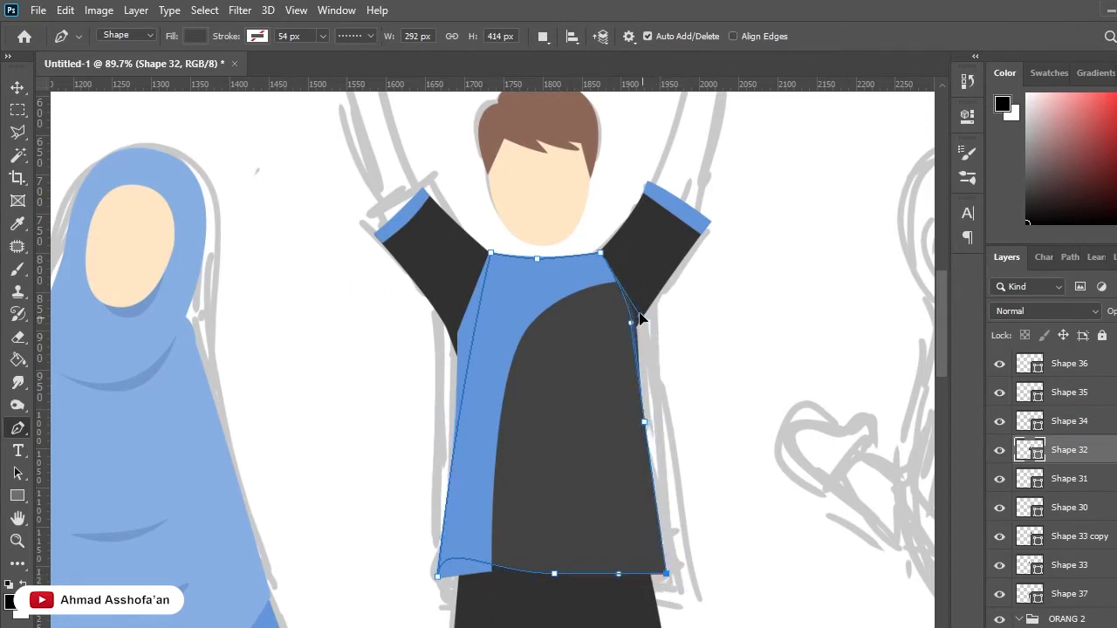
{"action": "left_click", "coordinate": [601, 254], "text": "alt"}
Try pulling the shirt's right-edge anchor upward, then undo it.
{"action": "key", "text": "v"}
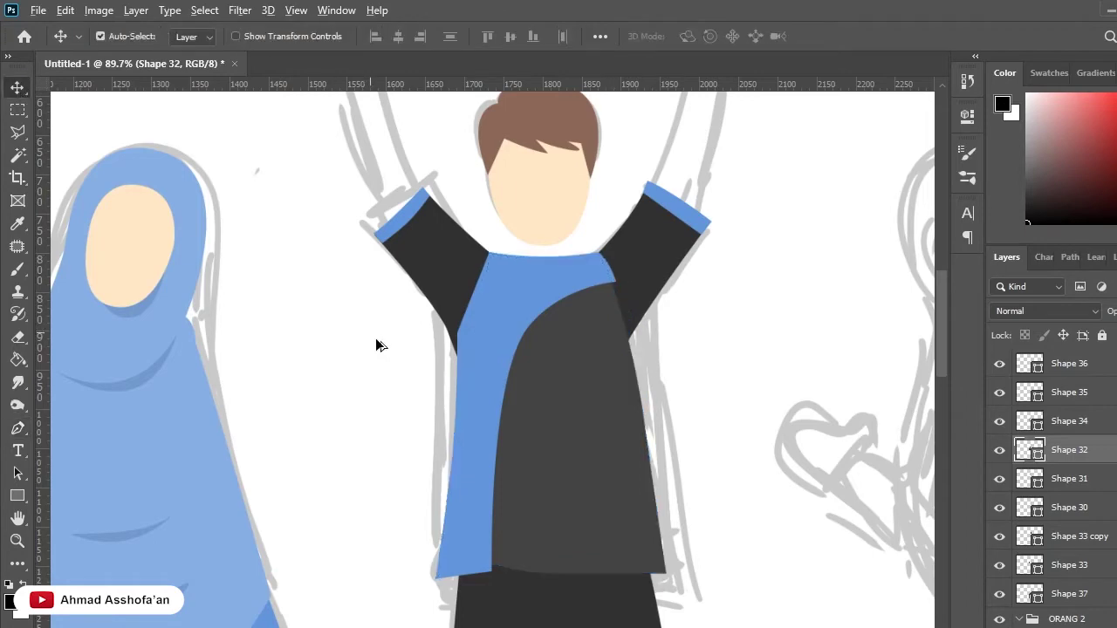
{"action": "scroll", "coordinate": [419, 367], "scroll_direction": "down", "scroll_amount": 3}
{"action": "scroll", "coordinate": [457, 383], "scroll_direction": "up", "scroll_amount": 5}
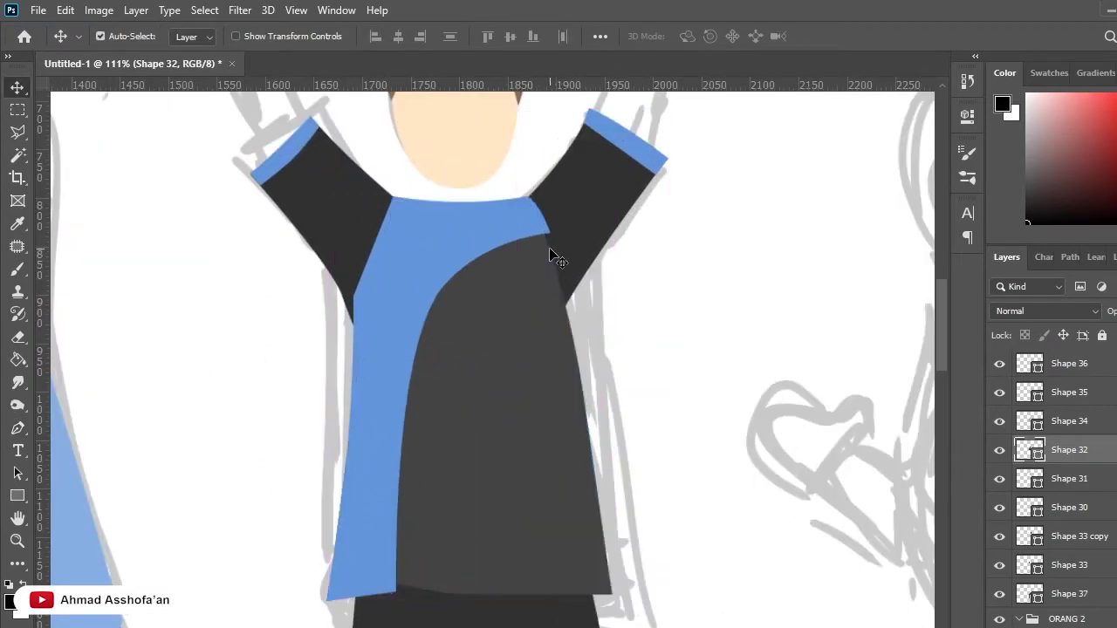
{"action": "left_click_drag", "start_coordinate": [568, 253], "coordinate": [564, 229]}
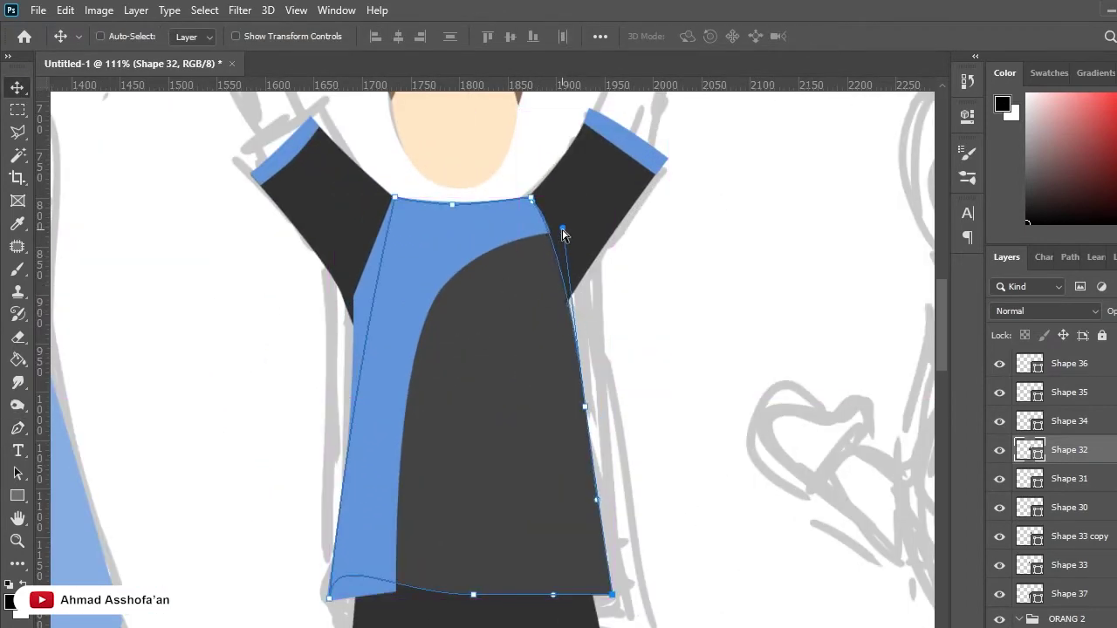
{"action": "key", "text": "ctrl+z"}
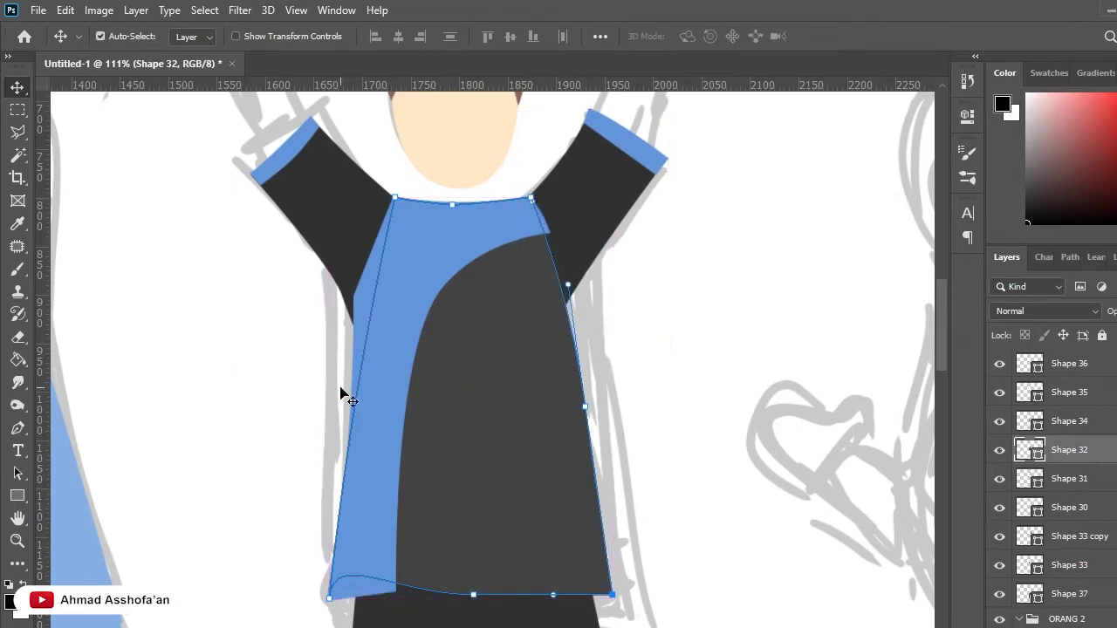
Adjust the stripe's left and top-right anchors and delete two extra left-edge anchors.
{"action": "left_click", "coordinate": [372, 548]}
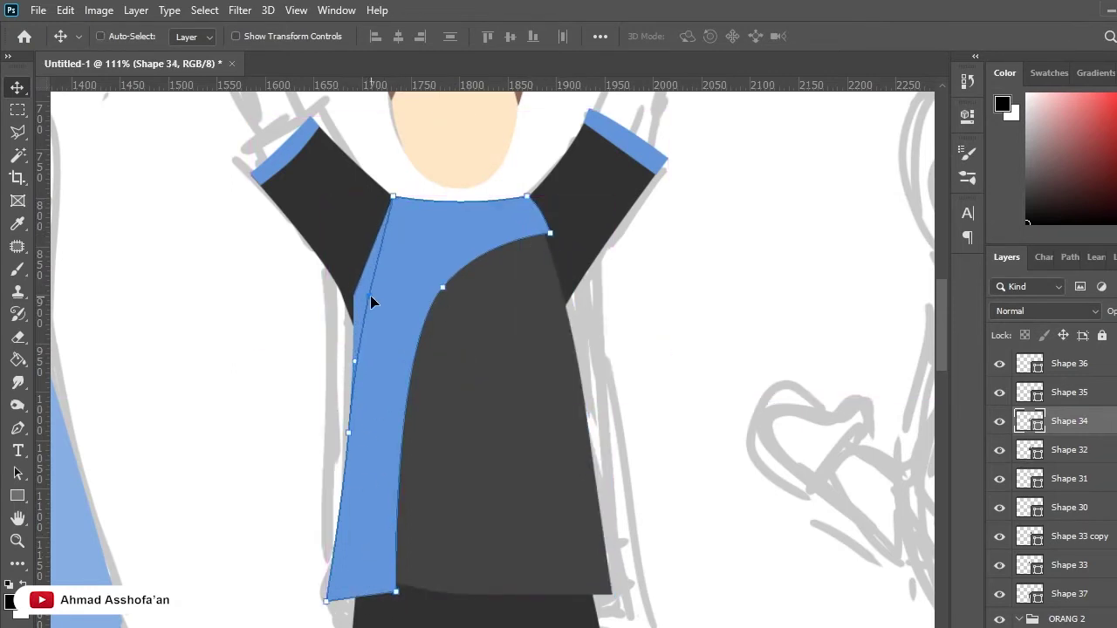
{"action": "left_click_drag", "start_coordinate": [363, 300], "coordinate": [352, 304]}
{"action": "left_click_drag", "start_coordinate": [549, 233], "coordinate": [546, 238]}
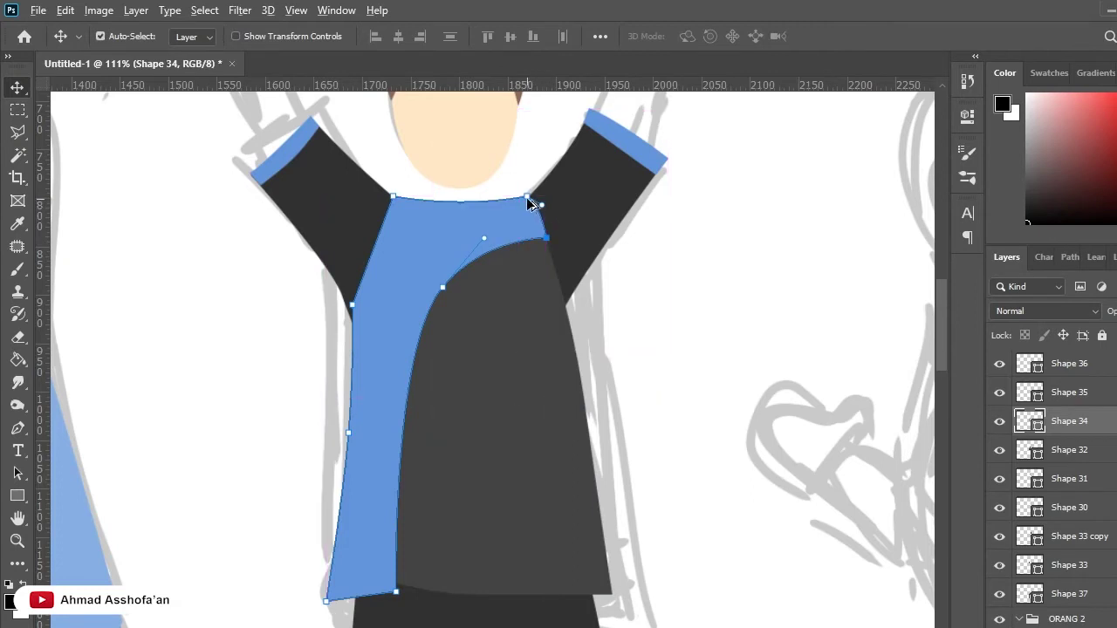
{"action": "left_click", "coordinate": [18, 427]}
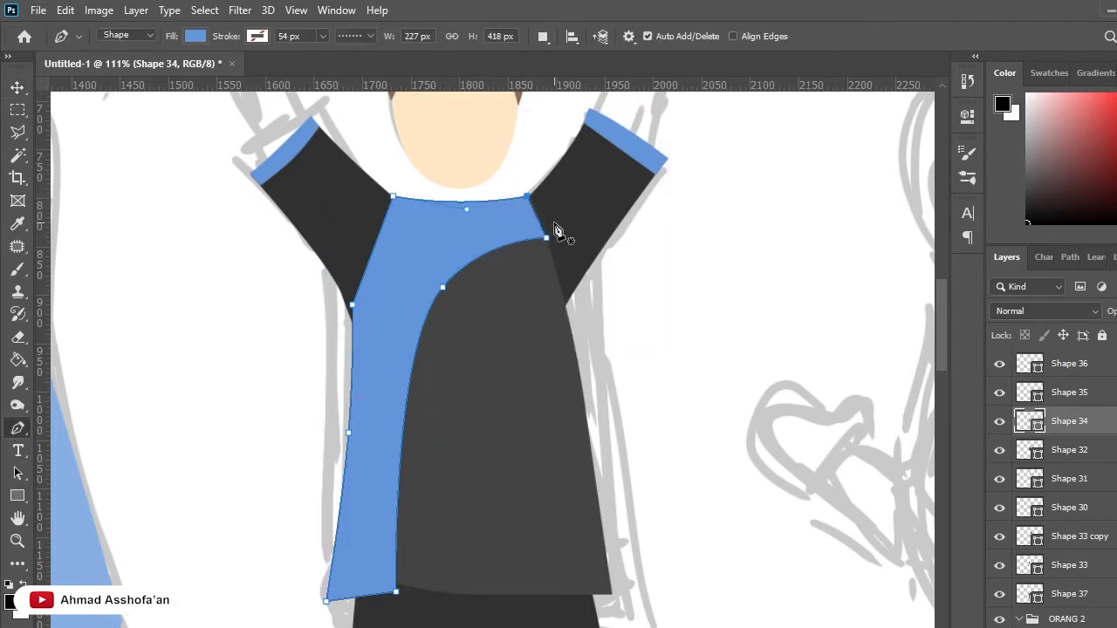
{"action": "left_click", "coordinate": [353, 306]}
{"action": "left_click", "coordinate": [348, 431]}
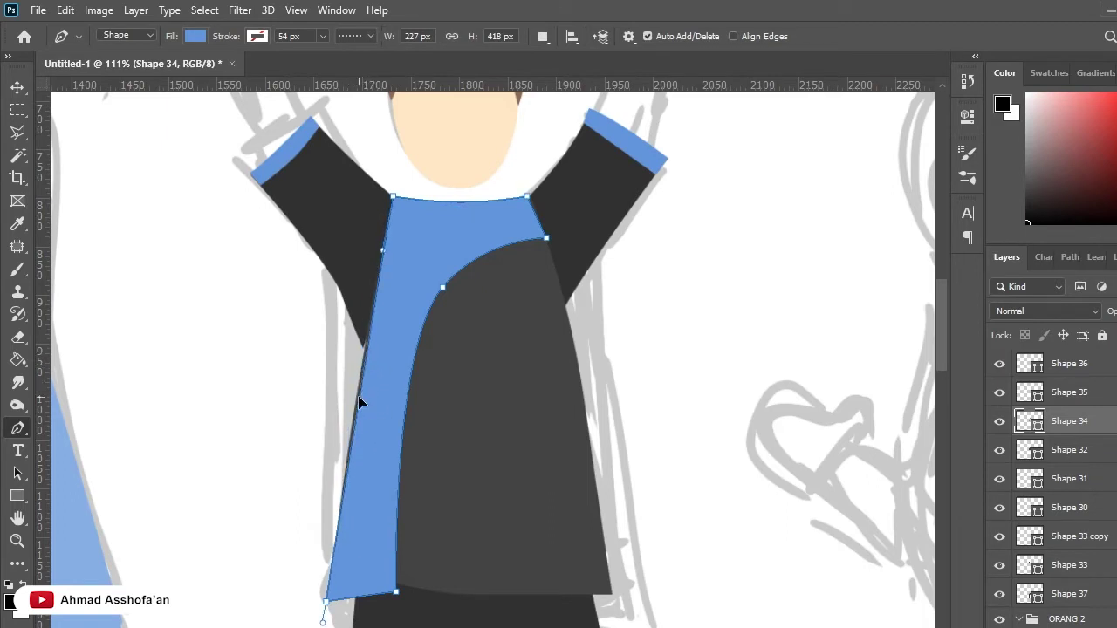
Raise the stripe's left-edge anchor, reshape its top-left edge and shift its bottom-right corner left.
{"action": "left_click_drag", "start_coordinate": [382, 250], "coordinate": [387, 233]}
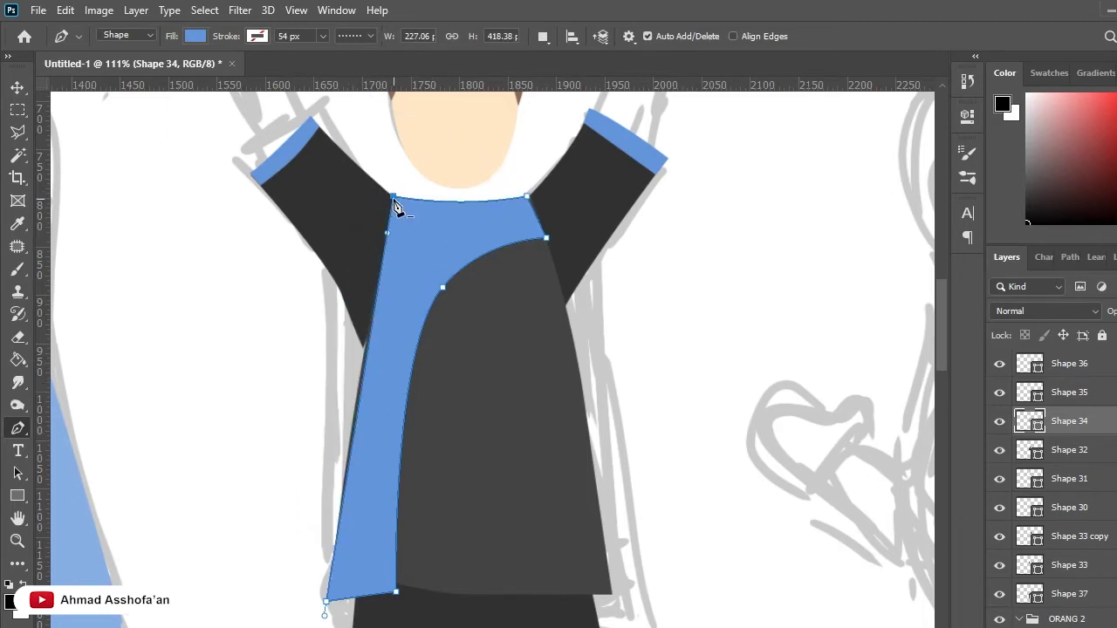
{"action": "left_click_drag", "start_coordinate": [455, 209], "coordinate": [452, 206]}
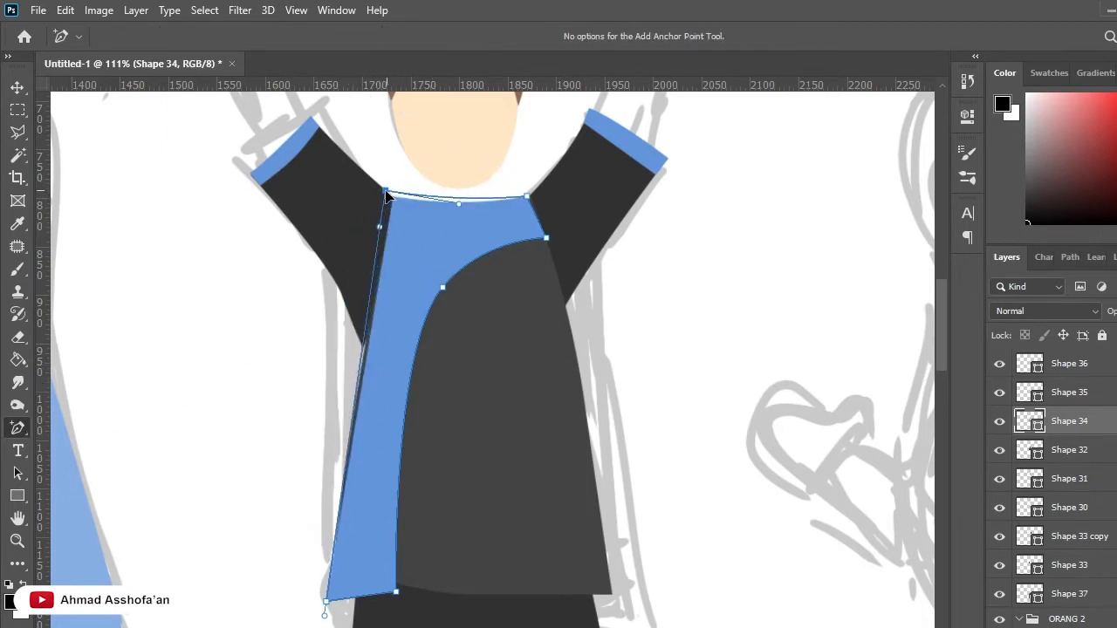
{"action": "scroll", "coordinate": [356, 381], "scroll_direction": "down", "scroll_amount": 3}
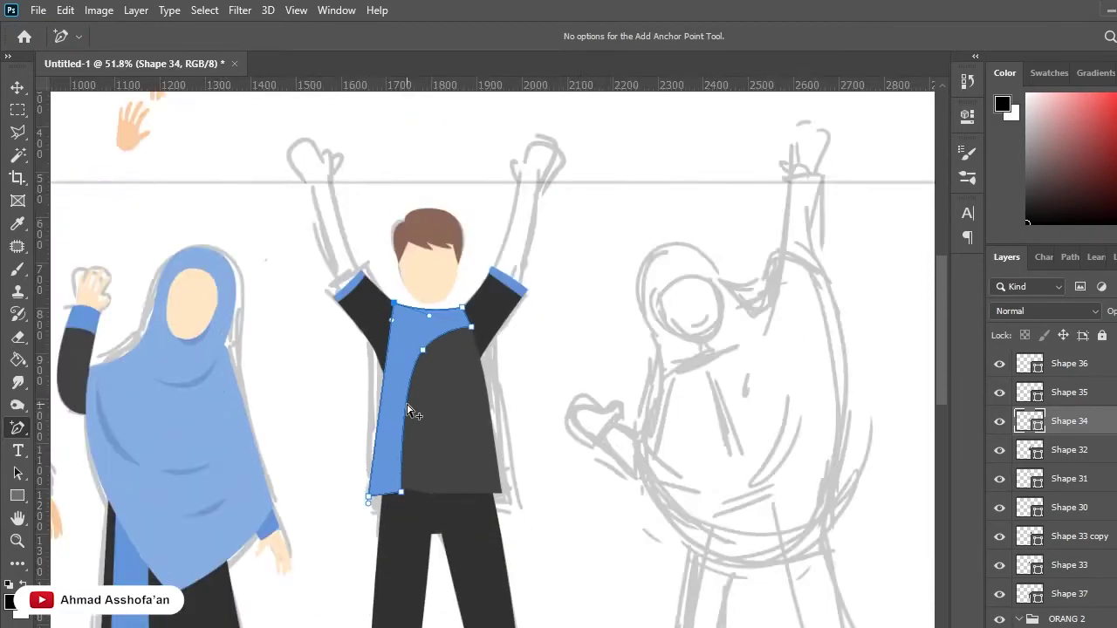
{"action": "scroll", "coordinate": [410, 410], "scroll_direction": "up", "scroll_amount": 3}
{"action": "left_click_drag", "start_coordinate": [415, 524], "coordinate": [407, 526]}
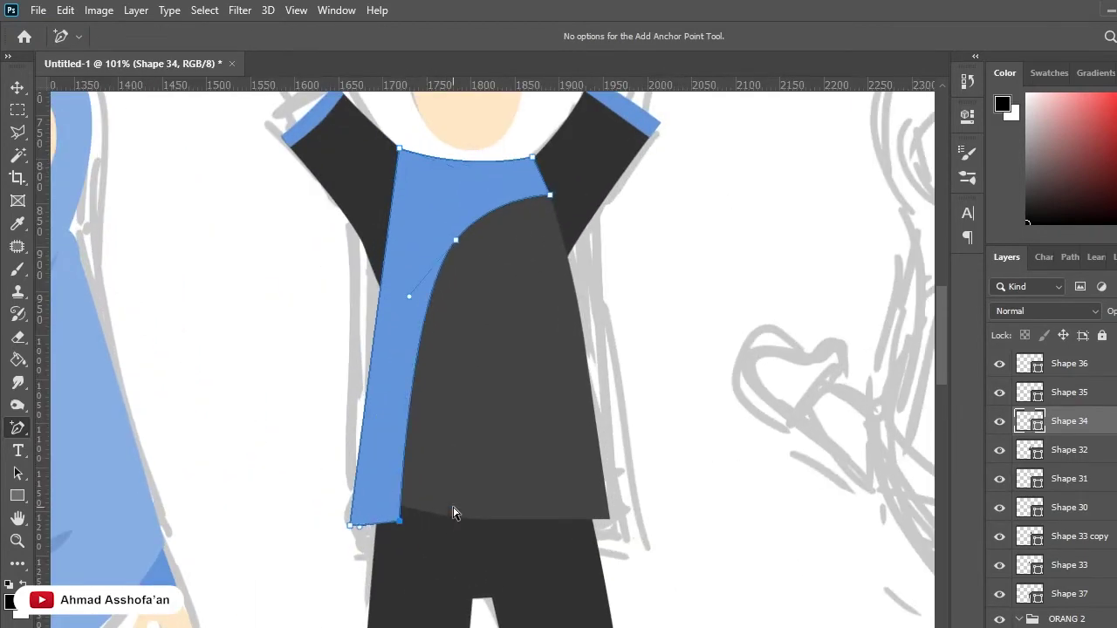
Straighten the shirt hem with a sharp bottom-left corner and slightly raised middle.
{"action": "key", "text": "v"}
{"action": "left_click", "coordinate": [471, 424]}
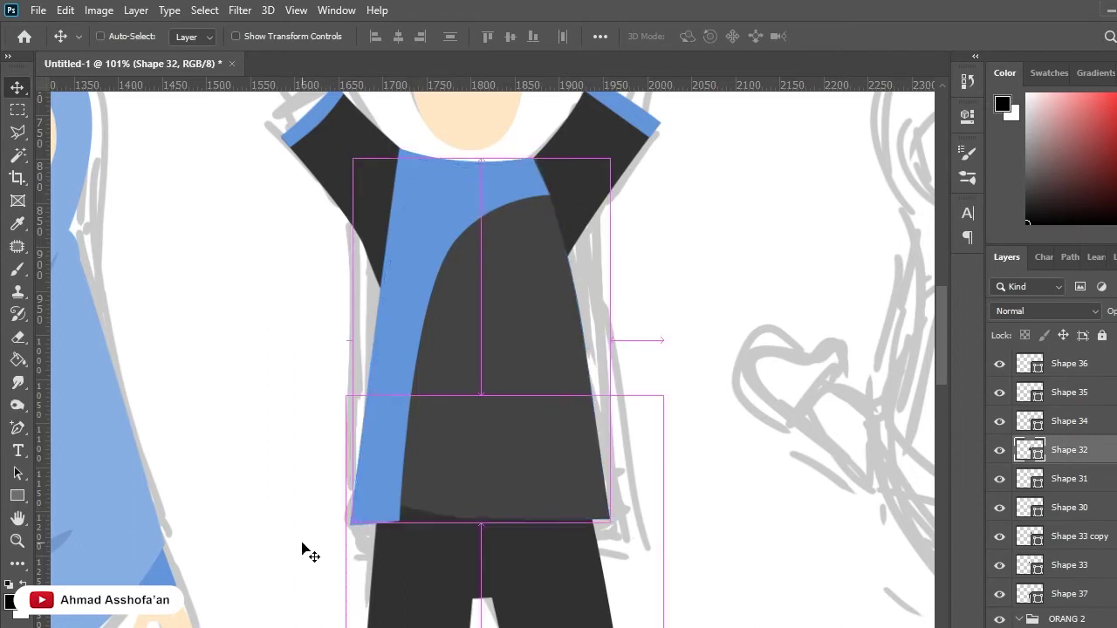
{"action": "key", "text": "p"}
{"action": "left_click", "coordinate": [483, 519]}
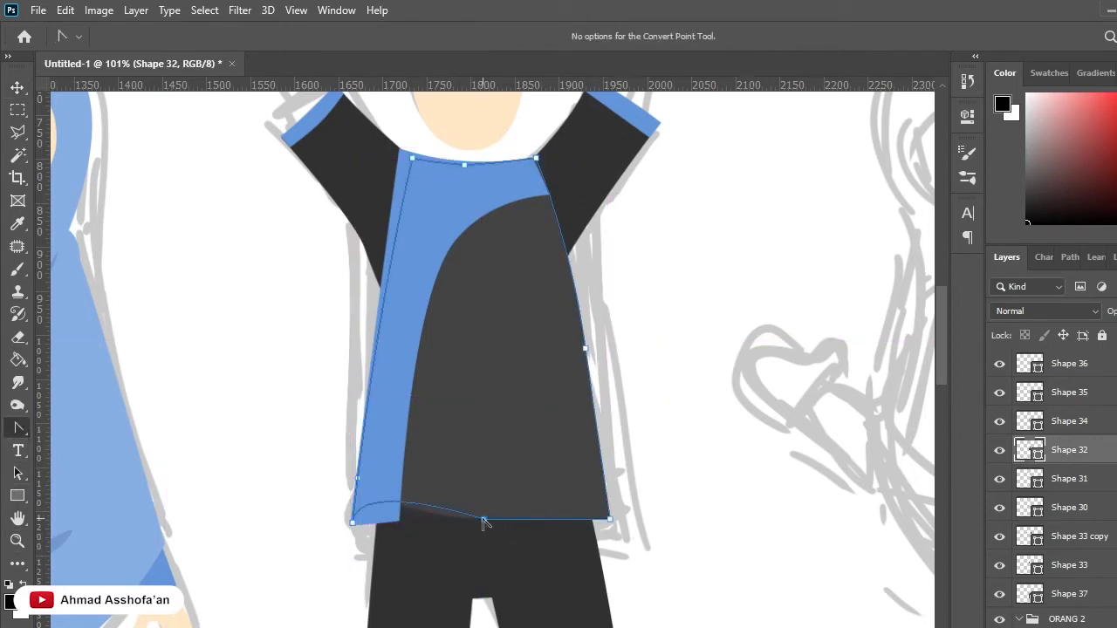
{"action": "left_click", "coordinate": [352, 524]}
{"action": "mouse_move", "coordinate": [484, 521]}
{"action": "left_mouse_down"}
{"action": "mouse_move", "coordinate": [479, 512]}
{"action": "mouse_move", "coordinate": [529, 513]}
{"action": "left_mouse_up"}
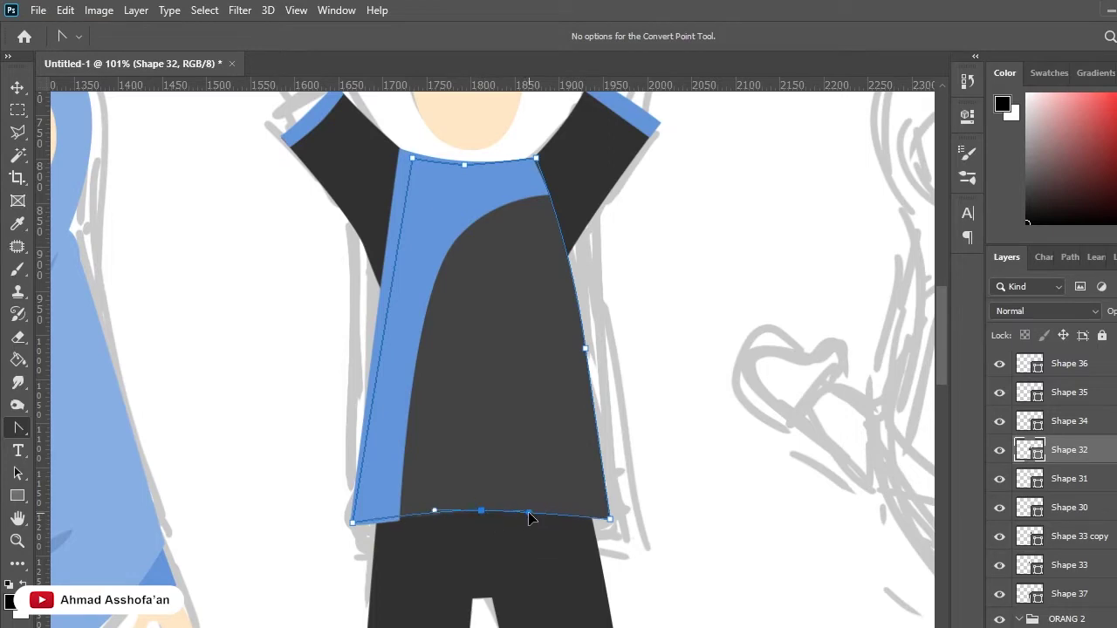
{"action": "left_click", "coordinate": [17, 87]}
{"action": "scroll", "coordinate": [486, 393], "scroll_direction": "down", "scroll_amount": 3}
Pen-trace the boy's raised arm as a closed shape from the shoulder around the top.
{"action": "scroll", "coordinate": [738, 448], "scroll_direction": "down", "scroll_amount": 2}
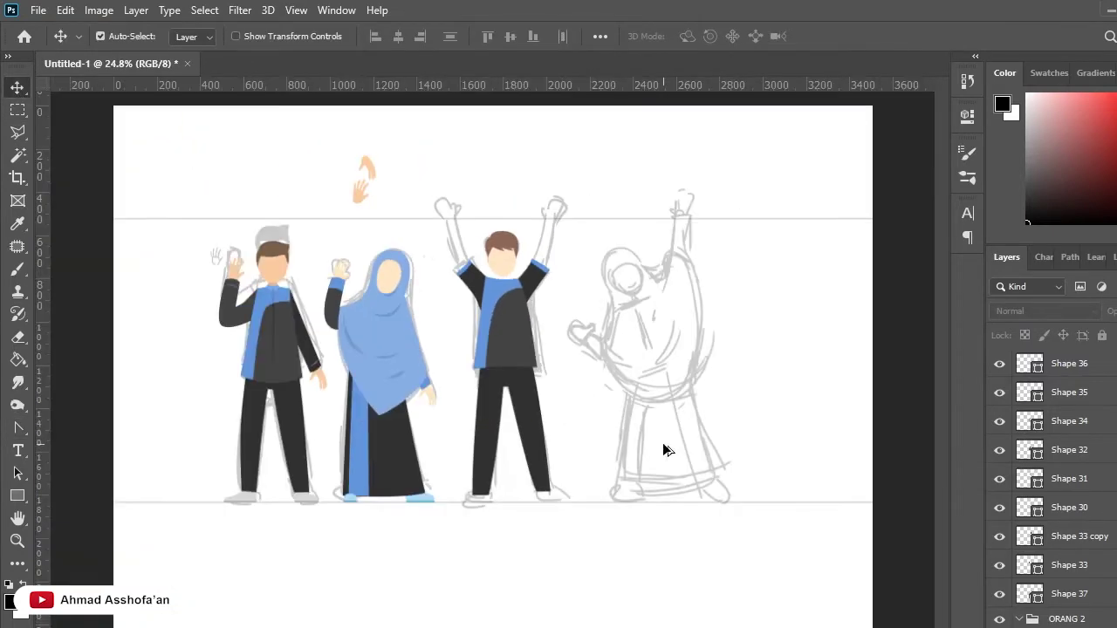
{"action": "scroll", "coordinate": [485, 259], "scroll_direction": "up", "scroll_amount": 2}
{"action": "scroll", "coordinate": [484, 259], "scroll_direction": "up", "scroll_amount": 2}
{"action": "scroll", "coordinate": [424, 259], "scroll_direction": "up", "scroll_amount": 1}
{"action": "left_click", "coordinate": [17, 428]}
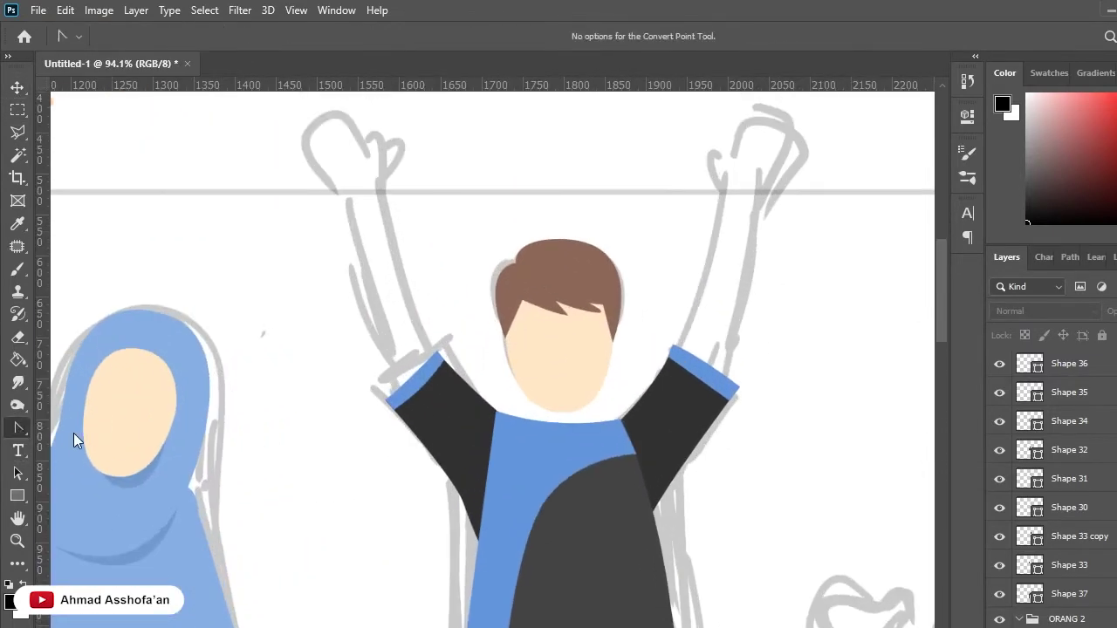
{"action": "scroll", "coordinate": [460, 428], "scroll_direction": "up", "scroll_amount": 1}
{"action": "left_click", "coordinate": [460, 416]}
{"action": "left_click", "coordinate": [401, 239]}
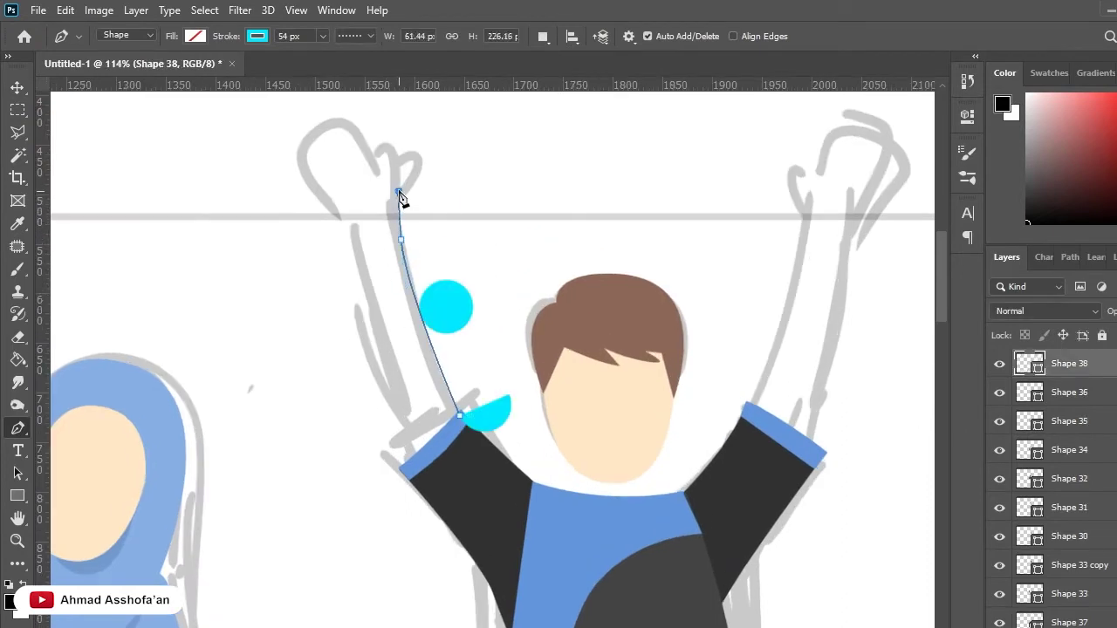
{"action": "left_click", "coordinate": [398, 191]}
{"action": "left_click_drag", "start_coordinate": [356, 204], "coordinate": [356, 204]}
{"action": "left_click_drag", "start_coordinate": [366, 288], "coordinate": [372, 320]}
{"action": "left_click_drag", "start_coordinate": [423, 463], "coordinate": [439, 485]}
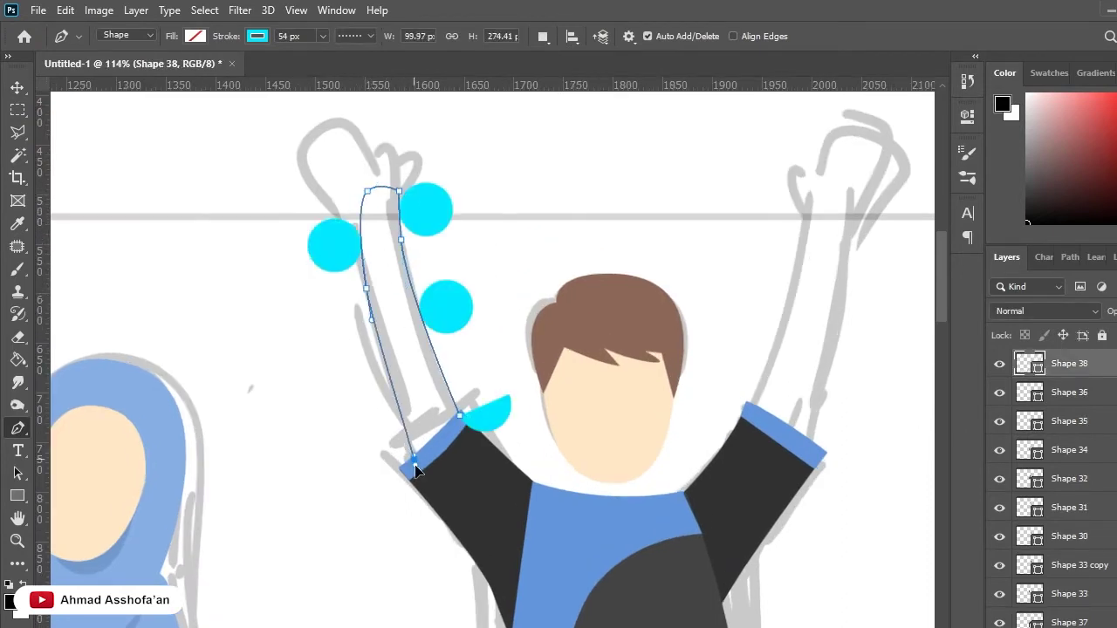
{"action": "left_click", "coordinate": [460, 416]}
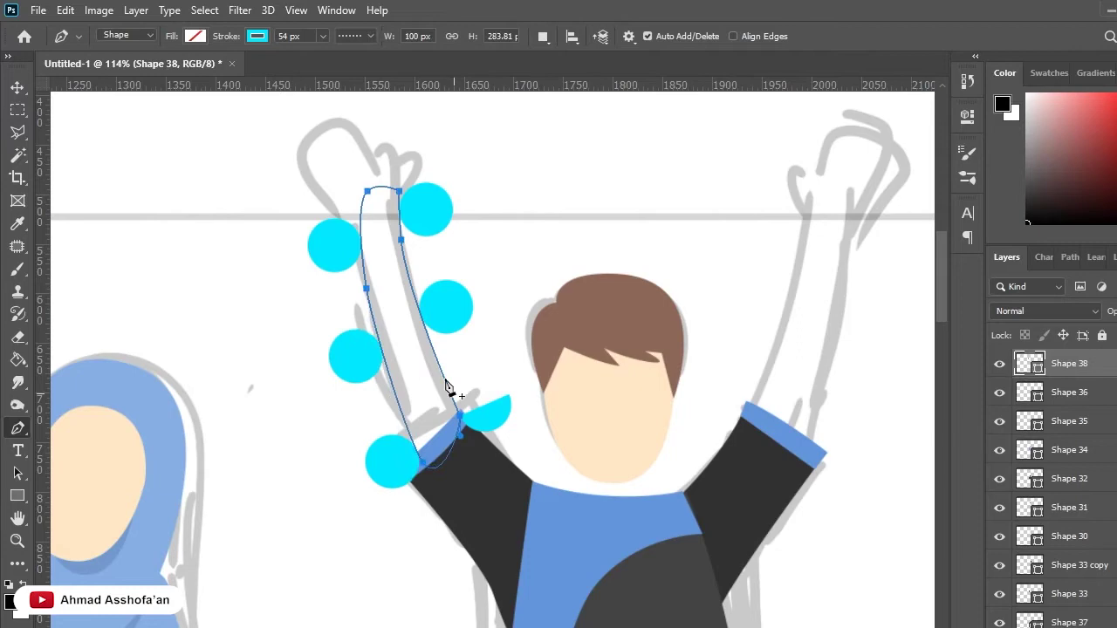
Fill the arm with the sampled peach skin tone and move its layer below the sleeve.
{"action": "left_click", "coordinate": [257, 36]}
{"action": "left_click", "coordinate": [234, 66]}
{"action": "key", "text": "i"}
{"action": "left_click", "coordinate": [623, 386]}
{"action": "key", "text": "p"}
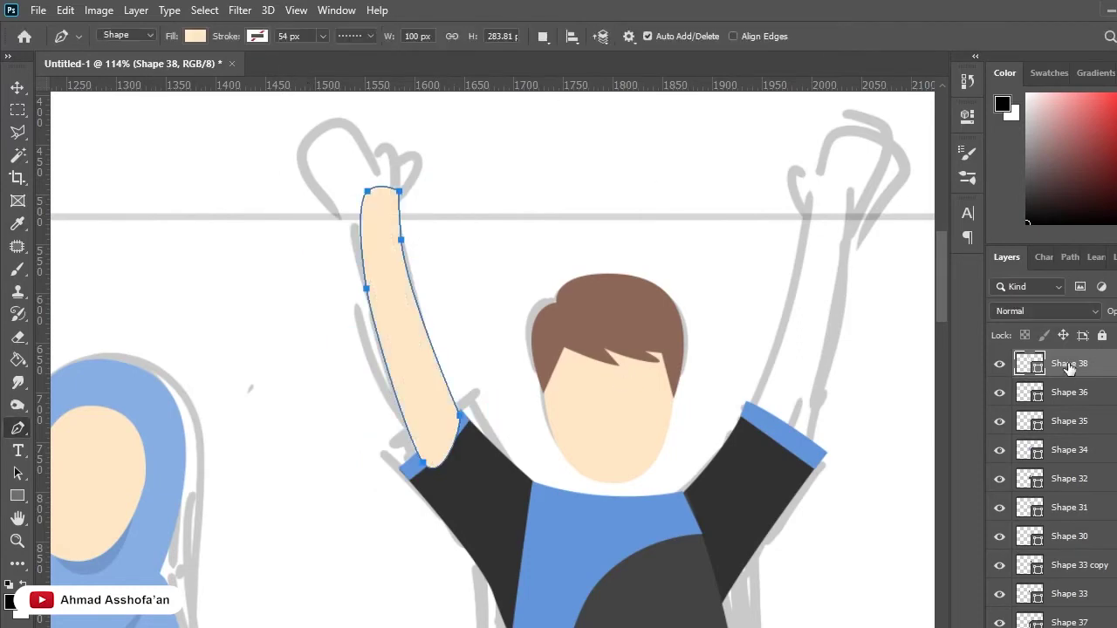
{"action": "left_click_drag", "start_coordinate": [1070, 363], "coordinate": [1070, 523]}
{"action": "key", "text": "v"}
Copy a TANGAN hand onto the arm's end and rotate it to the arm's angle.
{"action": "scroll", "coordinate": [544, 339], "scroll_direction": "down", "scroll_amount": 5}
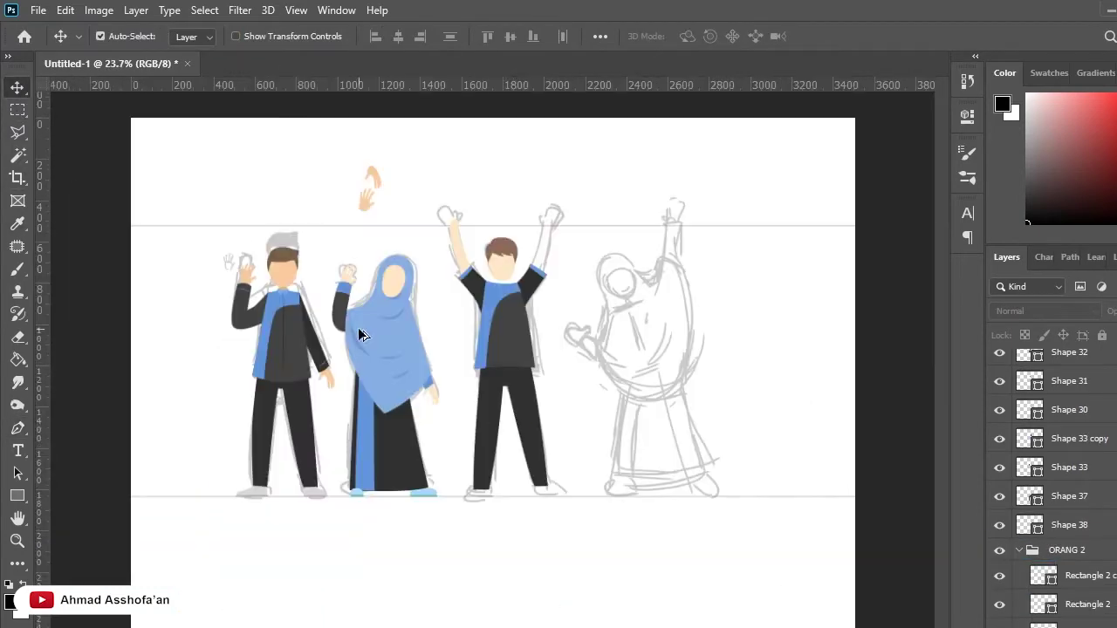
{"action": "scroll", "coordinate": [459, 253], "scroll_direction": "up", "scroll_amount": 2}
{"action": "scroll", "coordinate": [246, 226], "scroll_direction": "up", "scroll_amount": 2}
{"action": "left_click_drag", "start_coordinate": [244, 229], "coordinate": [481, 259]}
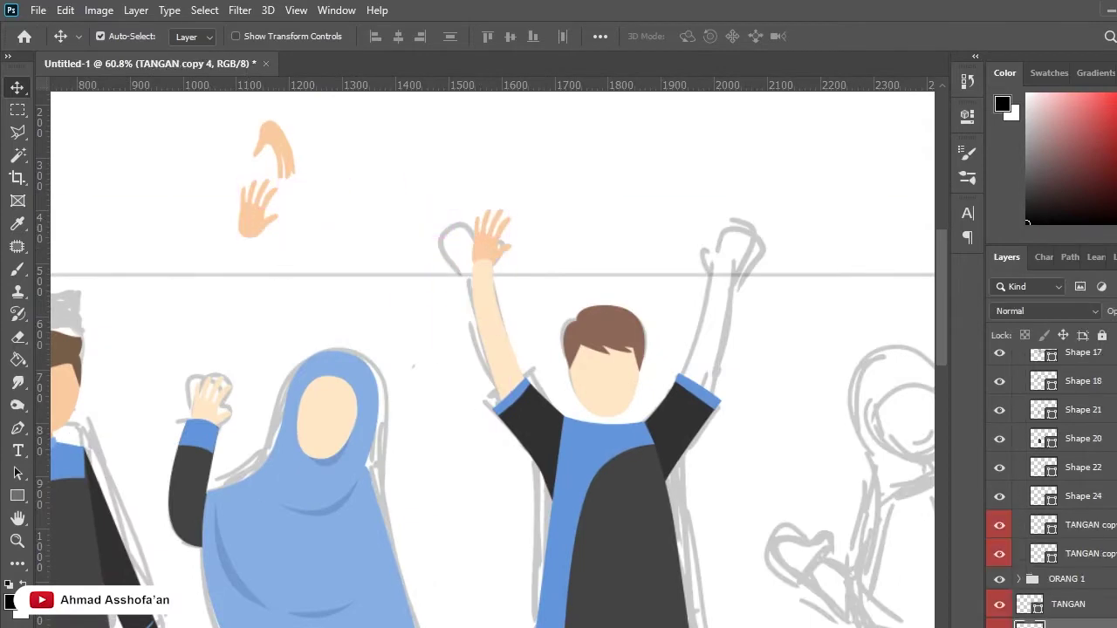
{"action": "key", "text": "i"}
{"action": "key", "text": "v"}
{"action": "scroll", "coordinate": [503, 230], "scroll_direction": "up", "scroll_amount": 2}
{"action": "key", "text": "ctrl+t"}
{"action": "left_click_drag", "start_coordinate": [515, 197], "coordinate": [526, 169]}
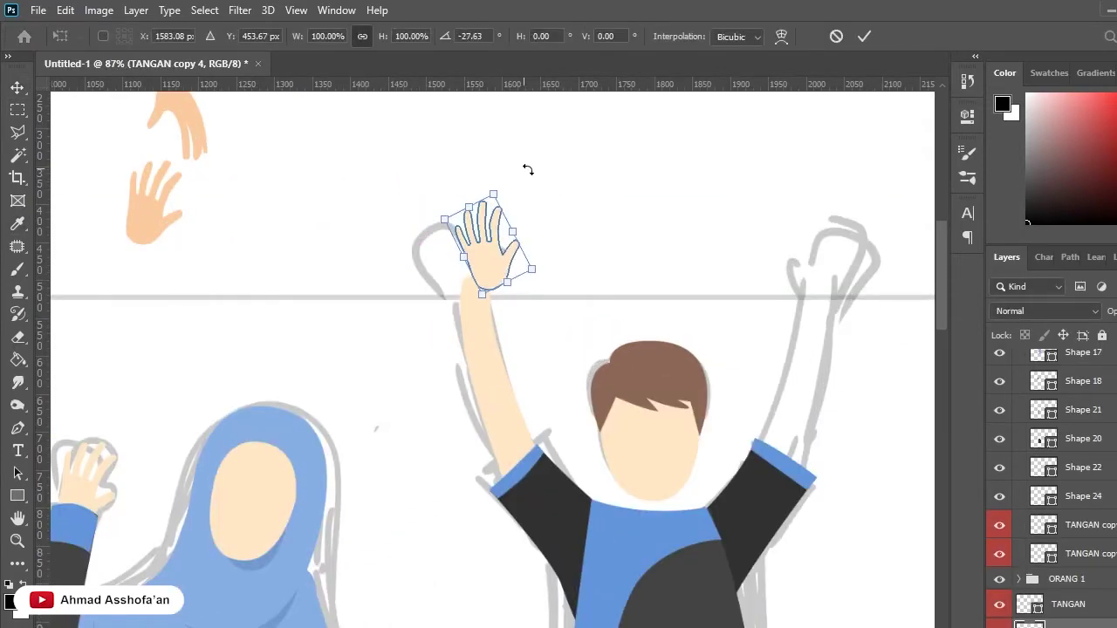
{"action": "left_click_drag", "start_coordinate": [469, 250], "coordinate": [476, 273]}
{"action": "key", "text": "Return"}
Toggle the gray sketch's visibility to compare the drawing.
{"action": "scroll", "coordinate": [611, 252], "scroll_direction": "down", "scroll_amount": 2}
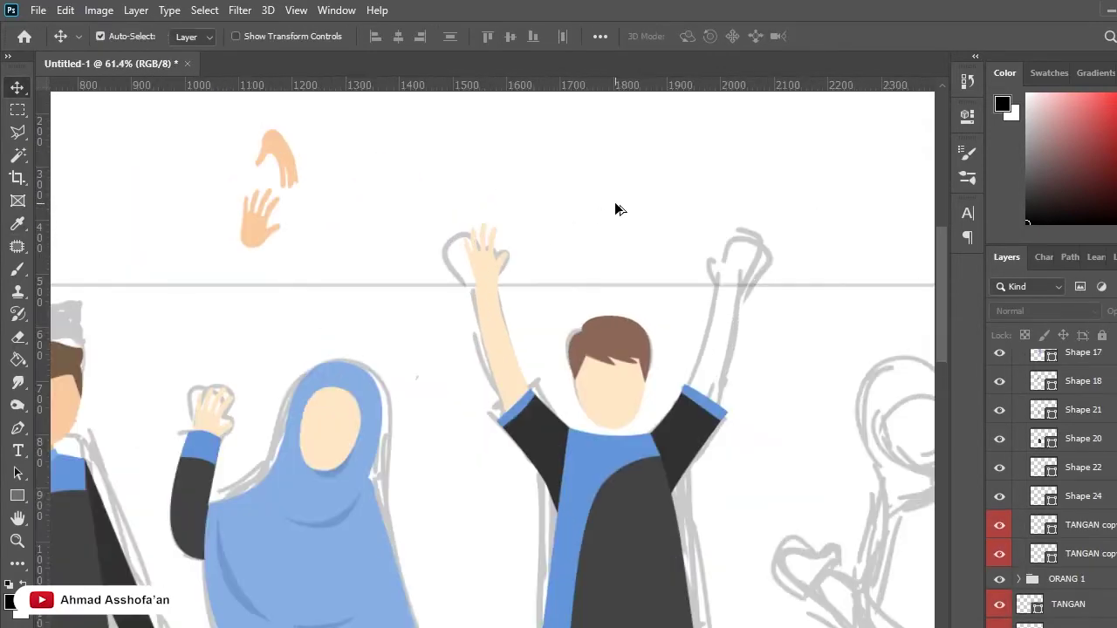
{"action": "scroll", "coordinate": [616, 207], "scroll_direction": "down", "scroll_amount": 3}
{"action": "scroll", "coordinate": [1003, 524], "scroll_direction": "down", "scroll_amount": 2}
{"action": "left_click", "coordinate": [1001, 606]}
{"action": "left_click", "coordinate": [1001, 607]}
{"action": "left_click", "coordinate": [1002, 606]}
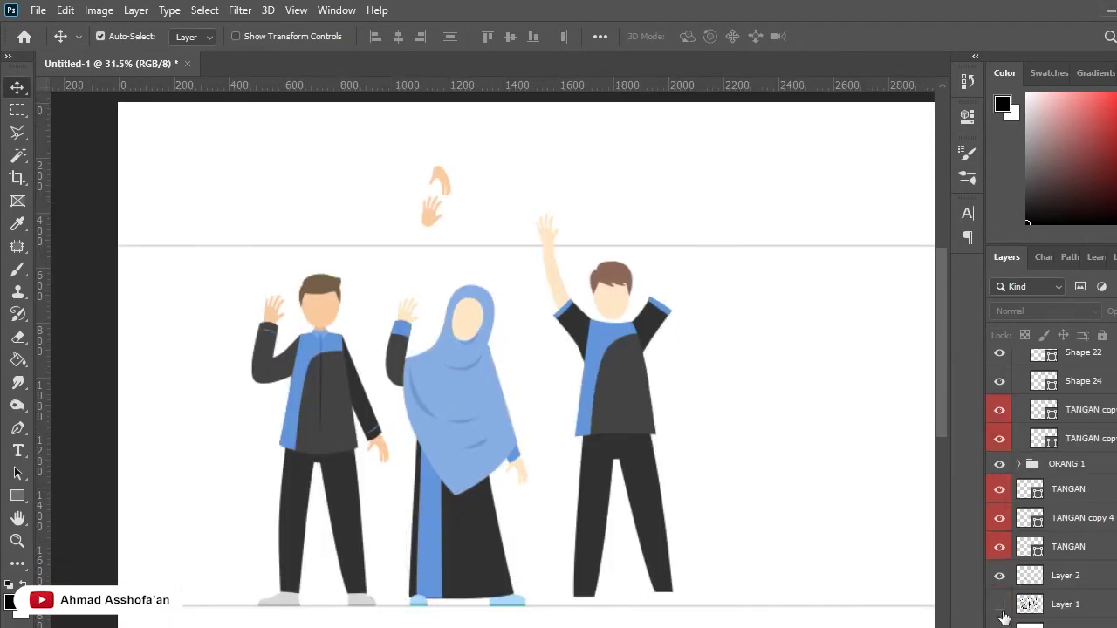
{"action": "left_click", "coordinate": [1001, 606]}
Rotate the copied hand upright and nudge it onto the arm's end.
{"action": "scroll", "coordinate": [493, 220], "scroll_direction": "up", "scroll_amount": 4}
{"action": "left_click", "coordinate": [493, 220]}
{"action": "key", "text": "ctrl+t"}
{"action": "left_click_drag", "start_coordinate": [456, 163], "coordinate": [449, 154]}
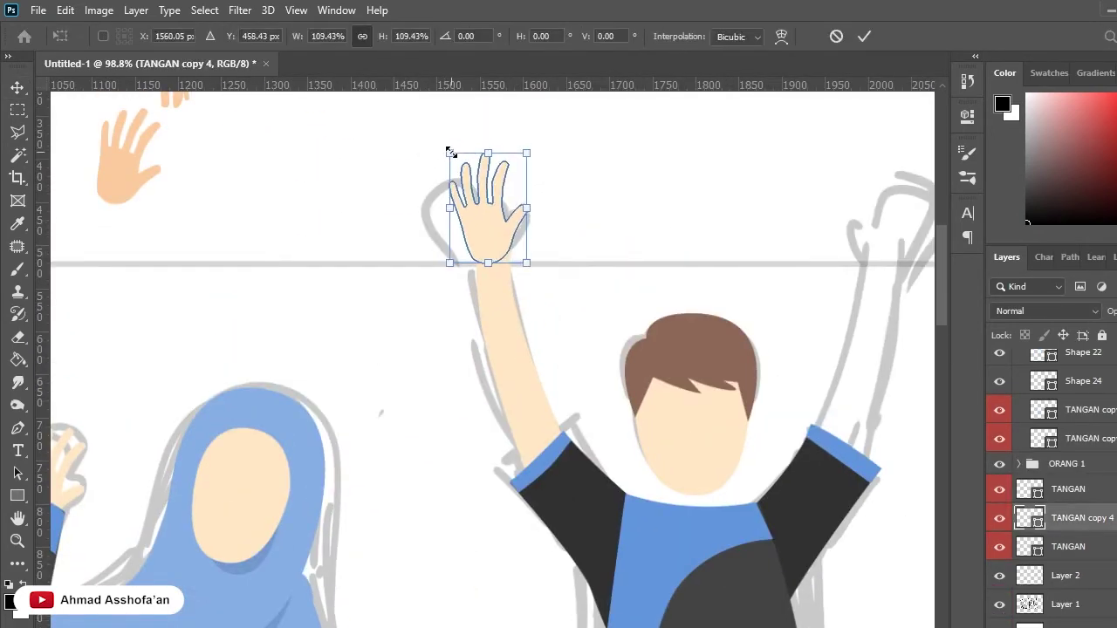
{"action": "key", "text": "Return"}
{"action": "left_click_drag", "start_coordinate": [508, 229], "coordinate": [503, 218]}
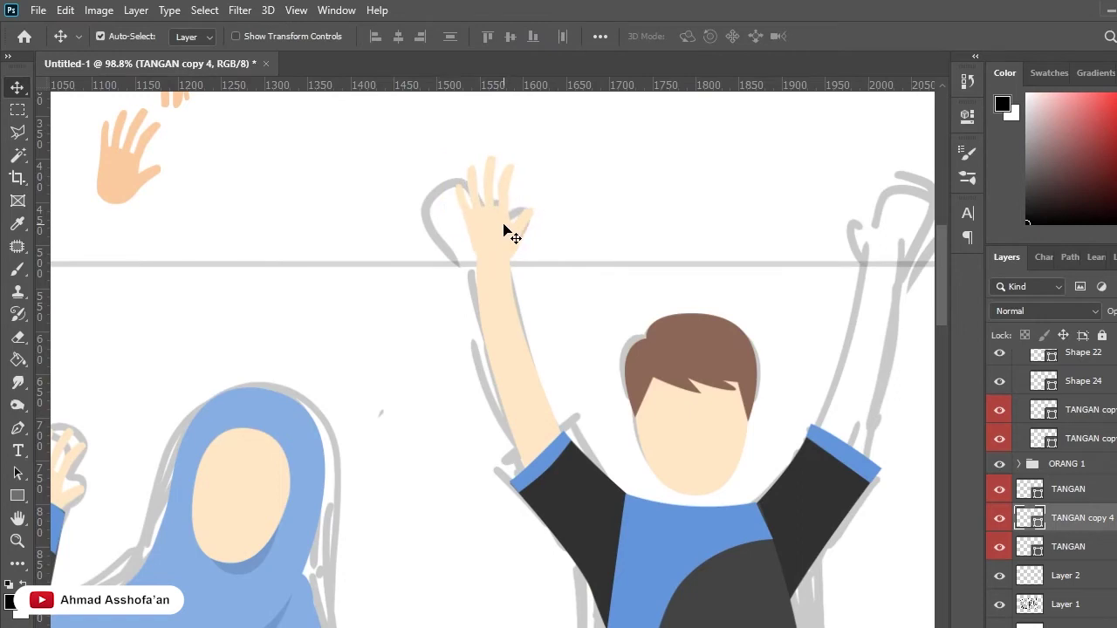
{"action": "scroll", "coordinate": [606, 242], "scroll_direction": "down", "scroll_amount": 5}
{"action": "scroll", "coordinate": [621, 294], "scroll_direction": "up", "scroll_amount": 2}
{"action": "scroll", "coordinate": [527, 275], "scroll_direction": "up", "scroll_amount": 5}
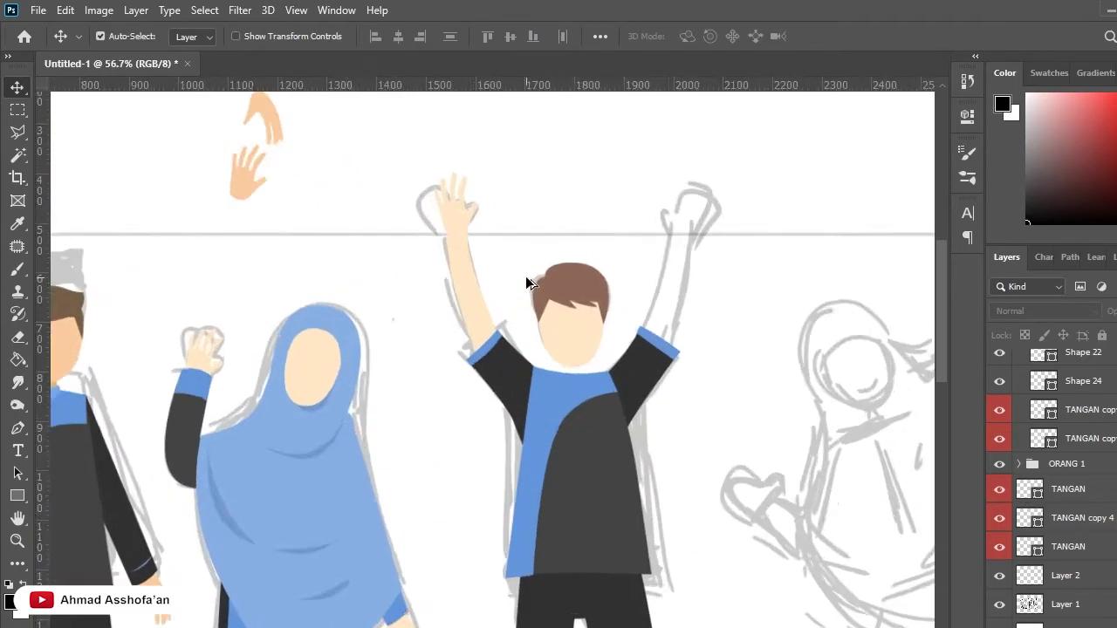
{"action": "left_click", "coordinate": [838, 448]}
Reshape the sleeve shading curve, adding two points along the sleeve edge.
{"action": "key", "text": "i"}
{"action": "key", "text": "v"}
{"action": "scroll", "coordinate": [748, 303], "scroll_direction": "down", "scroll_amount": 4}
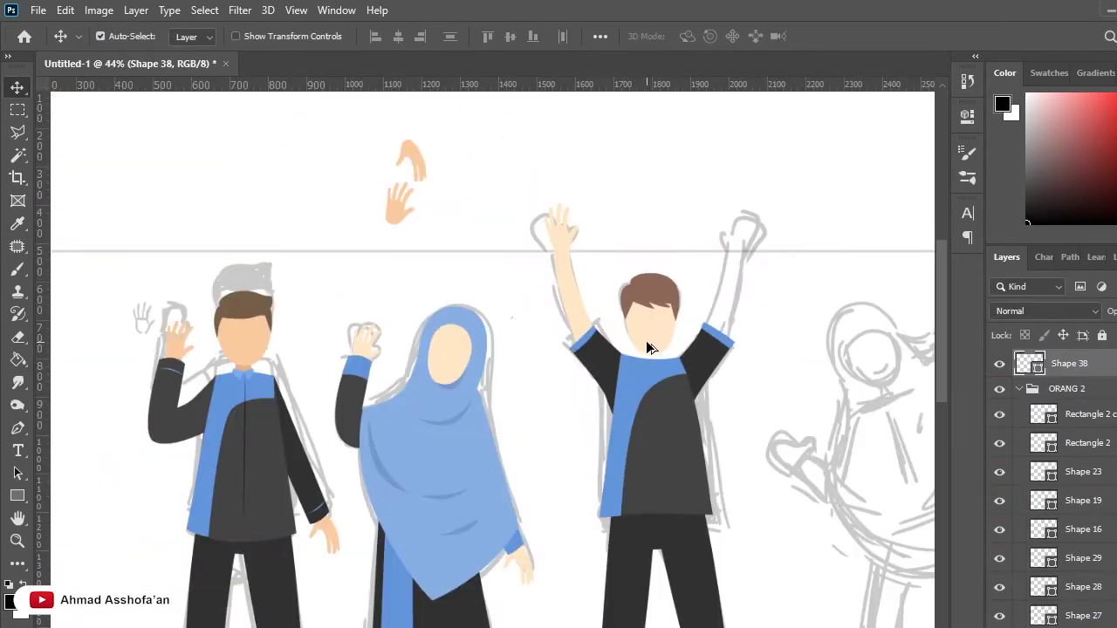
{"action": "scroll", "coordinate": [591, 358], "scroll_direction": "up", "scroll_amount": 2}
{"action": "scroll", "coordinate": [602, 349], "scroll_direction": "up", "scroll_amount": 2}
{"action": "left_click", "coordinate": [602, 349], "text": "ctrl"}
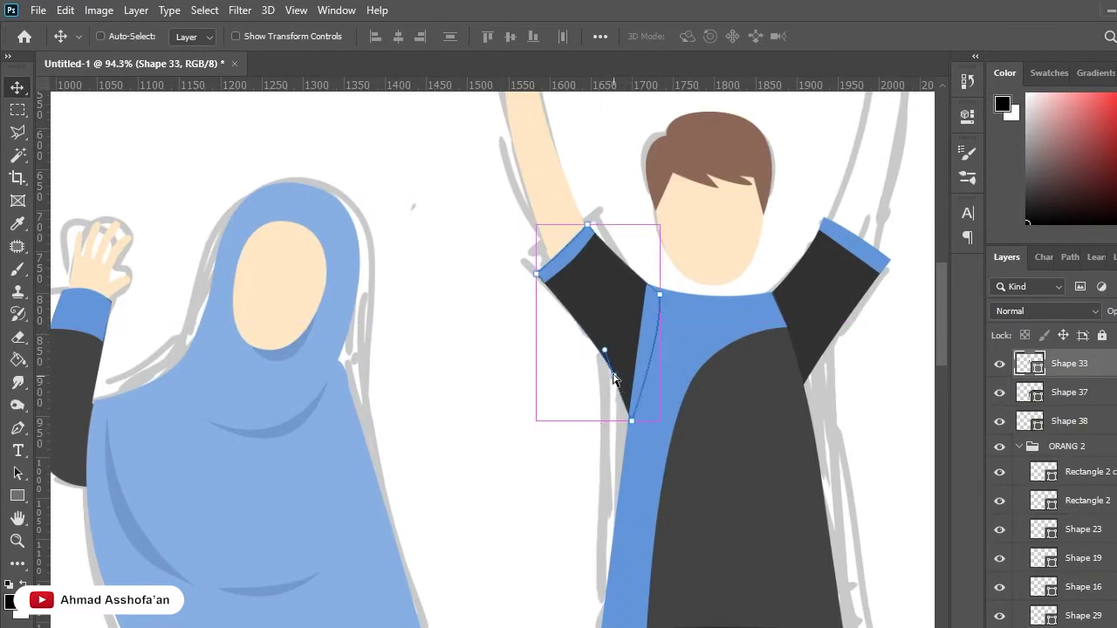
{"action": "key", "text": "p"}
{"action": "left_click_drag", "start_coordinate": [631, 422], "coordinate": [618, 386]}
{"action": "left_click", "coordinate": [671, 450]}
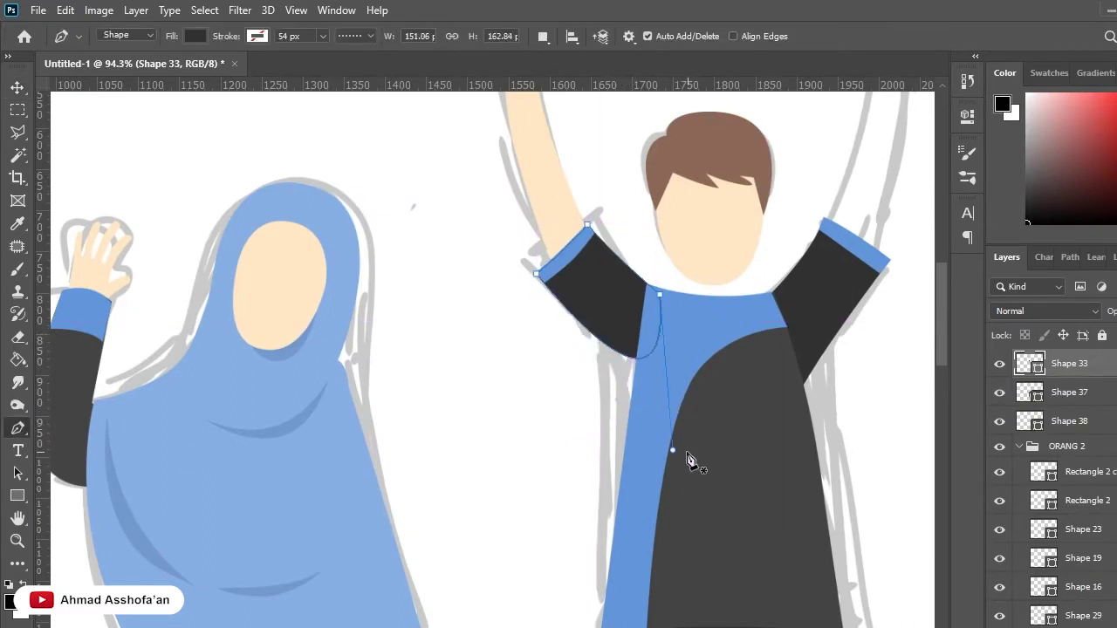
{"action": "left_click", "coordinate": [616, 354]}
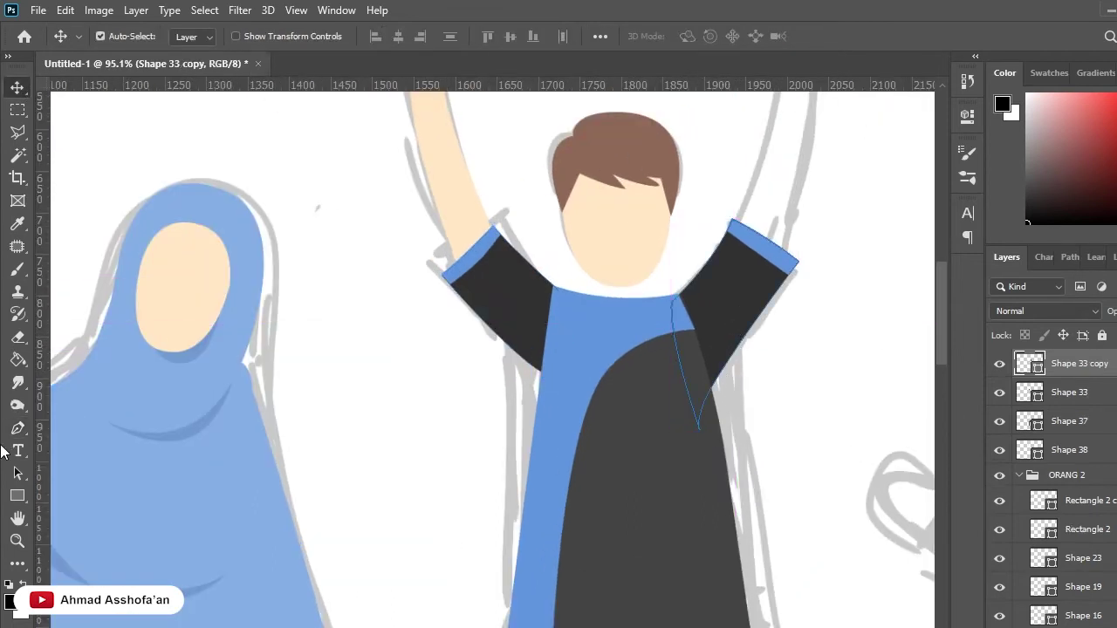
{"action": "left_click_drag", "start_coordinate": [702, 439], "coordinate": [707, 376]}
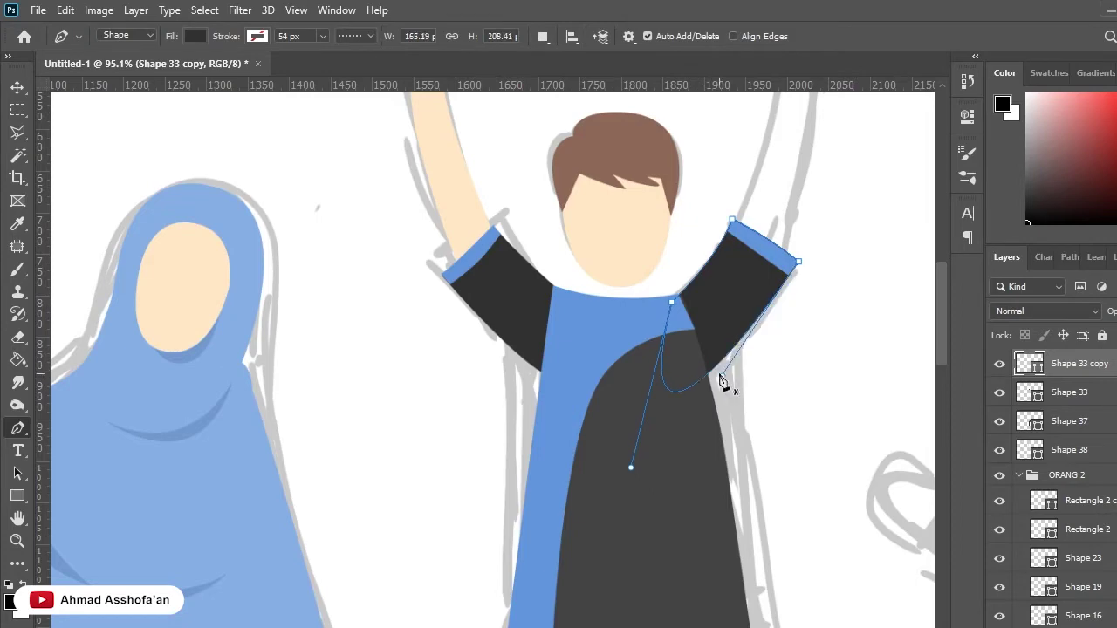
{"action": "key", "text": "v"}
Reshape the raised left arm's outline to follow the sketch.
{"action": "scroll", "coordinate": [706, 312], "scroll_direction": "down", "scroll_amount": 5}
{"action": "scroll", "coordinate": [520, 205], "scroll_direction": "up", "scroll_amount": 2}
{"action": "scroll", "coordinate": [521, 205], "scroll_direction": "up", "scroll_amount": 2}
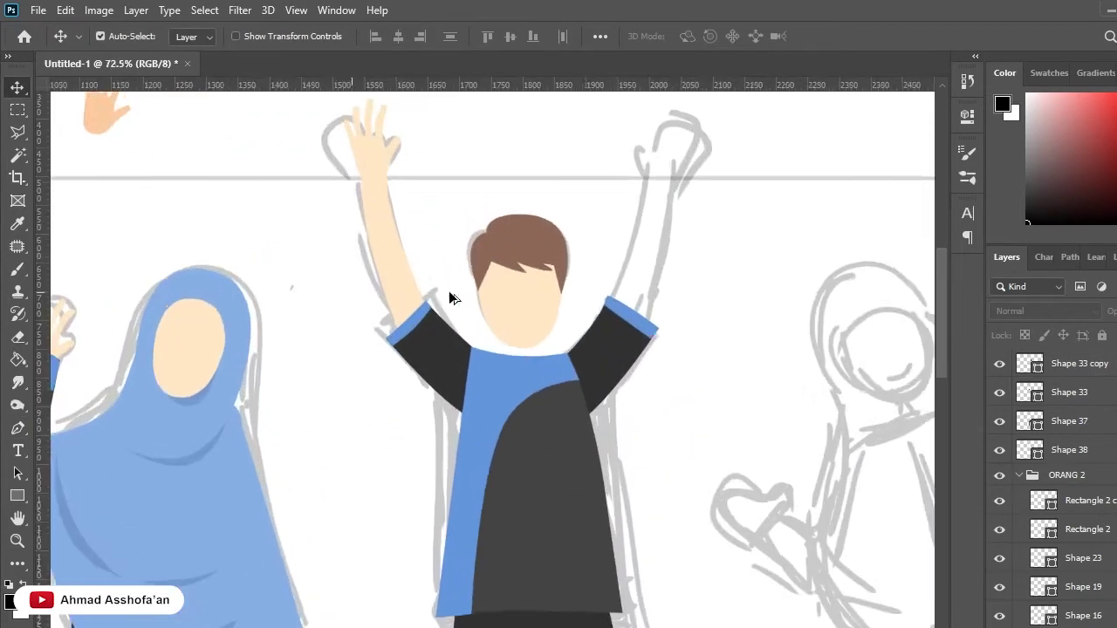
{"action": "scroll", "coordinate": [449, 291], "scroll_direction": "up", "scroll_amount": 4}
{"action": "left_click", "coordinate": [395, 237], "text": "ctrl"}
{"action": "left_click_drag", "start_coordinate": [394, 237], "coordinate": [399, 281]}
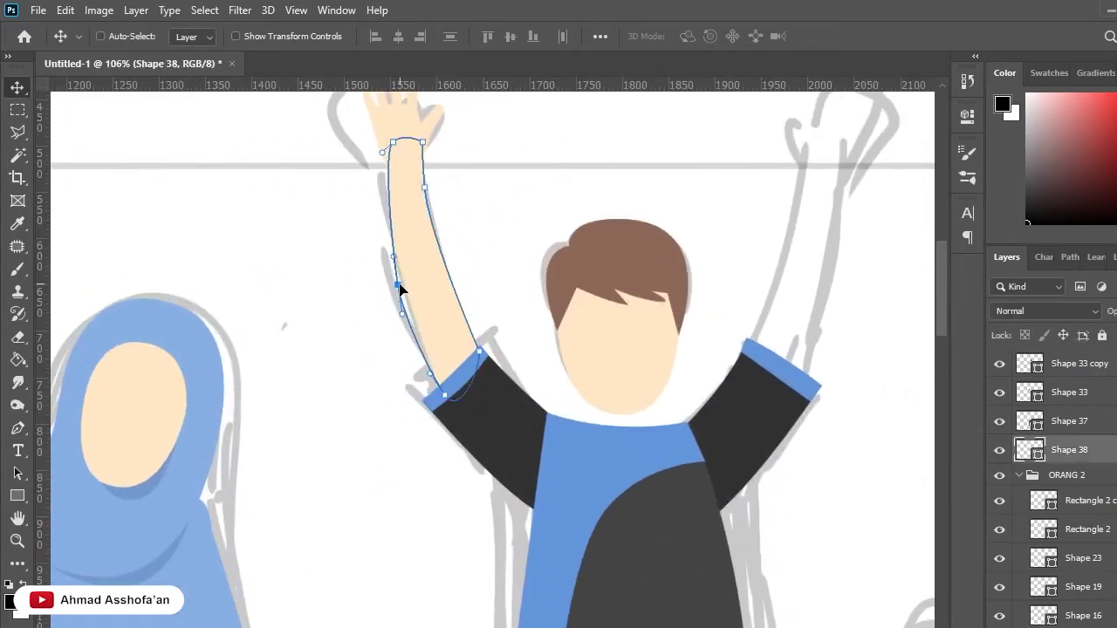
{"action": "left_click_drag", "start_coordinate": [425, 236], "coordinate": [434, 314]}
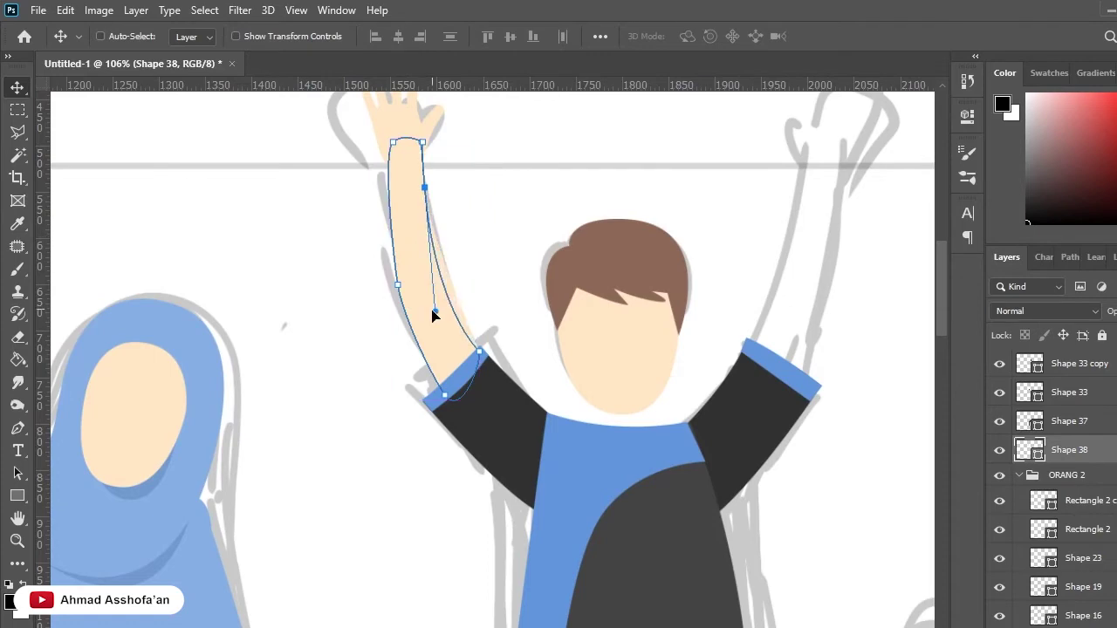
{"action": "left_click", "coordinate": [524, 294], "text": "ctrl"}
Rotate the raised left arm to match the sketch angle.
{"action": "scroll", "coordinate": [539, 283], "scroll_direction": "down", "scroll_amount": 5}
{"action": "scroll", "coordinate": [478, 235], "scroll_direction": "up", "scroll_amount": 1}
{"action": "scroll", "coordinate": [484, 234], "scroll_direction": "up", "scroll_amount": 1}
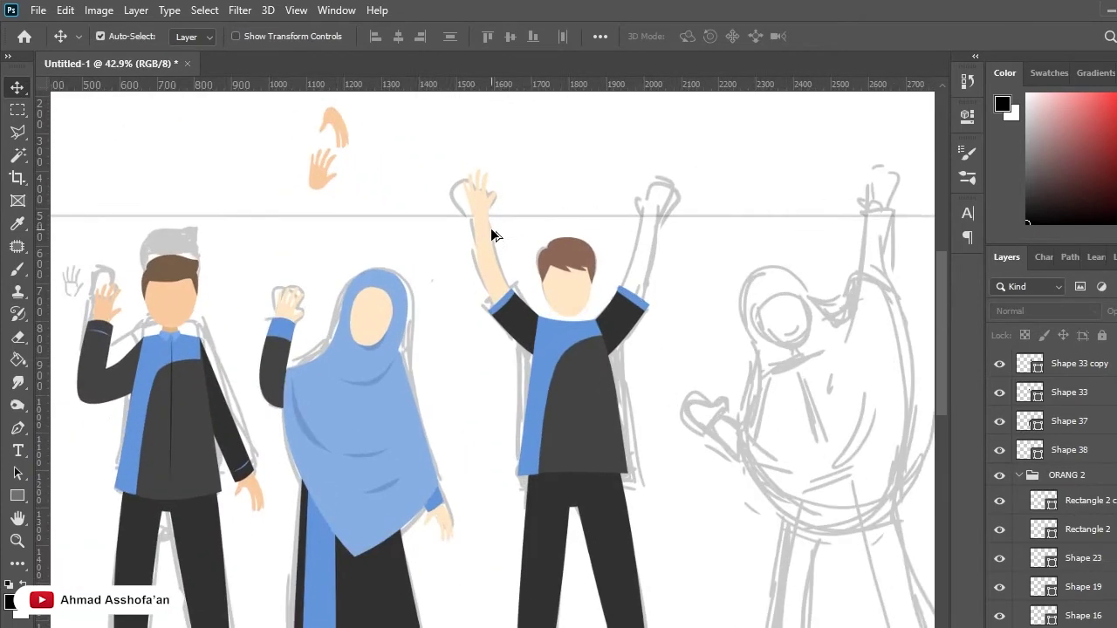
{"action": "scroll", "coordinate": [501, 238], "scroll_direction": "up", "scroll_amount": 3}
{"action": "left_click", "coordinate": [511, 242], "text": "ctrl"}
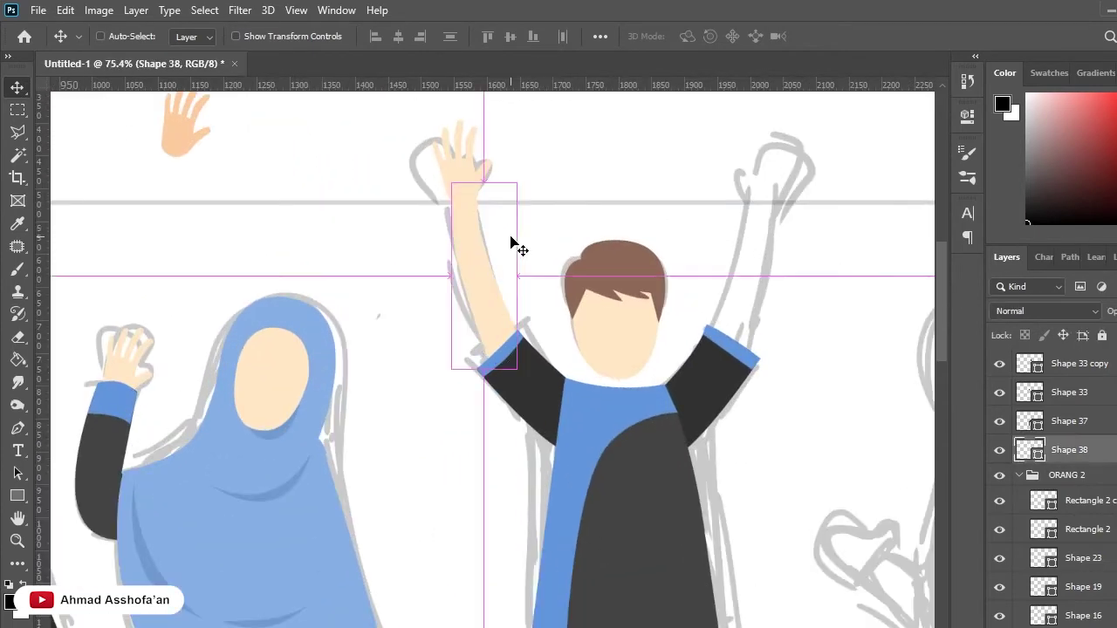
{"action": "key", "text": "ctrl+1"}
{"action": "scroll", "coordinate": [543, 229], "scroll_direction": "up", "scroll_amount": 1}
{"action": "left_click", "coordinate": [548, 229]}
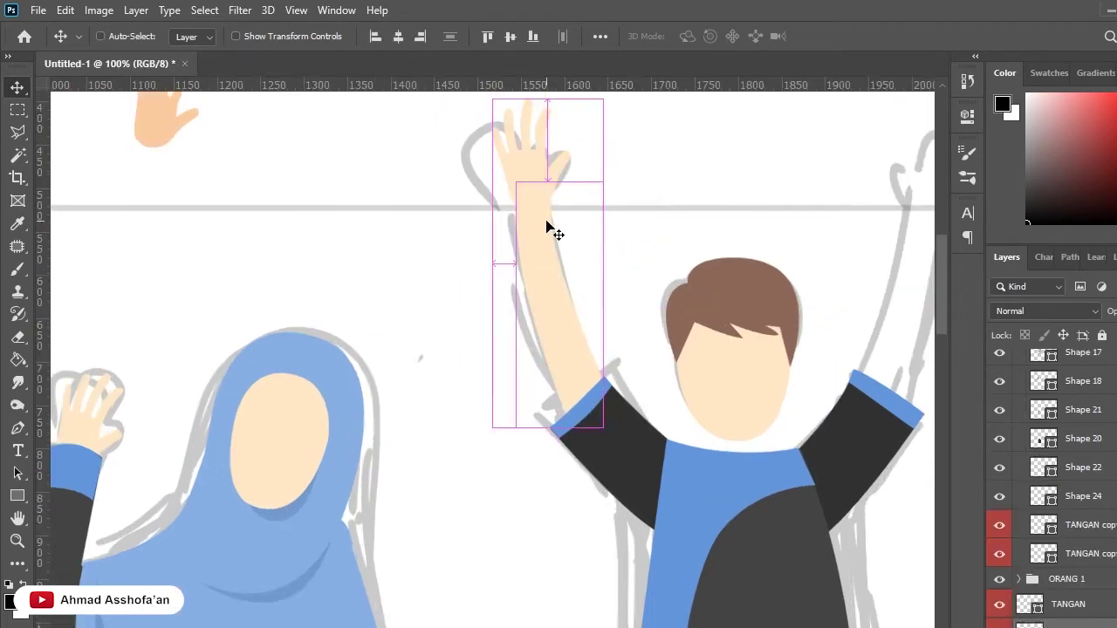
{"action": "key", "text": "ctrl+t"}
{"action": "mouse_move", "coordinate": [643, 184]}
{"action": "left_mouse_down"}
{"action": "mouse_move", "coordinate": [594, 286]}
{"action": "mouse_move", "coordinate": [554, 324]}
{"action": "mouse_move", "coordinate": [605, 267]}
{"action": "left_mouse_up"}
{"action": "key", "text": "Return"}
Duplicate the arm, flip it horizontally and place it over the right sketch arm.
{"action": "scroll", "coordinate": [623, 262], "scroll_direction": "down", "scroll_amount": 3}
{"action": "scroll", "coordinate": [462, 191], "scroll_direction": "down", "scroll_amount": 1}
{"action": "scroll", "coordinate": [463, 190], "scroll_direction": "up", "scroll_amount": 3}
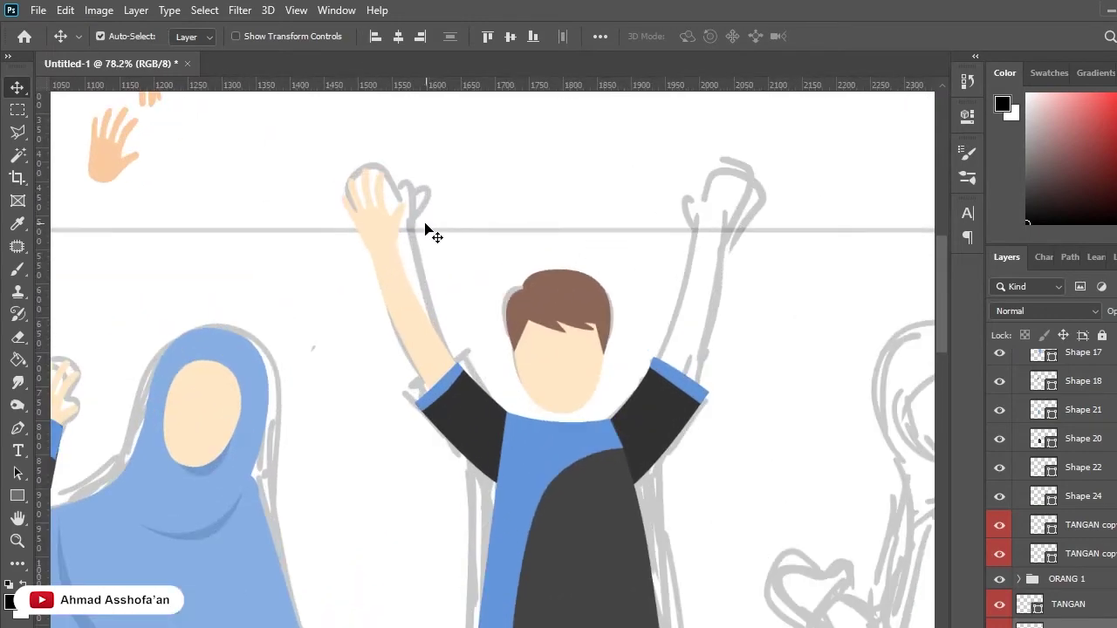
{"action": "left_click_drag", "start_coordinate": [379, 229], "coordinate": [698, 219]}
{"action": "key", "text": "ctrl+t"}
{"action": "right_click", "coordinate": [785, 506]}
{"action": "left_click", "coordinate": [829, 471]}
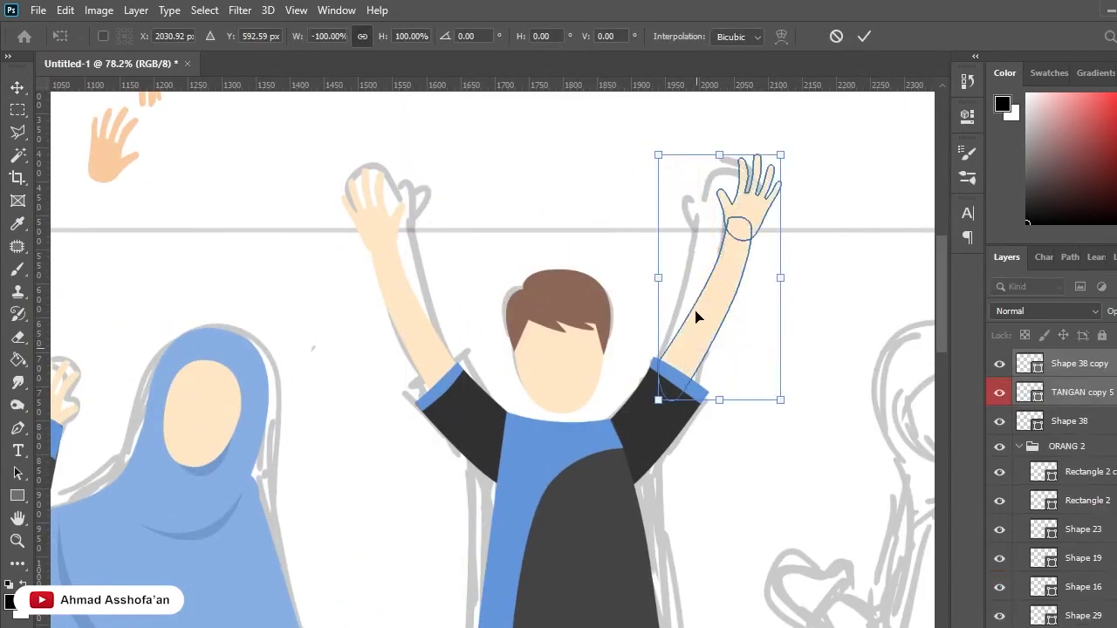
{"action": "left_click_drag", "start_coordinate": [703, 310], "coordinate": [731, 327]}
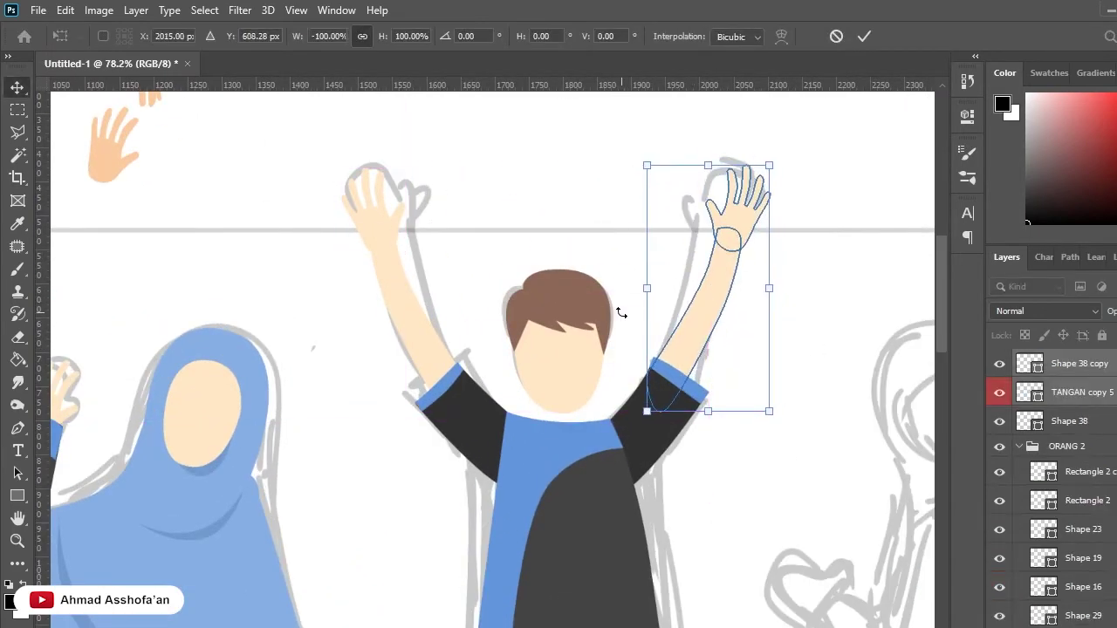
{"action": "key", "text": "Return"}
{"action": "scroll", "coordinate": [571, 293], "scroll_direction": "down", "scroll_amount": 1}
{"action": "scroll", "coordinate": [571, 293], "scroll_direction": "up", "scroll_amount": 3}
Draw a neck shape below the boy's chin and move its layer behind the shirt.
{"action": "left_click", "coordinate": [541, 301]}
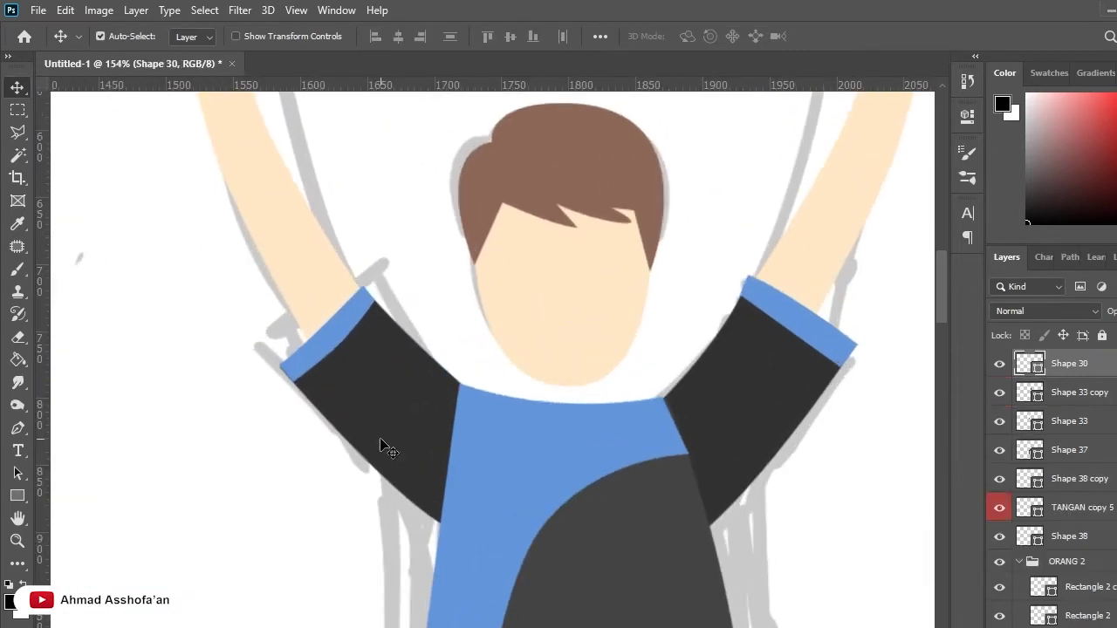
{"action": "key", "text": "p"}
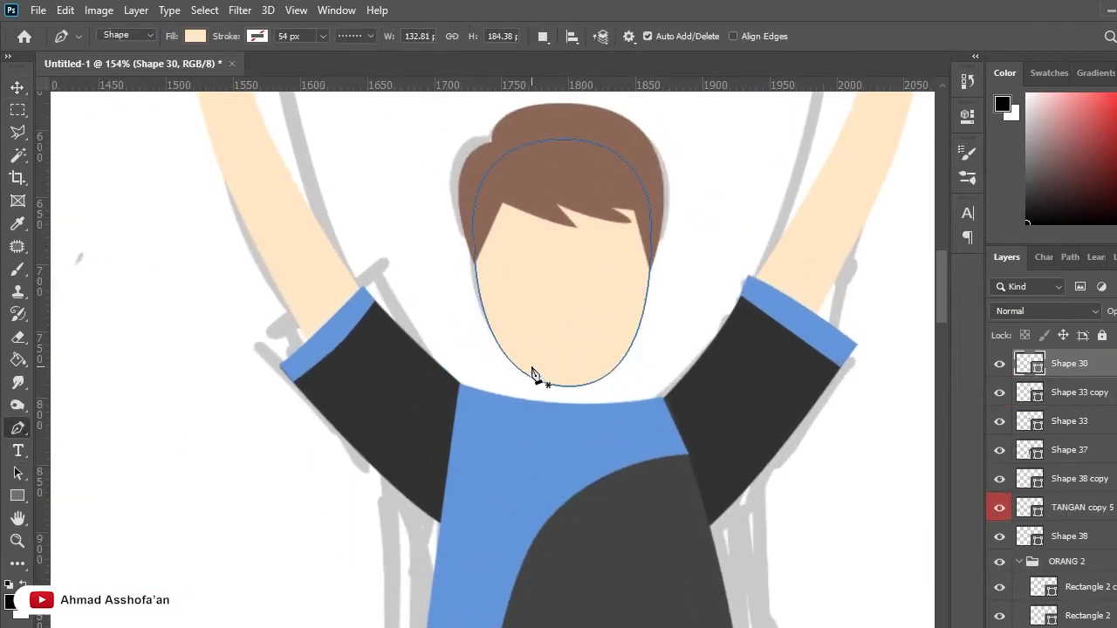
{"action": "left_click", "coordinate": [532, 367]}
{"action": "left_click", "coordinate": [534, 429]}
{"action": "left_click", "coordinate": [609, 412]}
{"action": "left_click", "coordinate": [593, 370]}
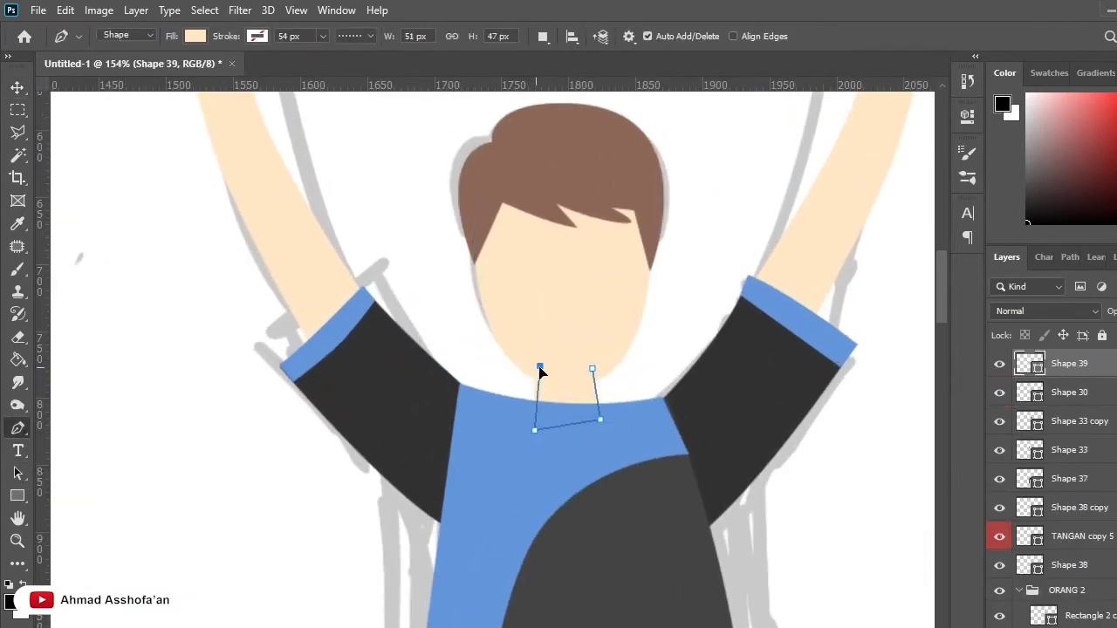
{"action": "left_click_drag", "start_coordinate": [1111, 578], "coordinate": [1069, 531]}
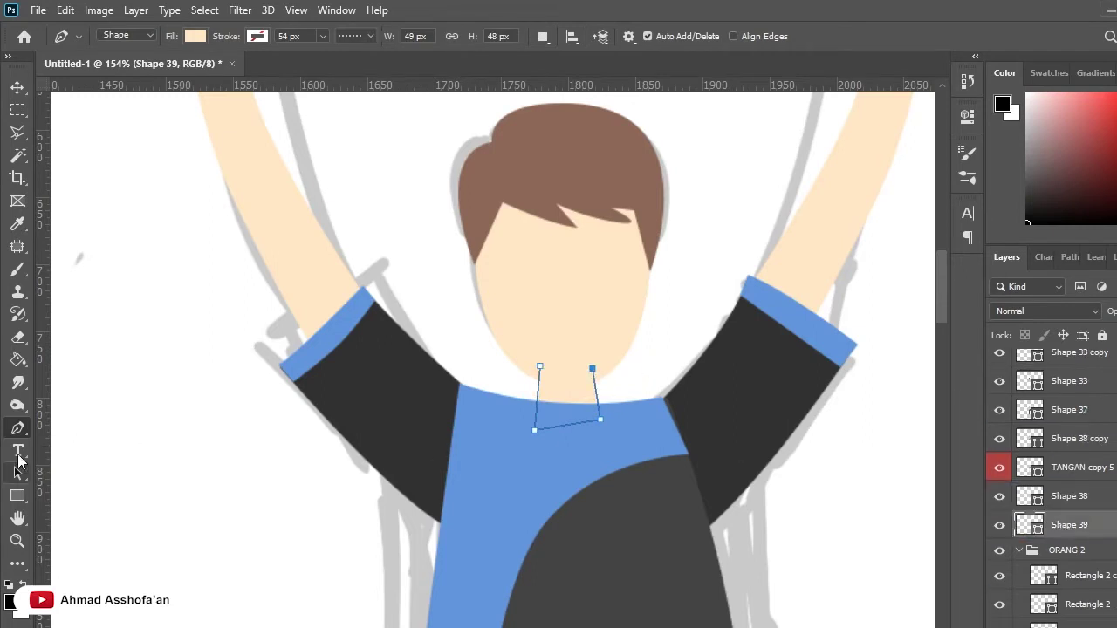
Trace a collar triangle at the neckline, fill it with the shirt's blue, and layer it above the shirt.
{"action": "scroll", "coordinate": [560, 410], "scroll_direction": "up", "scroll_amount": 3}
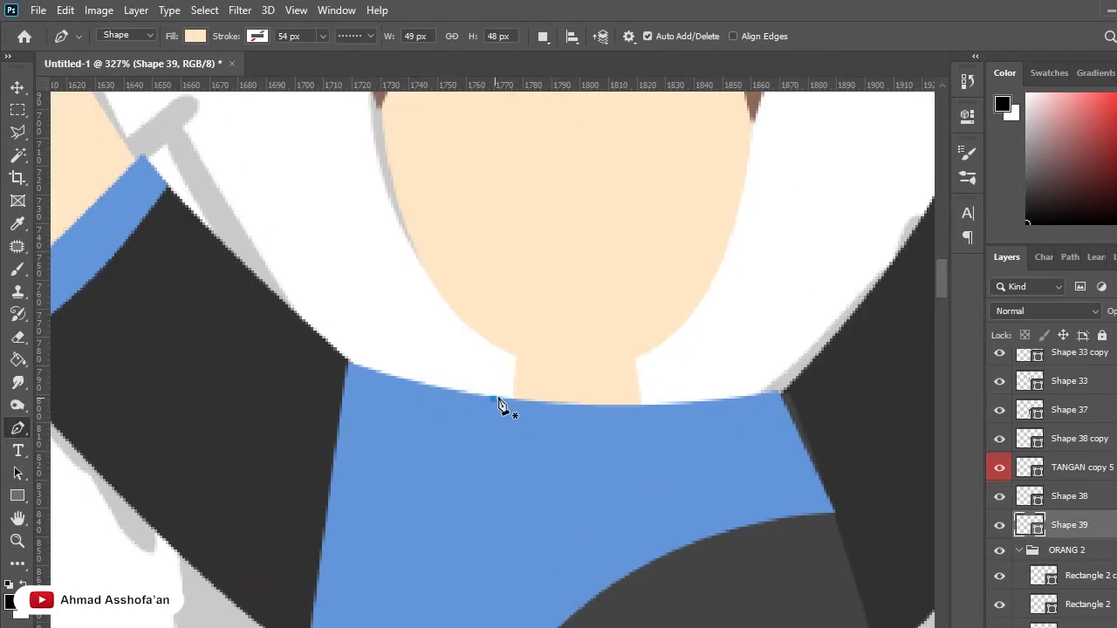
{"action": "left_click", "coordinate": [493, 398]}
{"action": "left_click", "coordinate": [516, 370]}
{"action": "left_click", "coordinate": [575, 407]}
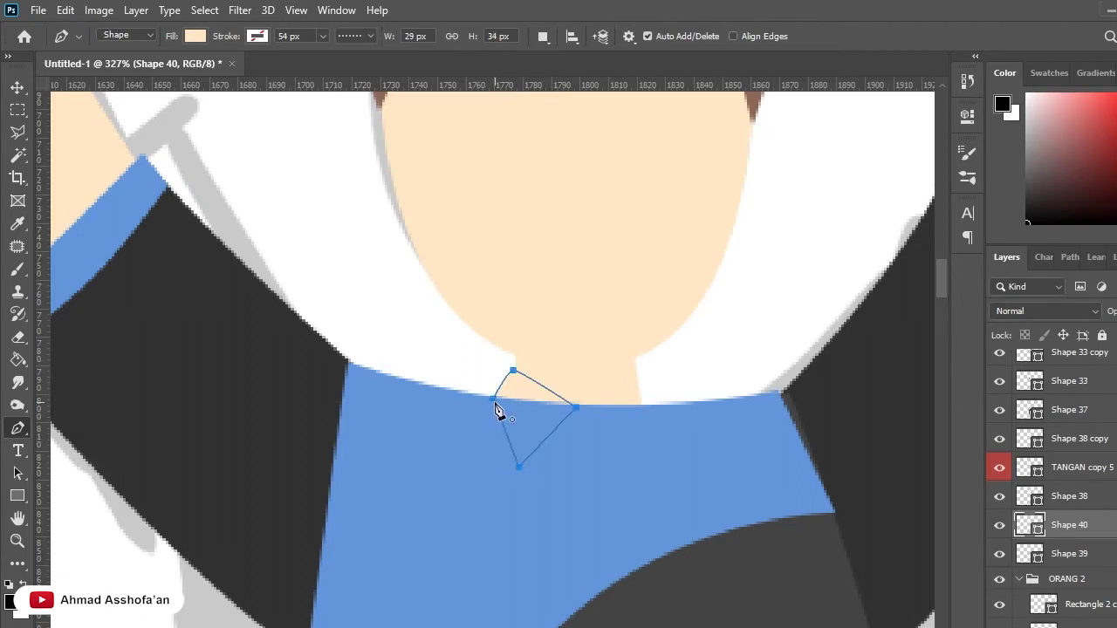
{"action": "key", "text": "i"}
{"action": "left_click", "coordinate": [567, 488]}
{"action": "left_click_drag", "start_coordinate": [1069, 524], "coordinate": [1076, 358]}
Reselect the collar flap and lighten its fill to a lighter blue.
{"action": "key", "text": "i"}
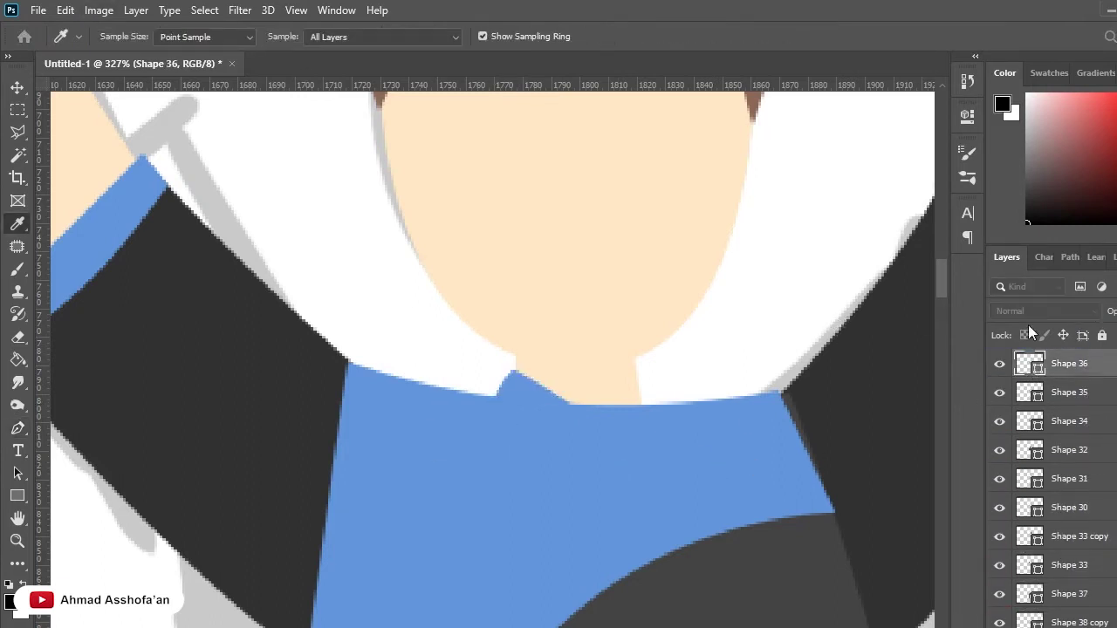
{"action": "key", "text": "p"}
{"action": "key", "text": "i"}
{"action": "key", "text": "p"}
{"action": "scroll", "coordinate": [428, 468], "scroll_direction": "down", "scroll_amount": 3}
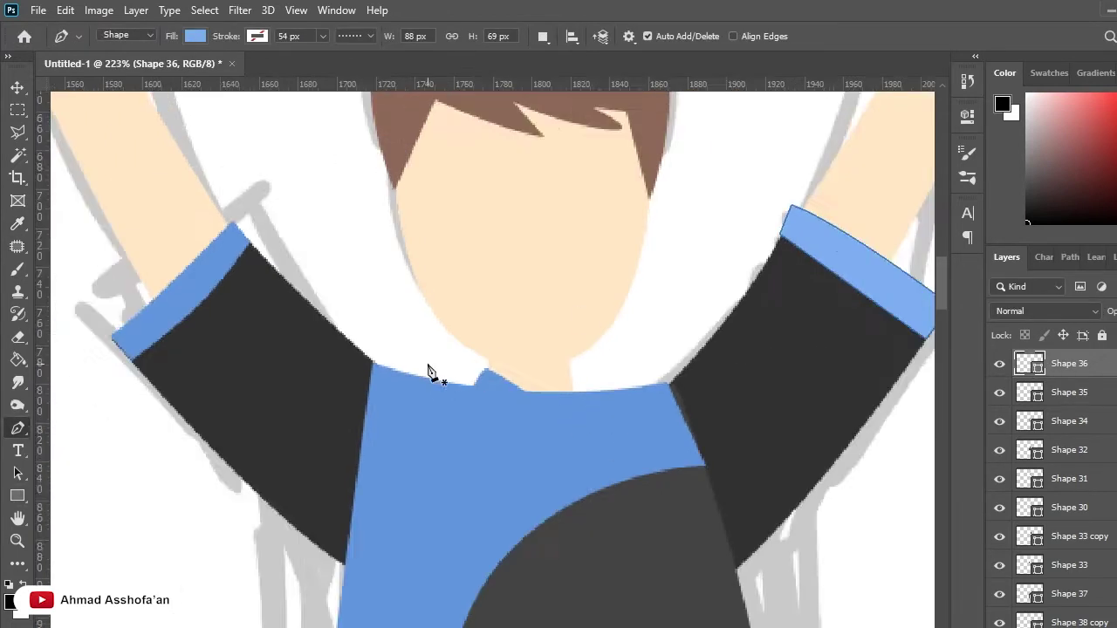
{"action": "scroll", "coordinate": [429, 468], "scroll_direction": "down", "scroll_amount": 3}
{"action": "key", "text": "i"}
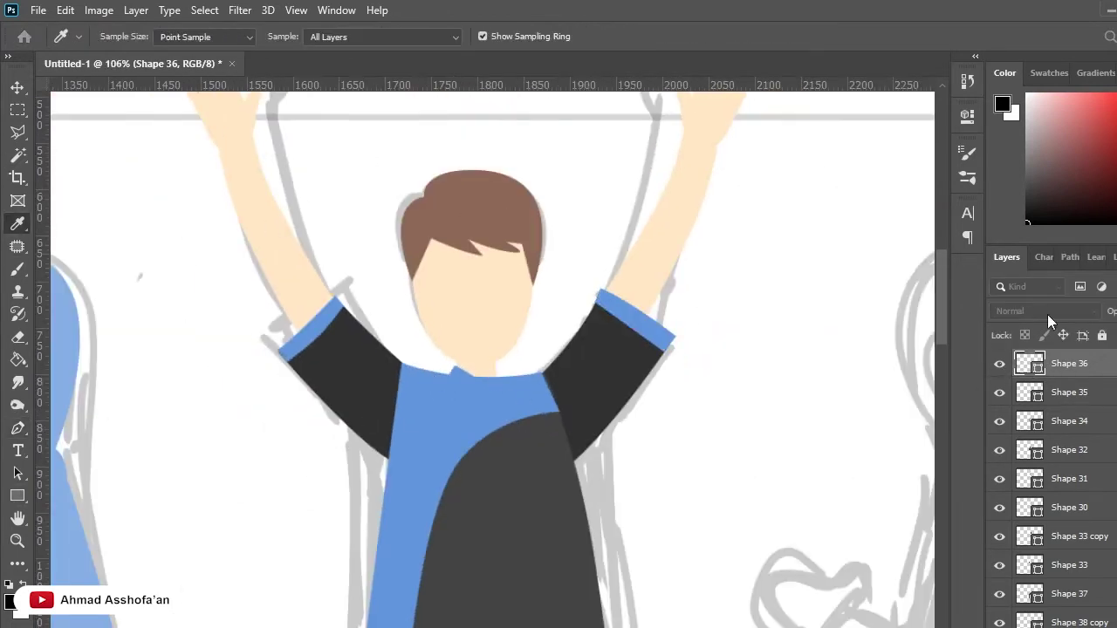
{"action": "key", "text": "p"}
{"action": "key", "text": "v"}
{"action": "left_click", "coordinate": [608, 387]}
{"action": "scroll", "coordinate": [1077, 383], "scroll_direction": "up", "scroll_amount": 3}
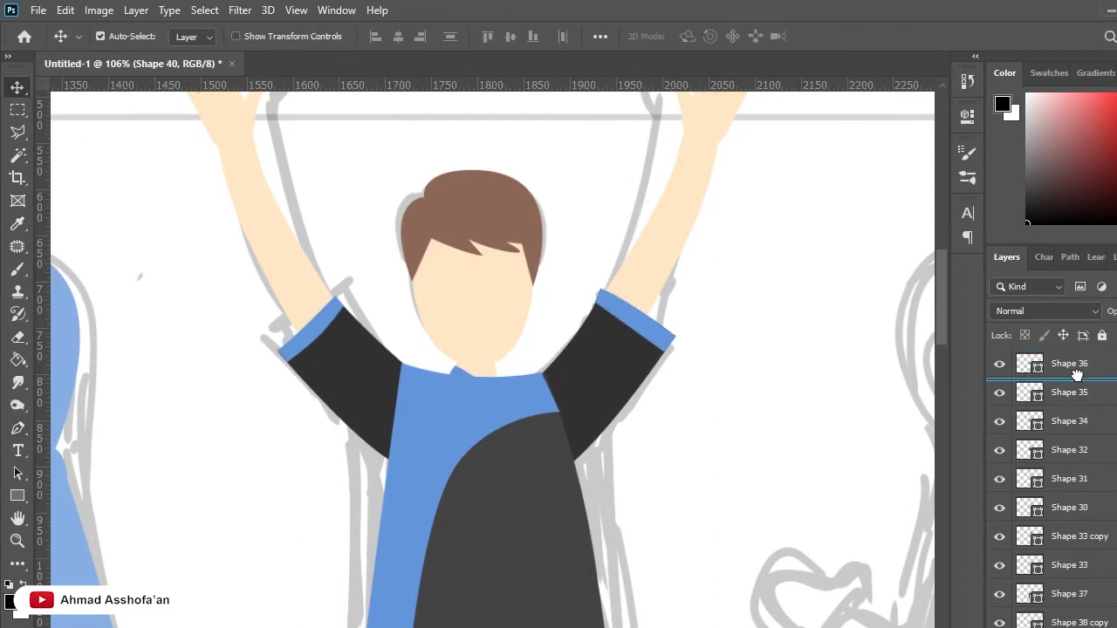
{"action": "key", "text": "i"}
{"action": "key", "text": "v"}
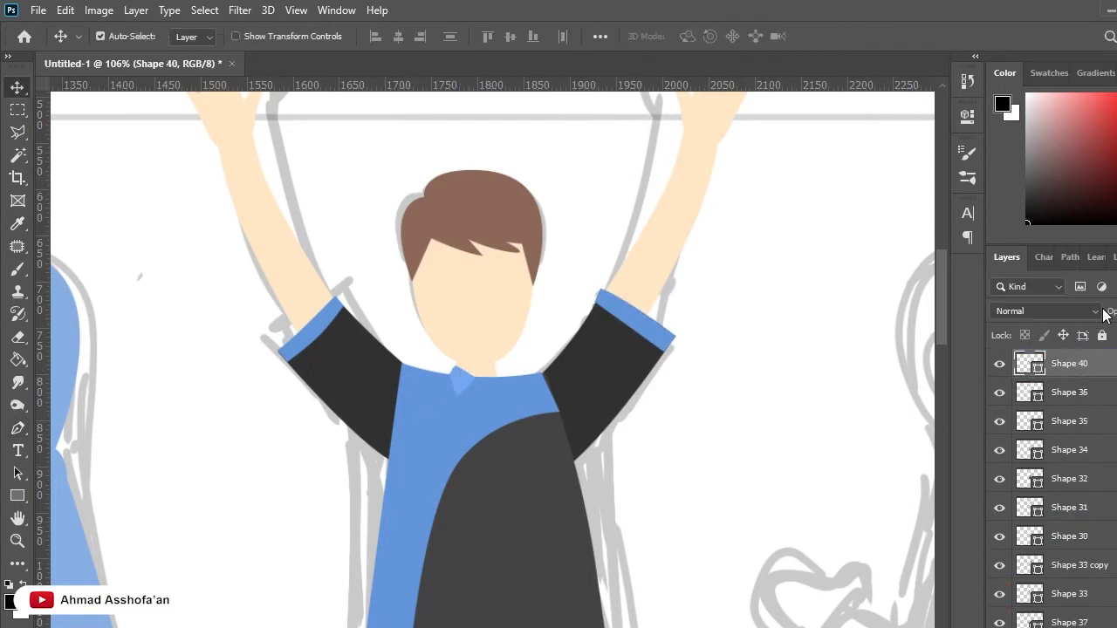
{"action": "scroll", "coordinate": [467, 384], "scroll_direction": "up", "scroll_amount": 5}
Duplicate the collar flap to the right and flip the copy horizontally.
{"action": "left_click_drag", "start_coordinate": [463, 384], "coordinate": [563, 404]}
{"action": "key", "text": "ctrl+t"}
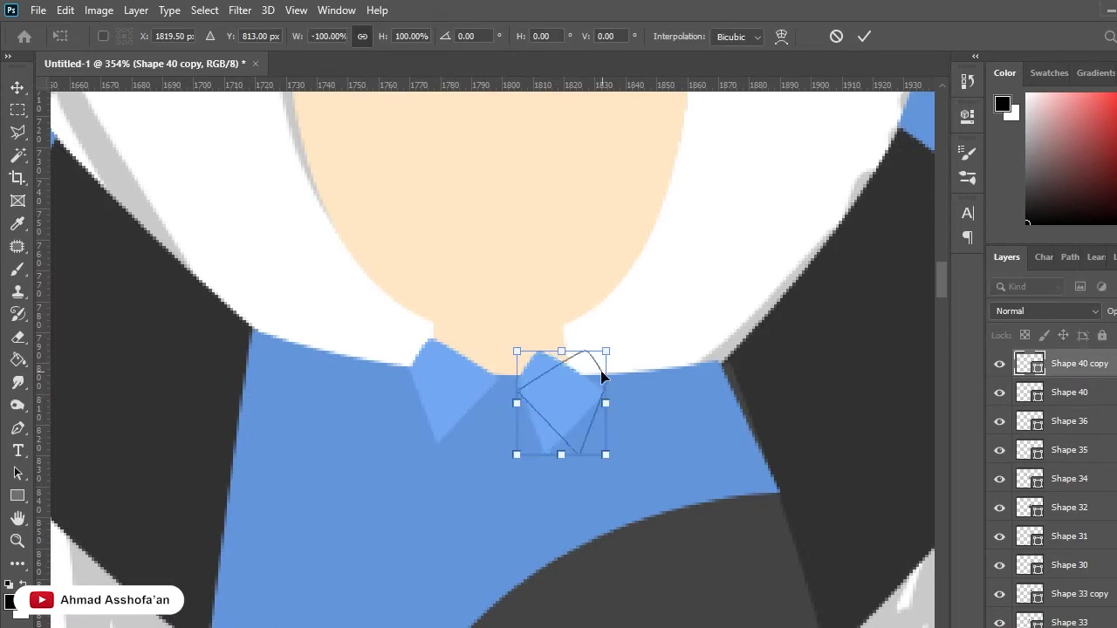
{"action": "key", "text": "Return"}
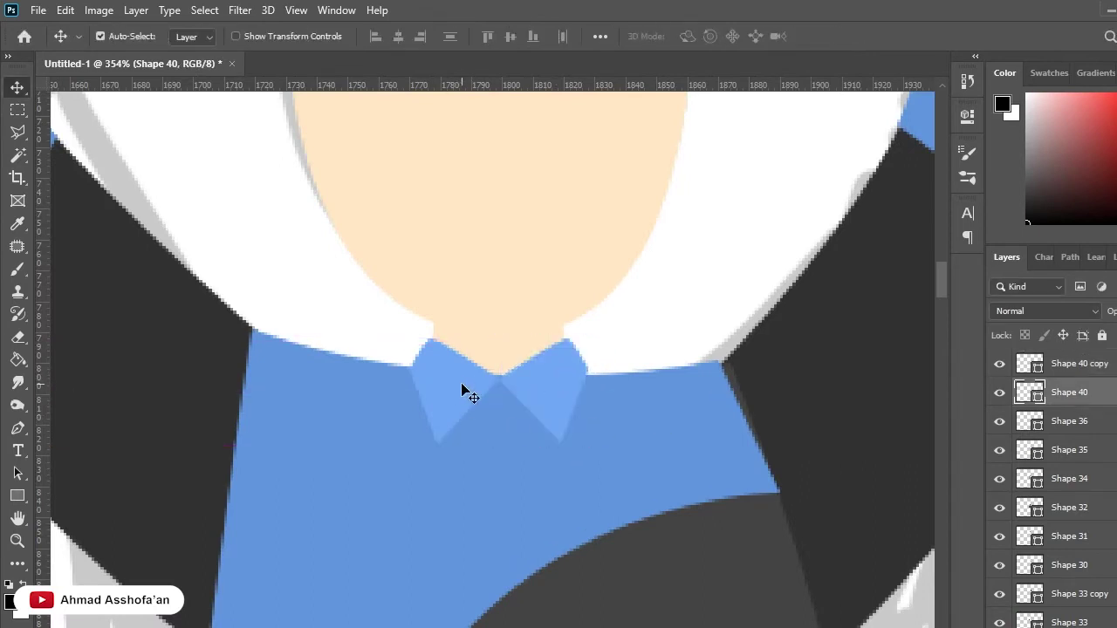
Reselect the neck shape and sample a skin colour for its fill.
{"action": "left_click", "coordinate": [535, 395]}
{"action": "key", "text": "i"}
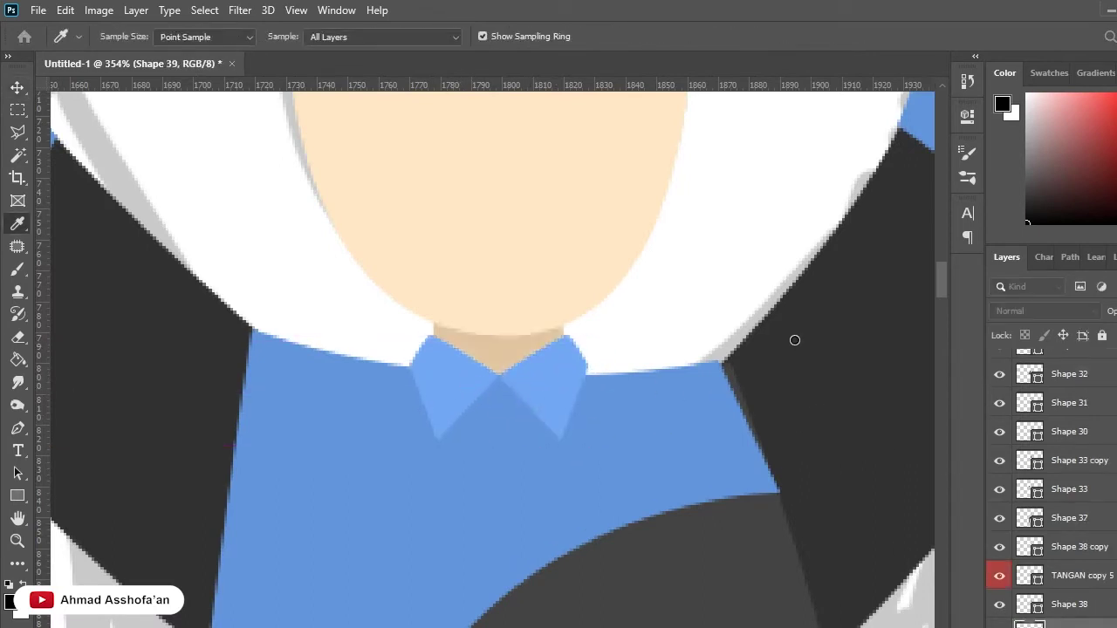
{"action": "key", "text": "v"}
{"action": "scroll", "coordinate": [579, 416], "scroll_direction": "down", "scroll_amount": 3}
Recolour the boy's trousers from dark grey to a light tan beige.
{"action": "scroll", "coordinate": [578, 416], "scroll_direction": "down", "scroll_amount": 3}
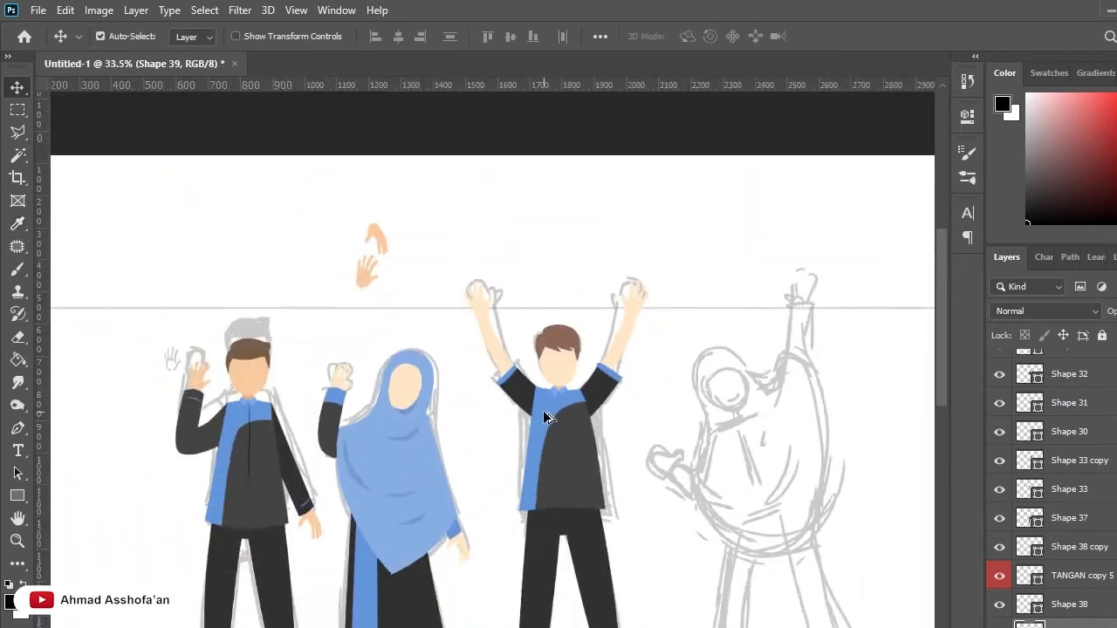
{"action": "scroll", "coordinate": [499, 430], "scroll_direction": "up", "scroll_amount": 2}
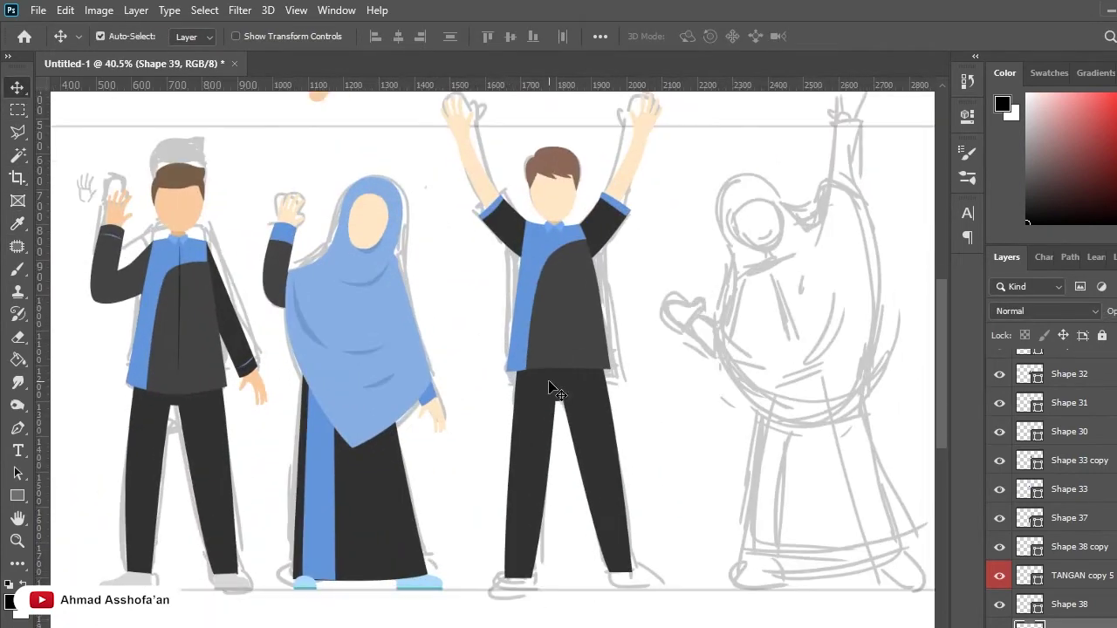
{"action": "left_click", "coordinate": [915, 545]}
{"action": "key", "text": "i"}
{"action": "double_click", "coordinate": [1030, 518]}
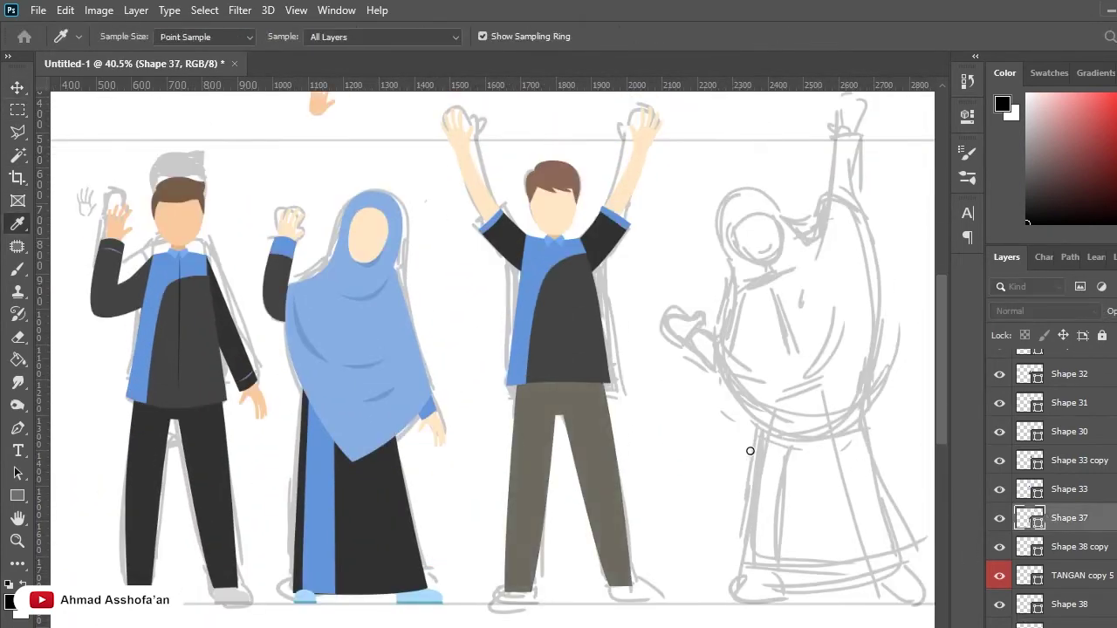
{"action": "mouse_move", "coordinate": [829, 452]}
{"action": "left_mouse_down"}
{"action": "mouse_move", "coordinate": [696, 448]}
{"action": "mouse_move", "coordinate": [701, 440]}
{"action": "left_mouse_up"}
{"action": "key", "text": "Return"}
Reselect the trousers and resample the palette's beige with the Eyedropper.
{"action": "key", "text": "v"}
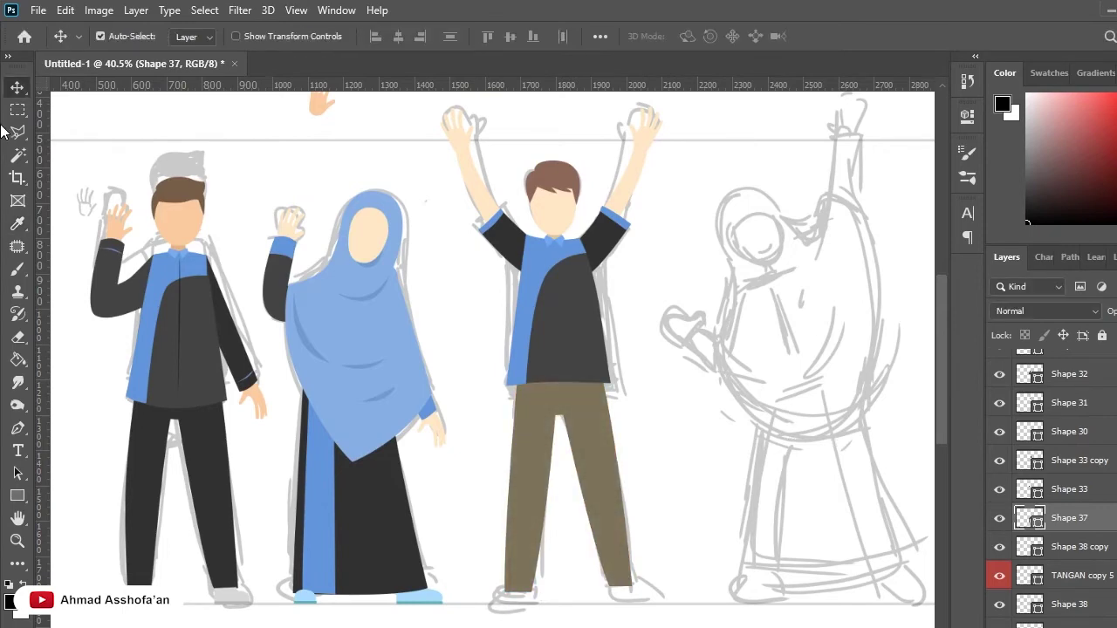
{"action": "scroll", "coordinate": [621, 424], "scroll_direction": "down", "scroll_amount": 5}
{"action": "scroll", "coordinate": [542, 382], "scroll_direction": "up", "scroll_amount": 5}
{"action": "left_click", "coordinate": [542, 382]}
{"action": "key", "text": "i"}
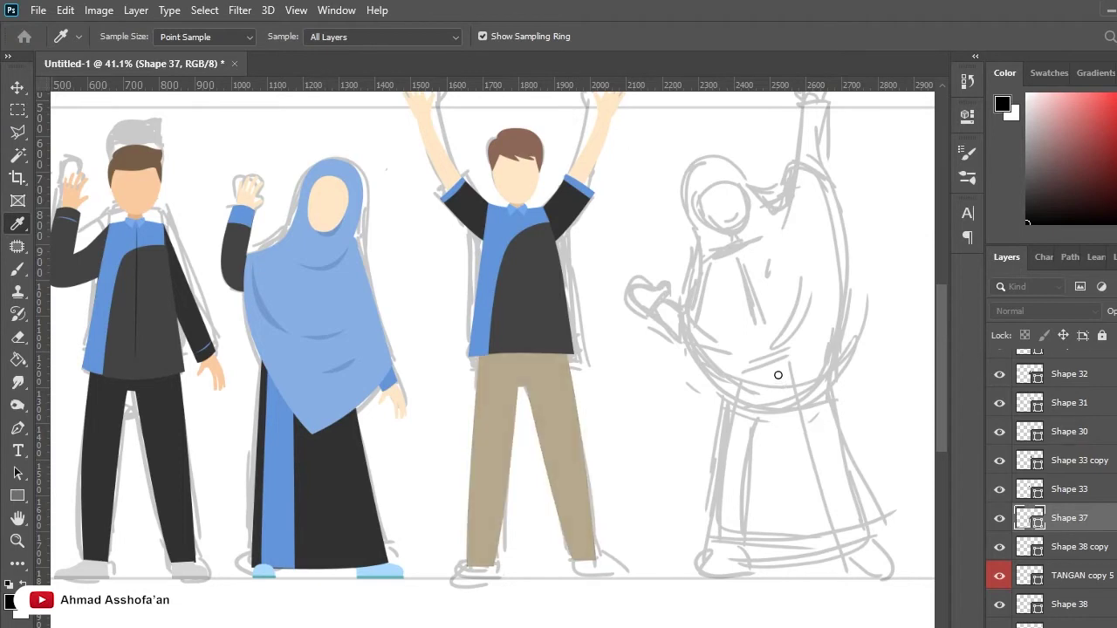
{"action": "key", "text": "v"}
{"action": "scroll", "coordinate": [619, 466], "scroll_direction": "down", "scroll_amount": 3}
{"action": "scroll", "coordinate": [459, 437], "scroll_direction": "up", "scroll_amount": 3}
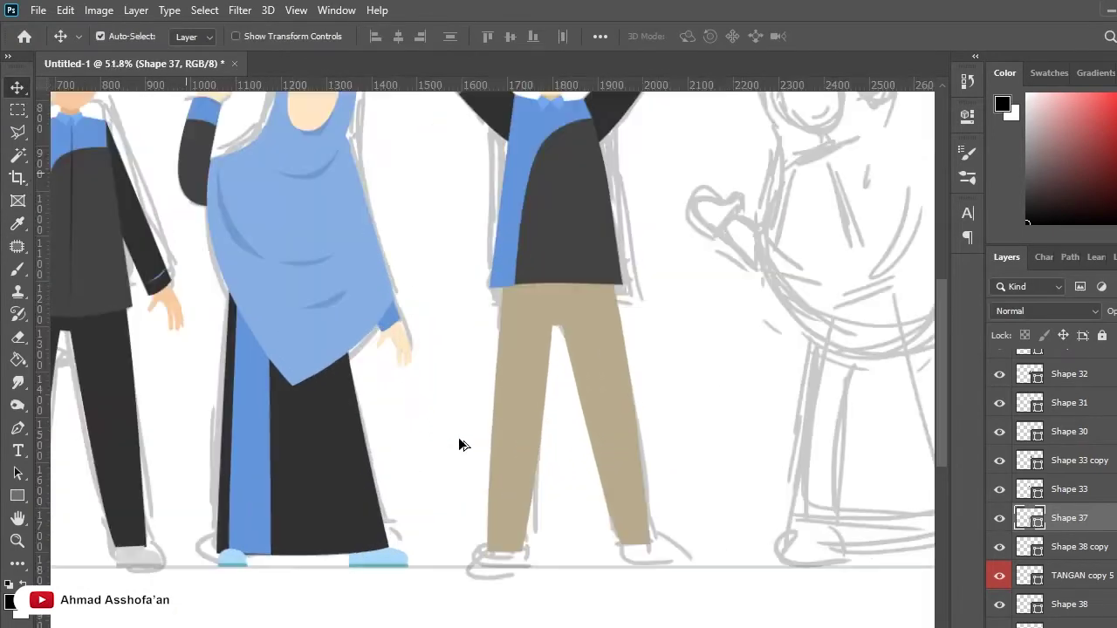
{"action": "scroll", "coordinate": [474, 510], "scroll_direction": "up", "scroll_amount": 2}
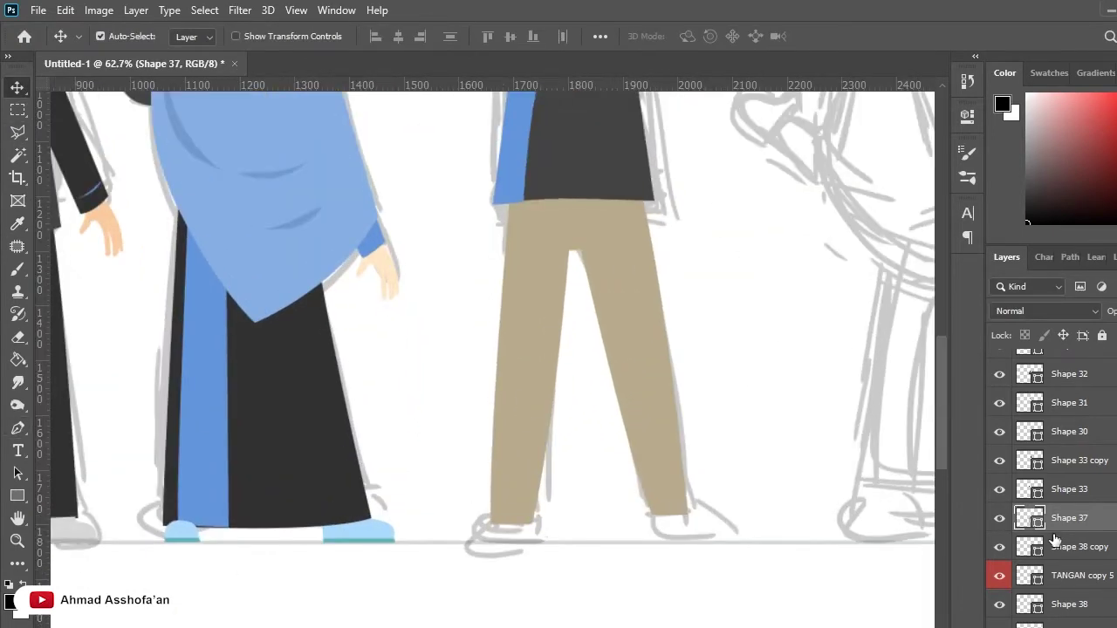
Add anchor points on the left trouser edge and pull them out to kink the leg.
{"action": "key", "text": "p"}
{"action": "scroll", "coordinate": [497, 497], "scroll_direction": "up", "scroll_amount": 2}
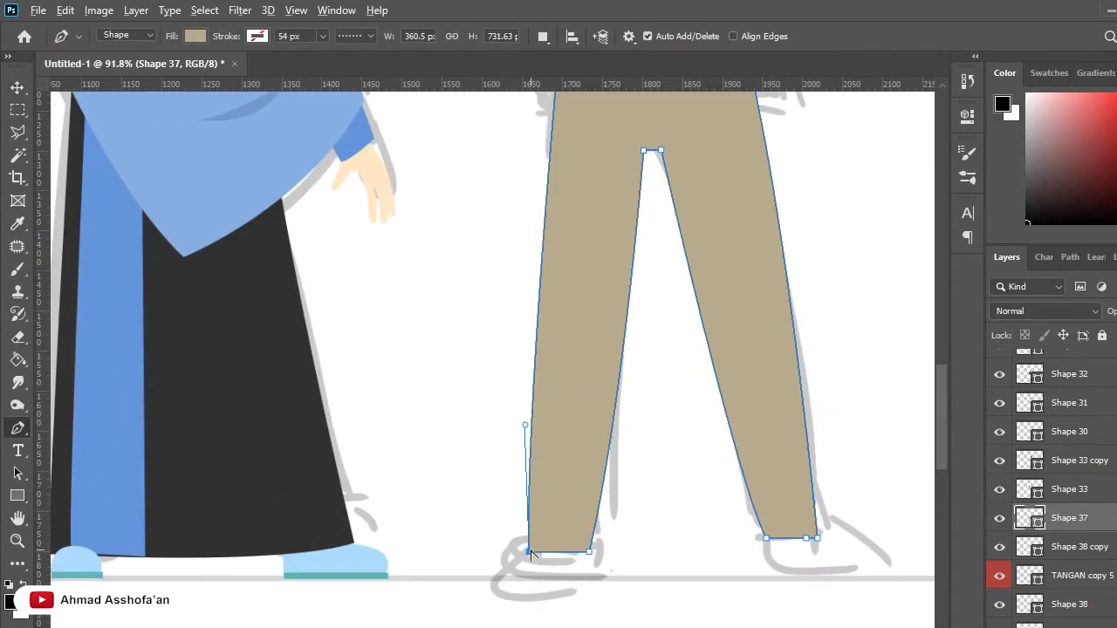
{"action": "left_click", "coordinate": [532, 506]}
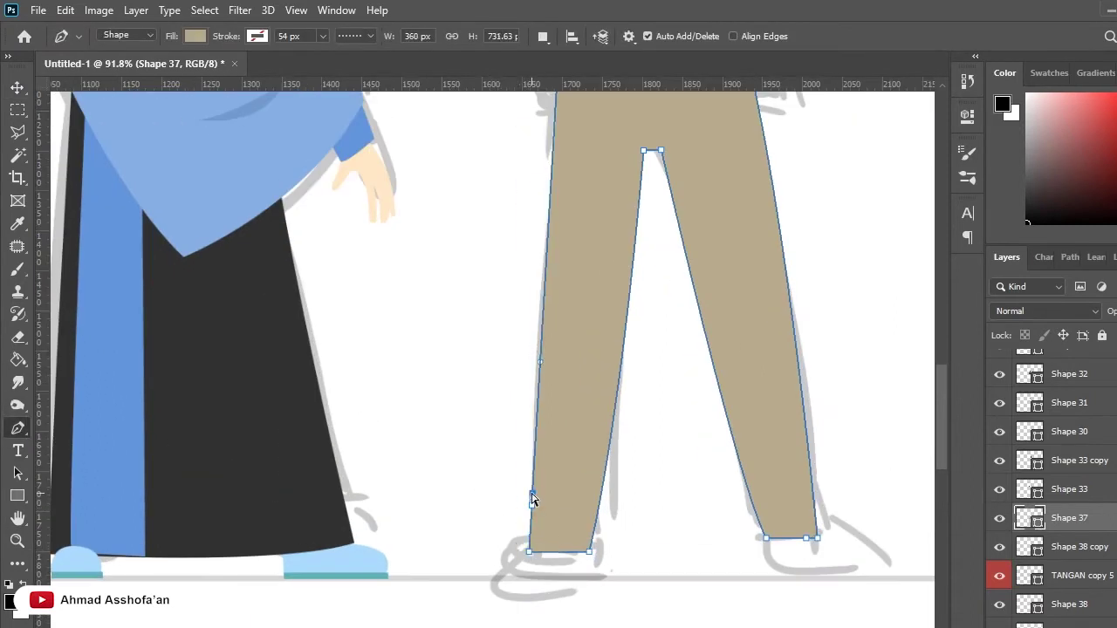
{"action": "left_click_drag", "start_coordinate": [532, 499], "coordinate": [512, 522]}
{"action": "scroll", "coordinate": [530, 522], "scroll_direction": "up", "scroll_amount": 3}
{"action": "scroll", "coordinate": [523, 489], "scroll_direction": "down", "scroll_amount": 2}
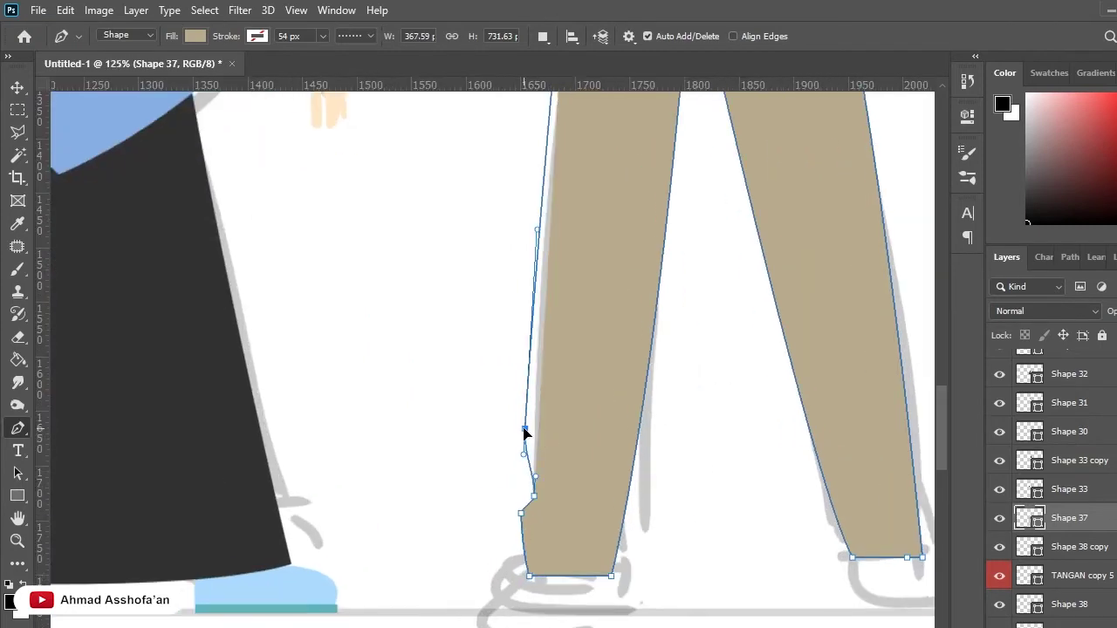
{"action": "scroll", "coordinate": [558, 411], "scroll_direction": "down", "scroll_amount": 2}
{"action": "scroll", "coordinate": [533, 387], "scroll_direction": "up", "scroll_amount": 1}
{"action": "left_click_drag", "start_coordinate": [532, 375], "coordinate": [541, 388]}
{"action": "scroll", "coordinate": [541, 389], "scroll_direction": "down", "scroll_amount": 2}
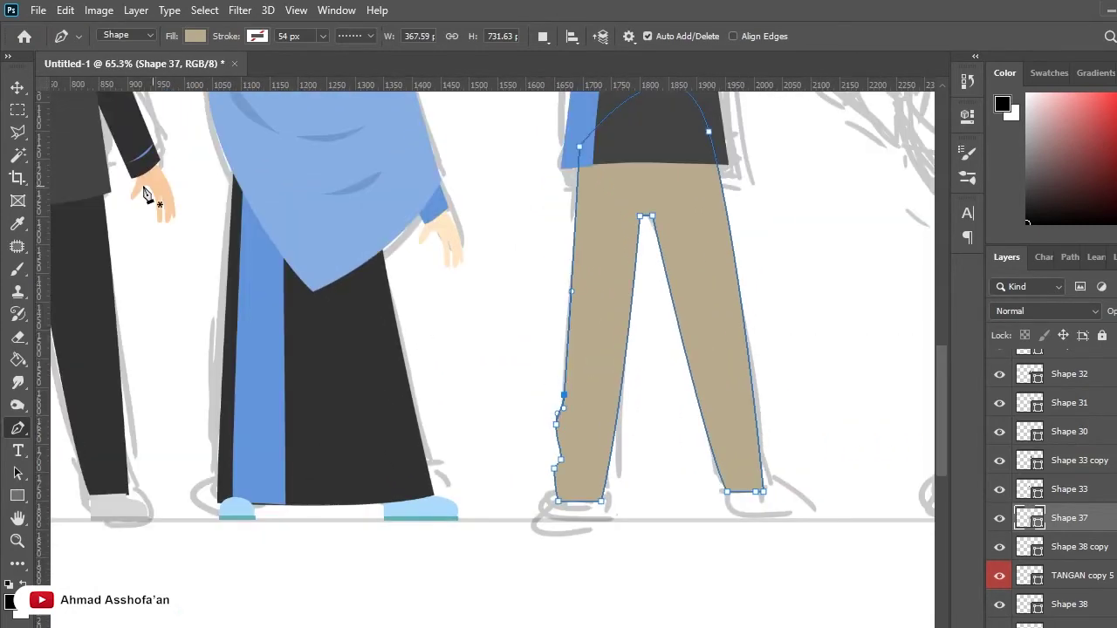
Reselect Shape 37 and curve the left leg edge above the ankle bend.
{"action": "key", "text": "v"}
{"action": "left_click", "coordinate": [563, 369]}
{"action": "scroll", "coordinate": [668, 394], "scroll_direction": "down", "scroll_amount": 1}
{"action": "scroll", "coordinate": [510, 447], "scroll_direction": "up", "scroll_amount": 3}
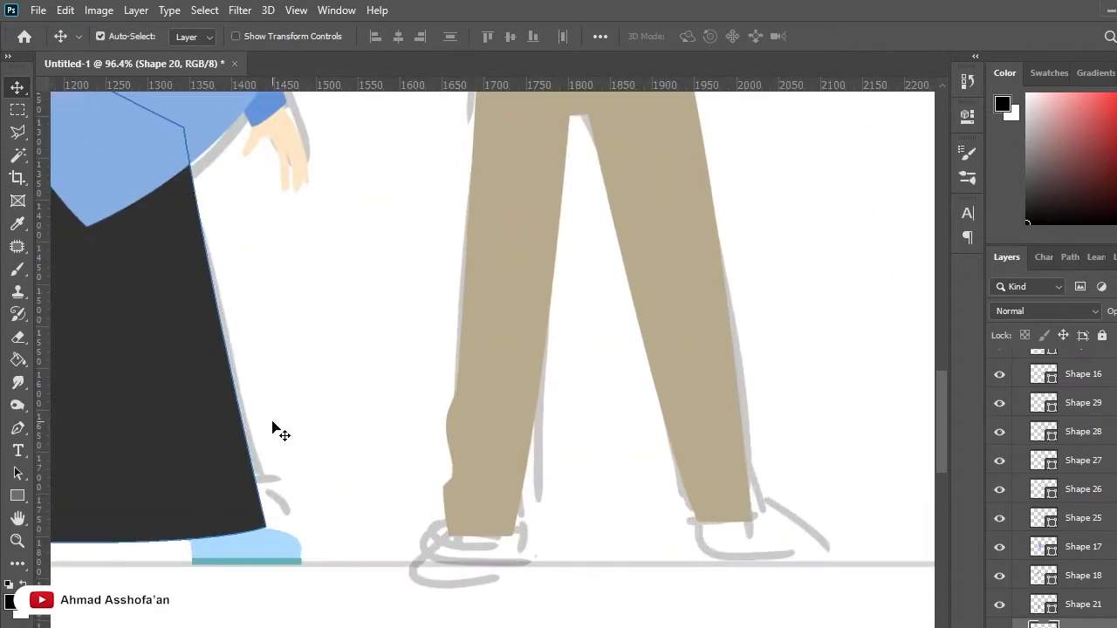
{"action": "key", "text": "p"}
{"action": "scroll", "coordinate": [459, 444], "scroll_direction": "up", "scroll_amount": 1}
{"action": "scroll", "coordinate": [498, 424], "scroll_direction": "up", "scroll_amount": 1}
{"action": "key", "text": "v"}
{"action": "left_click", "coordinate": [611, 371]}
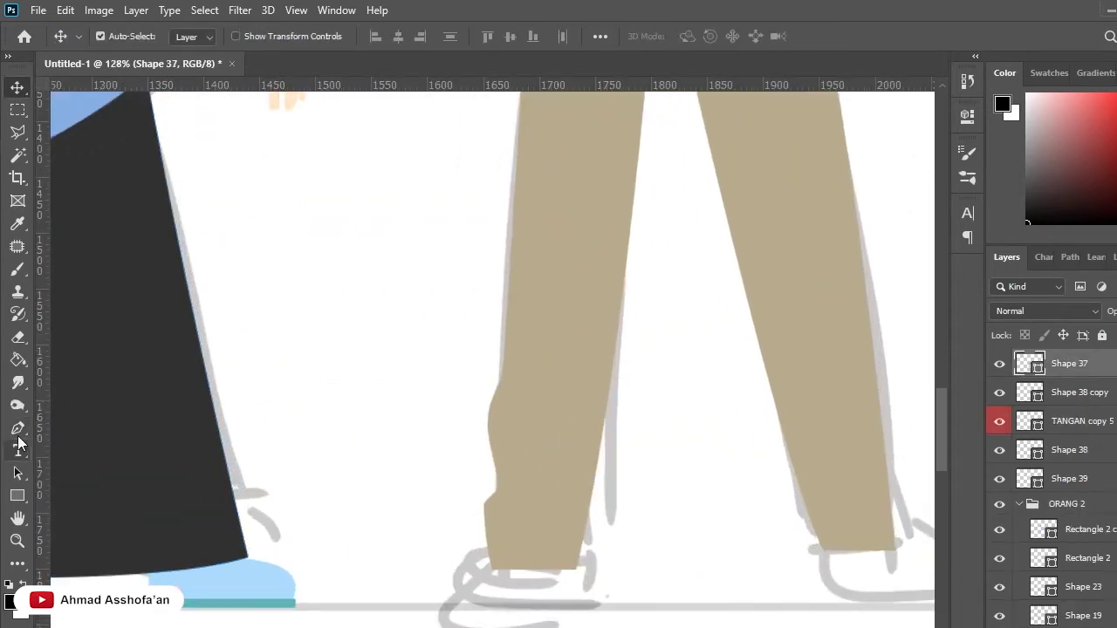
{"action": "key", "text": "p"}
{"action": "left_click_drag", "start_coordinate": [499, 432], "coordinate": [506, 419]}
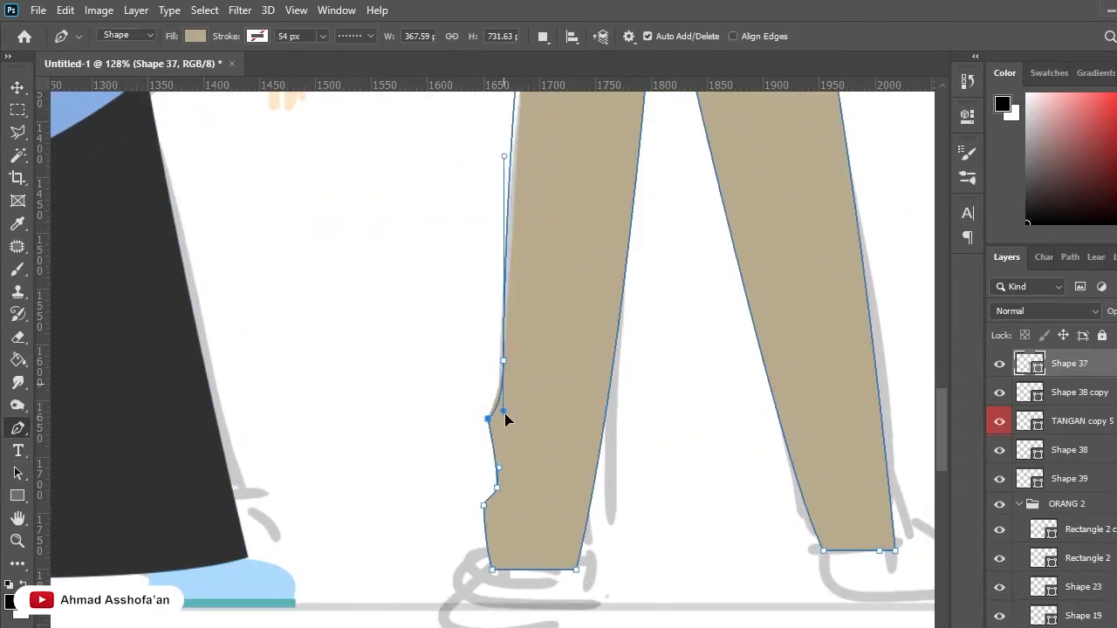
{"action": "key", "text": "v"}
{"action": "scroll", "coordinate": [527, 511], "scroll_direction": "down", "scroll_amount": 5}
{"action": "scroll", "coordinate": [376, 452], "scroll_direction": "up", "scroll_amount": 5}
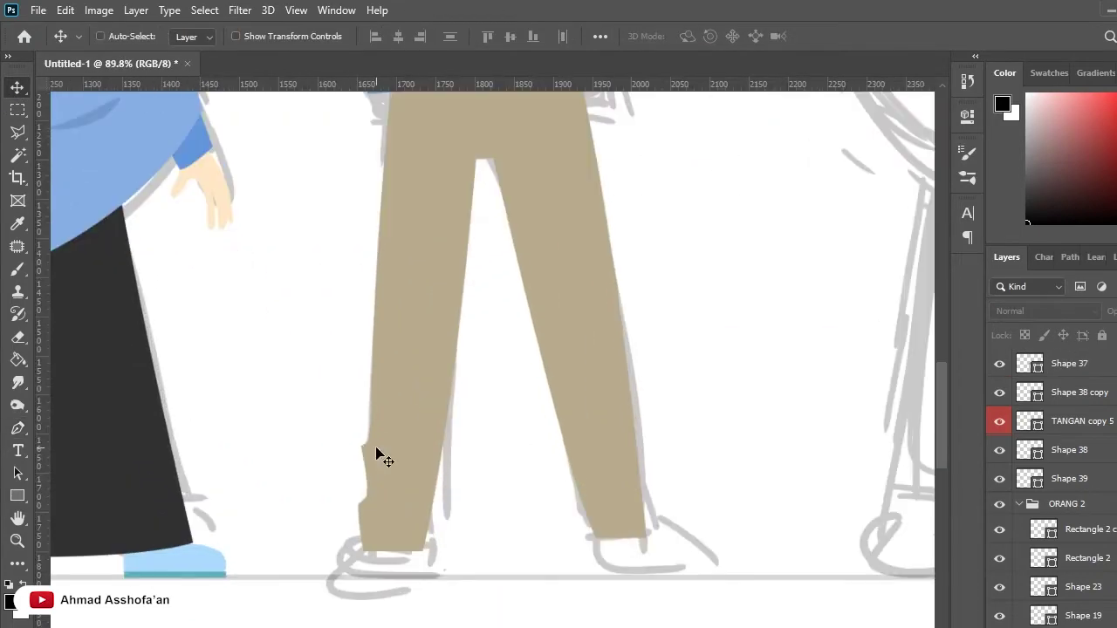
Add a point on the right leg edge, bending it outward and inward near the ankle.
{"action": "left_click", "coordinate": [635, 490]}
{"action": "key", "text": "p"}
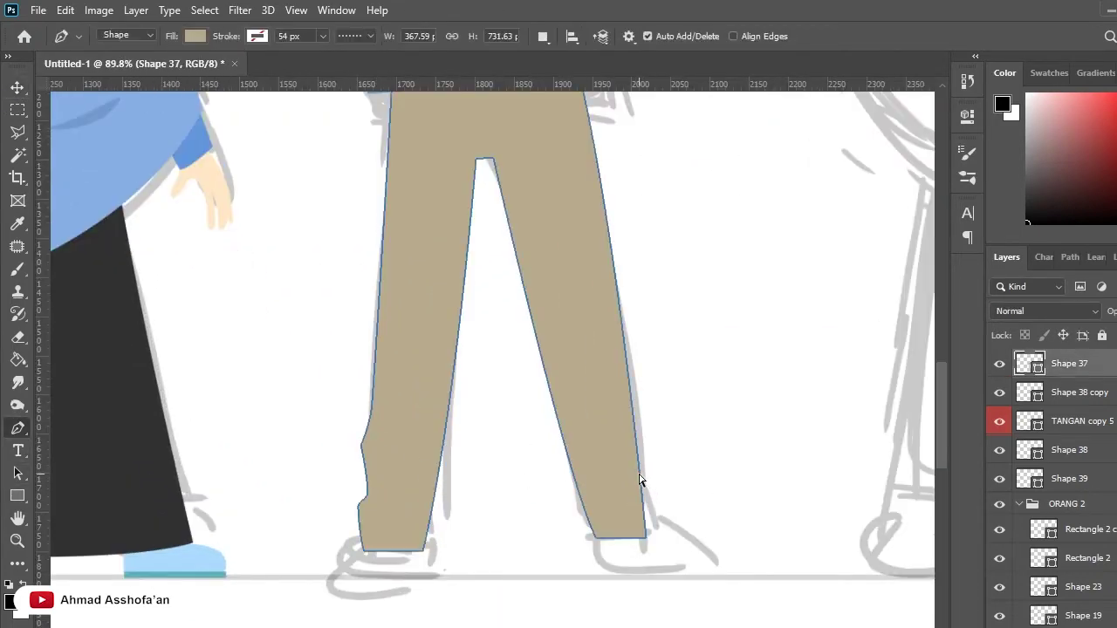
{"action": "left_click", "coordinate": [641, 477]}
{"action": "left_click_drag", "start_coordinate": [642, 476], "coordinate": [650, 476]}
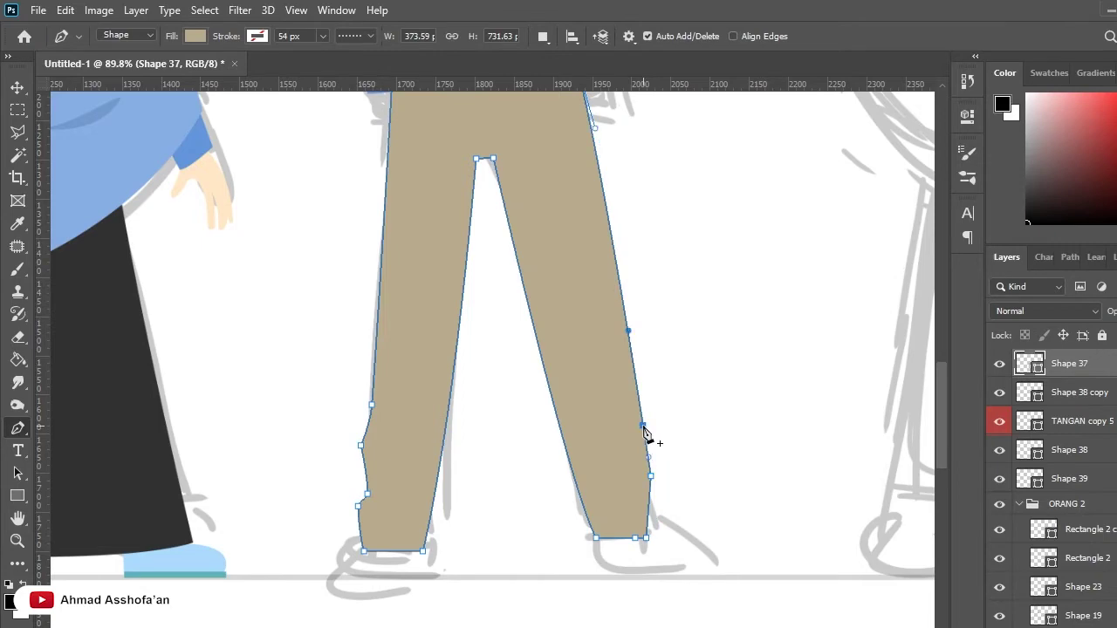
{"action": "left_click_drag", "start_coordinate": [643, 427], "coordinate": [632, 428]}
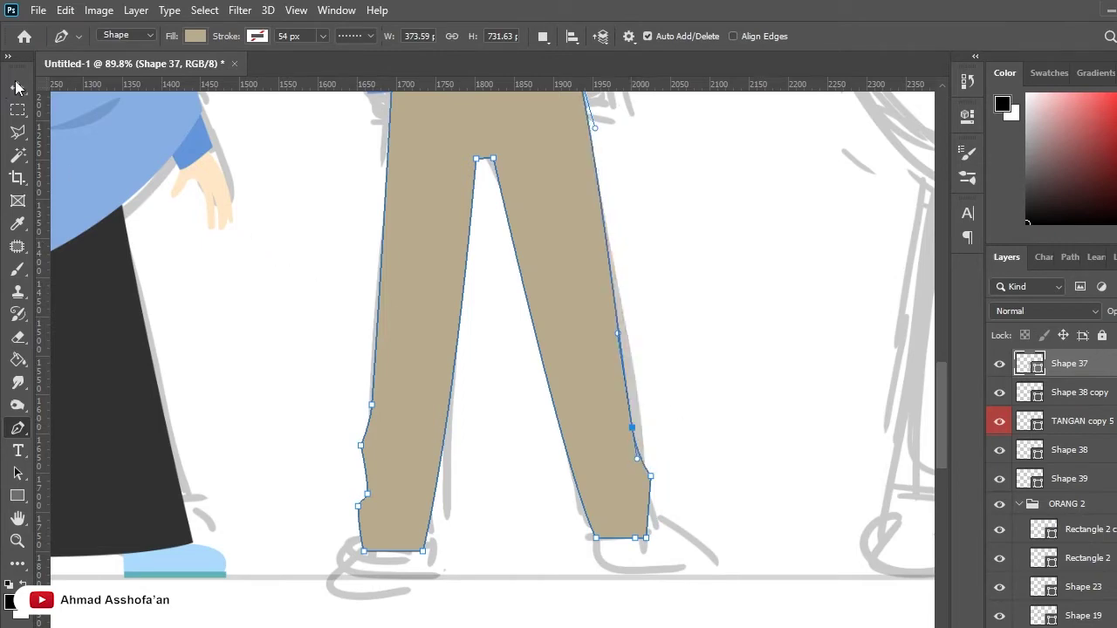
{"action": "left_click", "coordinate": [16, 87]}
{"action": "scroll", "coordinate": [688, 387], "scroll_direction": "down", "scroll_amount": 3}
{"action": "scroll", "coordinate": [571, 456], "scroll_direction": "down", "scroll_amount": 2}
{"action": "scroll", "coordinate": [341, 474], "scroll_direction": "up", "scroll_amount": 3}
{"action": "scroll", "coordinate": [210, 493], "scroll_direction": "up", "scroll_amount": 2}
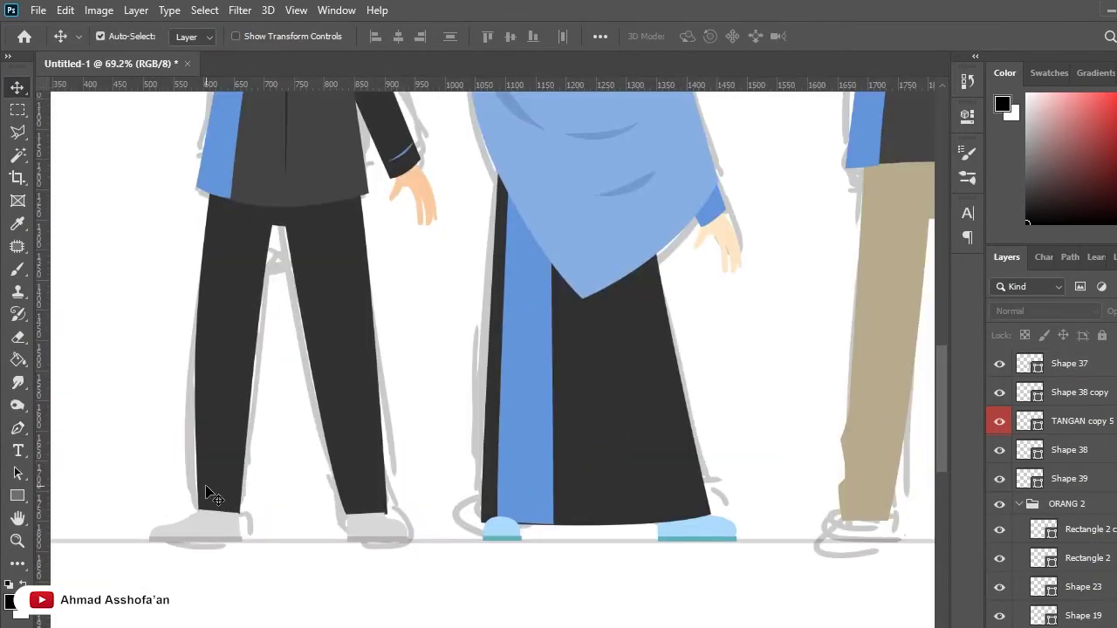
{"action": "scroll", "coordinate": [479, 418], "scroll_direction": "down", "scroll_amount": 3}
Trace the left shoe outline over the sketch, curving around the toe.
{"action": "scroll", "coordinate": [504, 417], "scroll_direction": "up", "scroll_amount": 2}
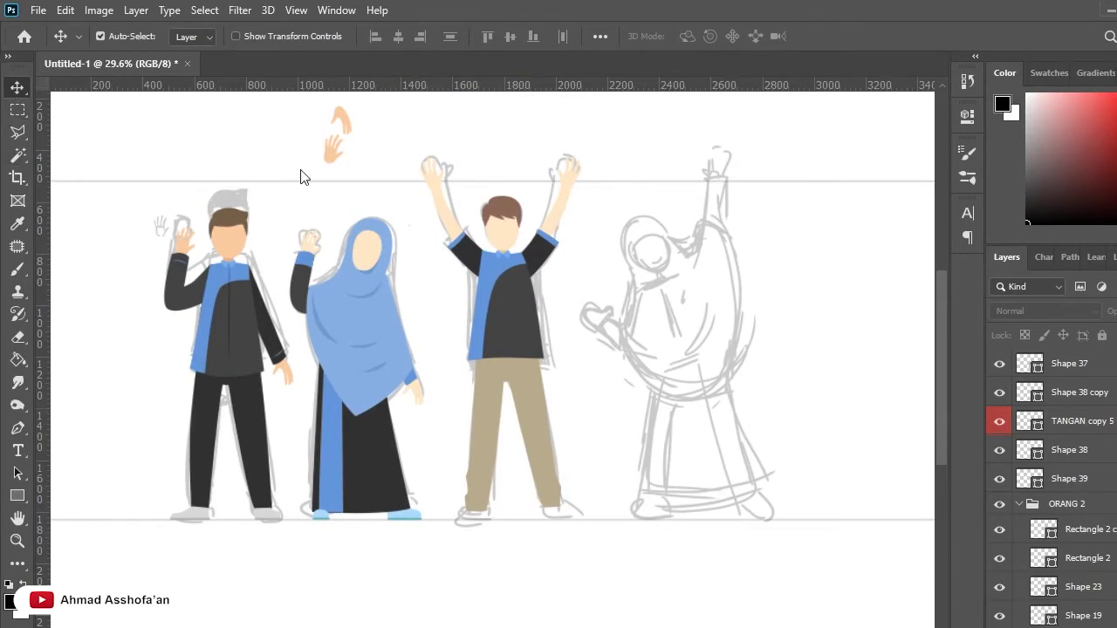
{"action": "scroll", "coordinate": [492, 272], "scroll_direction": "down", "scroll_amount": 1}
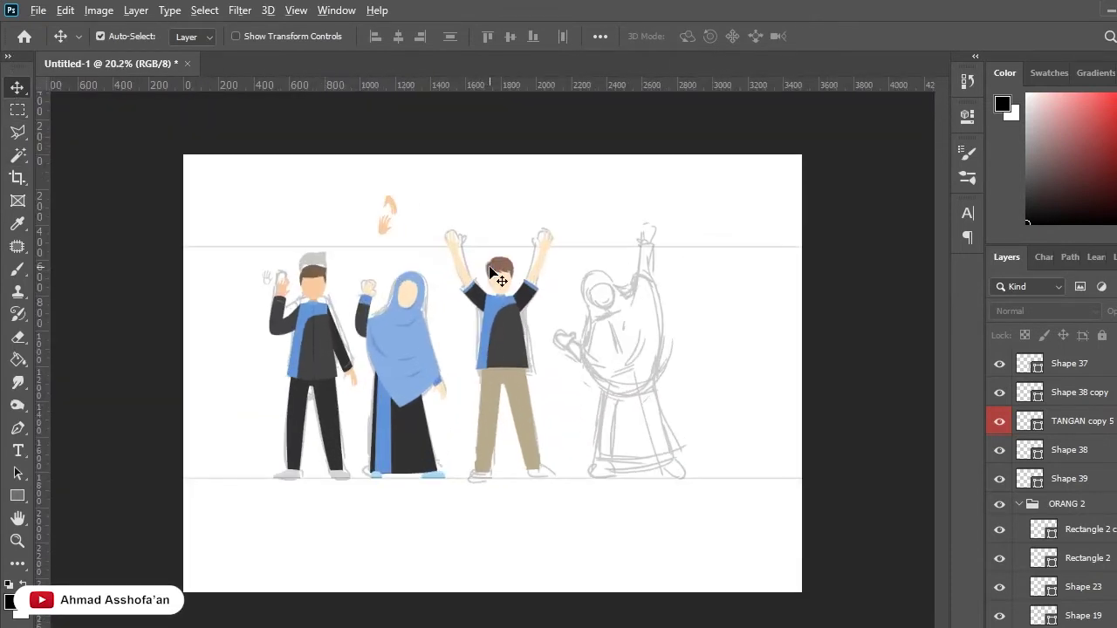
{"action": "scroll", "coordinate": [498, 288], "scroll_direction": "up", "scroll_amount": 1}
{"action": "scroll", "coordinate": [497, 341], "scroll_direction": "up", "scroll_amount": 2}
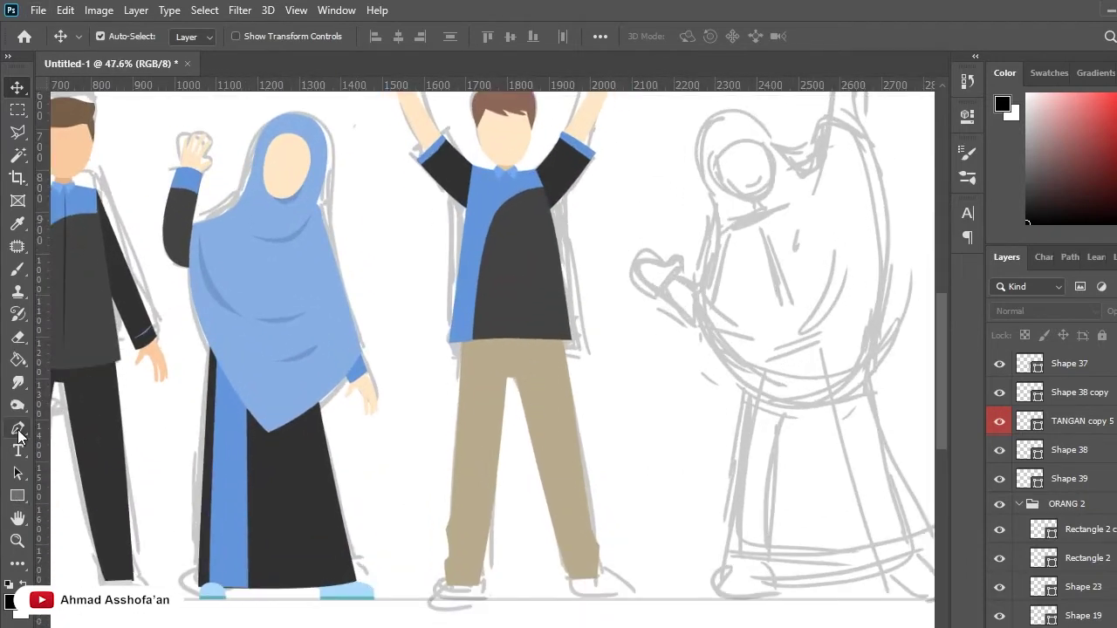
{"action": "left_click", "coordinate": [17, 427]}
{"action": "scroll", "coordinate": [563, 561], "scroll_direction": "up", "scroll_amount": 1}
{"action": "left_click", "coordinate": [557, 563]}
{"action": "left_click", "coordinate": [557, 587]}
{"action": "left_click", "coordinate": [462, 586]}
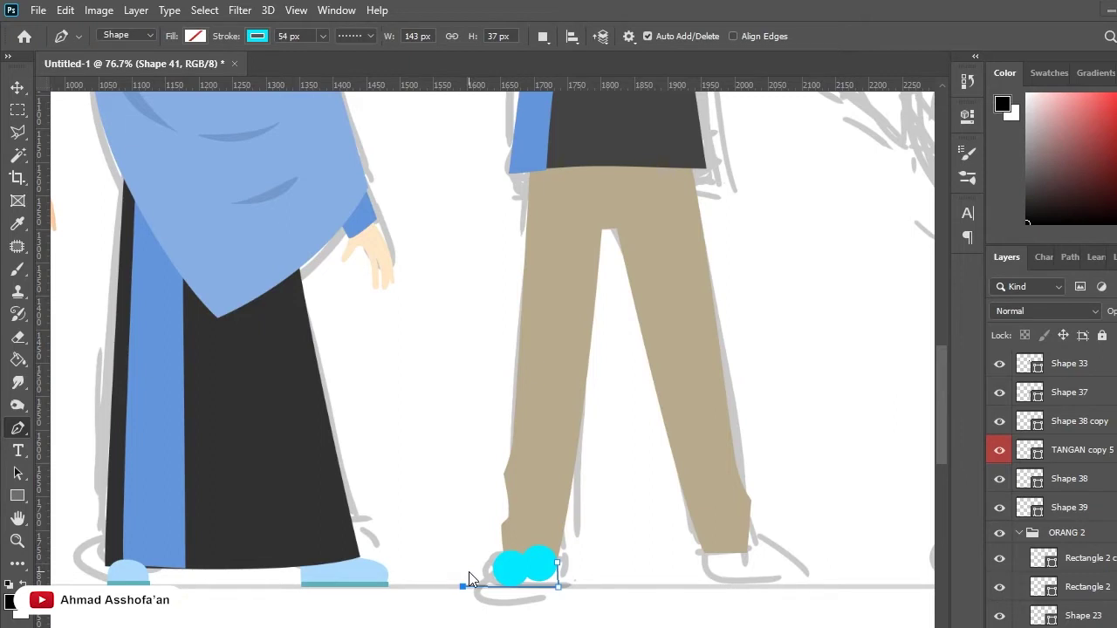
{"action": "left_click_drag", "start_coordinate": [469, 568], "coordinate": [524, 557]}
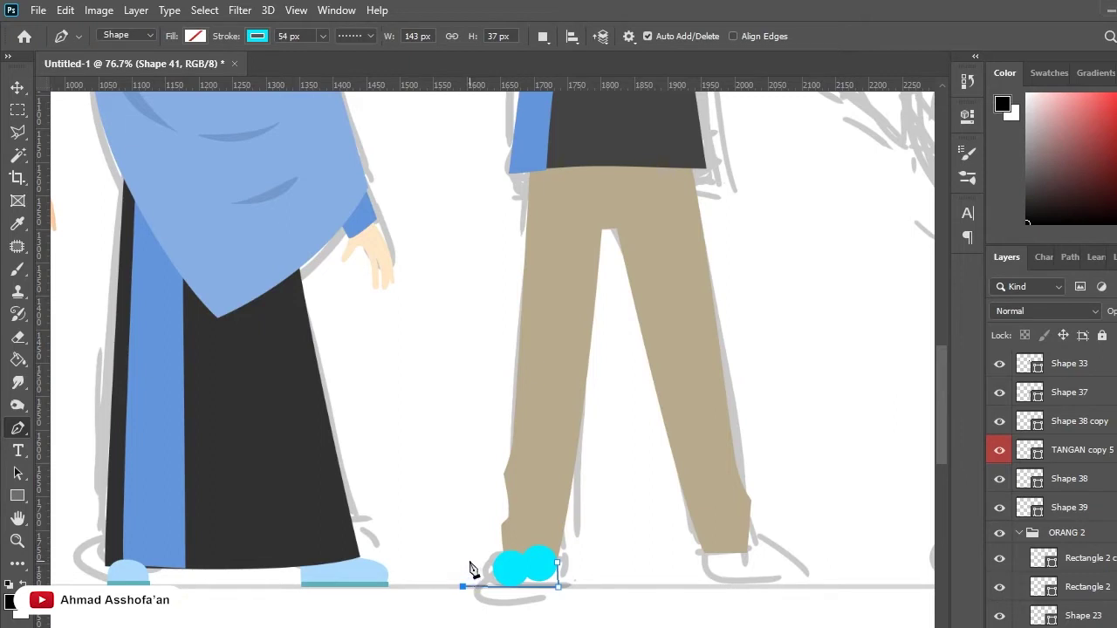
{"action": "left_click", "coordinate": [558, 565]}
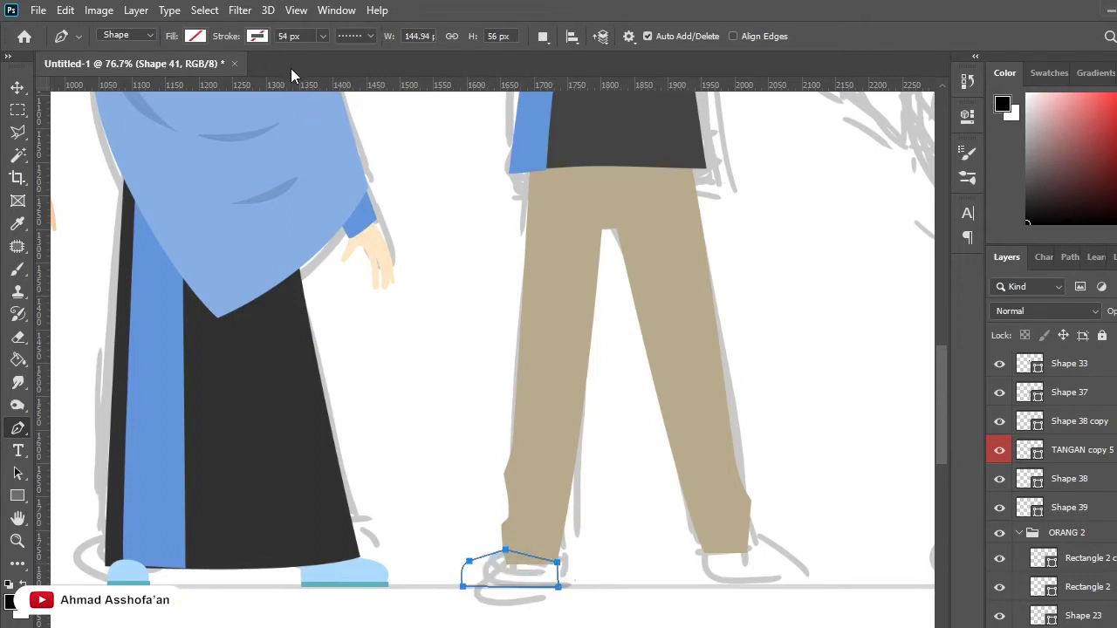
Fill the left shoe with brown sampled by the Eyedropper and zoom out to review.
{"action": "key", "text": "i"}
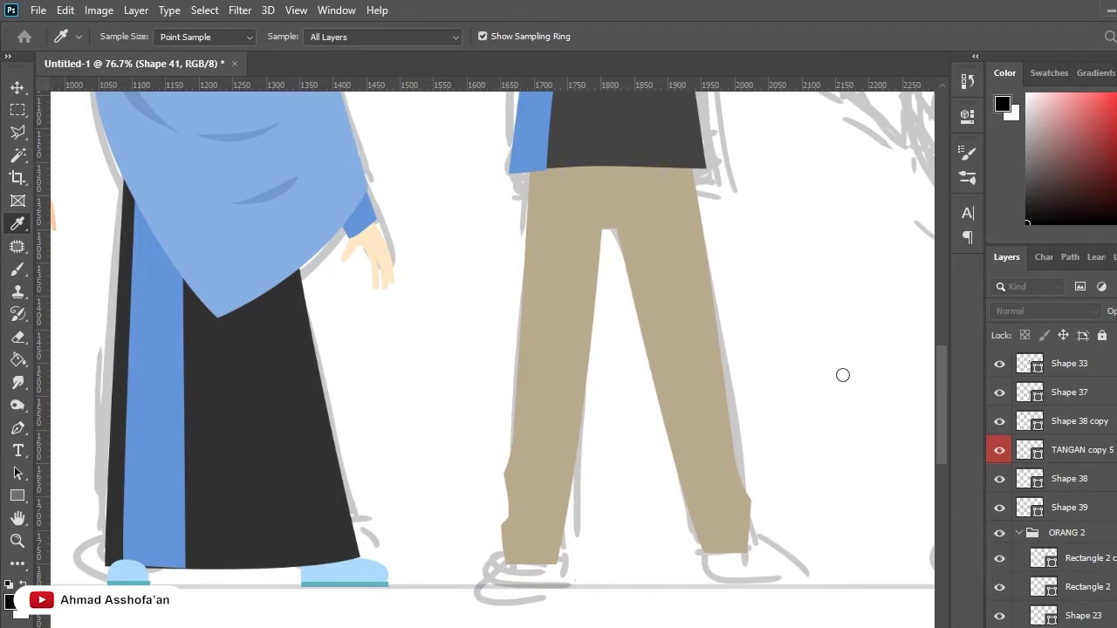
{"action": "key", "text": "p"}
{"action": "scroll", "coordinate": [616, 457], "scroll_direction": "down", "scroll_amount": 3, "text": "alt"}
{"action": "scroll", "coordinate": [616, 457], "scroll_direction": "up", "scroll_amount": 4, "text": "alt"}
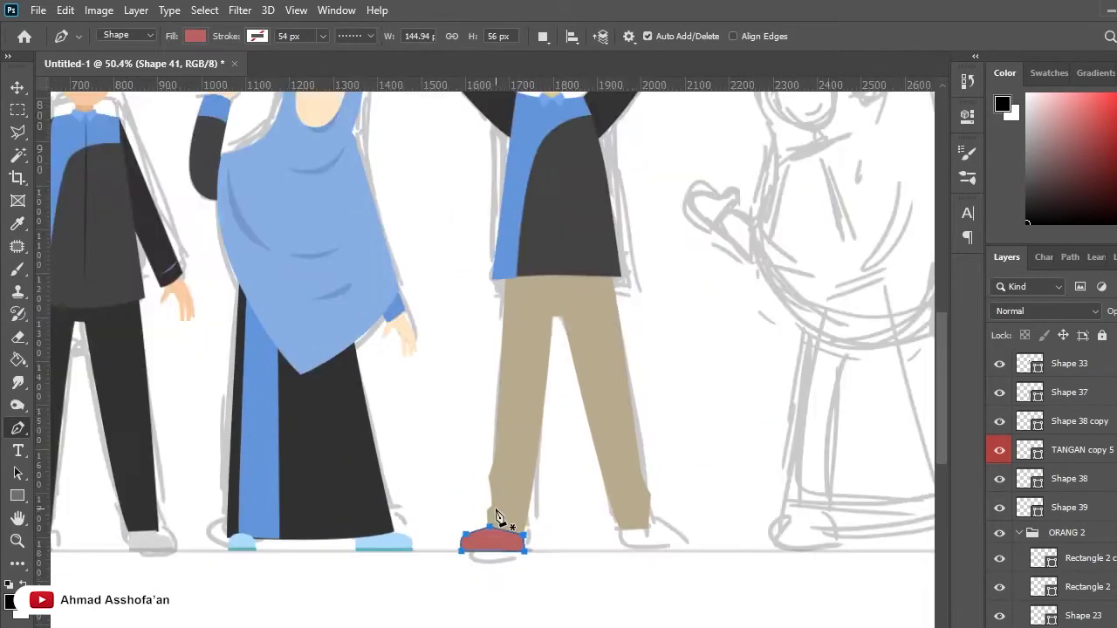
{"action": "key", "text": "i"}
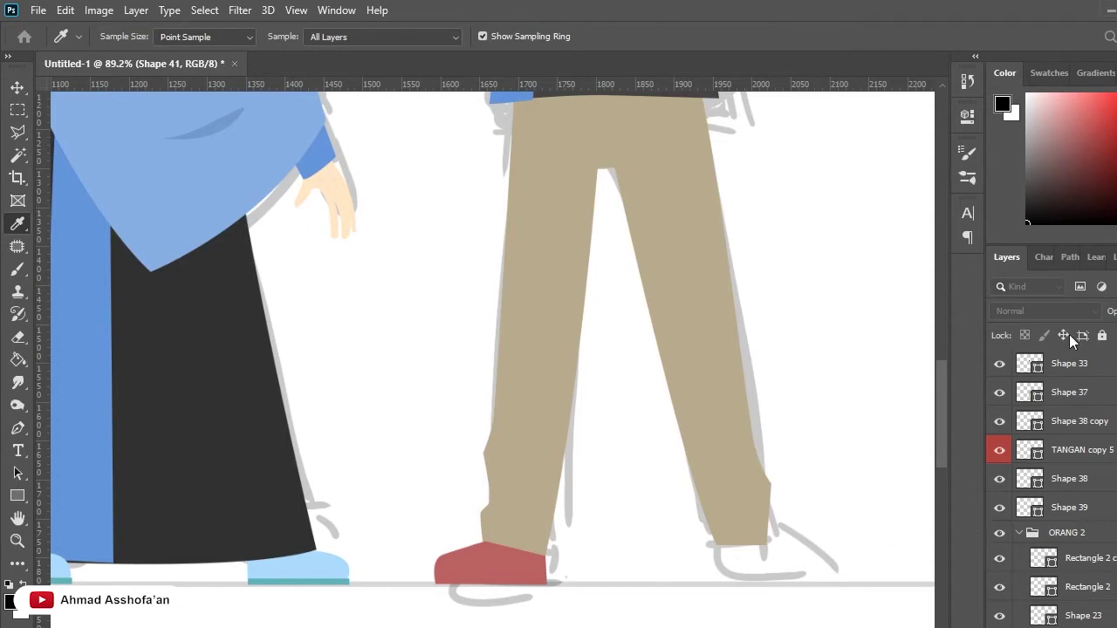
{"action": "key", "text": "p"}
{"action": "left_click", "coordinate": [17, 88]}
{"action": "key", "text": "ctrl+0"}
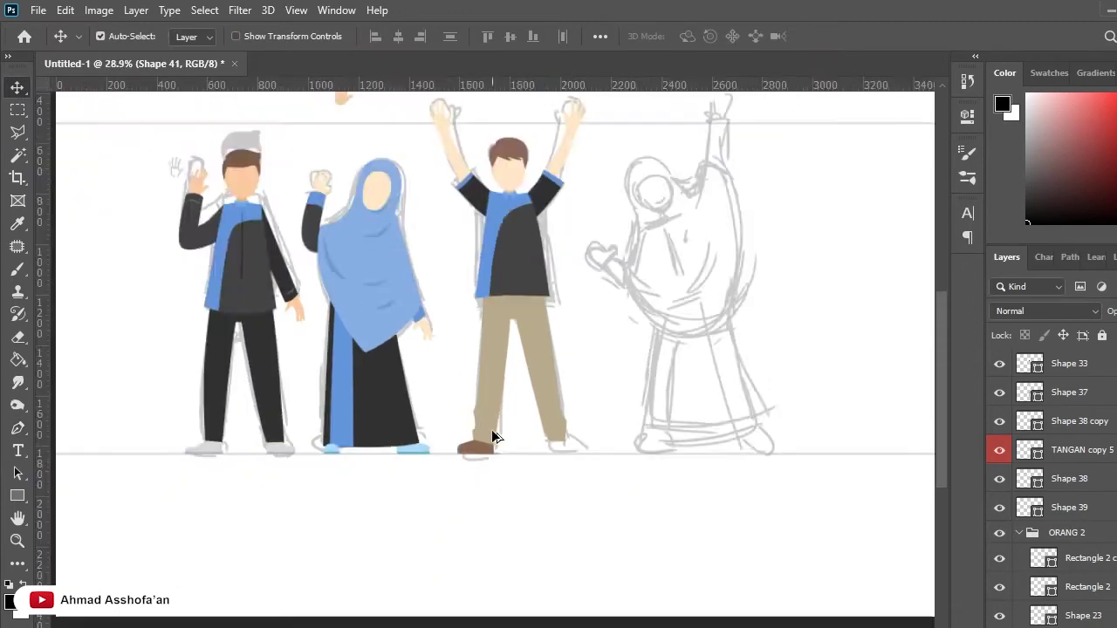
{"action": "scroll", "coordinate": [491, 442], "scroll_direction": "up", "scroll_amount": 3}
{"action": "scroll", "coordinate": [60, 439], "scroll_direction": "up", "scroll_amount": 2}
Trace the second shoe under the right leg with a curved toe.
{"action": "key", "text": "p"}
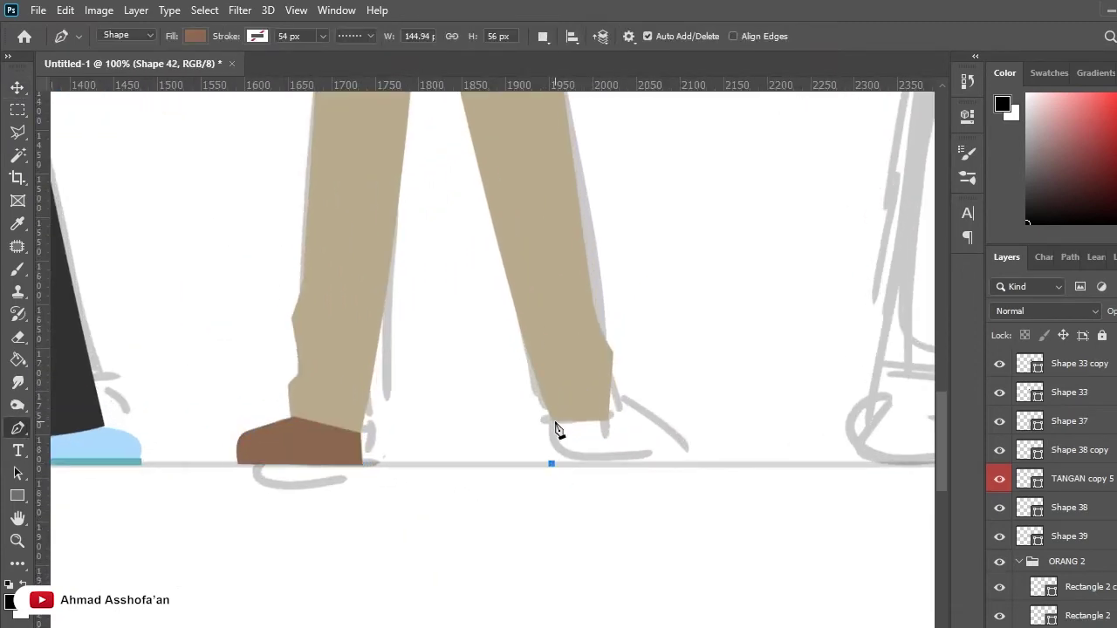
{"action": "left_click", "coordinate": [555, 423]}
{"action": "left_click", "coordinate": [608, 420]}
{"action": "left_click_drag", "start_coordinate": [628, 436], "coordinate": [655, 476]}
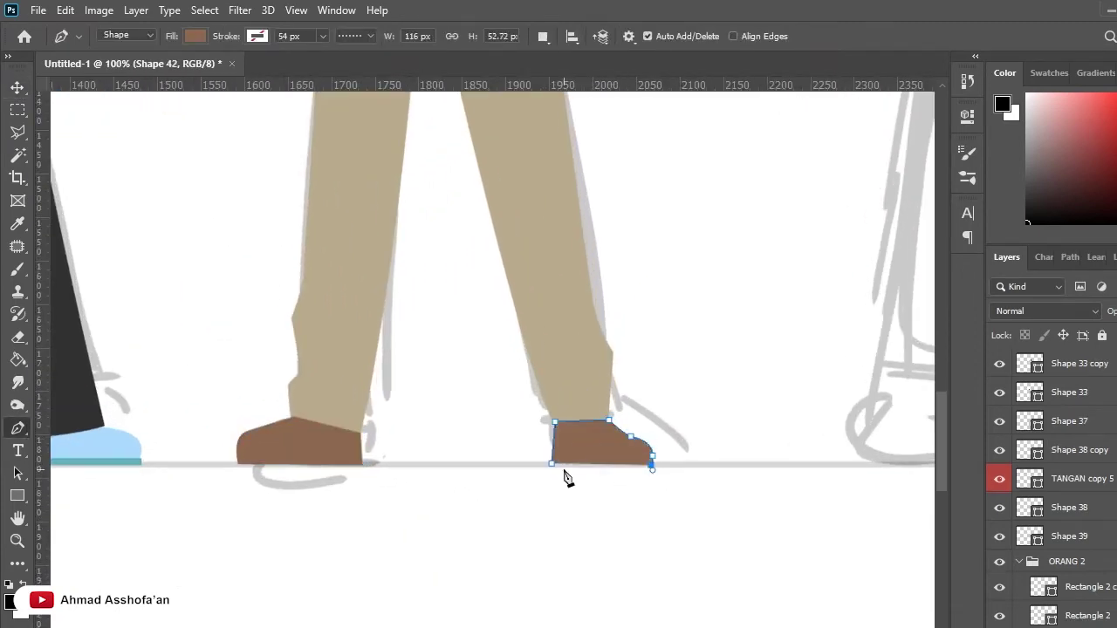
{"action": "key", "text": "v"}
{"action": "key", "text": "ctrl+0"}
{"action": "scroll", "coordinate": [529, 474], "scroll_direction": "up", "scroll_amount": 2}
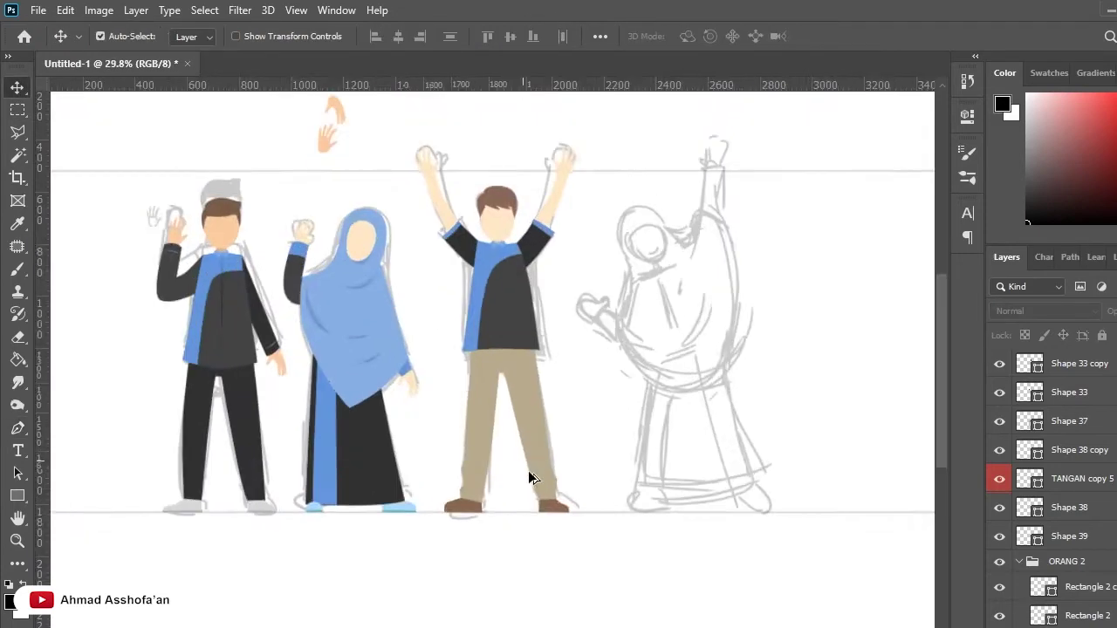
{"action": "scroll", "coordinate": [623, 519], "scroll_direction": "up", "scroll_amount": 3}
{"action": "key", "text": "p"}
{"action": "key", "text": "v"}
{"action": "left_click", "coordinate": [623, 519]}
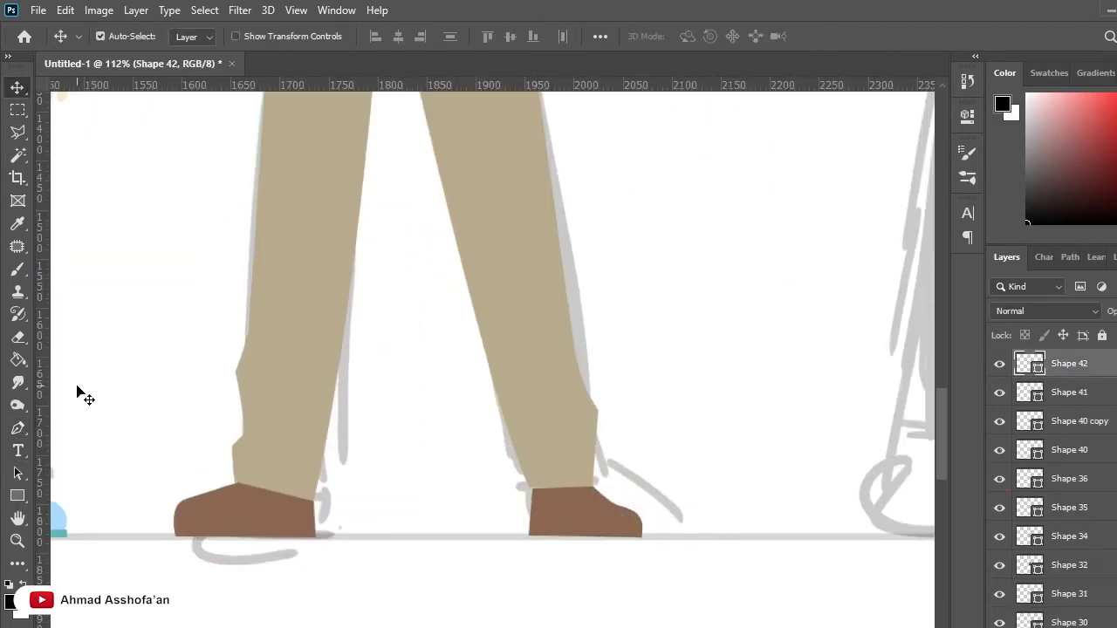
{"action": "key", "text": "p"}
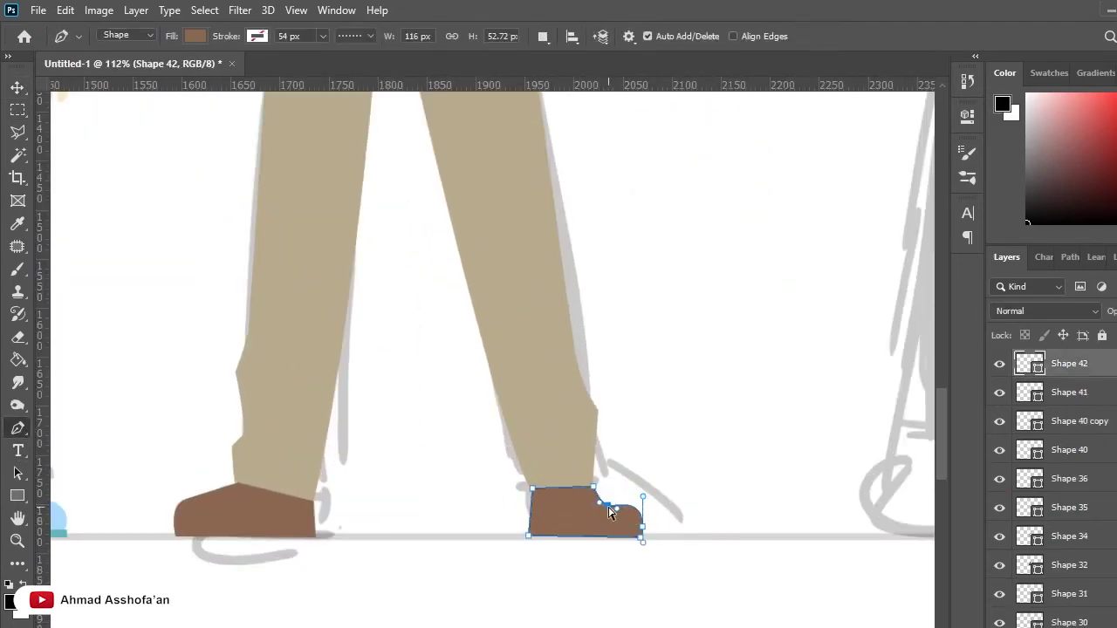
Draw a thin dark brown sole strip rectangle under the left shoe.
{"action": "key", "text": "u"}
{"action": "left_click_drag", "start_coordinate": [173, 536], "coordinate": [318, 536]}
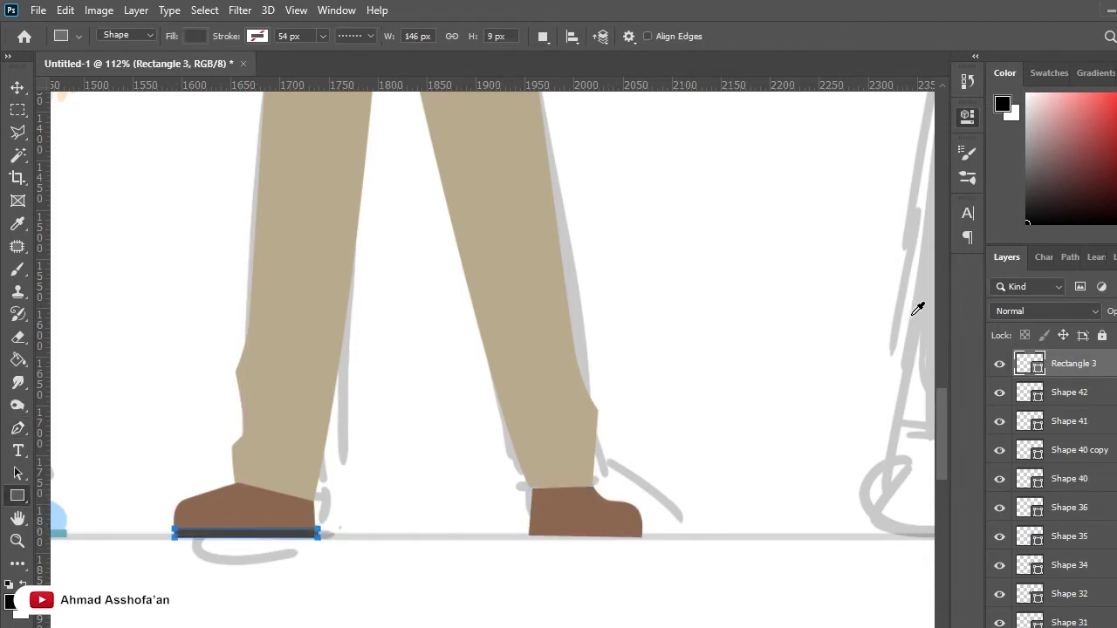
{"action": "key", "text": "i"}
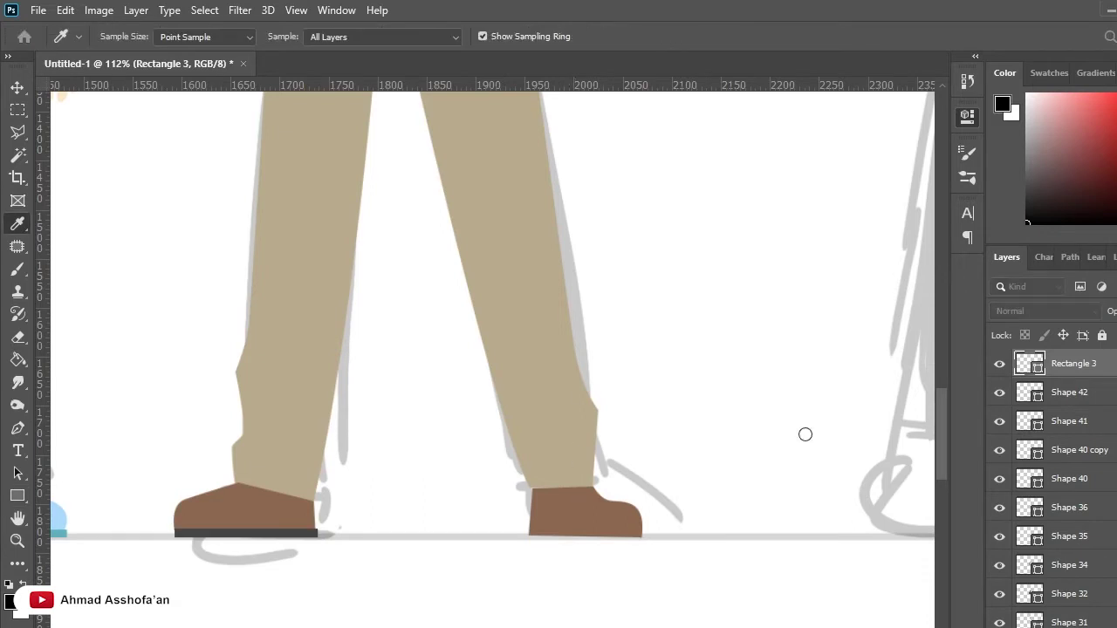
{"action": "key", "text": "u"}
{"action": "key", "text": "v"}
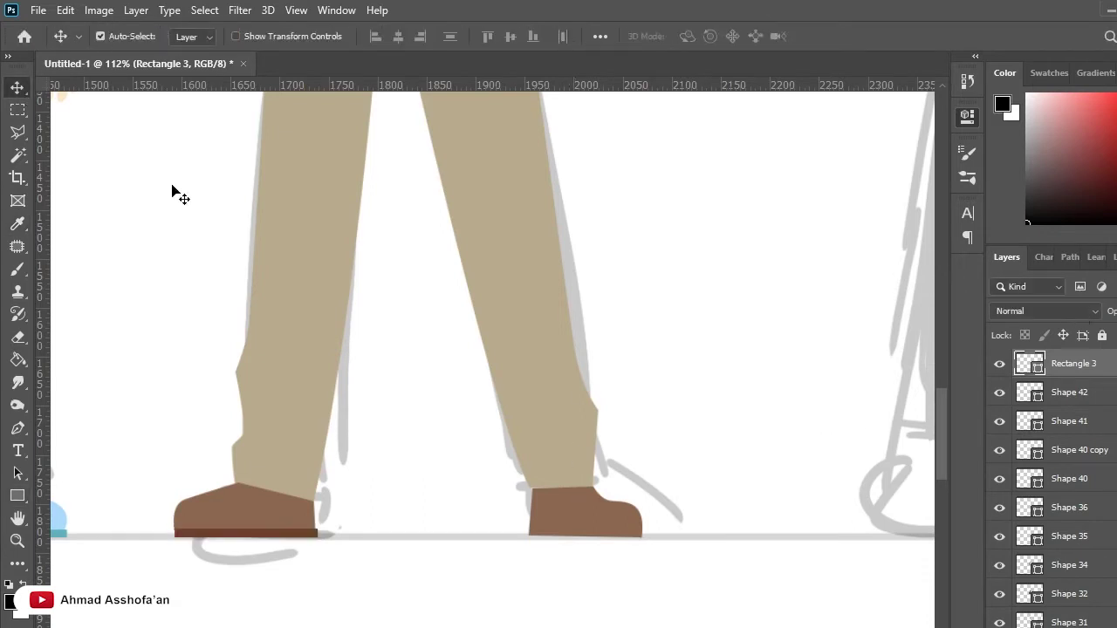
Nudge the sole strip up and place a copy, Rectangle 3 copy, under the right shoe.
{"action": "key", "text": "Up"}
{"action": "key", "text": "Up"}
{"action": "key", "text": "Up"}
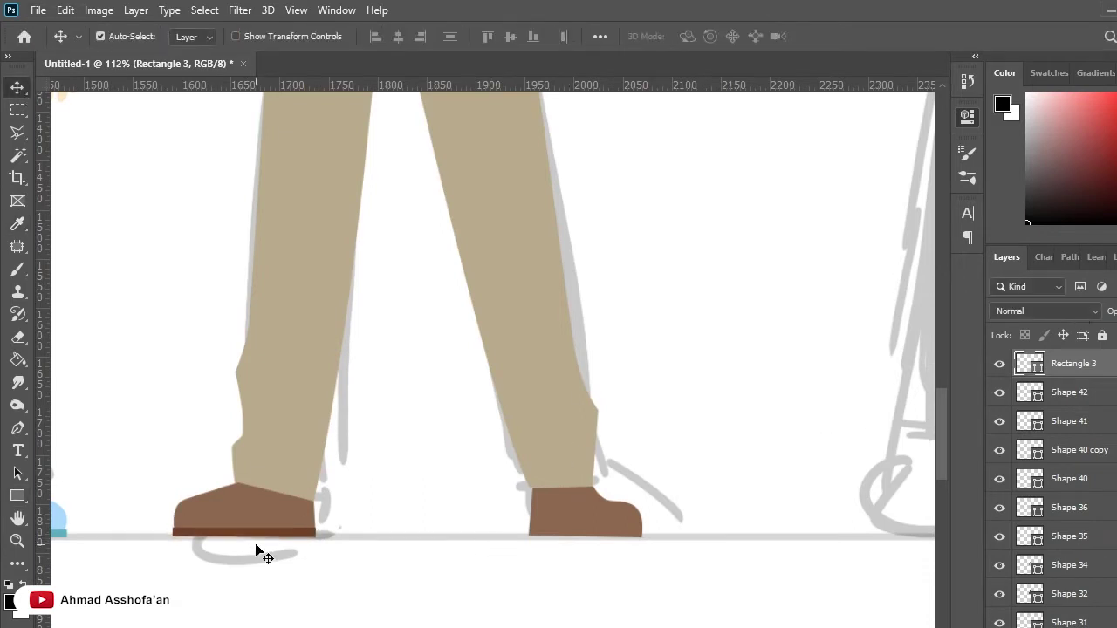
{"action": "left_click_drag", "start_coordinate": [253, 532], "coordinate": [608, 531]}
{"action": "key", "text": "ctrl+t"}
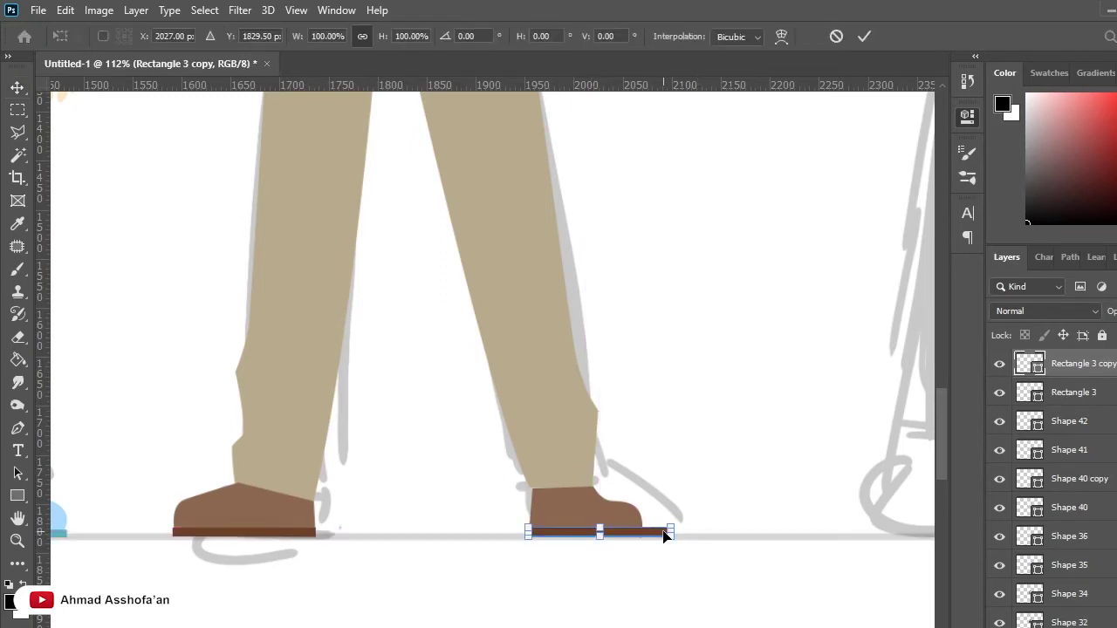
{"action": "key", "text": "Return"}
{"action": "scroll", "coordinate": [326, 394], "scroll_direction": "down", "scroll_amount": 3}
{"action": "scroll", "coordinate": [448, 405], "scroll_direction": "down", "scroll_amount": 2}
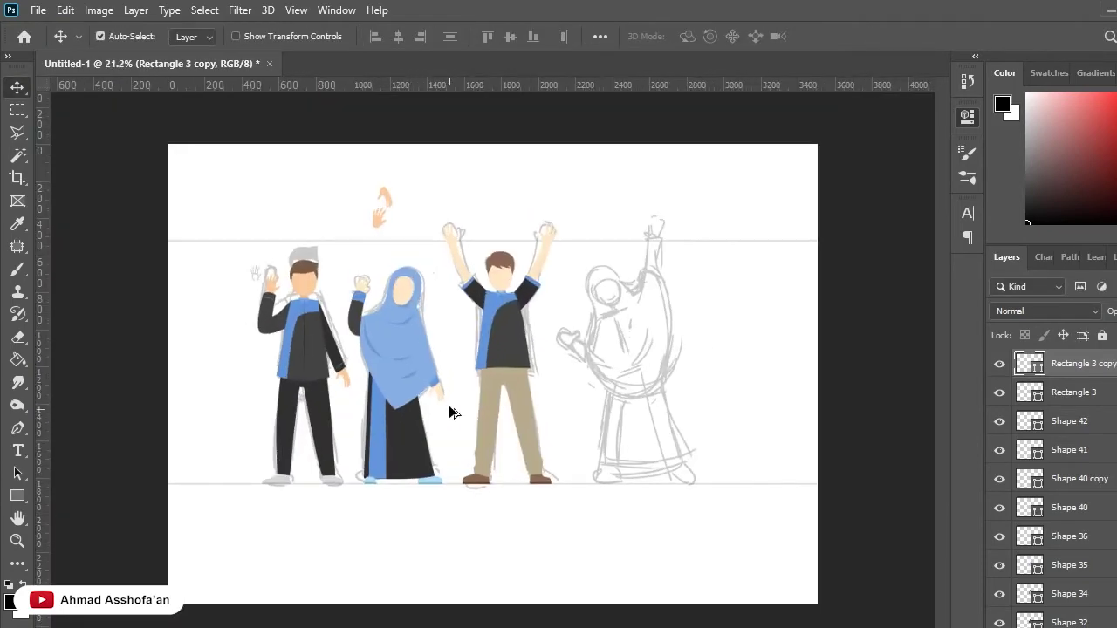
Draw a four-point waistband shape across the third figure's trouser top, bowing its top edge into a curve.
{"action": "scroll", "coordinate": [566, 364], "scroll_direction": "up", "scroll_amount": 5}
{"action": "left_click", "coordinate": [428, 388]}
{"action": "key", "text": "p"}
{"action": "scroll", "coordinate": [371, 445], "scroll_direction": "up", "scroll_amount": 2}
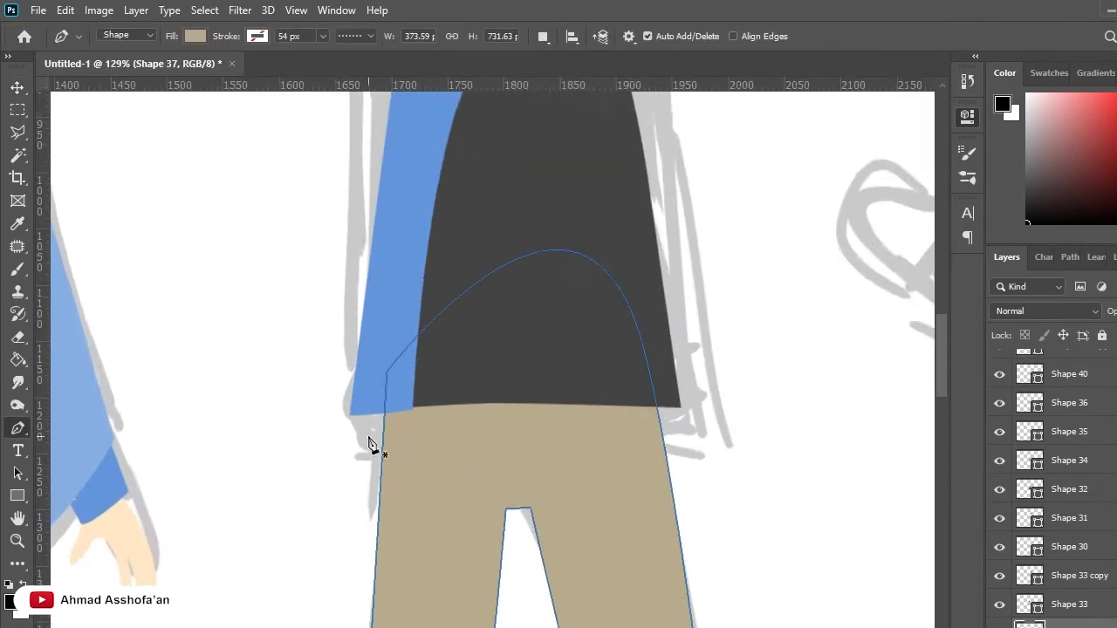
{"action": "scroll", "coordinate": [371, 445], "scroll_direction": "up", "scroll_amount": 1}
{"action": "left_click", "coordinate": [384, 435]}
{"action": "left_click", "coordinate": [539, 430]}
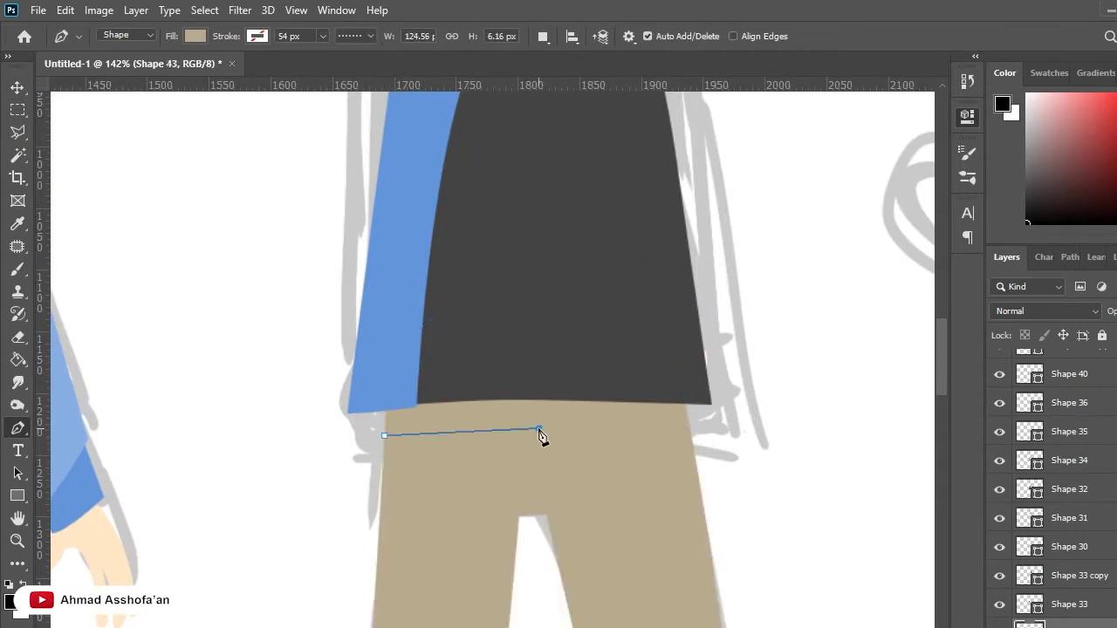
{"action": "left_click", "coordinate": [690, 434]}
{"action": "left_click", "coordinate": [386, 401]}
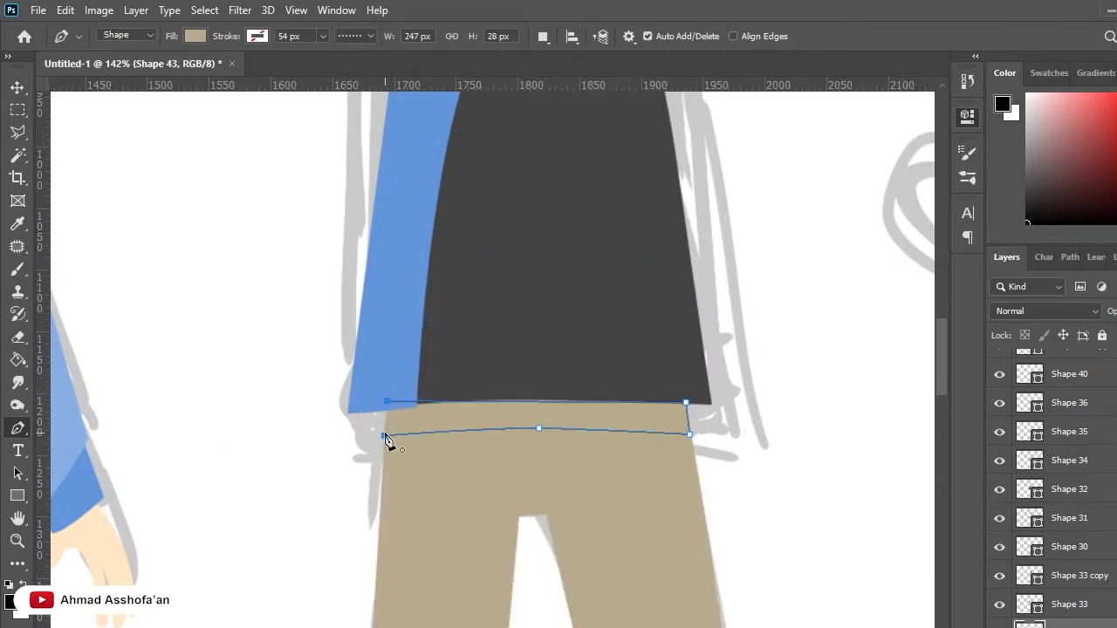
{"action": "mouse_move", "coordinate": [538, 403]}
{"action": "left_mouse_down"}
{"action": "mouse_move", "coordinate": [537, 392]}
{"action": "mouse_move", "coordinate": [541, 420]}
{"action": "left_mouse_up"}
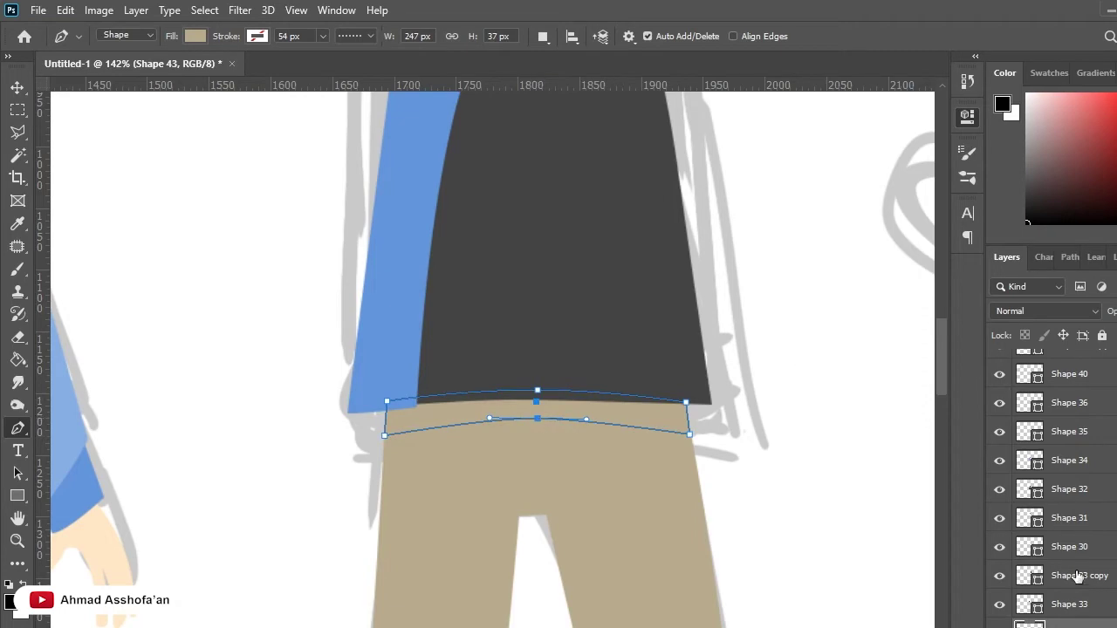
Move the waistband layer, Shape 43, above Shape 37 and zoom out to see all figures.
{"action": "scroll", "coordinate": [1078, 576], "scroll_direction": "down", "scroll_amount": 3}
{"action": "left_click_drag", "start_coordinate": [1078, 490], "coordinate": [1079, 524]}
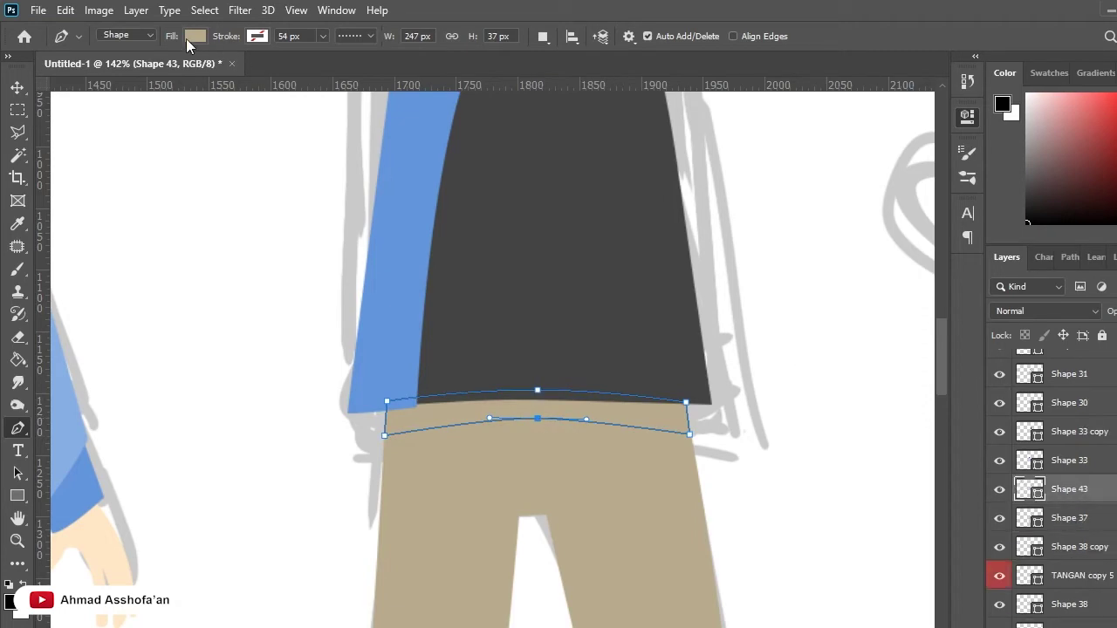
{"action": "key", "text": "i"}
{"action": "key", "text": "p"}
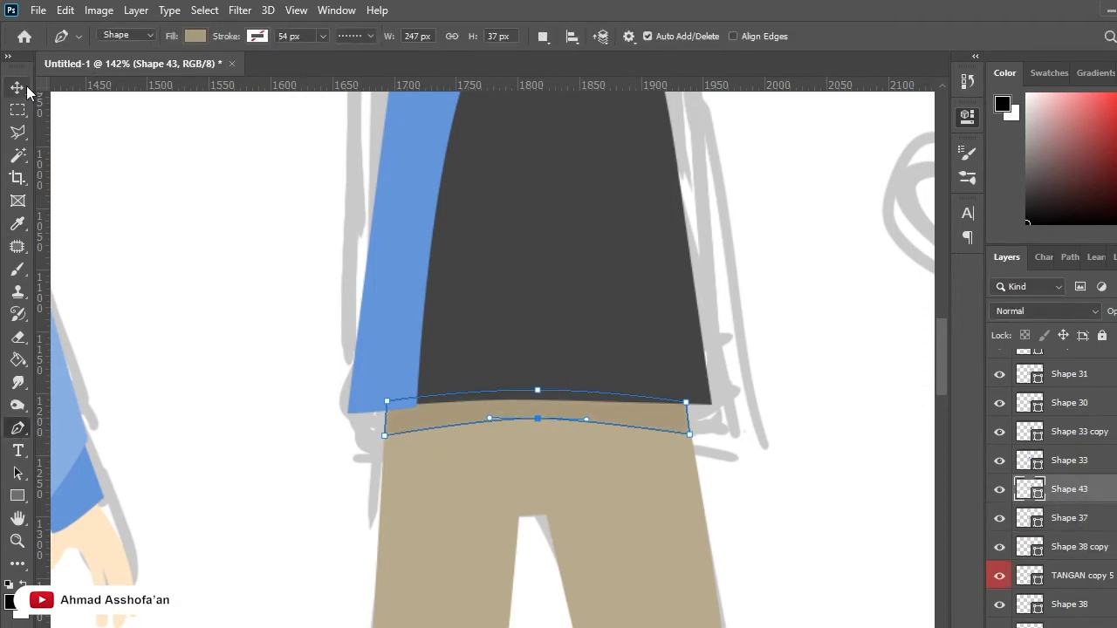
{"action": "key", "text": "v"}
{"action": "key", "text": "ctrl+minus"}
{"action": "key", "text": "ctrl+minus"}
{"action": "key", "text": "ctrl+minus"}
{"action": "scroll", "coordinate": [501, 378], "scroll_direction": "up", "scroll_amount": 3}
{"action": "scroll", "coordinate": [512, 372], "scroll_direction": "up", "scroll_amount": 3}
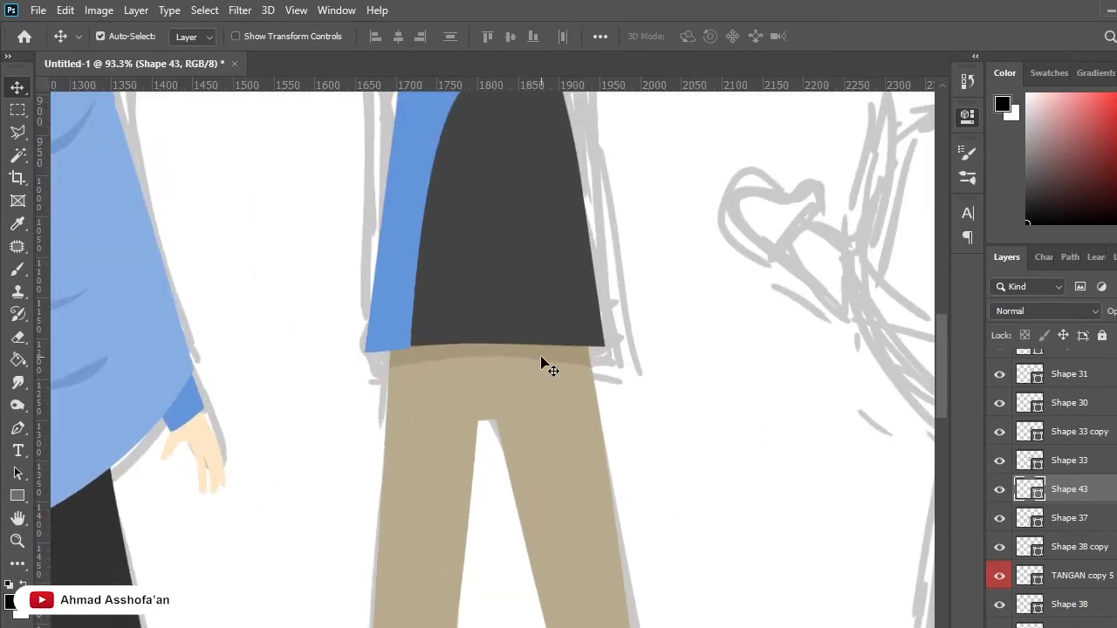
Sample a colour with the Eyedropper, then fit the whole image on screen.
{"action": "key", "text": "i"}
{"action": "key", "text": "v"}
{"action": "key", "text": "ctrl+0"}
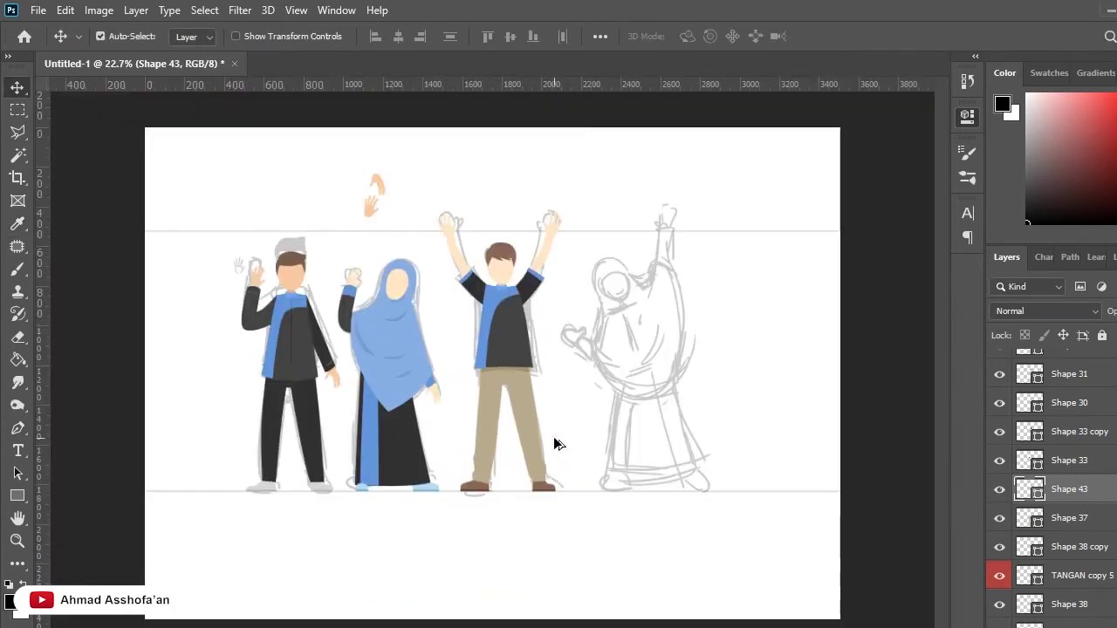
{"action": "scroll", "coordinate": [498, 381], "scroll_direction": "up", "scroll_amount": 2}
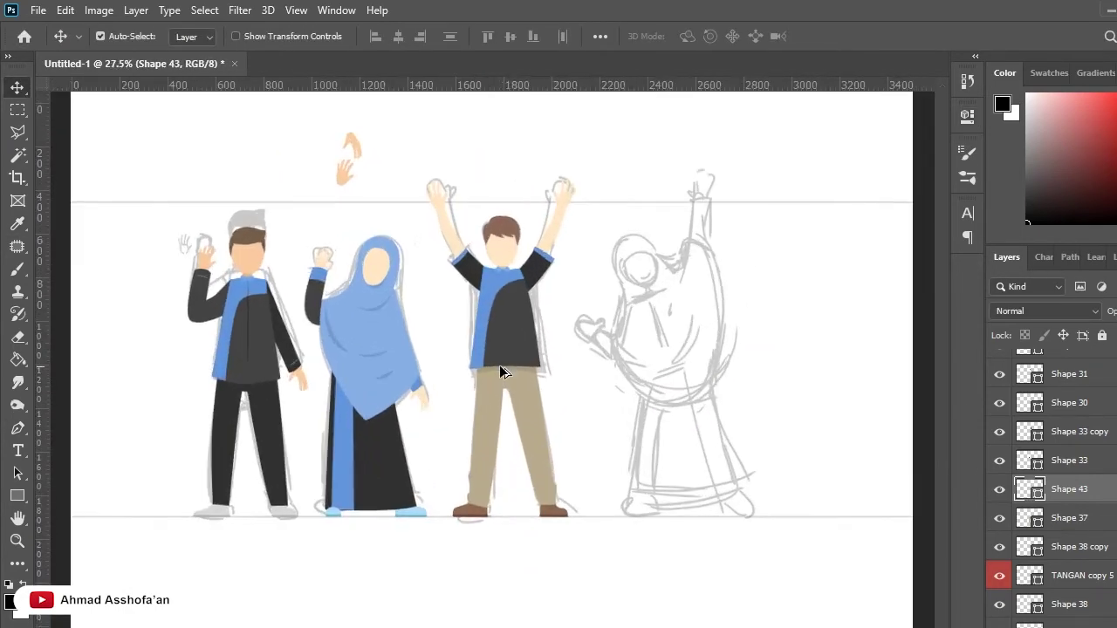
{"action": "scroll", "coordinate": [498, 382], "scroll_direction": "up", "scroll_amount": 2}
{"action": "scroll", "coordinate": [569, 236], "scroll_direction": "down", "scroll_amount": 1}
{"action": "scroll", "coordinate": [1088, 506], "scroll_direction": "down", "scroll_amount": 3}
{"action": "scroll", "coordinate": [1088, 506], "scroll_direction": "down", "scroll_amount": 3}
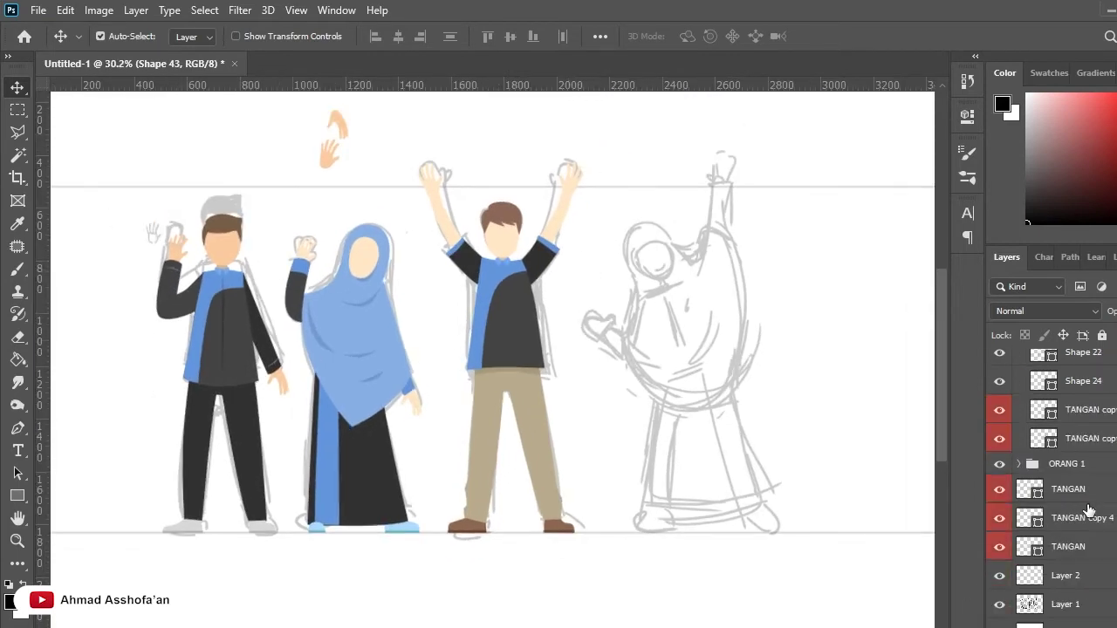
Marquee-select the third figure's shapes and group them into Group 1, toggling its visibility to check.
{"action": "left_click_drag", "start_coordinate": [582, 120], "coordinate": [436, 602]}
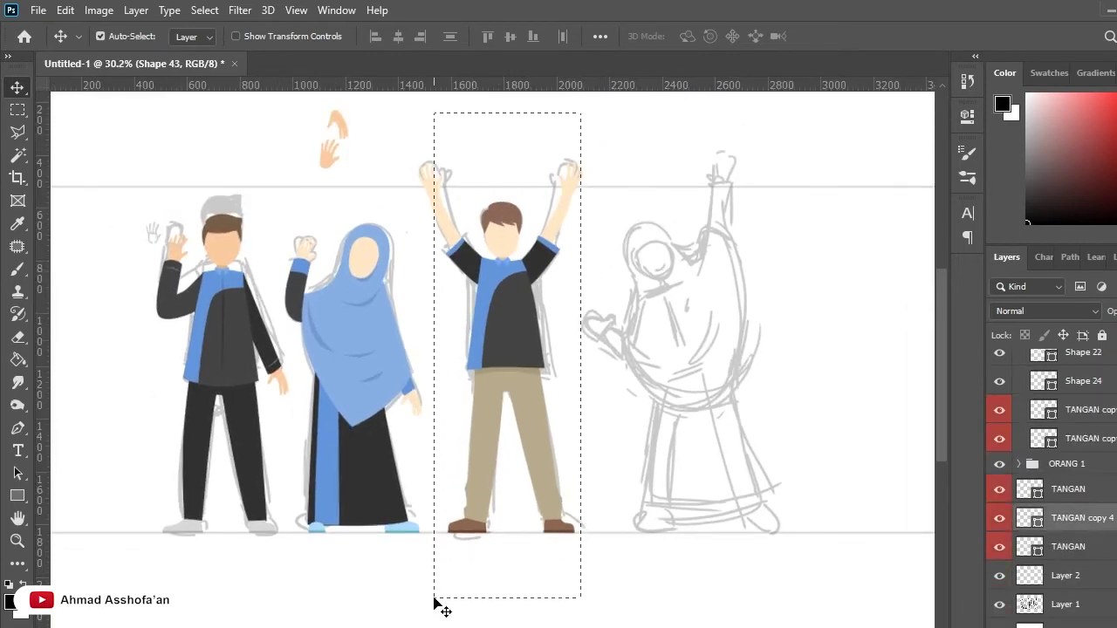
{"action": "key", "text": "ctrl+g"}
{"action": "left_click", "coordinate": [996, 361]}
{"action": "left_click", "coordinate": [999, 359]}
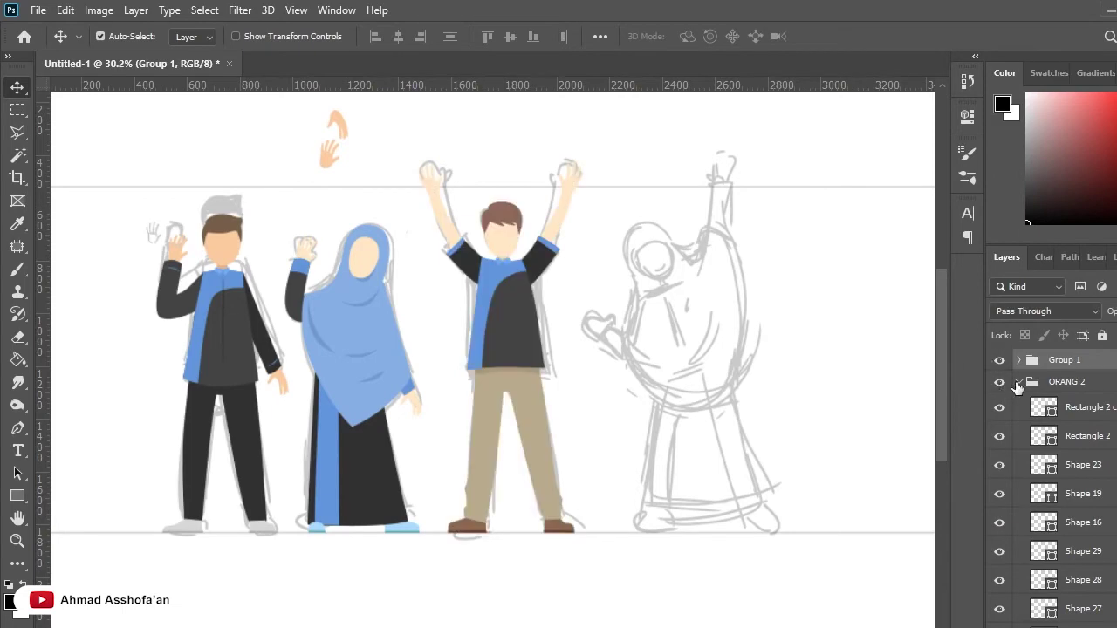
Collapse ORANG 2 and toggle ORANG 2 and Group 1 visibility to compare against the sketch.
{"action": "left_click", "coordinate": [1018, 381]}
{"action": "left_click", "coordinate": [999, 381]}
{"action": "left_click", "coordinate": [999, 382]}
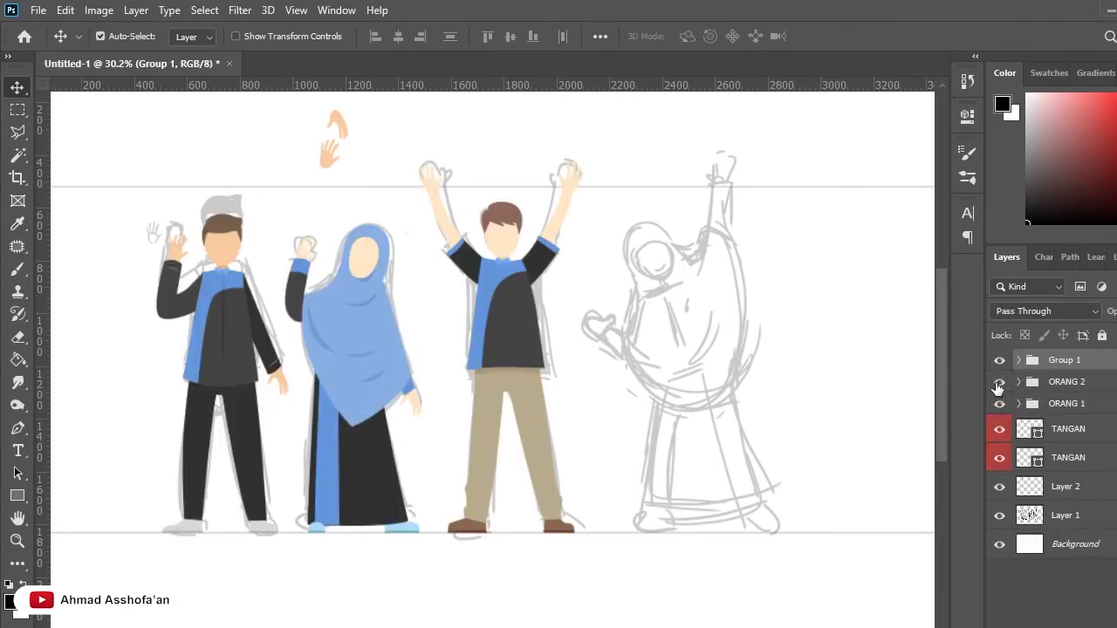
{"action": "left_click", "coordinate": [999, 359]}
{"action": "left_click", "coordinate": [999, 359]}
{"action": "scroll", "coordinate": [690, 349], "scroll_direction": "down", "scroll_amount": 3}
{"action": "scroll", "coordinate": [633, 361], "scroll_direction": "up", "scroll_amount": 1}
{"action": "scroll", "coordinate": [649, 397], "scroll_direction": "up", "scroll_amount": 3}
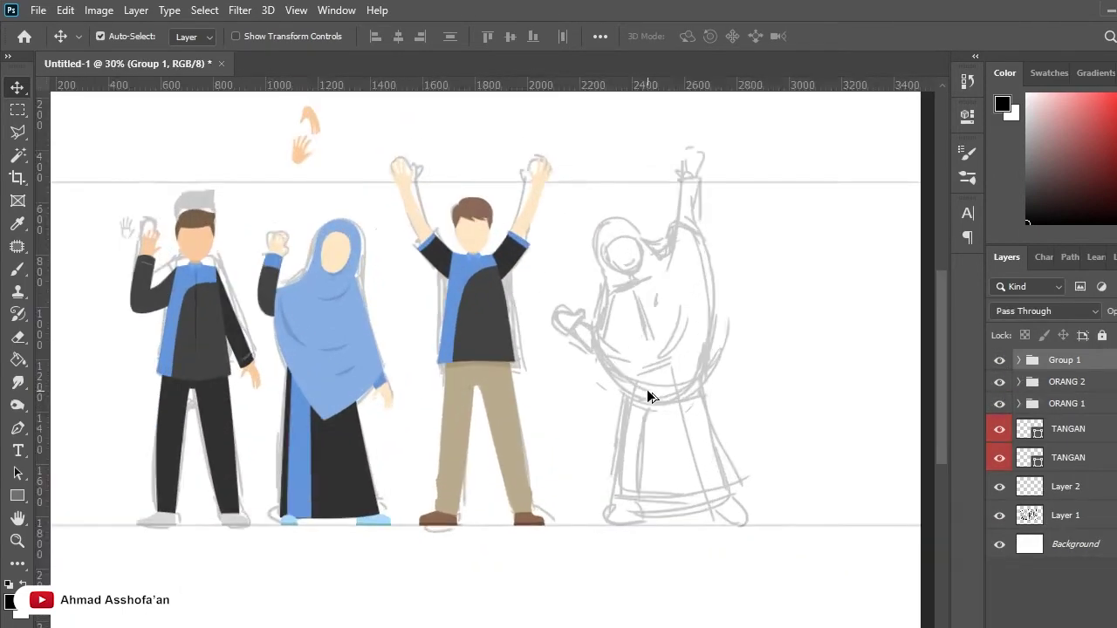
{"action": "scroll", "coordinate": [649, 397], "scroll_direction": "up", "scroll_amount": 1}
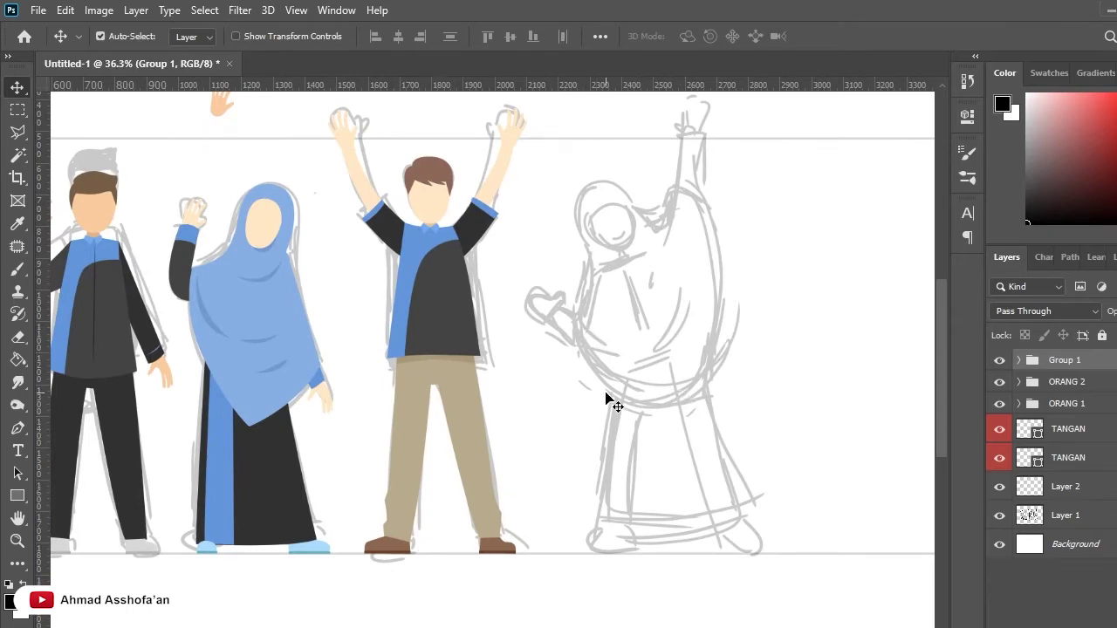
{"action": "scroll", "coordinate": [643, 259], "scroll_direction": "up", "scroll_amount": 1}
{"action": "scroll", "coordinate": [647, 273], "scroll_direction": "up", "scroll_amount": 1}
Trace an oval face, Shape 44, on the fourth sketch with no stroke and peach fill.
{"action": "key", "text": "p"}
{"action": "scroll", "coordinate": [636, 249], "scroll_direction": "up", "scroll_amount": 2}
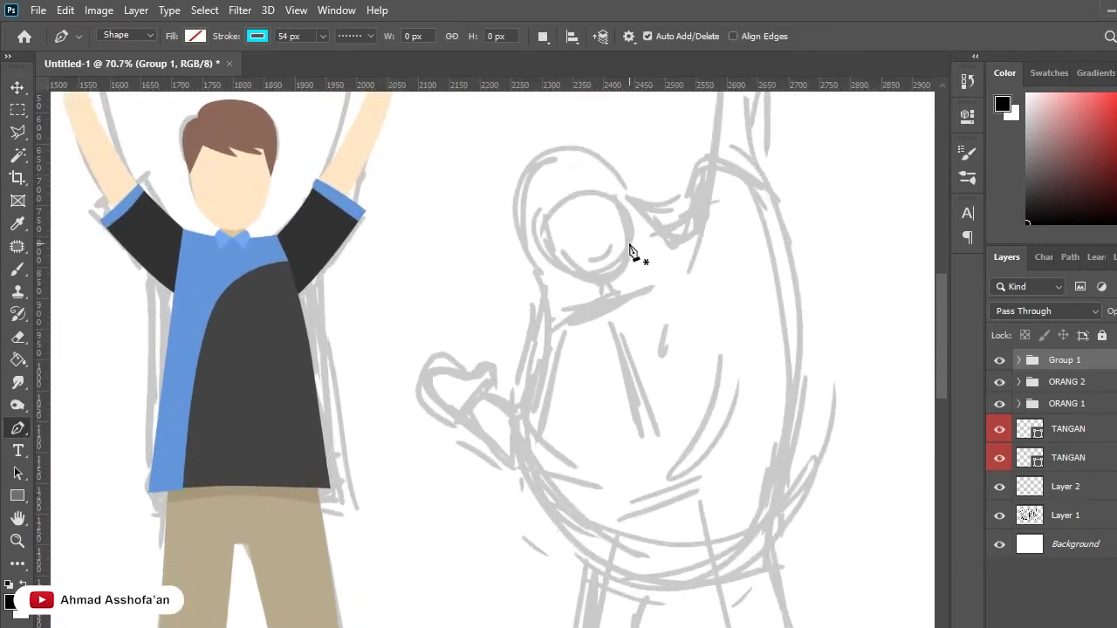
{"action": "scroll", "coordinate": [610, 209], "scroll_direction": "up", "scroll_amount": 2}
{"action": "left_click", "coordinate": [600, 182]}
{"action": "left_click_drag", "start_coordinate": [614, 290], "coordinate": [566, 330]}
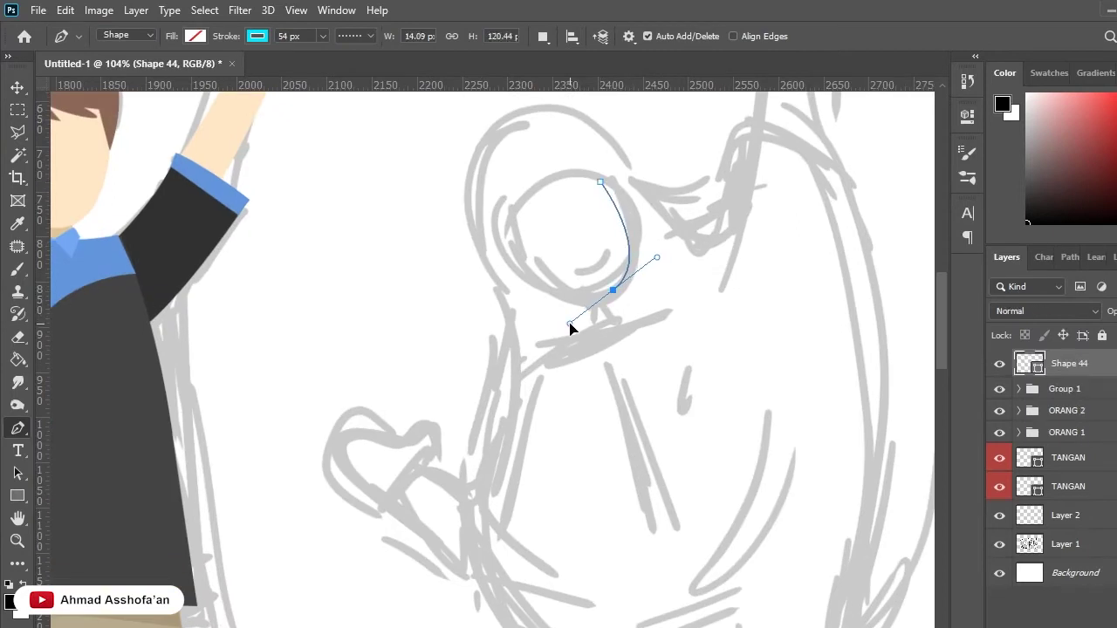
{"action": "left_click", "coordinate": [512, 250]}
{"action": "left_click_drag", "start_coordinate": [541, 185], "coordinate": [598, 187]}
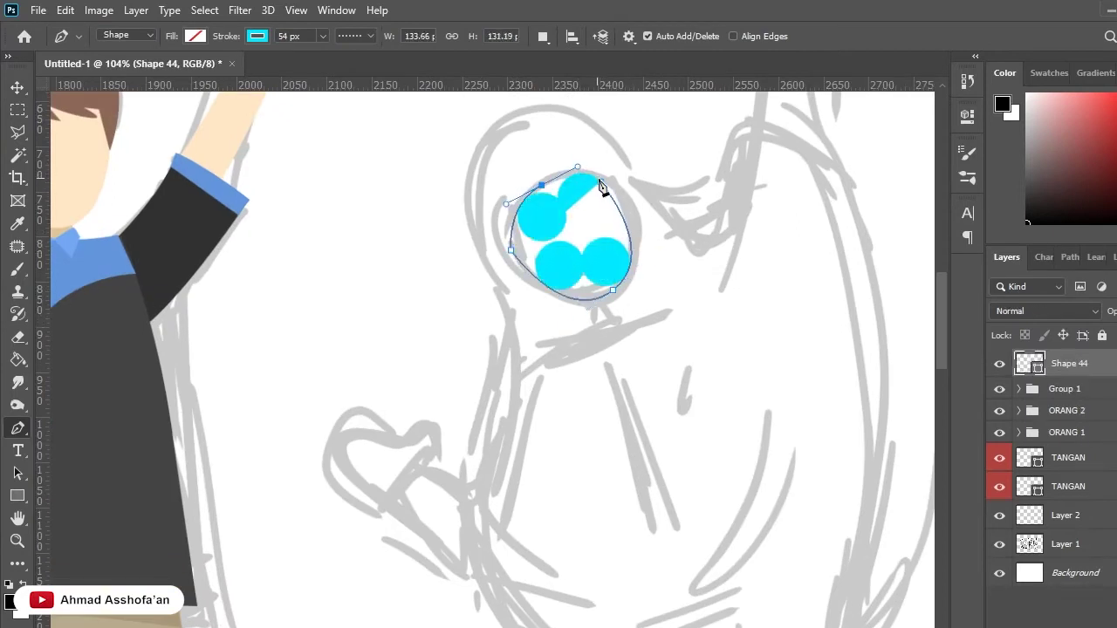
{"action": "left_click", "coordinate": [601, 182]}
{"action": "left_click", "coordinate": [194, 35]}
{"action": "left_click", "coordinate": [299, 117]}
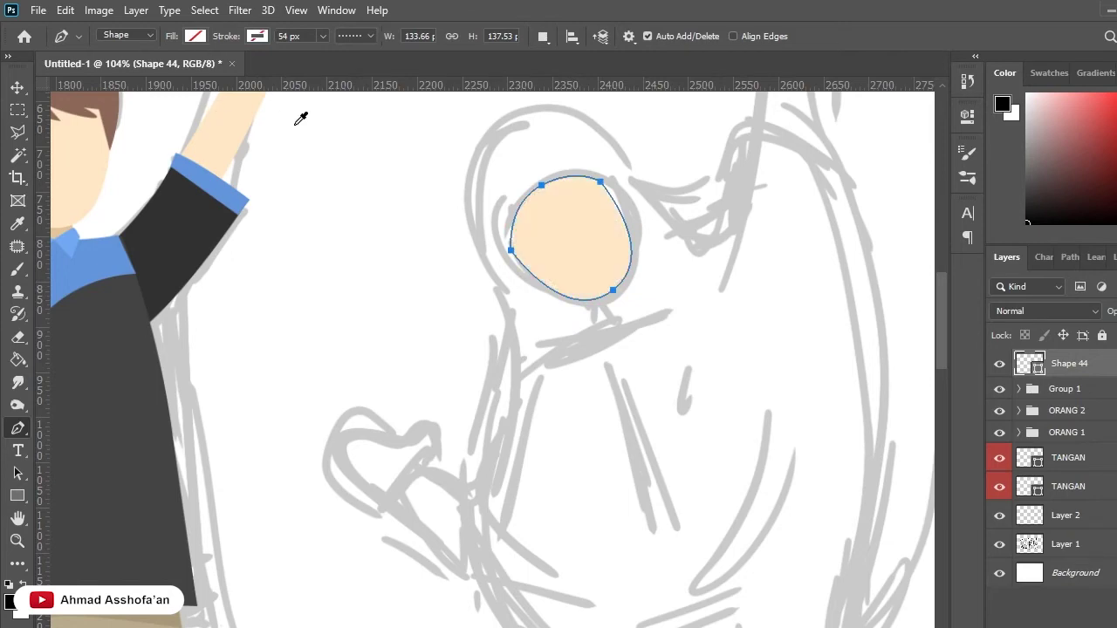
{"action": "scroll", "coordinate": [558, 232], "scroll_direction": "down", "scroll_amount": 2}
{"action": "scroll", "coordinate": [509, 187], "scroll_direction": "up", "scroll_amount": 2}
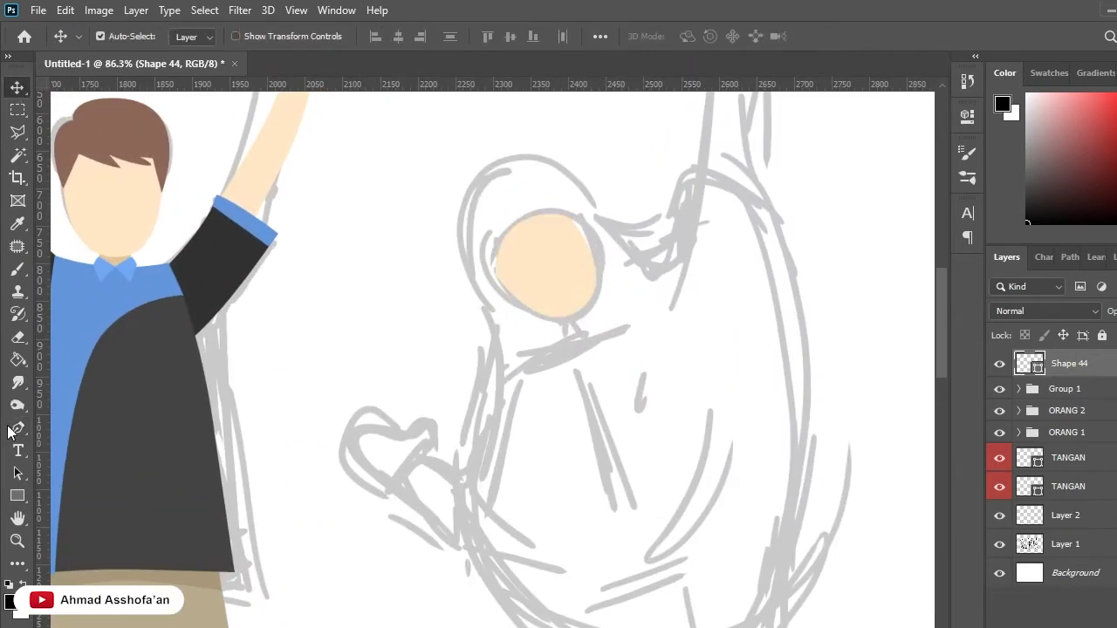
Trace the headscarf outline from beside the face, over the head and down toward the shoulder.
{"action": "key", "text": "alt+bracketleft"}
{"action": "left_click", "coordinate": [615, 242]}
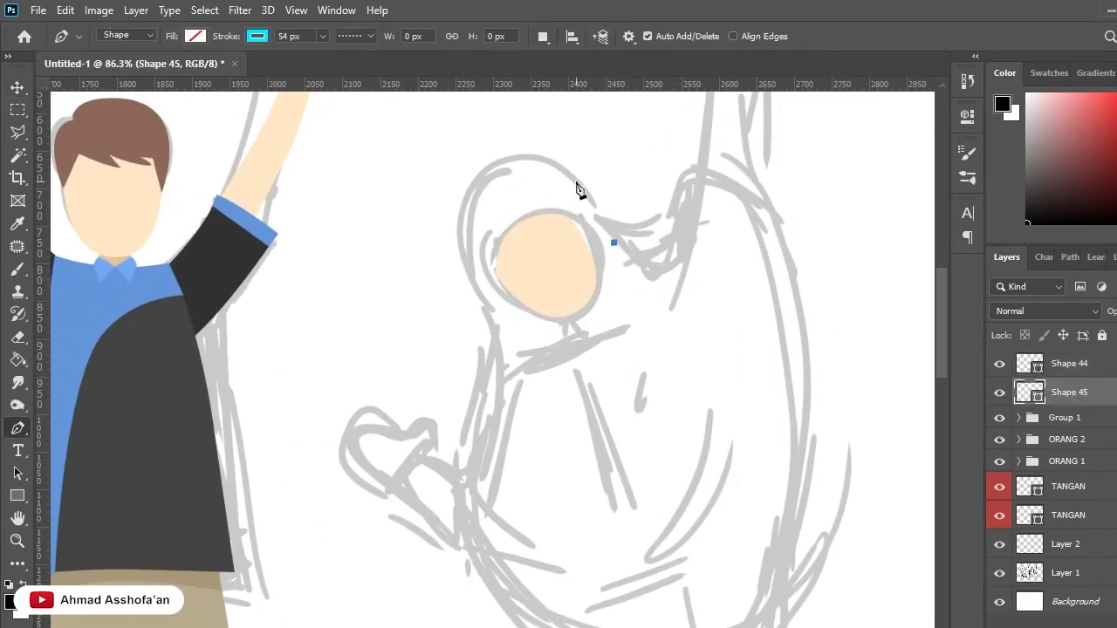
{"action": "left_click", "coordinate": [574, 180]}
{"action": "left_click_drag", "start_coordinate": [476, 187], "coordinate": [437, 235]}
{"action": "left_click_drag", "start_coordinate": [486, 302], "coordinate": [500, 318]}
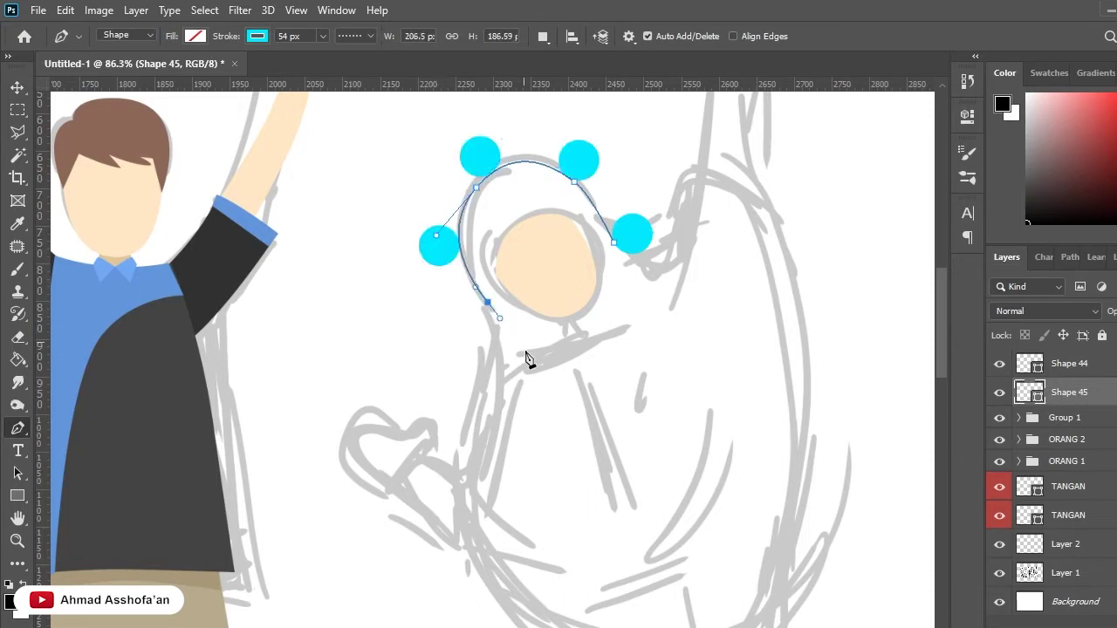
{"action": "left_click", "coordinate": [515, 353]}
{"action": "left_click_drag", "start_coordinate": [493, 415], "coordinate": [493, 424]}
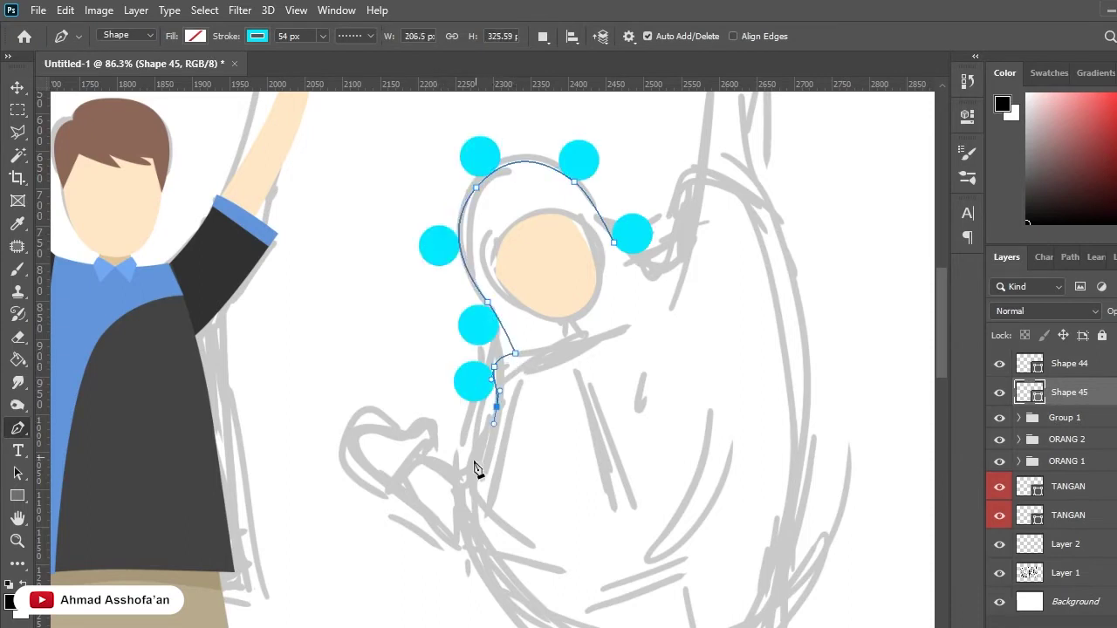
{"action": "left_click", "coordinate": [464, 478]}
{"action": "scroll", "coordinate": [523, 371], "scroll_direction": "down", "scroll_amount": 1}
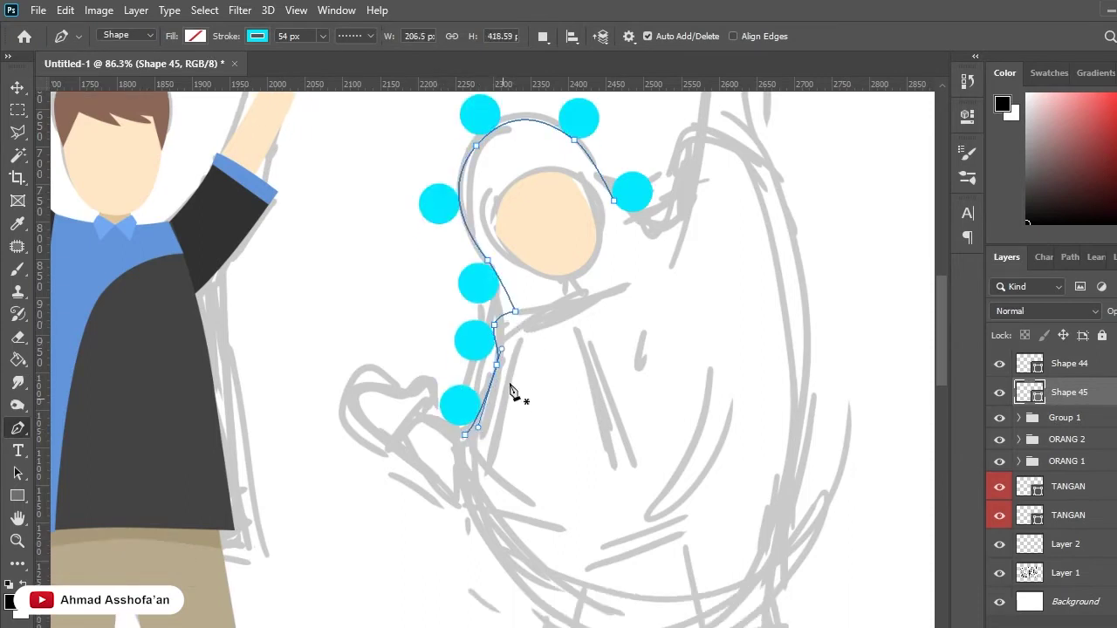
{"action": "scroll", "coordinate": [515, 387], "scroll_direction": "down", "scroll_amount": 1}
{"action": "scroll", "coordinate": [474, 382], "scroll_direction": "down", "scroll_amount": 1}
{"action": "scroll", "coordinate": [630, 383], "scroll_direction": "down", "scroll_amount": 3}
{"action": "scroll", "coordinate": [632, 375], "scroll_direction": "up", "scroll_amount": 1}
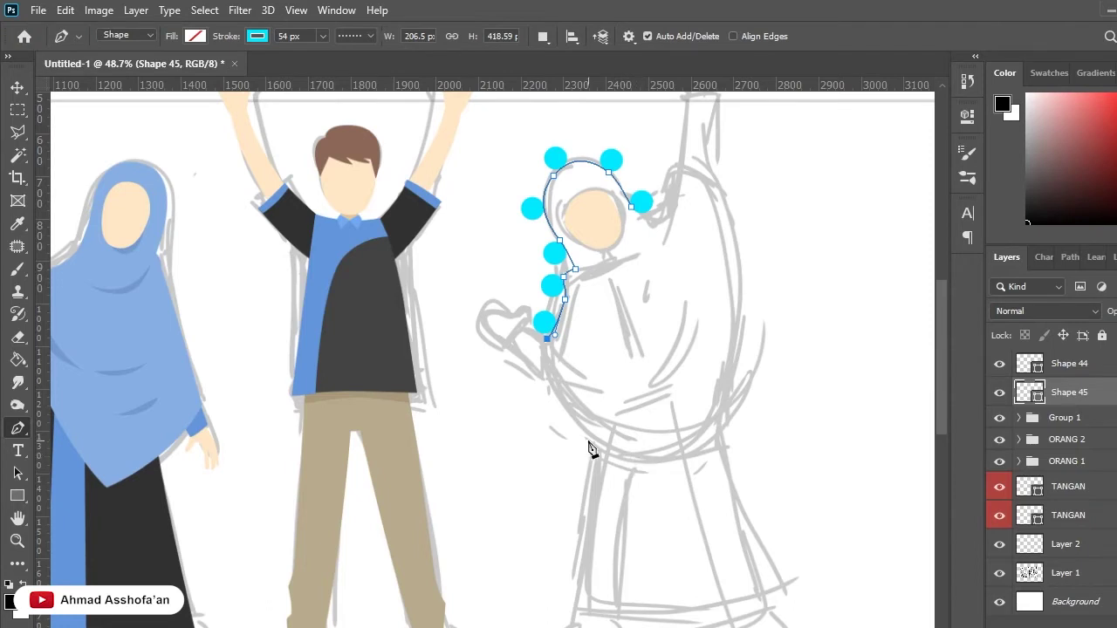
Add the remaining curved anchors around the hijab sketch and close the light-blue path.
{"action": "left_click_drag", "start_coordinate": [601, 435], "coordinate": [641, 464]}
{"action": "left_click", "coordinate": [671, 465]}
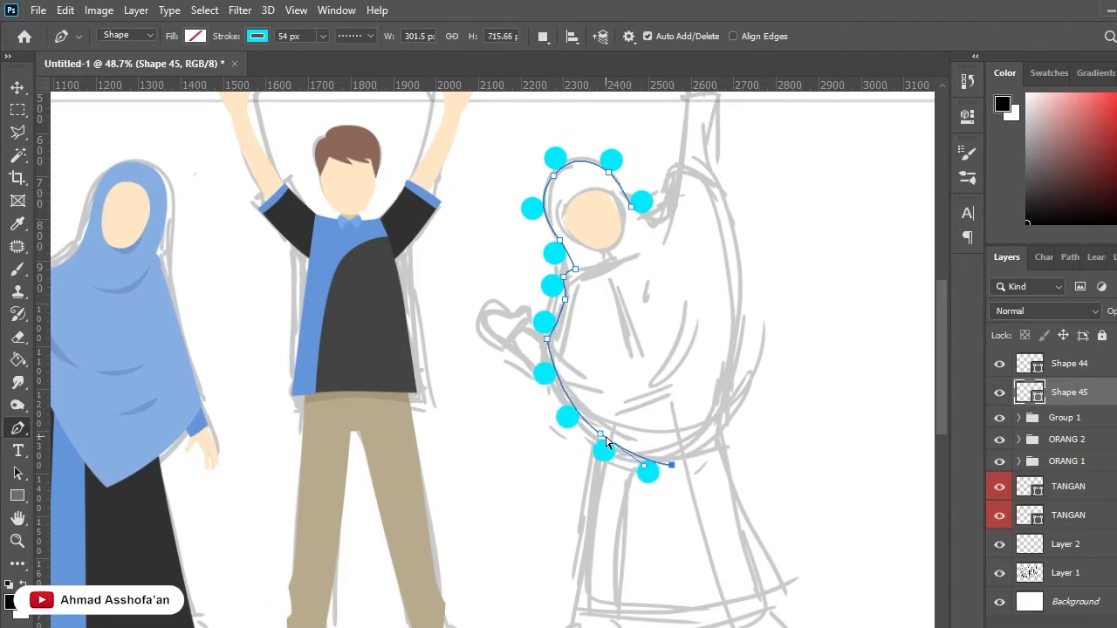
{"action": "left_click_drag", "start_coordinate": [729, 341], "coordinate": [735, 272]}
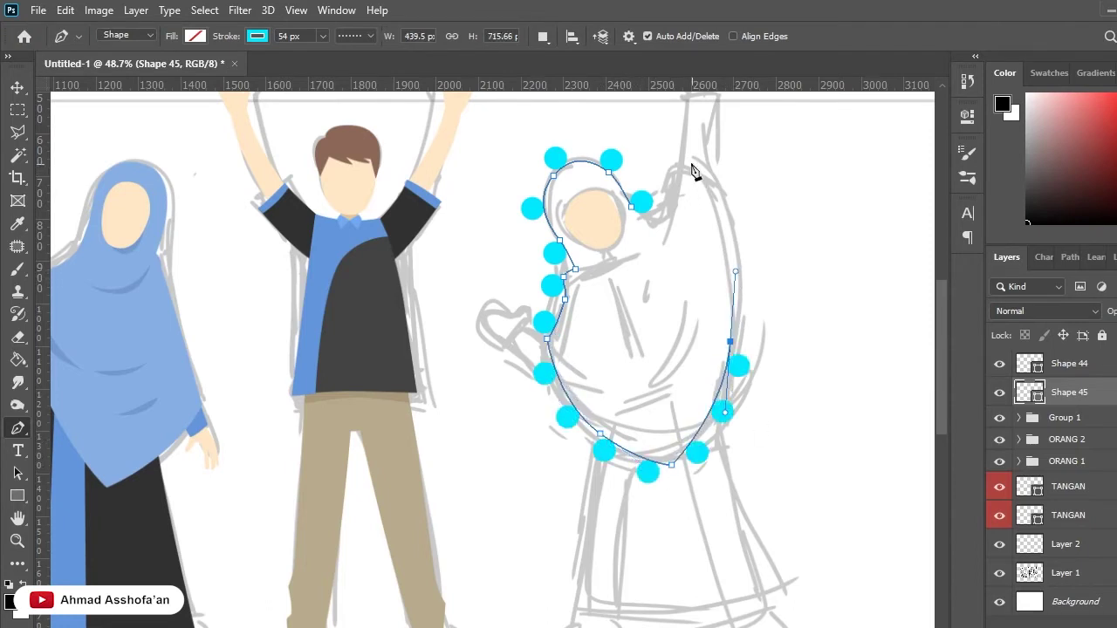
{"action": "left_click_drag", "start_coordinate": [688, 163], "coordinate": [616, 143]}
{"action": "scroll", "coordinate": [661, 216], "scroll_direction": "up", "scroll_amount": 2}
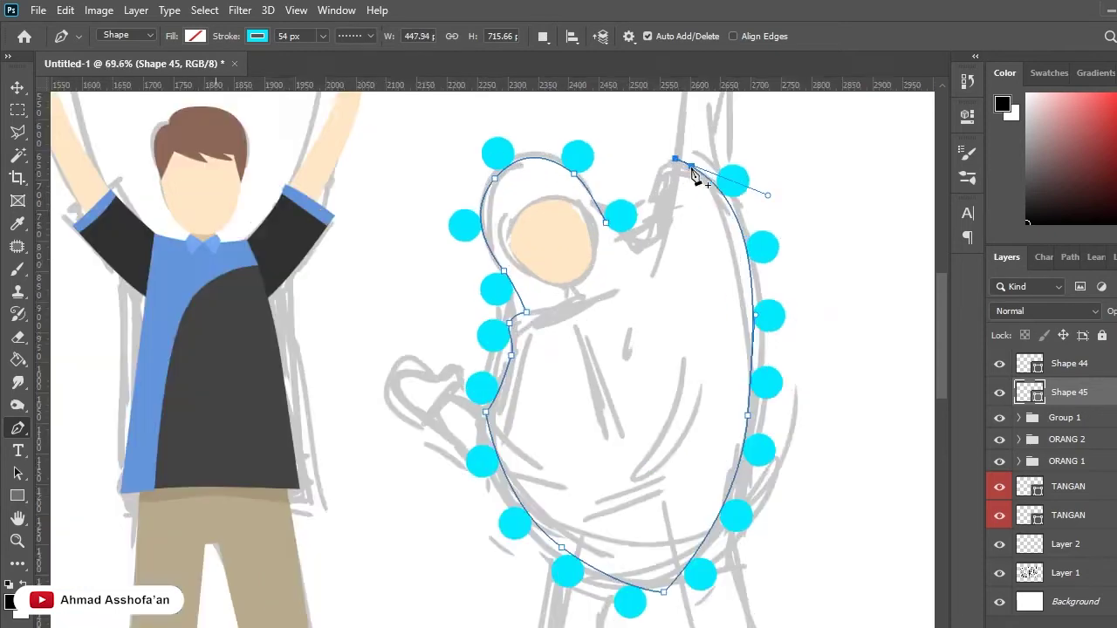
{"action": "left_click_drag", "start_coordinate": [663, 196], "coordinate": [659, 275]}
{"action": "left_click", "coordinate": [579, 252]}
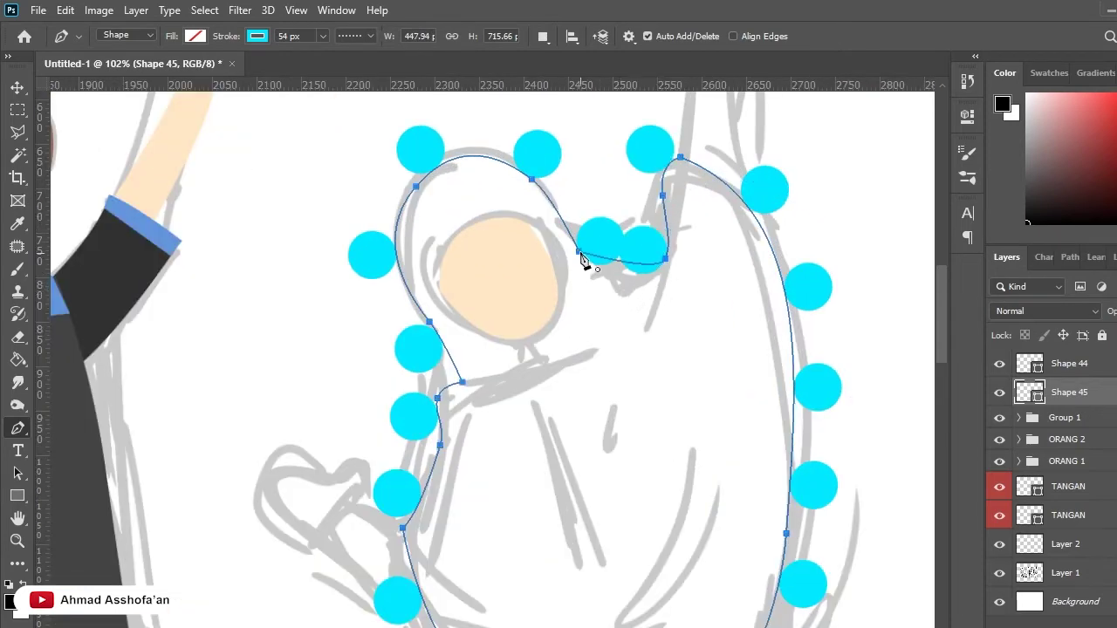
{"action": "scroll", "coordinate": [554, 187], "scroll_direction": "down", "scroll_amount": 5}
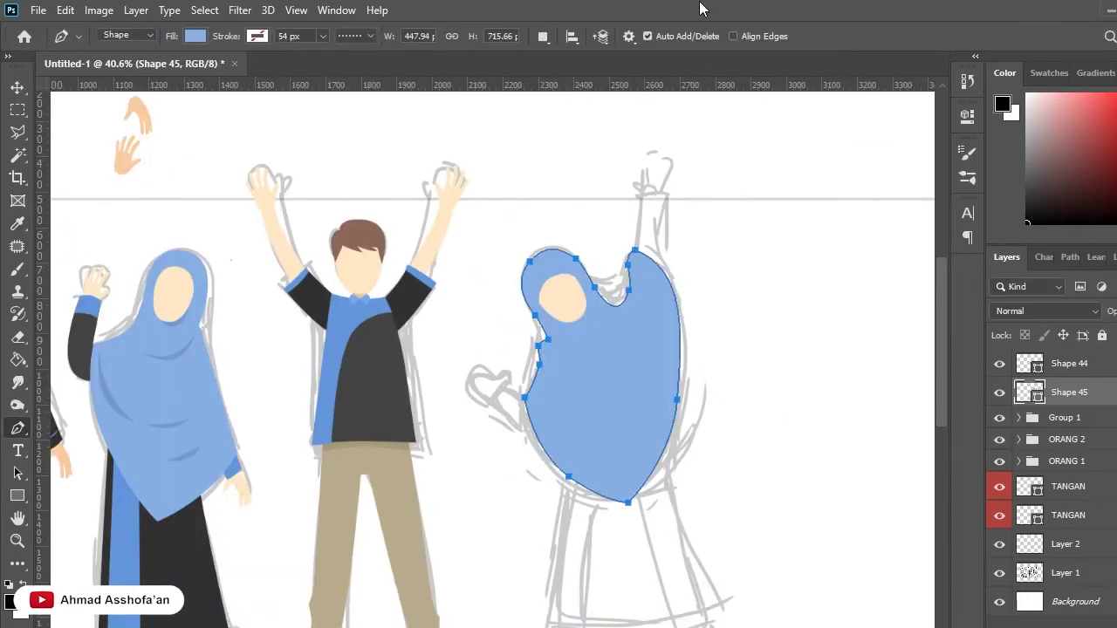
Sample a darker slate blue from the artwork as the hijab's fill colour.
{"action": "key", "text": "i"}
{"action": "key", "text": "i"}
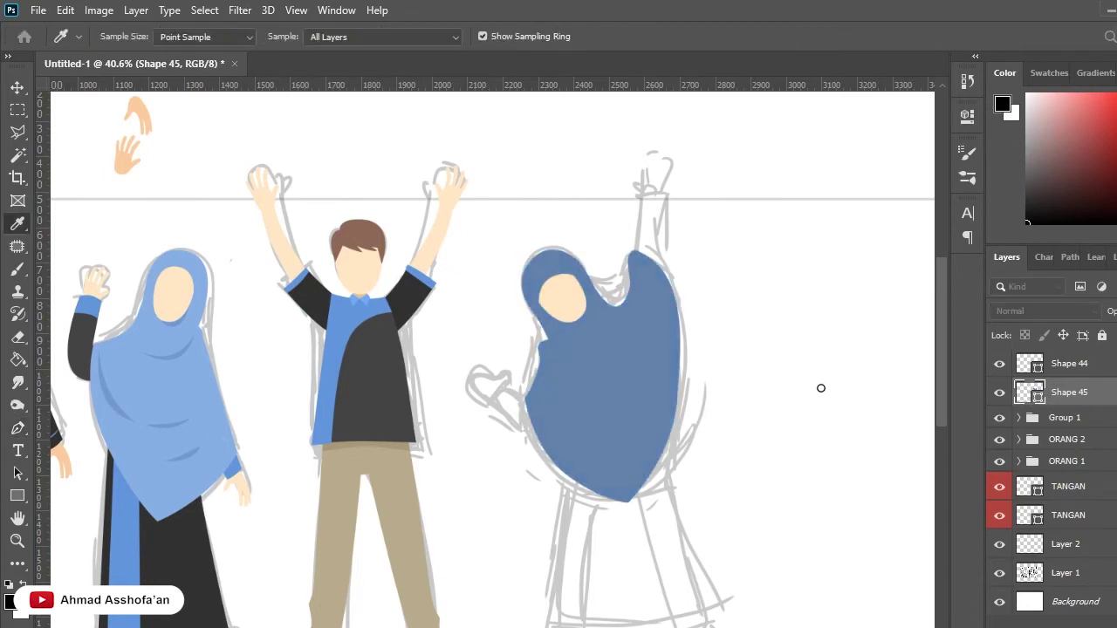
{"action": "key", "text": "p"}
{"action": "scroll", "coordinate": [561, 324], "scroll_direction": "down", "scroll_amount": 3}
{"action": "scroll", "coordinate": [561, 323], "scroll_direction": "up", "scroll_amount": 3}
{"action": "scroll", "coordinate": [627, 273], "scroll_direction": "up", "scroll_amount": 1}
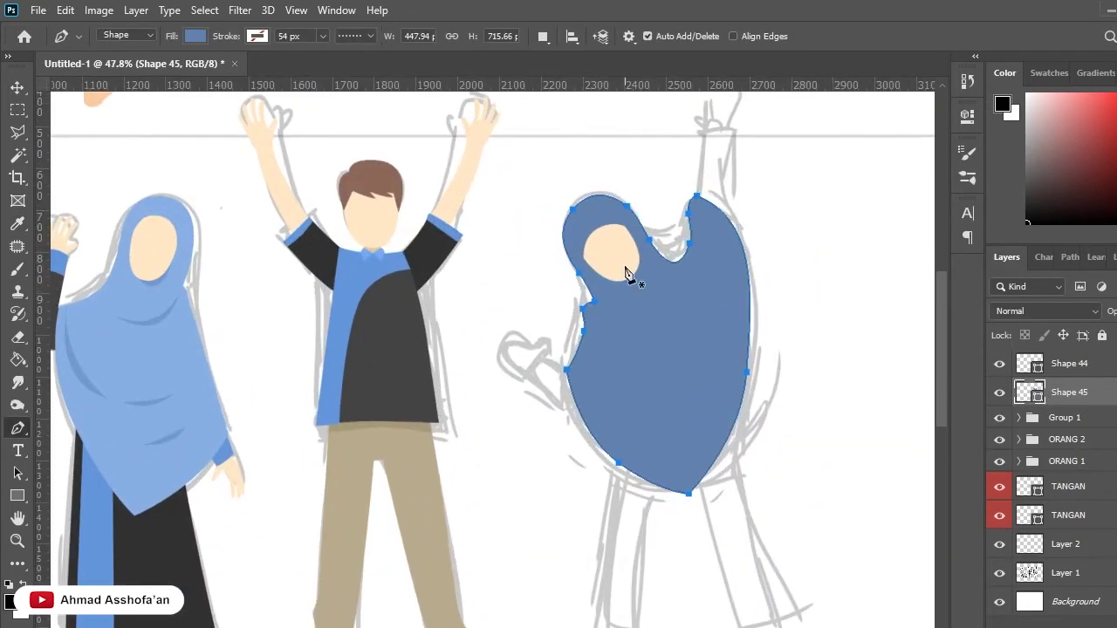
{"action": "scroll", "coordinate": [662, 274], "scroll_direction": "up", "scroll_amount": 2}
{"action": "scroll", "coordinate": [663, 253], "scroll_direction": "down", "scroll_amount": 4}
Free Transform the face oval, undo the resize, and select the hijab shape.
{"action": "key", "text": "v"}
{"action": "scroll", "coordinate": [543, 232], "scroll_direction": "up", "scroll_amount": 2}
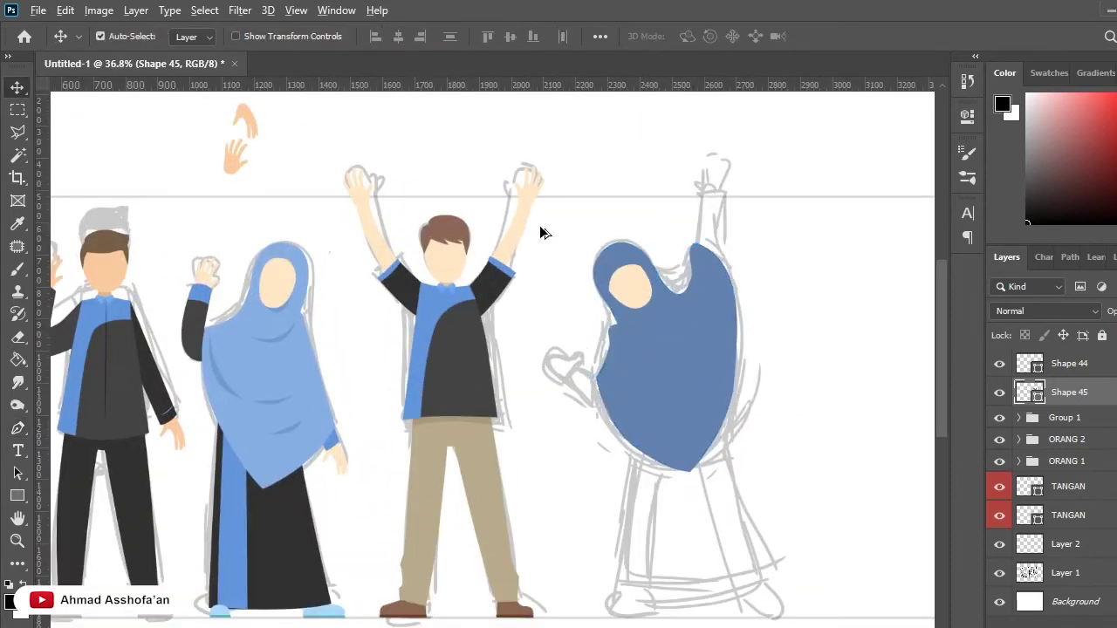
{"action": "scroll", "coordinate": [638, 306], "scroll_direction": "up", "scroll_amount": 1}
{"action": "left_click_drag", "start_coordinate": [641, 305], "coordinate": [665, 225]}
{"action": "key", "text": "ctrl+t"}
{"action": "scroll", "coordinate": [646, 288], "scroll_direction": "up", "scroll_amount": 3}
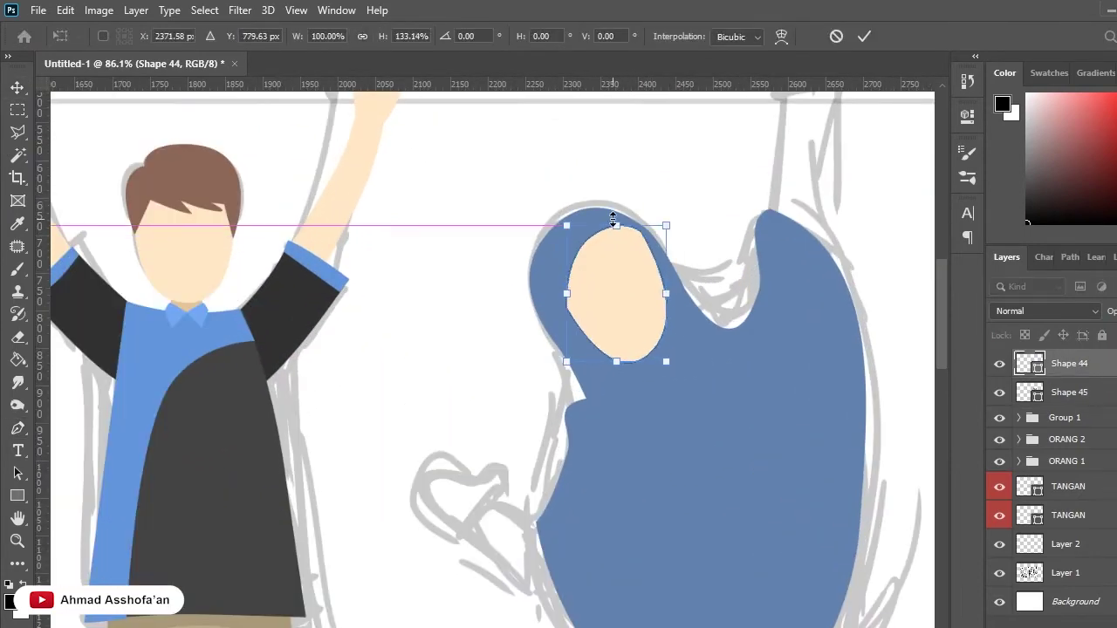
{"action": "key", "text": "ctrl+z"}
{"action": "key", "text": "Return"}
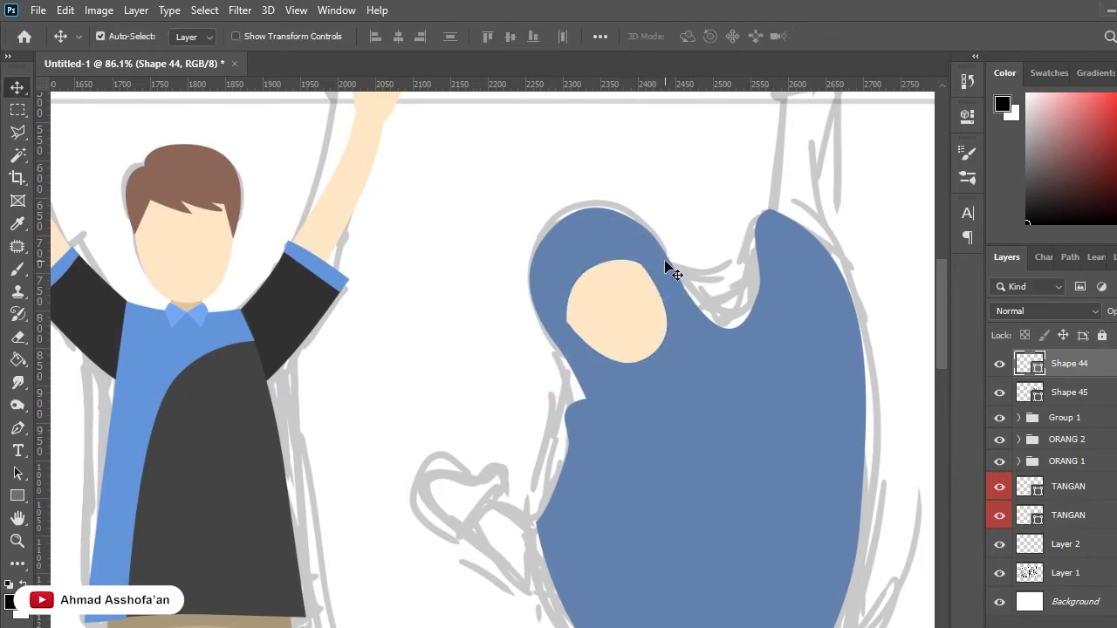
{"action": "scroll", "coordinate": [682, 307], "scroll_direction": "down", "scroll_amount": 5}
{"action": "scroll", "coordinate": [618, 324], "scroll_direction": "up", "scroll_amount": 6}
{"action": "left_click", "coordinate": [581, 404], "text": "ctrl"}
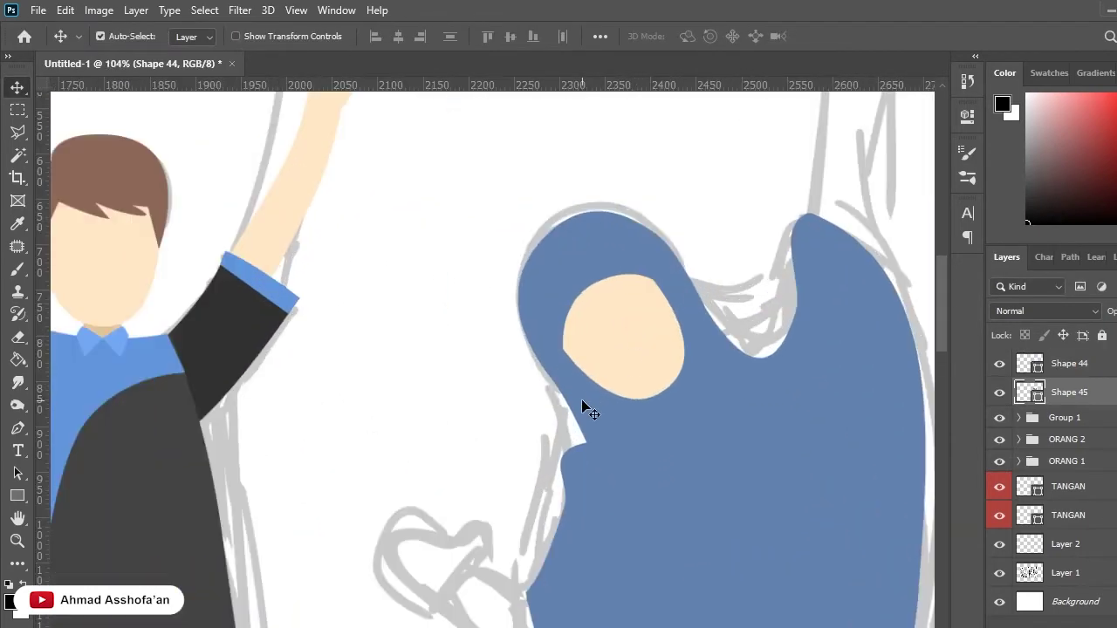
Reshape the hijab's top anchors so the curve follows the sketch around the face.
{"action": "key", "text": "p"}
{"action": "left_click", "coordinate": [560, 372], "text": "alt"}
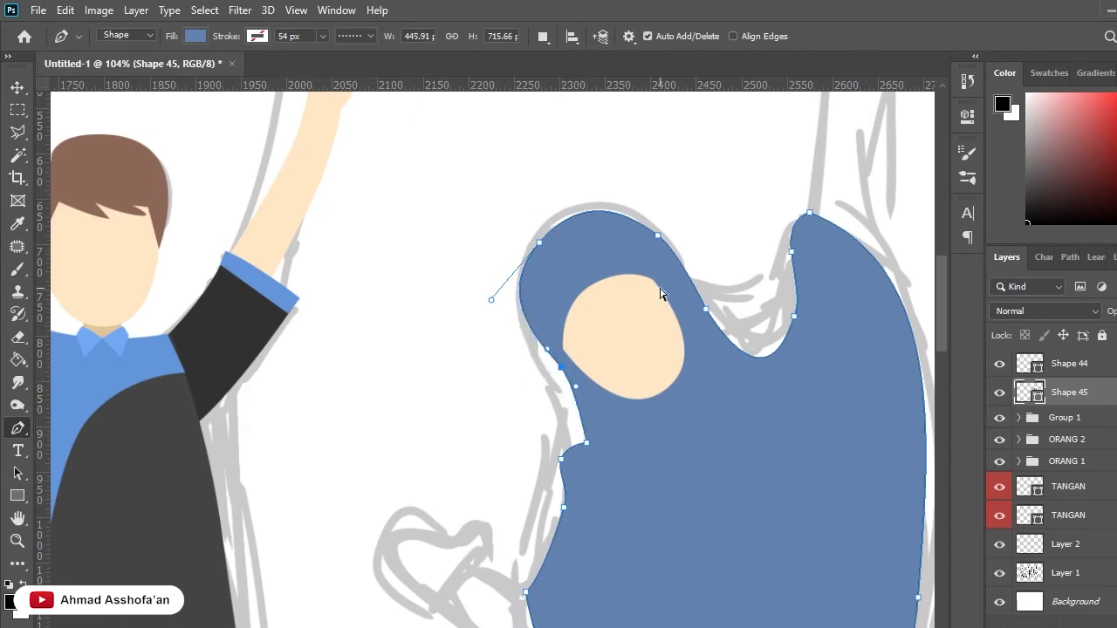
{"action": "left_click_drag", "start_coordinate": [646, 236], "coordinate": [665, 266]}
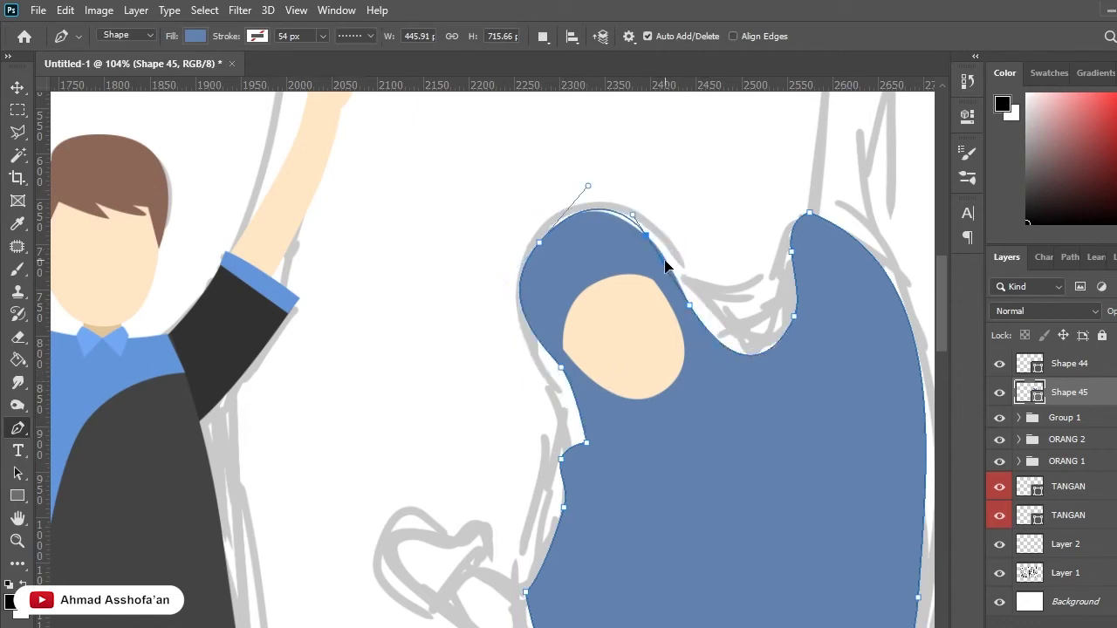
{"action": "left_click_drag", "start_coordinate": [590, 191], "coordinate": [571, 214]}
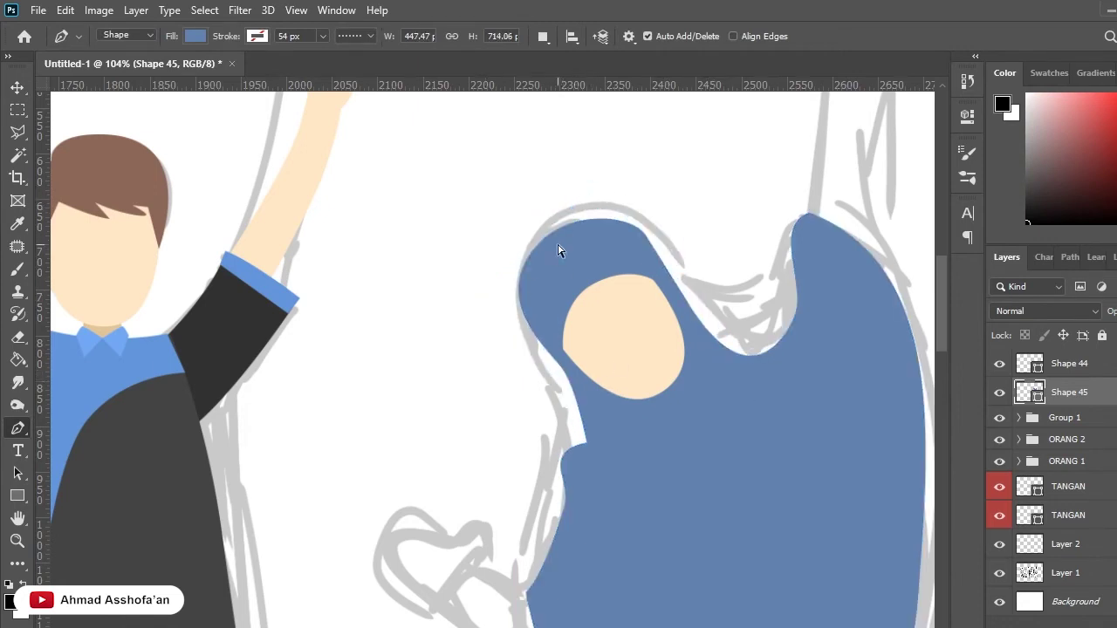
{"action": "left_click_drag", "start_coordinate": [489, 299], "coordinate": [504, 286]}
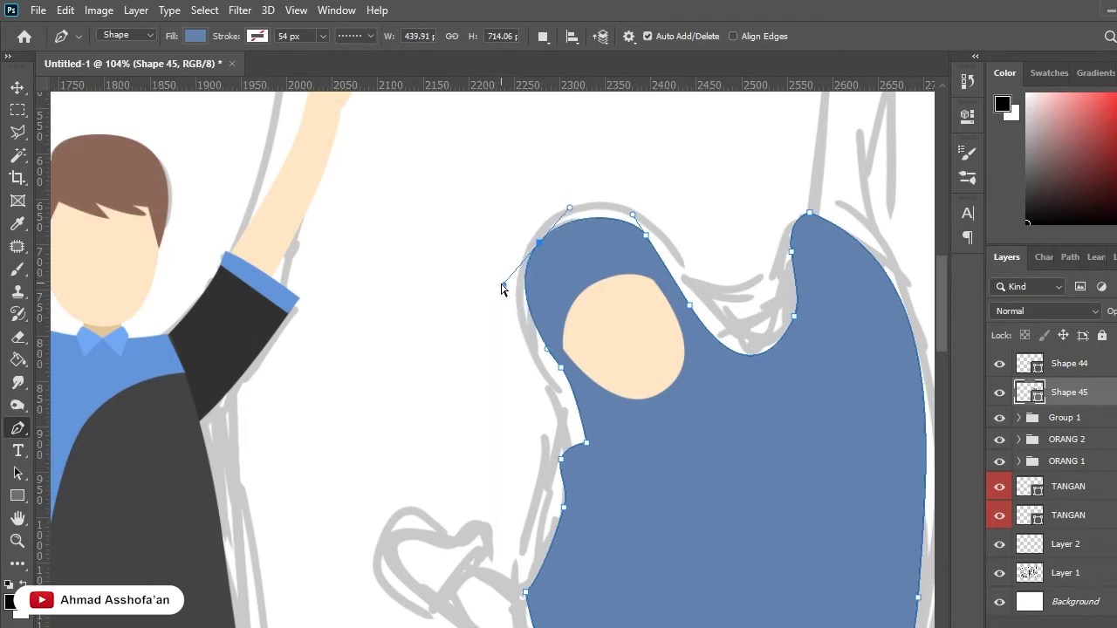
{"action": "mouse_move", "coordinate": [660, 232]}
{"action": "left_mouse_down"}
{"action": "mouse_move", "coordinate": [655, 250]}
{"action": "mouse_move", "coordinate": [628, 211]}
{"action": "left_mouse_up"}
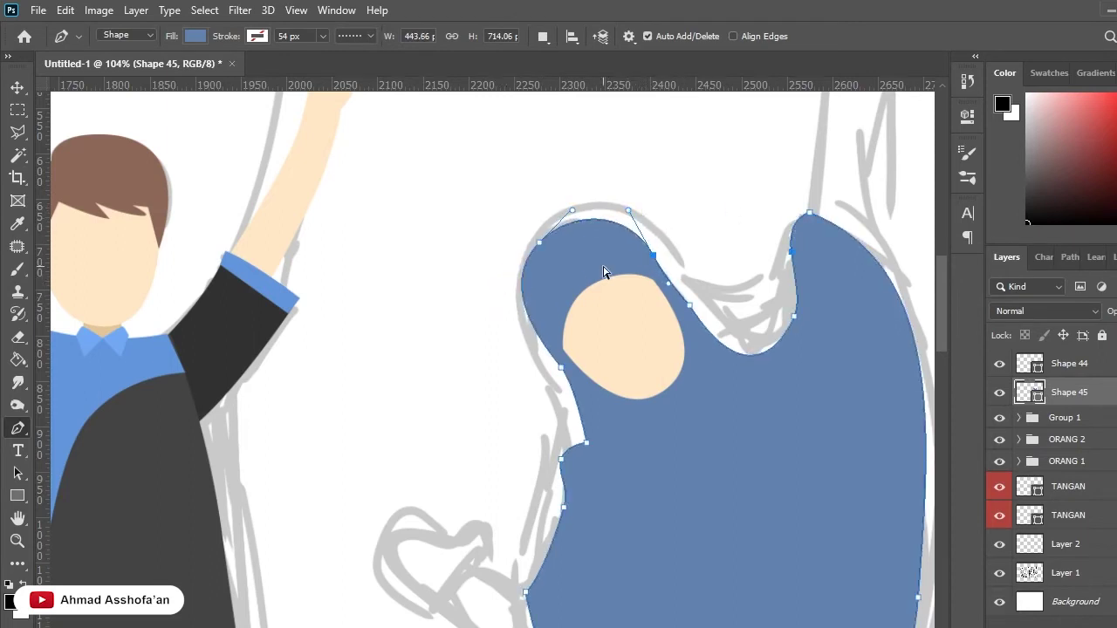
{"action": "key", "text": "v"}
View the whole canvas and select and deselect the hijab to check its outline.
{"action": "key", "text": "ctrl+0"}
{"action": "scroll", "coordinate": [739, 355], "scroll_direction": "up", "scroll_amount": 3}
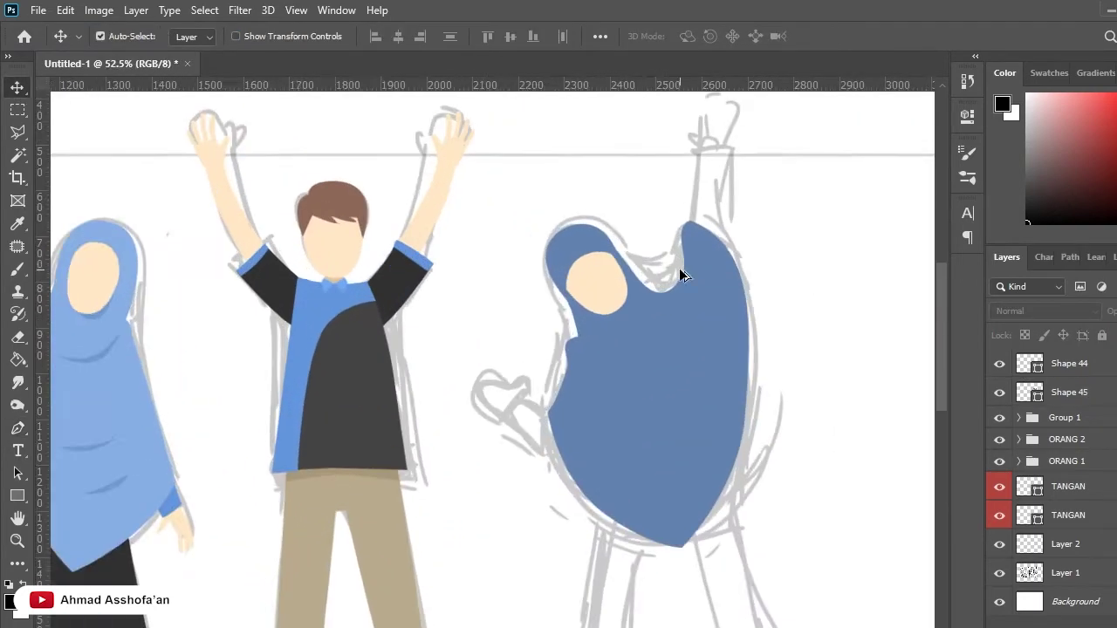
{"action": "scroll", "coordinate": [678, 273], "scroll_direction": "up", "scroll_amount": 3}
{"action": "left_click", "coordinate": [721, 303], "text": "ctrl"}
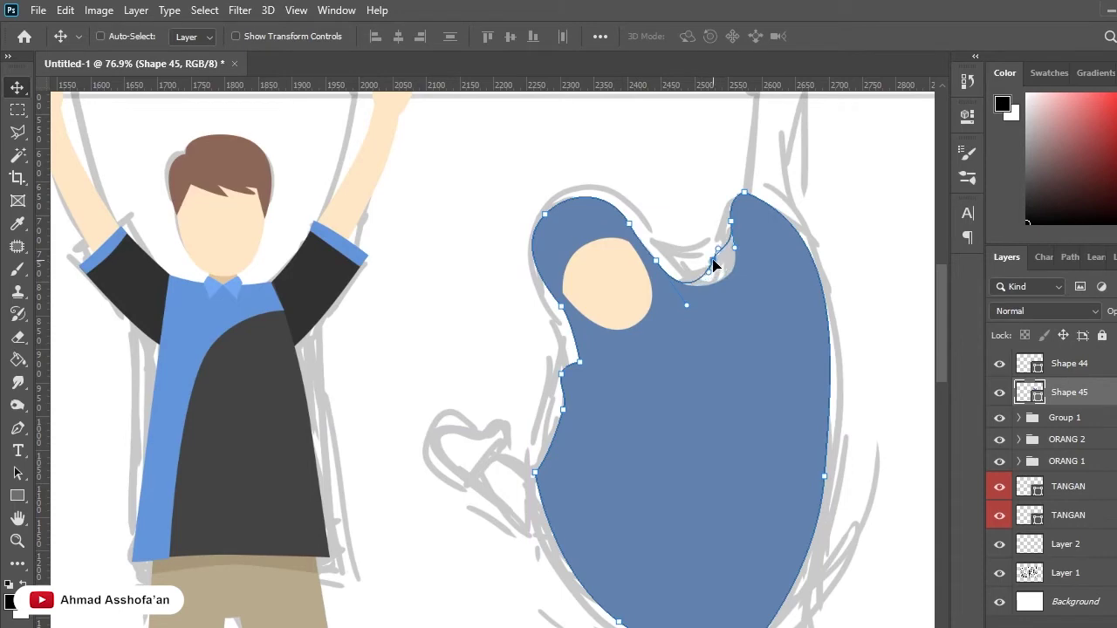
{"action": "left_click", "coordinate": [155, 182], "text": "ctrl"}
{"action": "scroll", "coordinate": [599, 319], "scroll_direction": "down", "scroll_amount": 2}
{"action": "scroll", "coordinate": [611, 288], "scroll_direction": "down", "scroll_amount": 2}
{"action": "scroll", "coordinate": [720, 280], "scroll_direction": "up", "scroll_amount": 3}
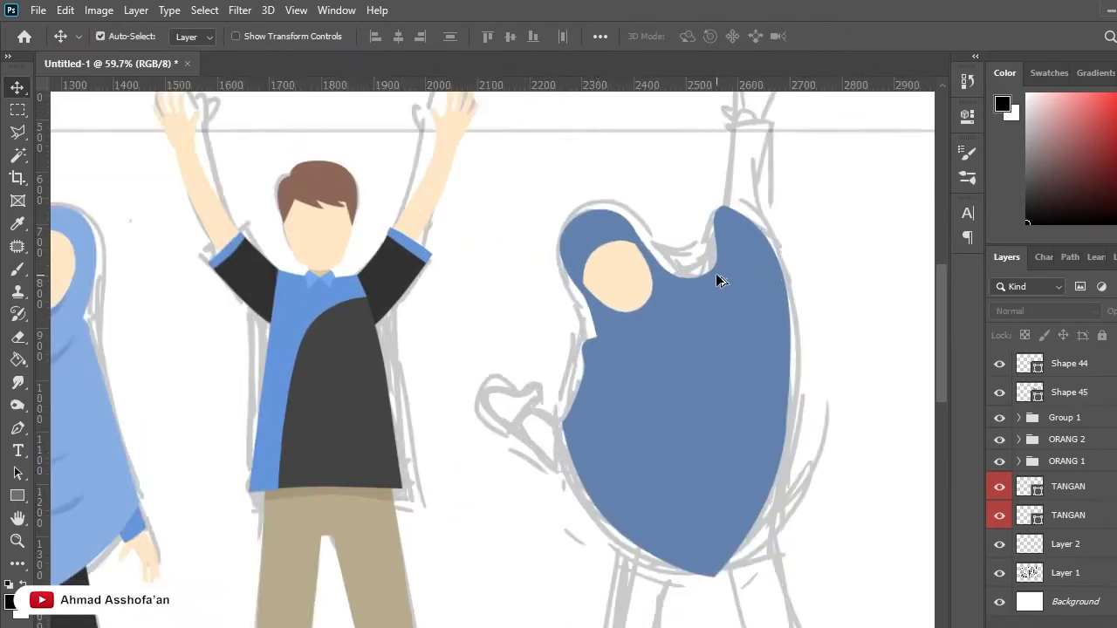
{"action": "scroll", "coordinate": [720, 280], "scroll_direction": "up", "scroll_amount": 1}
{"action": "left_click", "coordinate": [714, 272], "text": "ctrl"}
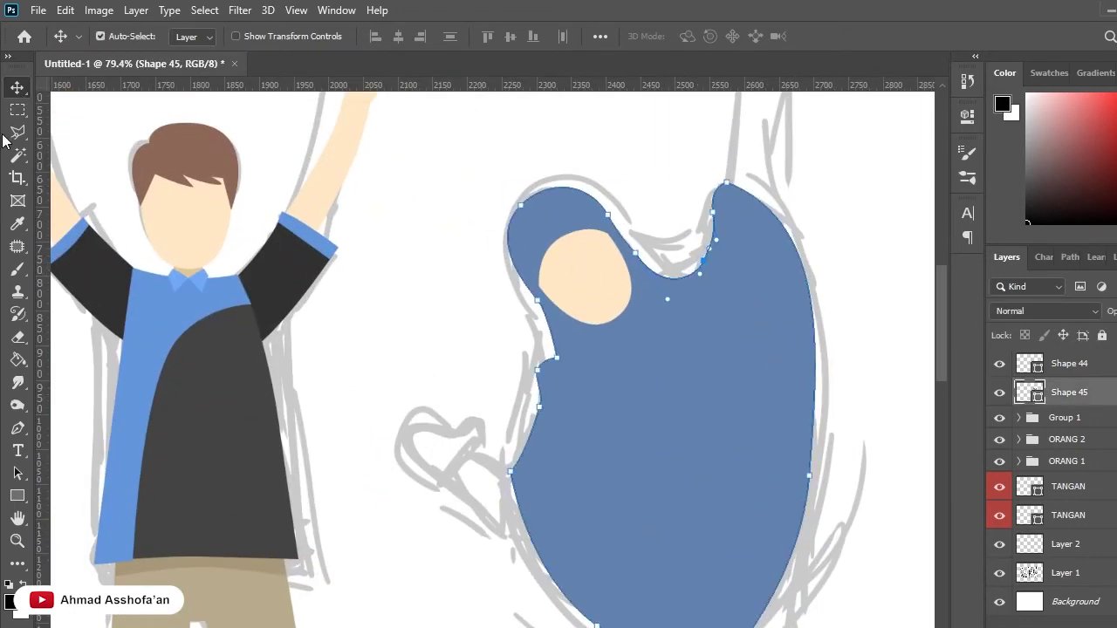
{"action": "left_click", "coordinate": [554, 299], "text": "ctrl"}
{"action": "scroll", "coordinate": [563, 280], "scroll_direction": "down", "scroll_amount": 2}
{"action": "scroll", "coordinate": [584, 279], "scroll_direction": "down", "scroll_amount": 1}
{"action": "scroll", "coordinate": [611, 340], "scroll_direction": "down", "scroll_amount": 1}
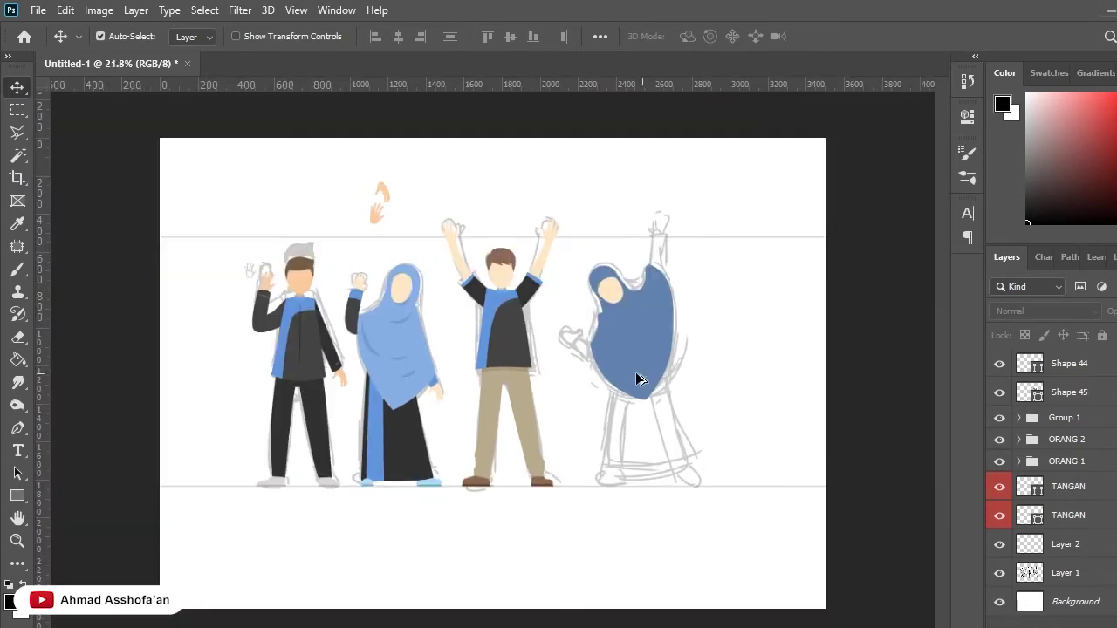
{"action": "scroll", "coordinate": [637, 379], "scroll_direction": "up", "scroll_amount": 1}
{"action": "scroll", "coordinate": [573, 349], "scroll_direction": "up", "scroll_amount": 2}
{"action": "scroll", "coordinate": [573, 305], "scroll_direction": "up", "scroll_amount": 2}
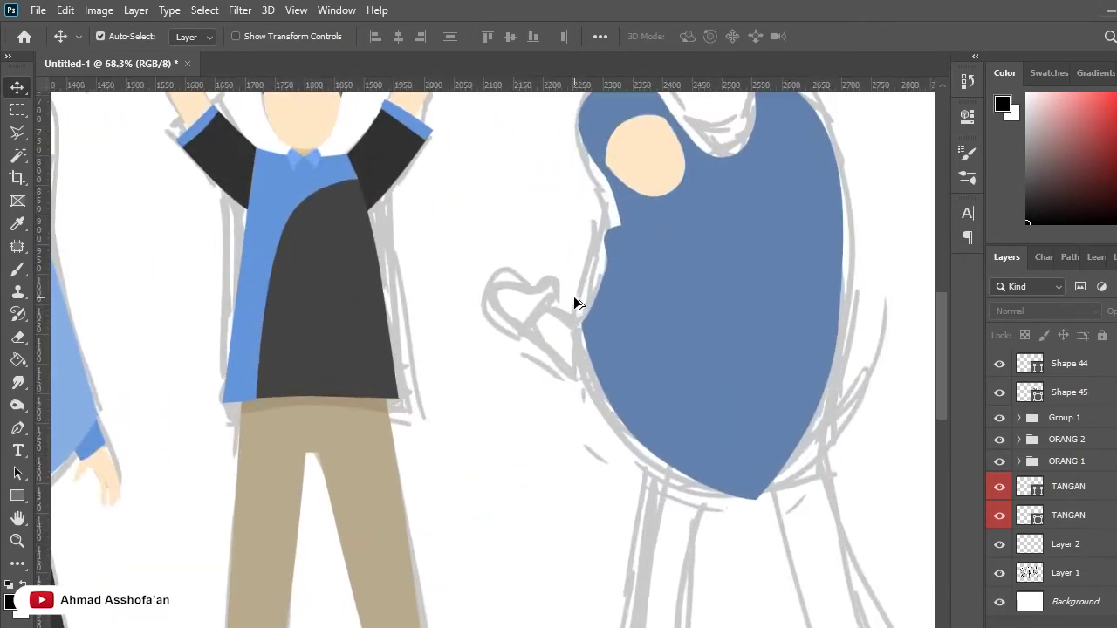
{"action": "scroll", "coordinate": [578, 319], "scroll_direction": "down", "scroll_amount": 2}
Draw a four-corner closed sleeve shape with the Pen tool.
{"action": "scroll", "coordinate": [579, 319], "scroll_direction": "up", "scroll_amount": 3}
{"action": "left_click", "coordinate": [20, 428]}
{"action": "scroll", "coordinate": [611, 332], "scroll_direction": "up", "scroll_amount": 1}
{"action": "left_click", "coordinate": [625, 317]}
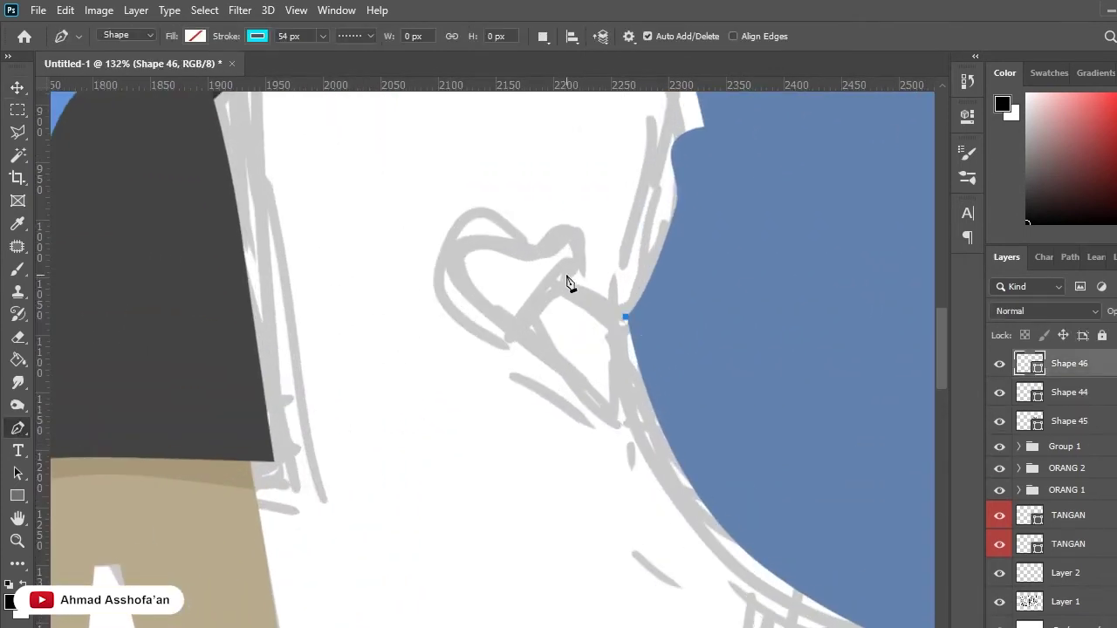
{"action": "left_click", "coordinate": [568, 276]}
{"action": "left_click", "coordinate": [526, 320]}
{"action": "left_click", "coordinate": [650, 406]}
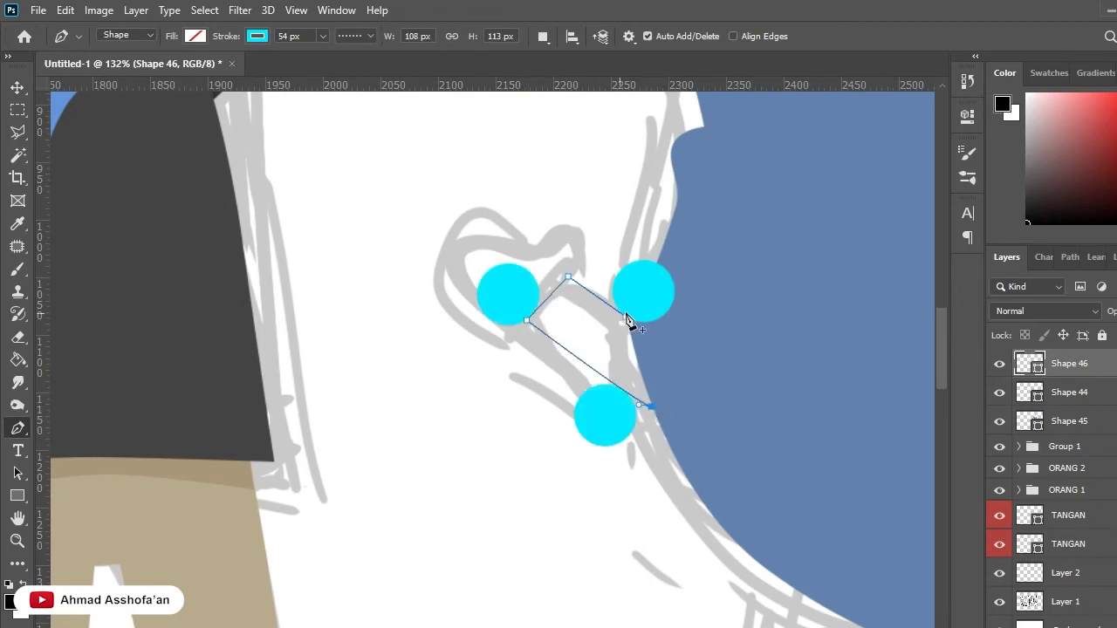
{"action": "left_click", "coordinate": [625, 317]}
Fill the sleeve shape with dark grey sampled from the artwork.
{"action": "key", "text": "i"}
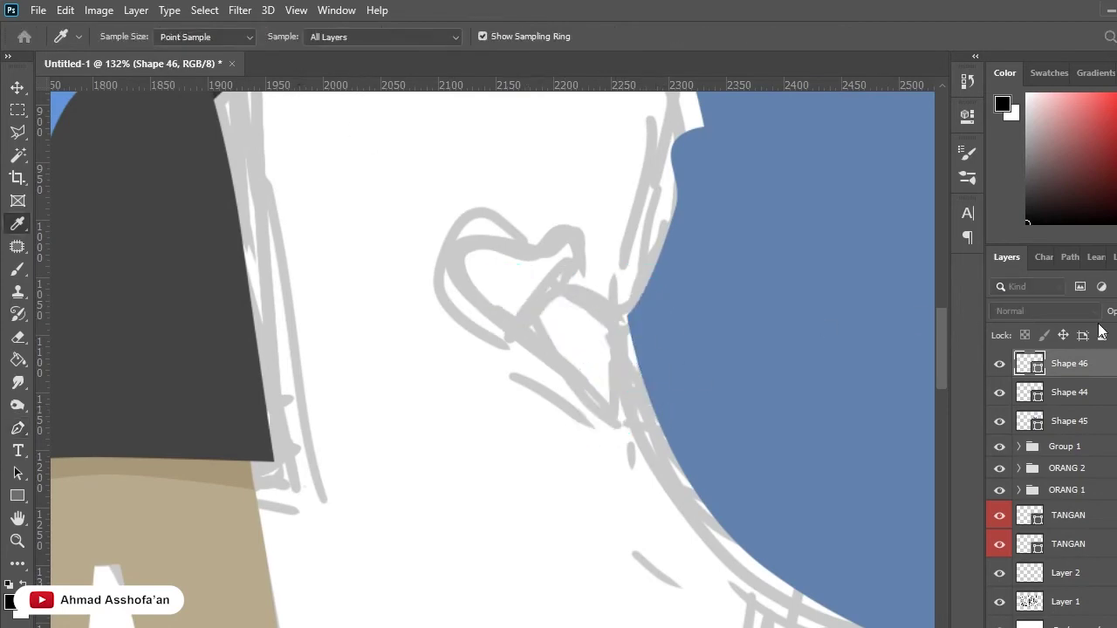
{"action": "left_click", "coordinate": [279, 117]}
{"action": "key", "text": "p"}
{"action": "key", "text": "v"}
{"action": "scroll", "coordinate": [413, 301], "scroll_direction": "down", "scroll_amount": 3}
{"action": "scroll", "coordinate": [413, 302], "scroll_direction": "down", "scroll_amount": 2}
{"action": "scroll", "coordinate": [718, 204], "scroll_direction": "up", "scroll_amount": 2}
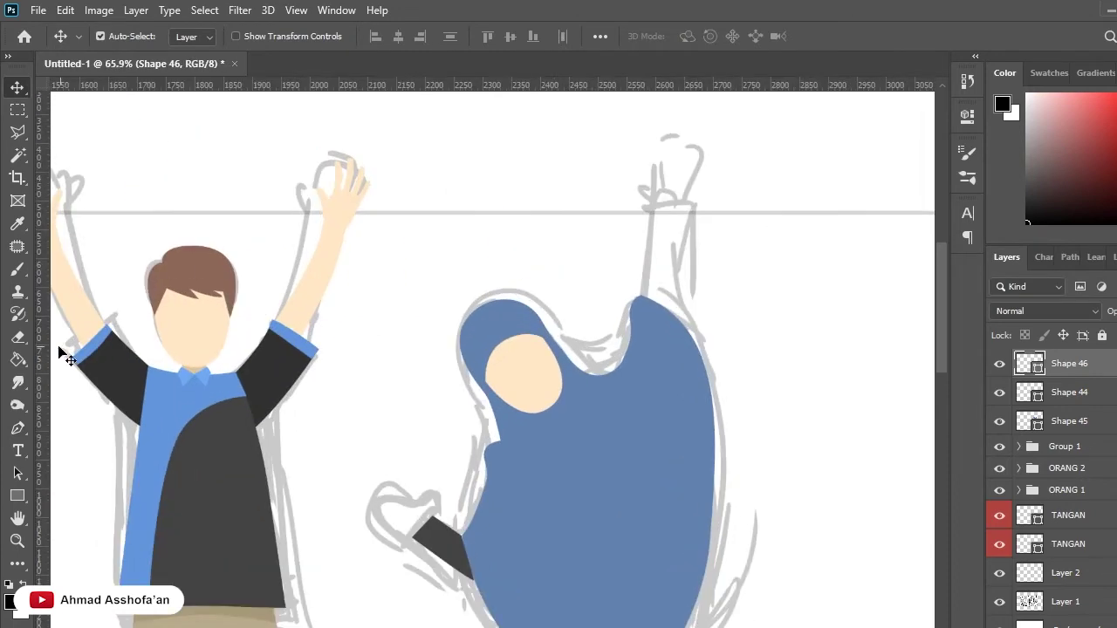
Draw the closed outline of the raised arm with a curved top.
{"action": "key", "text": "p"}
{"action": "scroll", "coordinate": [718, 282], "scroll_direction": "up", "scroll_amount": 1}
{"action": "scroll", "coordinate": [718, 282], "scroll_direction": "up", "scroll_amount": 1}
{"action": "left_click", "coordinate": [569, 306]}
{"action": "left_click", "coordinate": [580, 147]}
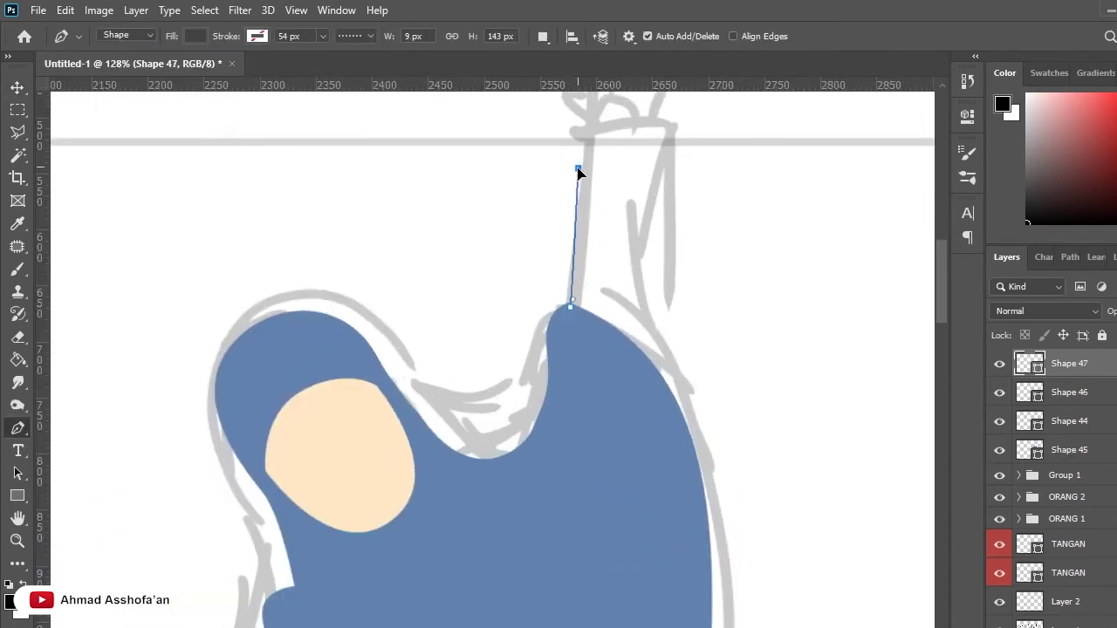
{"action": "left_click_drag", "start_coordinate": [632, 156], "coordinate": [623, 157]}
{"action": "left_click", "coordinate": [642, 170]}
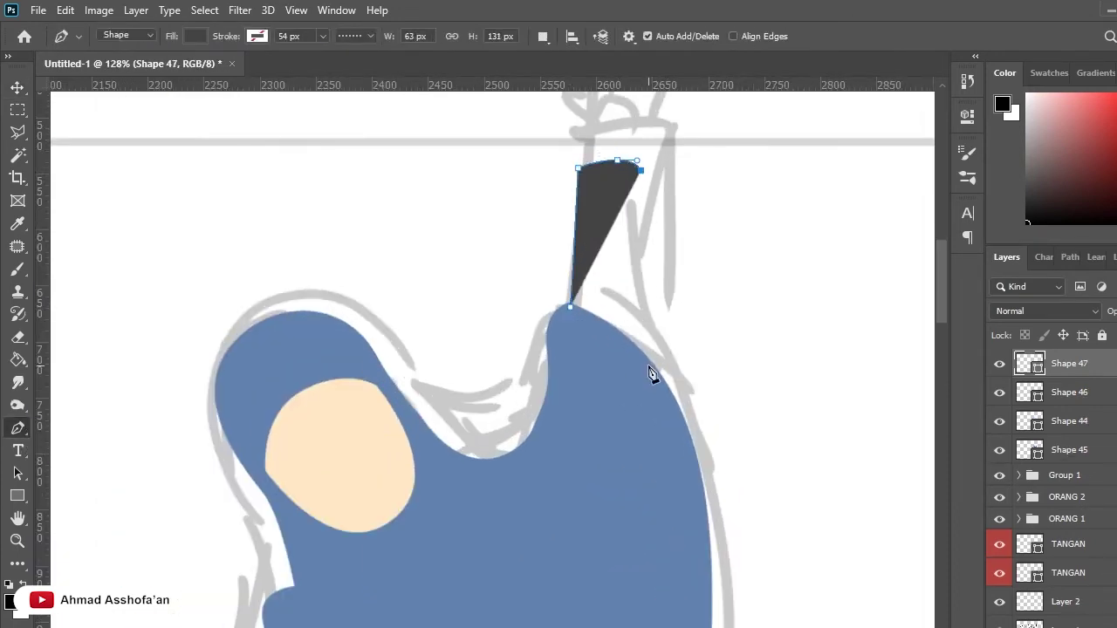
{"action": "left_click", "coordinate": [647, 362]}
{"action": "left_click", "coordinate": [569, 317]}
Move the raised arm layer below the hijab in Layers and hide the pencil sketch.
{"action": "left_click_drag", "start_coordinate": [1060, 363], "coordinate": [1060, 463]}
{"action": "key", "text": "v"}
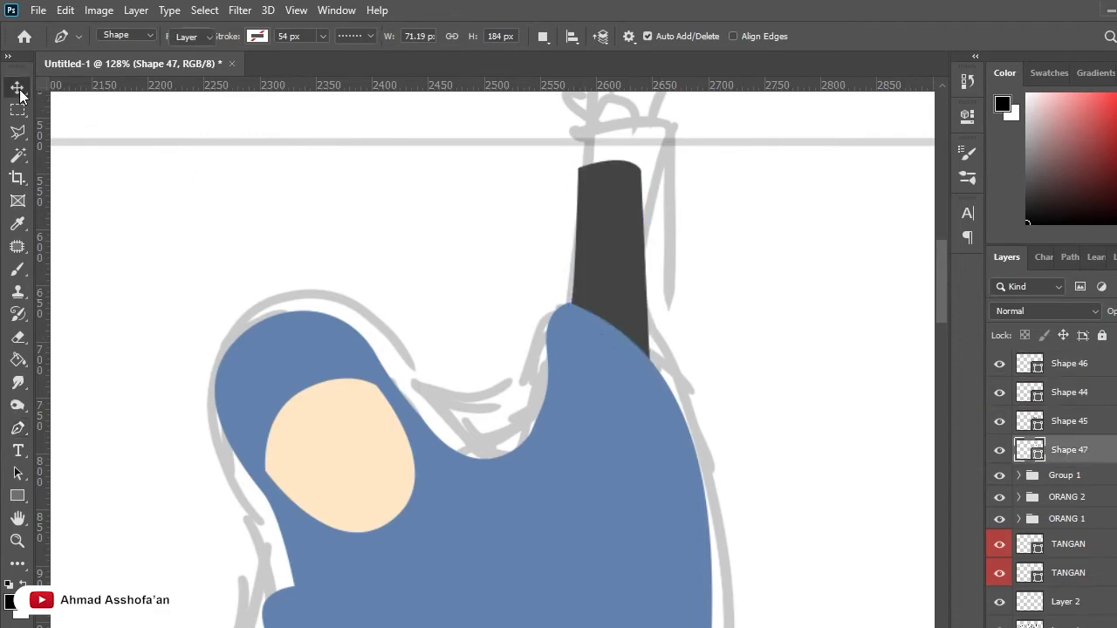
{"action": "scroll", "coordinate": [660, 279], "scroll_direction": "down", "scroll_amount": 3}
{"action": "scroll", "coordinate": [720, 325], "scroll_direction": "down", "scroll_amount": 1}
{"action": "scroll", "coordinate": [1100, 516], "scroll_direction": "down", "scroll_amount": 1}
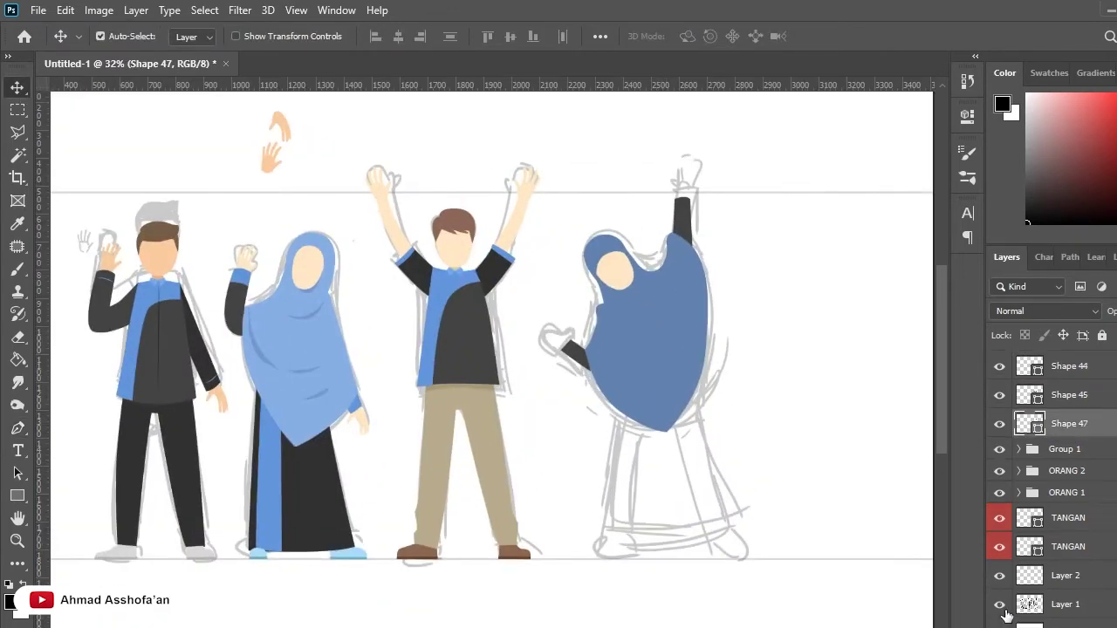
{"action": "left_click", "coordinate": [1000, 606]}
{"action": "scroll", "coordinate": [658, 294], "scroll_direction": "down", "scroll_amount": 3}
Show the pencil sketch layer again and select, then deselect, the raised dark arm.
{"action": "scroll", "coordinate": [545, 393], "scroll_direction": "up", "scroll_amount": 1}
{"action": "scroll", "coordinate": [627, 373], "scroll_direction": "up", "scroll_amount": 2}
{"action": "scroll", "coordinate": [631, 375], "scroll_direction": "up", "scroll_amount": 2}
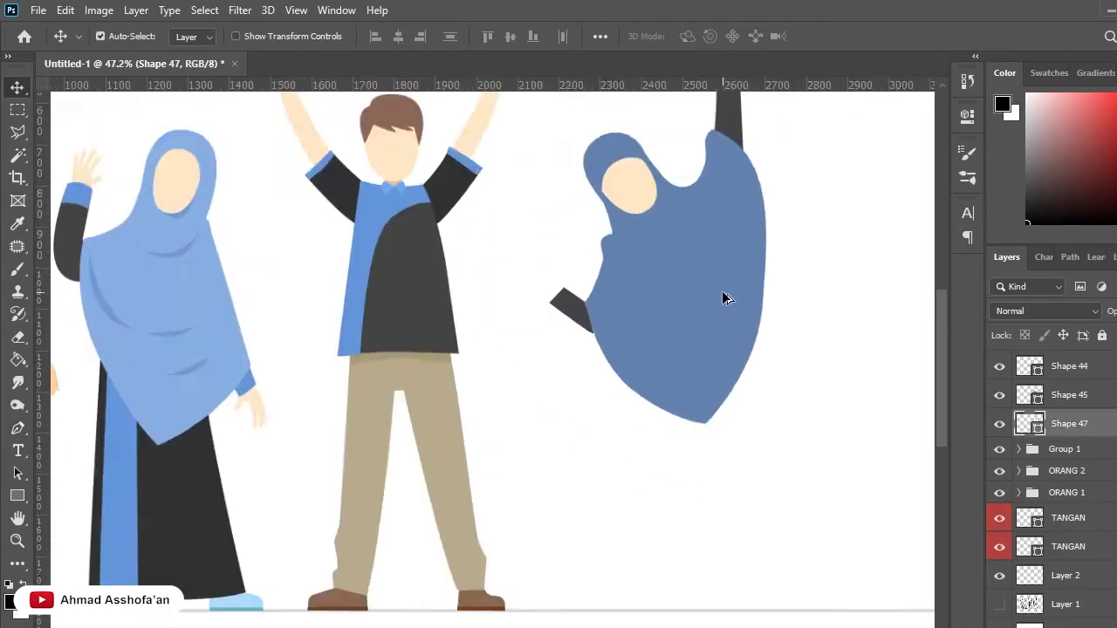
{"action": "scroll", "coordinate": [724, 296], "scroll_direction": "down", "scroll_amount": 3}
{"action": "scroll", "coordinate": [653, 320], "scroll_direction": "up", "scroll_amount": 3}
{"action": "scroll", "coordinate": [672, 361], "scroll_direction": "up", "scroll_amount": 1}
{"action": "scroll", "coordinate": [672, 353], "scroll_direction": "down", "scroll_amount": 2}
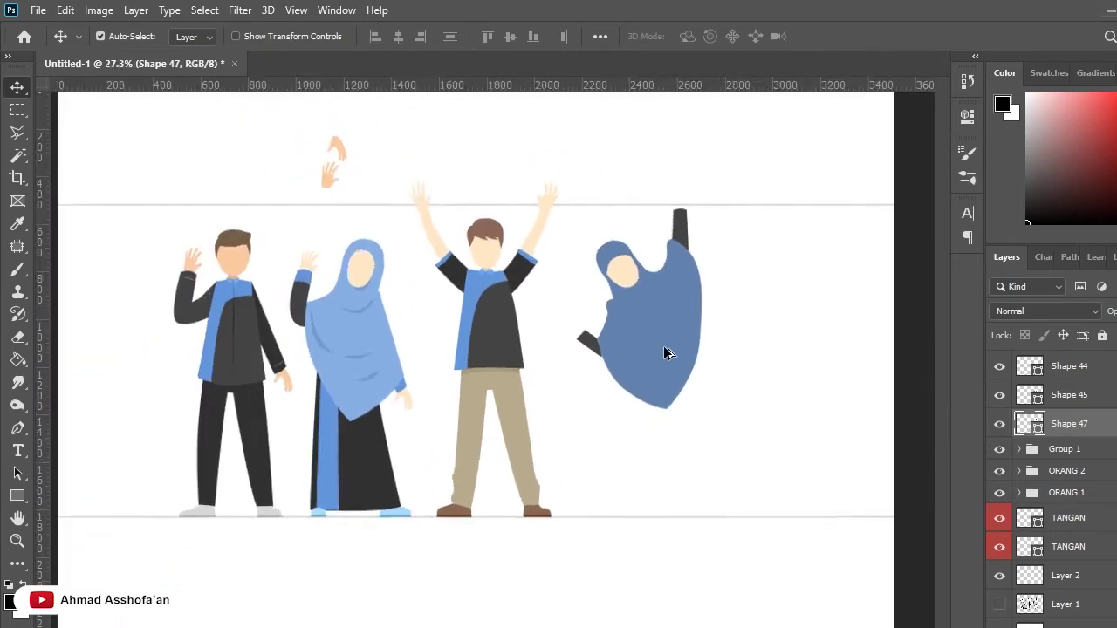
{"action": "scroll", "coordinate": [664, 349], "scroll_direction": "up", "scroll_amount": 2}
{"action": "left_click", "coordinate": [1000, 604]}
{"action": "scroll", "coordinate": [523, 323], "scroll_direction": "up", "scroll_amount": 2}
{"action": "scroll", "coordinate": [524, 328], "scroll_direction": "up", "scroll_amount": 1}
{"action": "scroll", "coordinate": [523, 340], "scroll_direction": "down", "scroll_amount": 3}
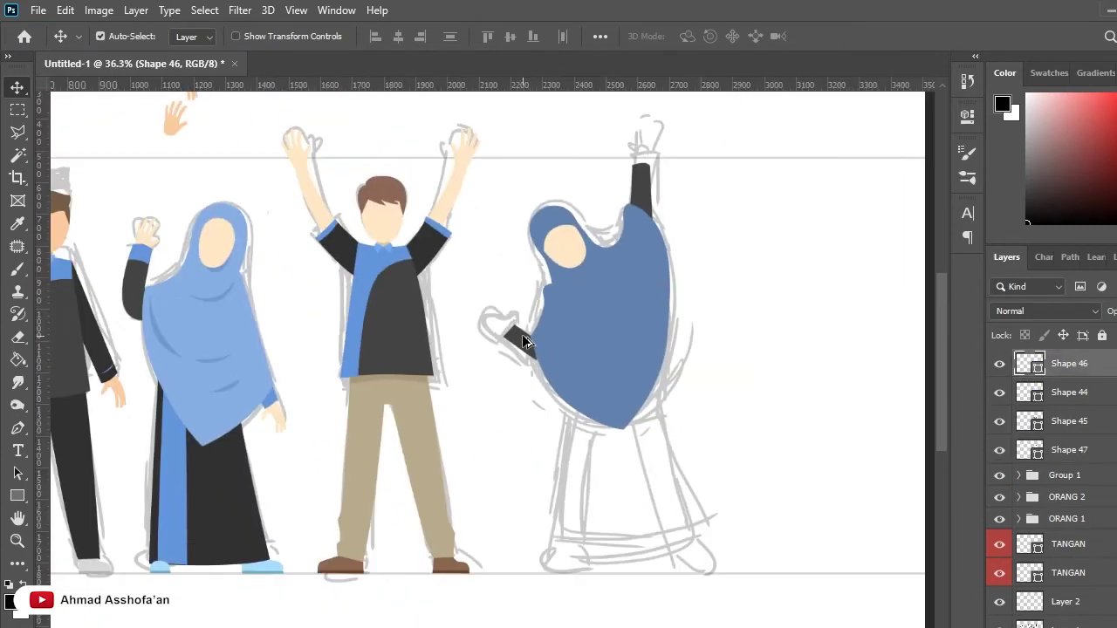
{"action": "scroll", "coordinate": [639, 174], "scroll_direction": "up", "scroll_amount": 2}
{"action": "left_click", "coordinate": [646, 178], "text": "ctrl"}
{"action": "scroll", "coordinate": [648, 175], "scroll_direction": "up", "scroll_amount": 2}
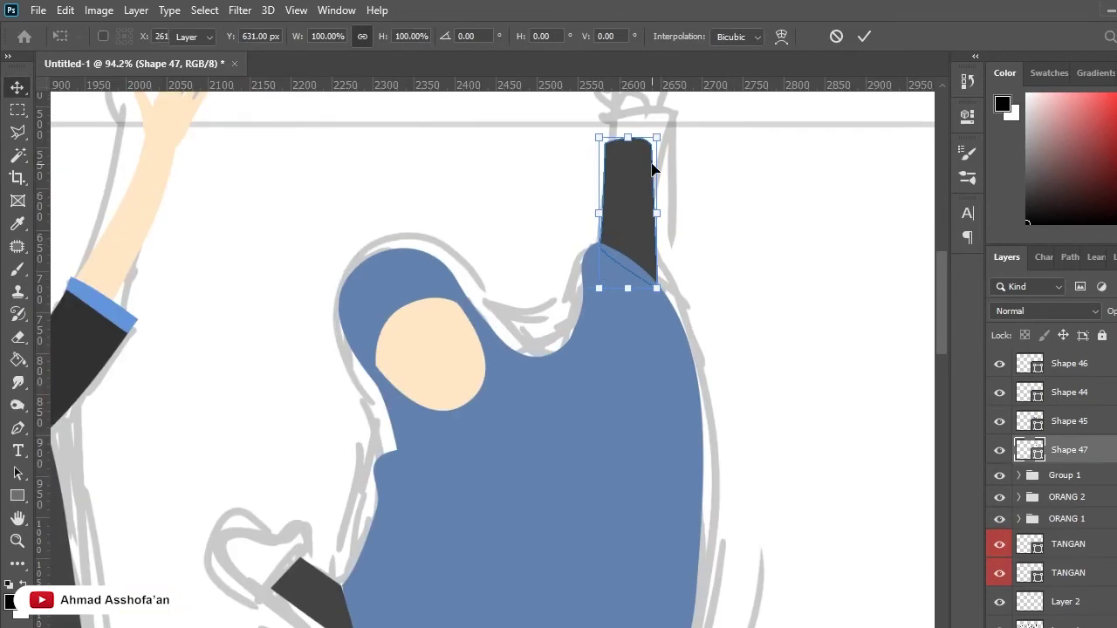
{"action": "left_click", "coordinate": [660, 219], "text": "ctrl"}
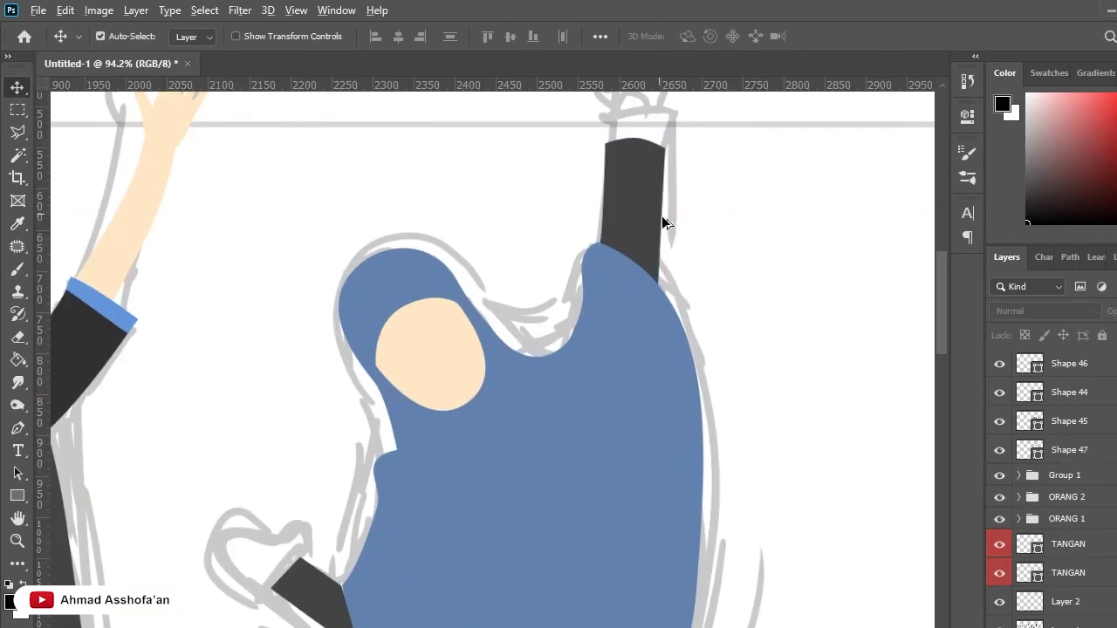
{"action": "scroll", "coordinate": [543, 381], "scroll_direction": "down", "scroll_amount": 1}
Lengthen the dark lower arm downward and send it back behind the blue body.
{"action": "left_click", "coordinate": [509, 386], "text": "ctrl"}
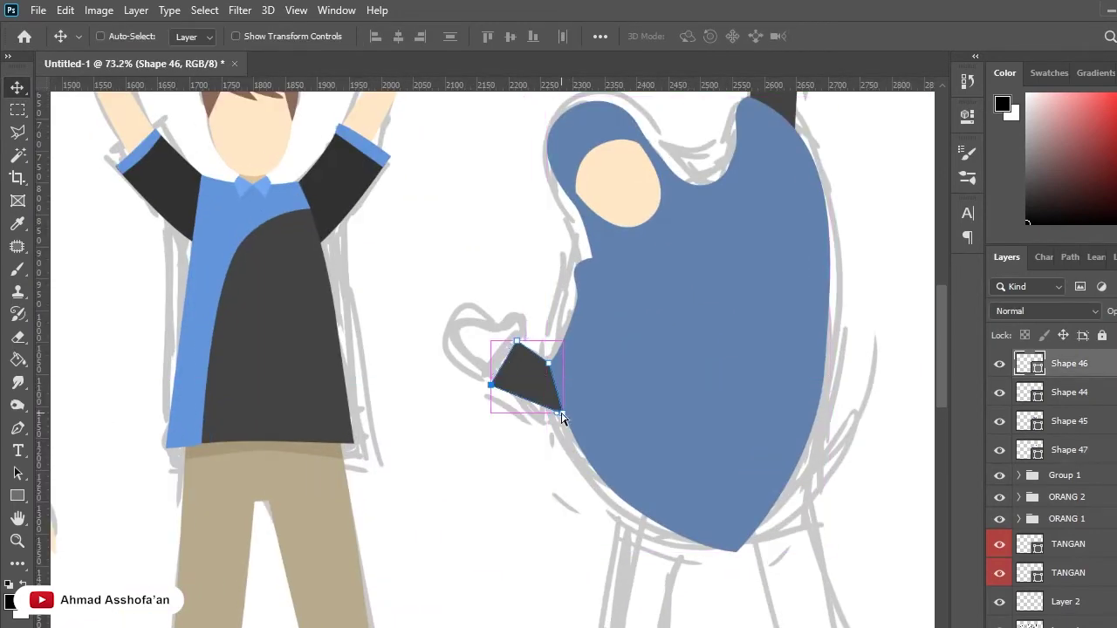
{"action": "left_click_drag", "start_coordinate": [489, 384], "coordinate": [645, 386]}
{"action": "key", "text": "ctrl+bracketleft"}
{"action": "key", "text": "ctrl+bracketleft"}
{"action": "key", "text": "ctrl+bracketleft"}
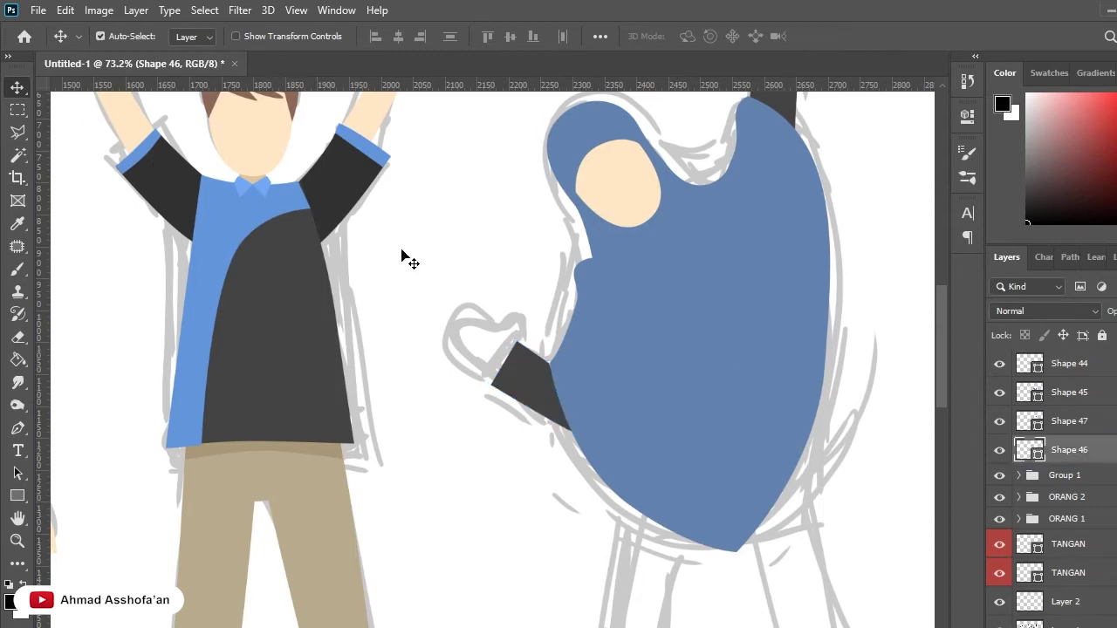
{"action": "scroll", "coordinate": [402, 259], "scroll_direction": "down", "scroll_amount": 5}
{"action": "scroll", "coordinate": [384, 422], "scroll_direction": "up", "scroll_amount": 5}
Draw a cuff at the lower arm's tip, filled with blue sampled from the artwork.
{"action": "key", "text": "p"}
{"action": "scroll", "coordinate": [606, 422], "scroll_direction": "up", "scroll_amount": 2}
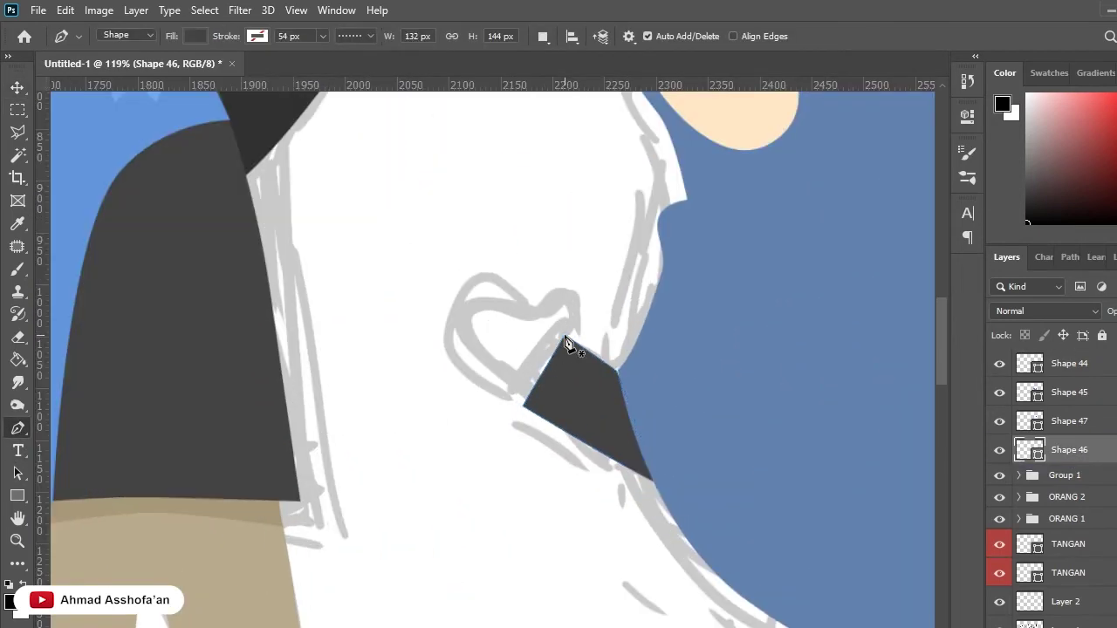
{"action": "left_click", "coordinate": [565, 336]}
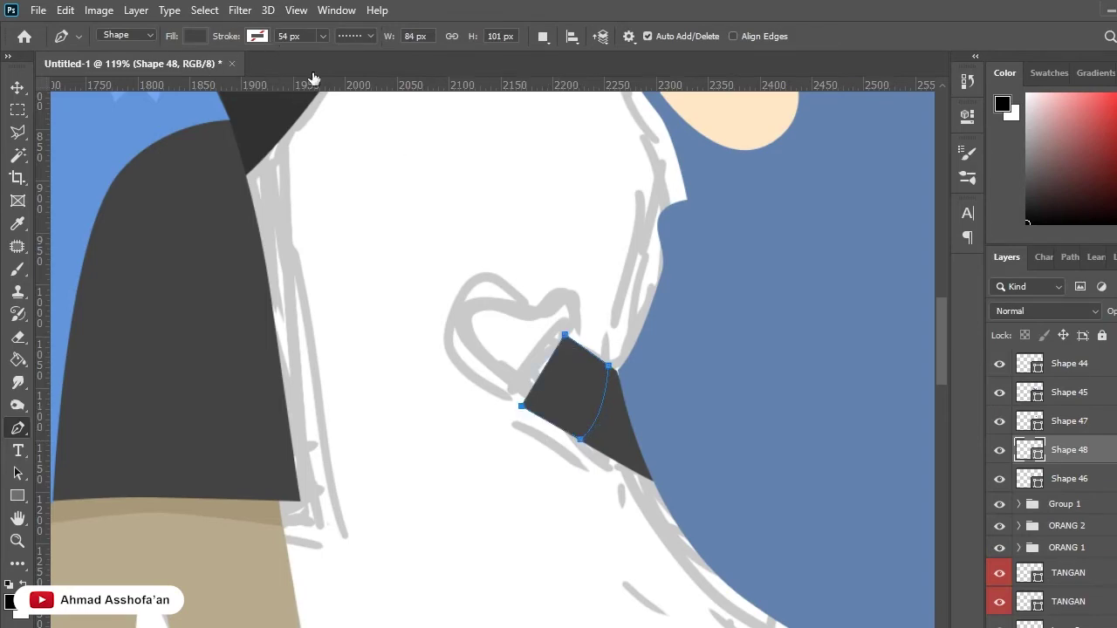
{"action": "key", "text": "i"}
{"action": "left_click", "coordinate": [65, 349]}
{"action": "key", "text": "p"}
{"action": "scroll", "coordinate": [530, 274], "scroll_direction": "down", "scroll_amount": 2}
{"action": "scroll", "coordinate": [530, 274], "scroll_direction": "down", "scroll_amount": 2}
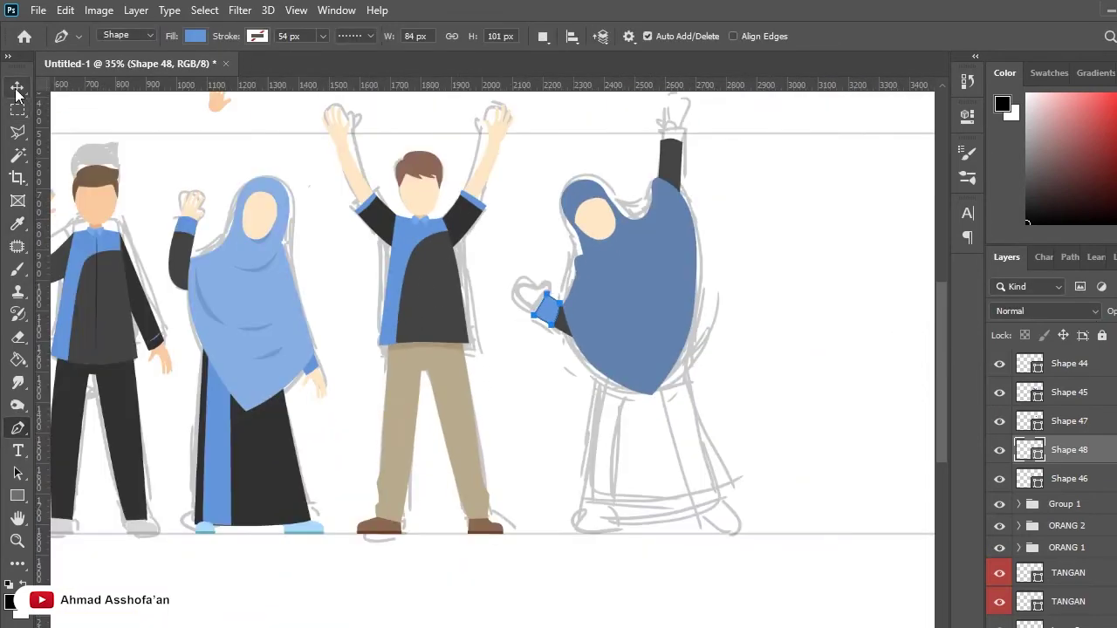
{"action": "scroll", "coordinate": [704, 242], "scroll_direction": "down", "scroll_amount": 1}
{"action": "scroll", "coordinate": [703, 242], "scroll_direction": "up", "scroll_amount": 5}
{"action": "scroll", "coordinate": [650, 321], "scroll_direction": "up", "scroll_amount": 1}
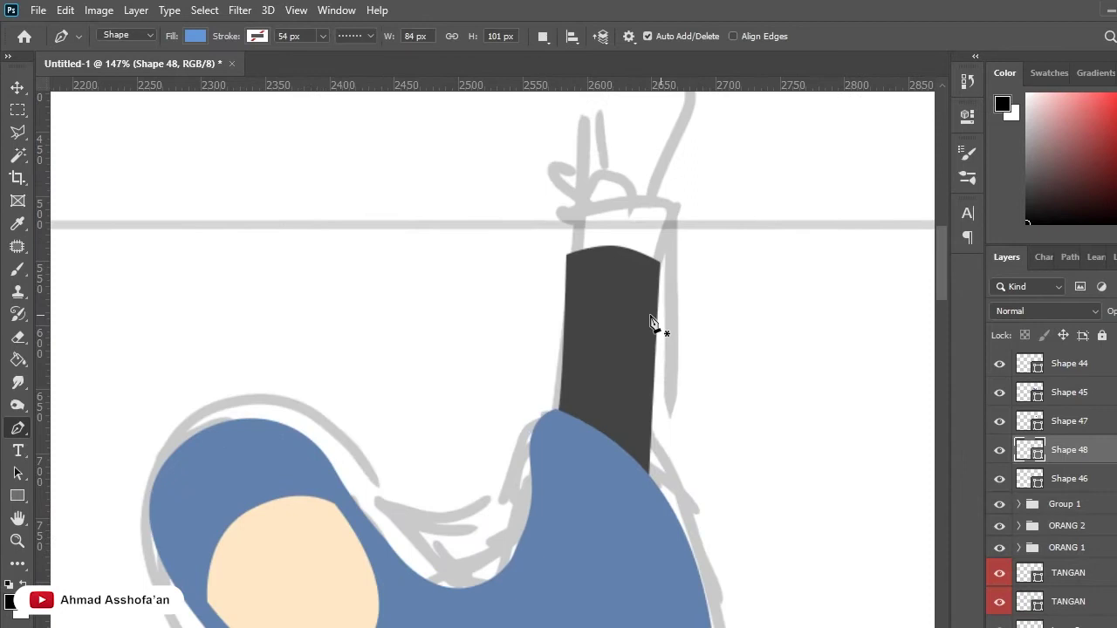
Draw a blue cuff atop the raised arm and bring it to the front.
{"action": "left_click", "coordinate": [567, 253]}
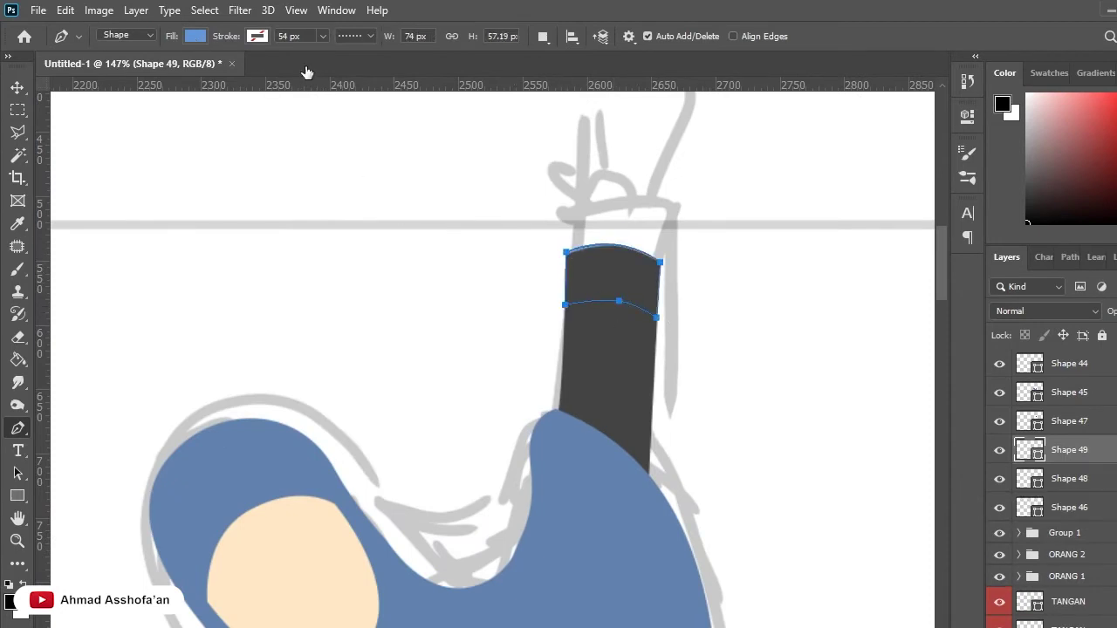
{"action": "key", "text": "i"}
{"action": "scroll", "coordinate": [88, 404], "scroll_direction": "down", "scroll_amount": 4}
{"action": "key", "text": "p"}
{"action": "scroll", "coordinate": [663, 323], "scroll_direction": "down", "scroll_amount": 3}
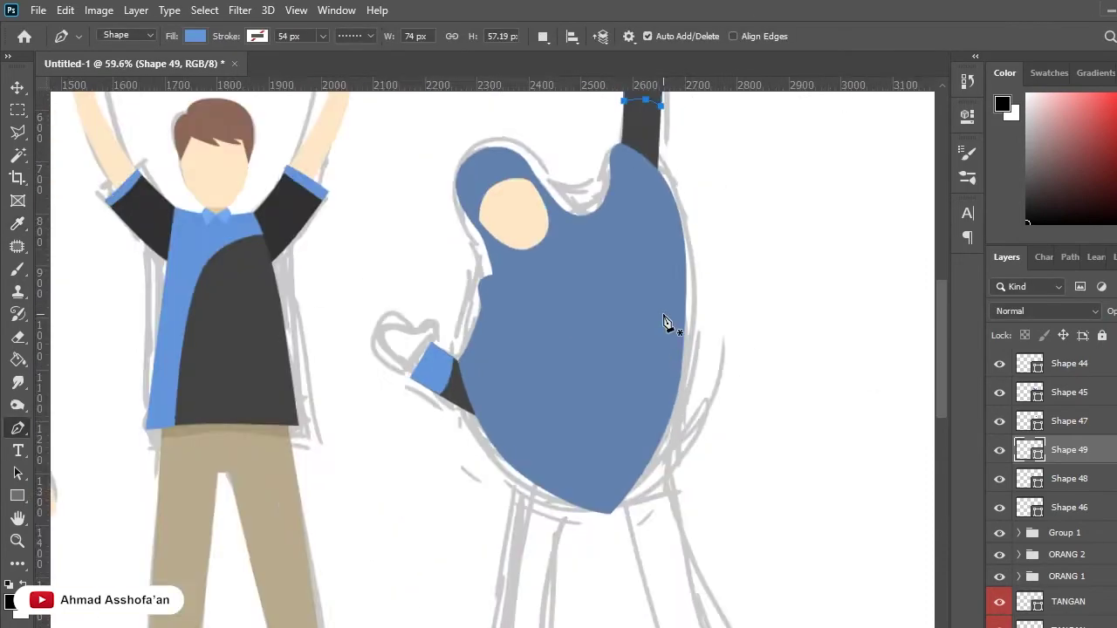
{"action": "scroll", "coordinate": [663, 322], "scroll_direction": "down", "scroll_amount": 1}
{"action": "key", "text": "ctrl+shift+bracketright"}
{"action": "key", "text": "v"}
{"action": "scroll", "coordinate": [657, 217], "scroll_direction": "down", "scroll_amount": 3}
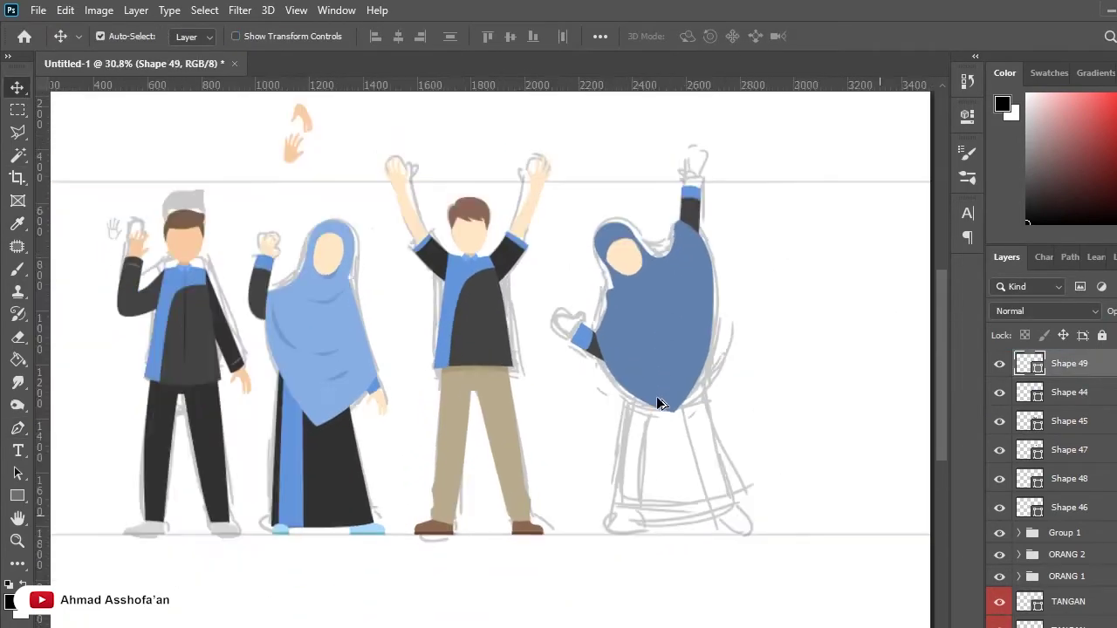
{"action": "scroll", "coordinate": [659, 403], "scroll_direction": "down", "scroll_amount": 2}
{"action": "scroll", "coordinate": [671, 399], "scroll_direction": "up", "scroll_amount": 1}
{"action": "scroll", "coordinate": [638, 418], "scroll_direction": "up", "scroll_amount": 1}
Pen-draw the long skirt shape under the fourth figure's hijab down to her feet.
{"action": "key", "text": "p"}
{"action": "scroll", "coordinate": [654, 436], "scroll_direction": "up", "scroll_amount": 1}
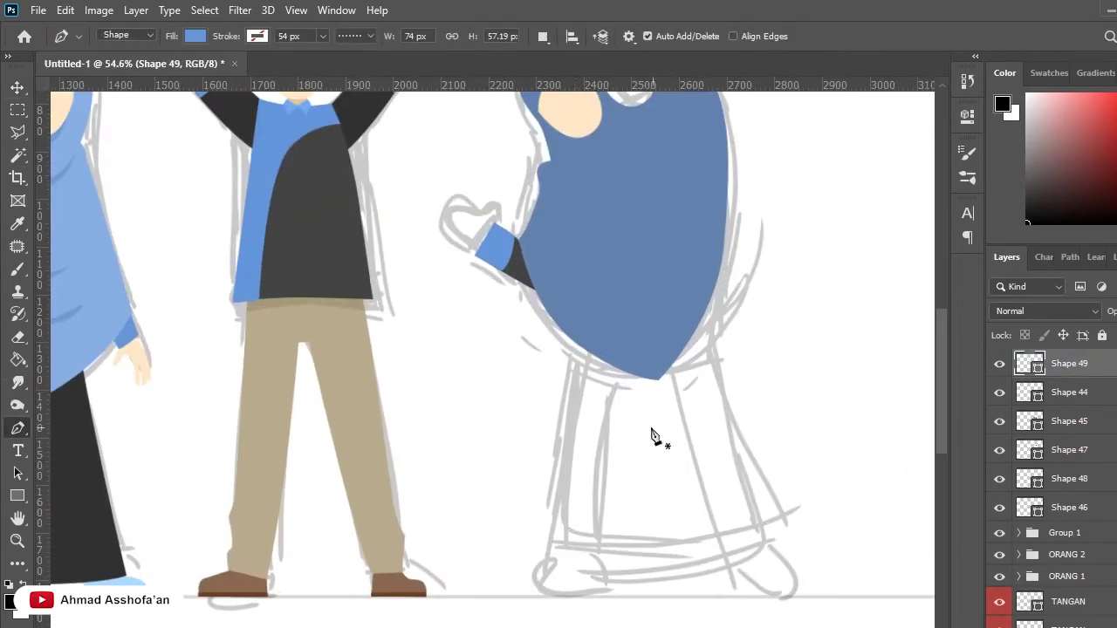
{"action": "left_click", "coordinate": [575, 310]}
{"action": "left_click_drag", "start_coordinate": [564, 530], "coordinate": [564, 554]}
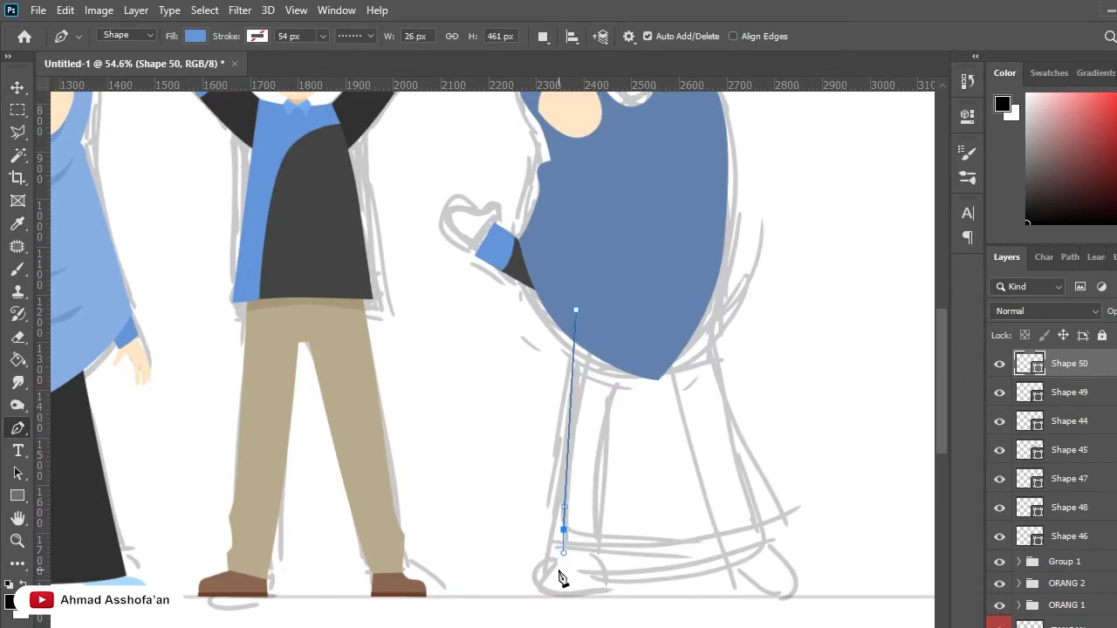
{"action": "left_click_drag", "start_coordinate": [772, 538], "coordinate": [793, 516]}
{"action": "left_click", "coordinate": [712, 315]}
{"action": "left_click_drag", "start_coordinate": [707, 216], "coordinate": [702, 129]}
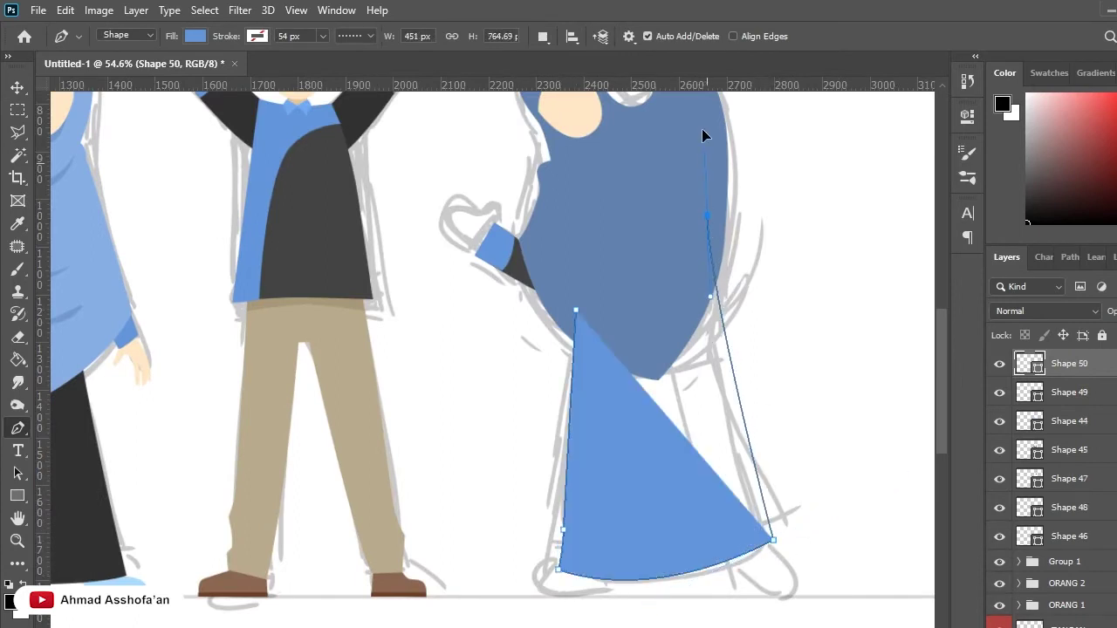
{"action": "scroll", "coordinate": [760, 302], "scroll_direction": "up", "scroll_amount": 2}
{"action": "scroll", "coordinate": [760, 302], "scroll_direction": "up", "scroll_amount": 3}
{"action": "left_click_drag", "start_coordinate": [575, 463], "coordinate": [564, 449]}
{"action": "scroll", "coordinate": [563, 449], "scroll_direction": "down", "scroll_amount": 1}
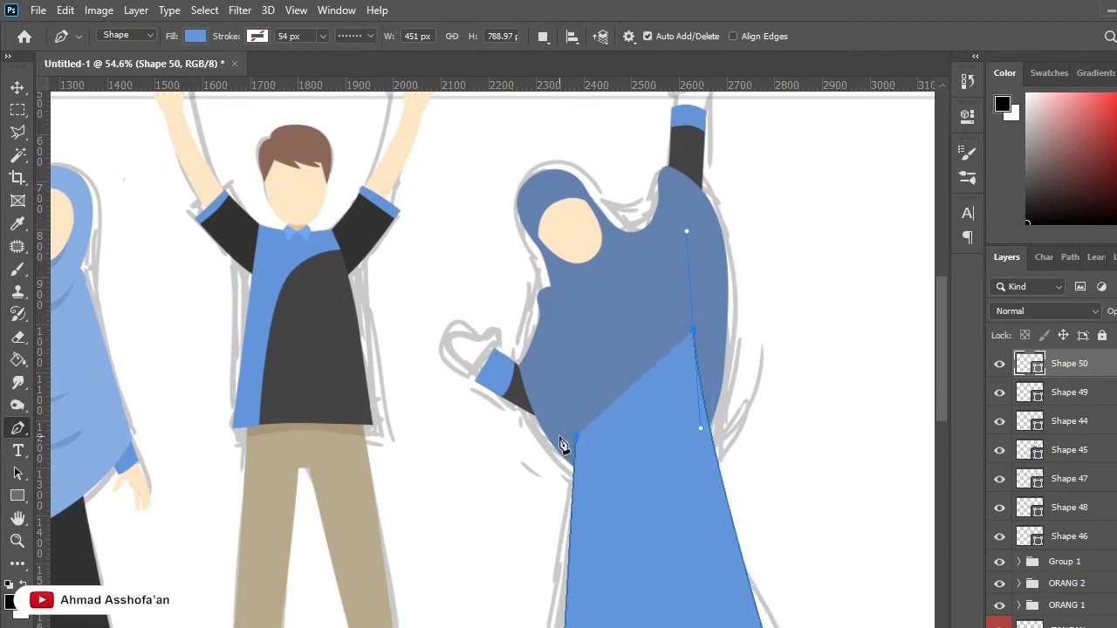
{"action": "scroll", "coordinate": [474, 257], "scroll_direction": "down", "scroll_amount": 1}
{"action": "scroll", "coordinate": [474, 256], "scroll_direction": "down", "scroll_amount": 2}
Fill the skirt dark grey and move Shape 50 below the hijab layer.
{"action": "key", "text": "i"}
{"action": "key", "text": "p"}
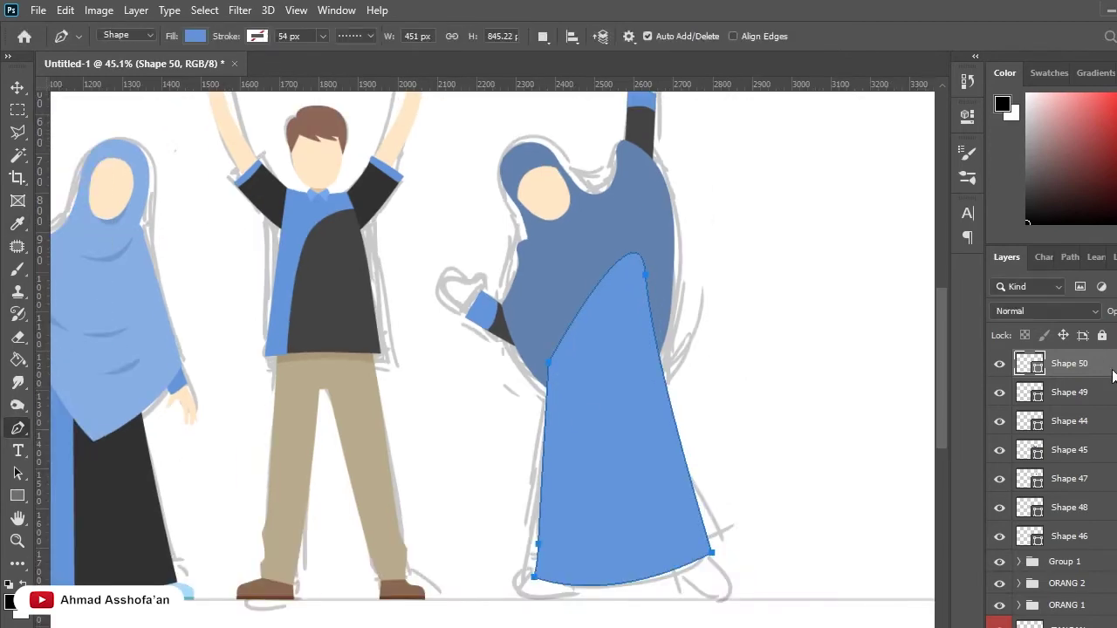
{"action": "key", "text": "alt+Delete"}
{"action": "left_click_drag", "start_coordinate": [1098, 403], "coordinate": [1097, 543]}
{"action": "left_click_drag", "start_coordinate": [1094, 374], "coordinate": [1094, 542]}
Fit the canvas on screen and toggle the pencil sketch layer off and on to check.
{"action": "key", "text": "v"}
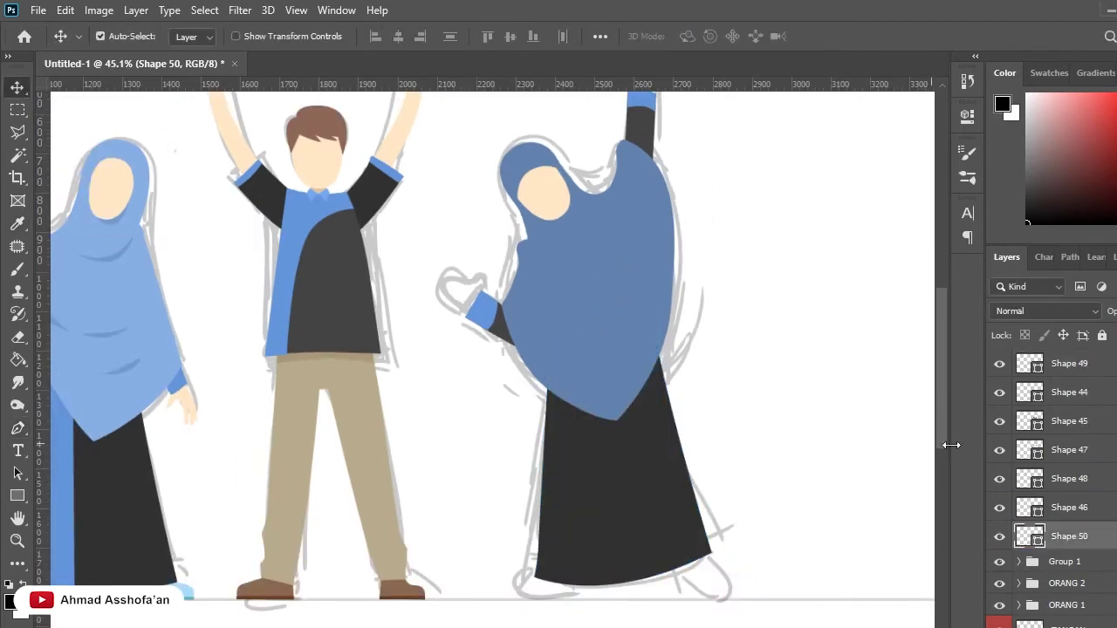
{"action": "key", "text": "ctrl+0"}
{"action": "scroll", "coordinate": [1114, 583], "scroll_direction": "down", "scroll_amount": 3}
{"action": "left_click", "coordinate": [999, 604]}
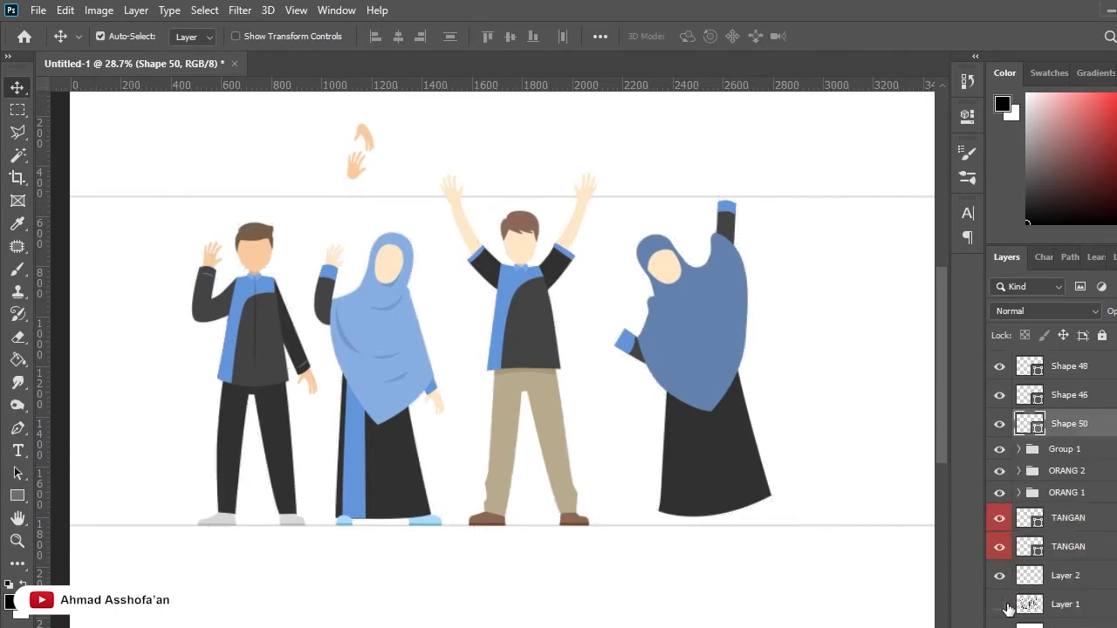
{"action": "left_click", "coordinate": [999, 604]}
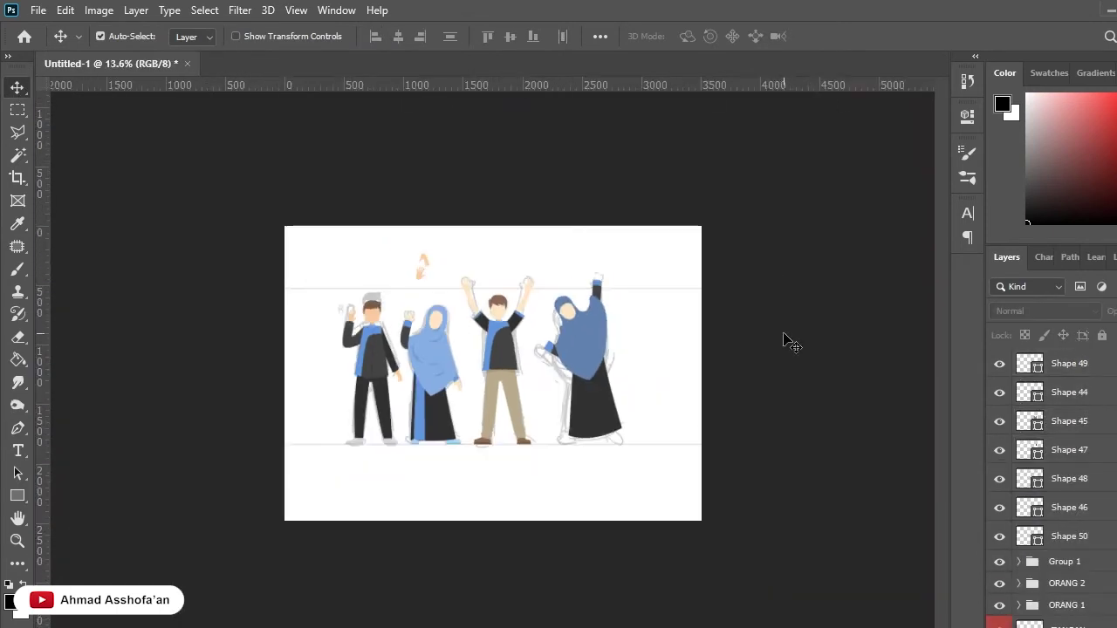
Scale the fourth figure's combined shapes down to 91.32%, discarding an accidental tilt.
{"action": "key", "text": "ctrl+t"}
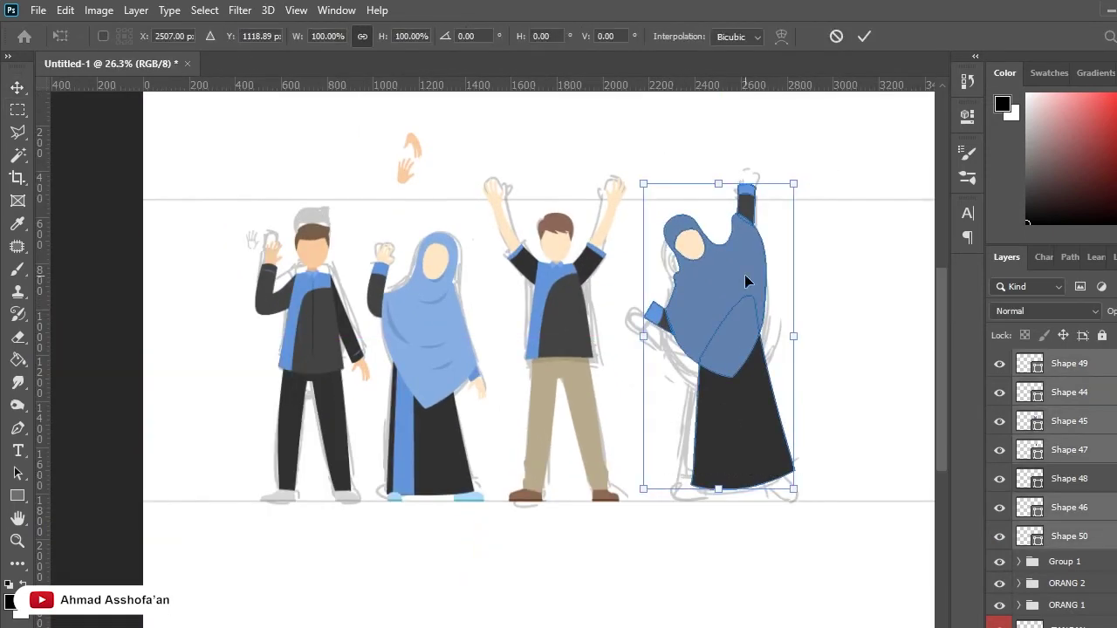
{"action": "mouse_move", "coordinate": [781, 212]}
{"action": "left_mouse_down"}
{"action": "mouse_move", "coordinate": [824, 202]}
{"action": "mouse_move", "coordinate": [646, 521]}
{"action": "left_mouse_up"}
{"action": "key", "text": "Escape"}
{"action": "key", "text": "ctrl+t"}
{"action": "mouse_move", "coordinate": [792, 183]}
{"action": "left_mouse_down"}
{"action": "mouse_move", "coordinate": [776, 221]}
{"action": "mouse_move", "coordinate": [782, 211]}
{"action": "left_mouse_up"}
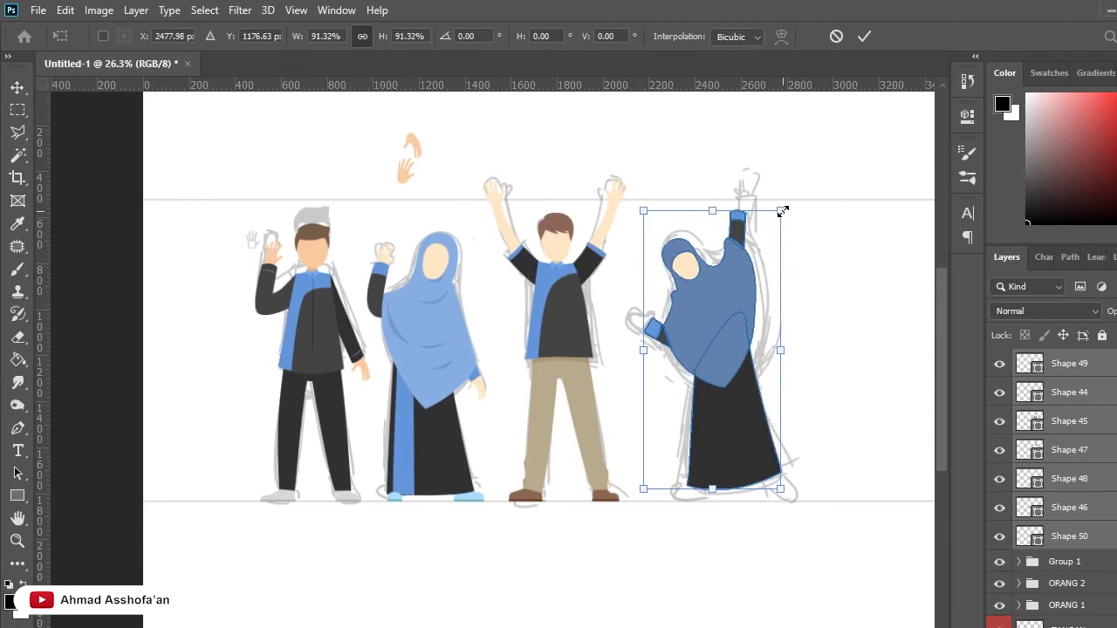
{"action": "key", "text": "Return"}
{"action": "scroll", "coordinate": [672, 370], "scroll_direction": "down", "scroll_amount": 2}
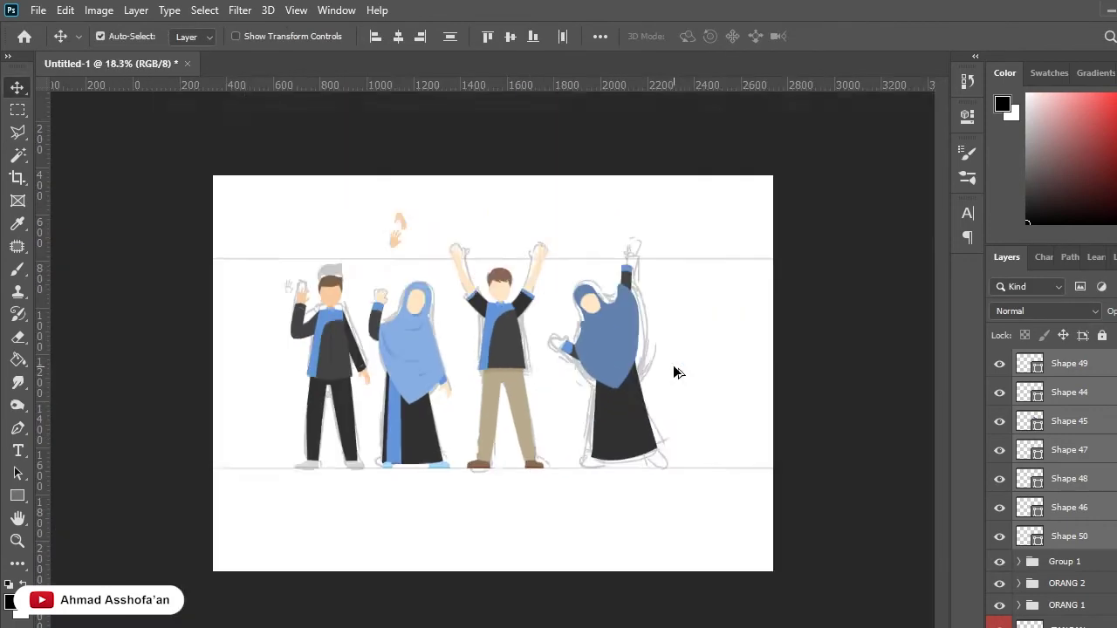
{"action": "scroll", "coordinate": [640, 351], "scroll_direction": "up", "scroll_amount": 4}
{"action": "scroll", "coordinate": [567, 331], "scroll_direction": "up", "scroll_amount": 1}
With Shape 50 selected, pen-draw a vertical band from the robe's bottom up under the hijab.
{"action": "scroll", "coordinate": [668, 431], "scroll_direction": "down", "scroll_amount": 5}
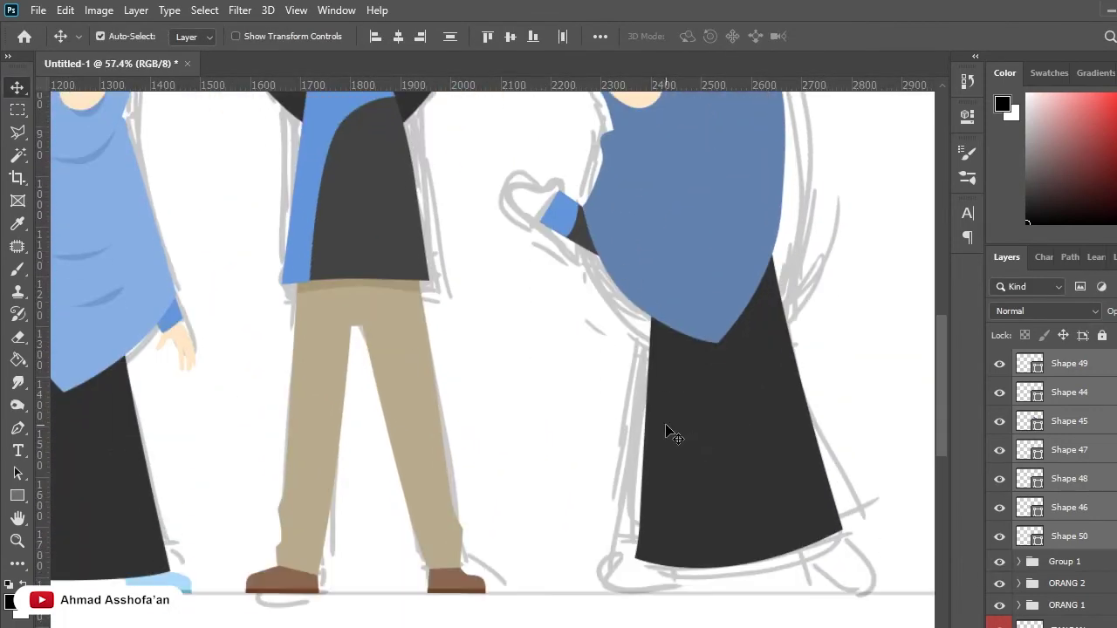
{"action": "left_click", "coordinate": [668, 431]}
{"action": "left_click", "coordinate": [18, 427]}
{"action": "scroll", "coordinate": [463, 432], "scroll_direction": "down", "scroll_amount": 2}
{"action": "scroll", "coordinate": [545, 437], "scroll_direction": "up", "scroll_amount": 2}
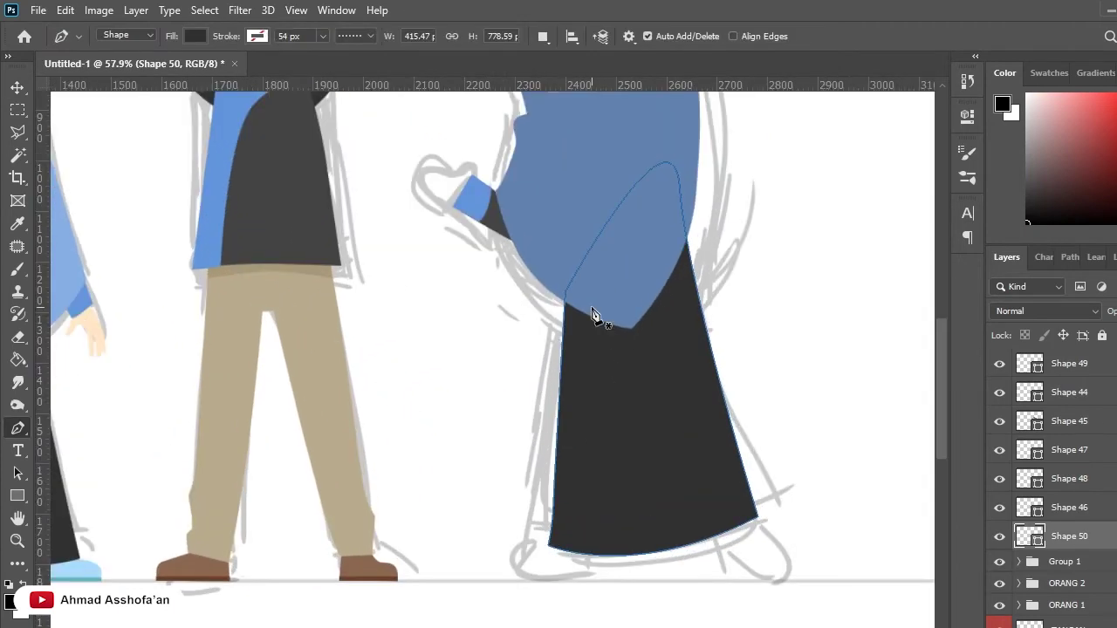
{"action": "left_click", "coordinate": [568, 551]}
{"action": "left_click_drag", "start_coordinate": [575, 365], "coordinate": [581, 347]}
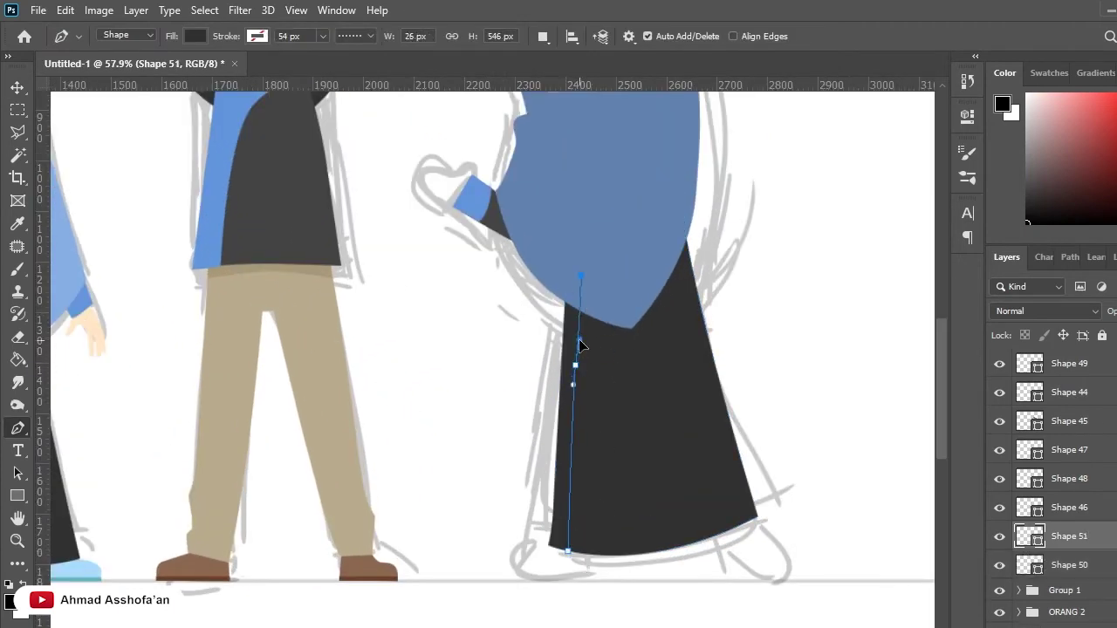
{"action": "left_click_drag", "start_coordinate": [616, 553], "coordinate": [621, 576]}
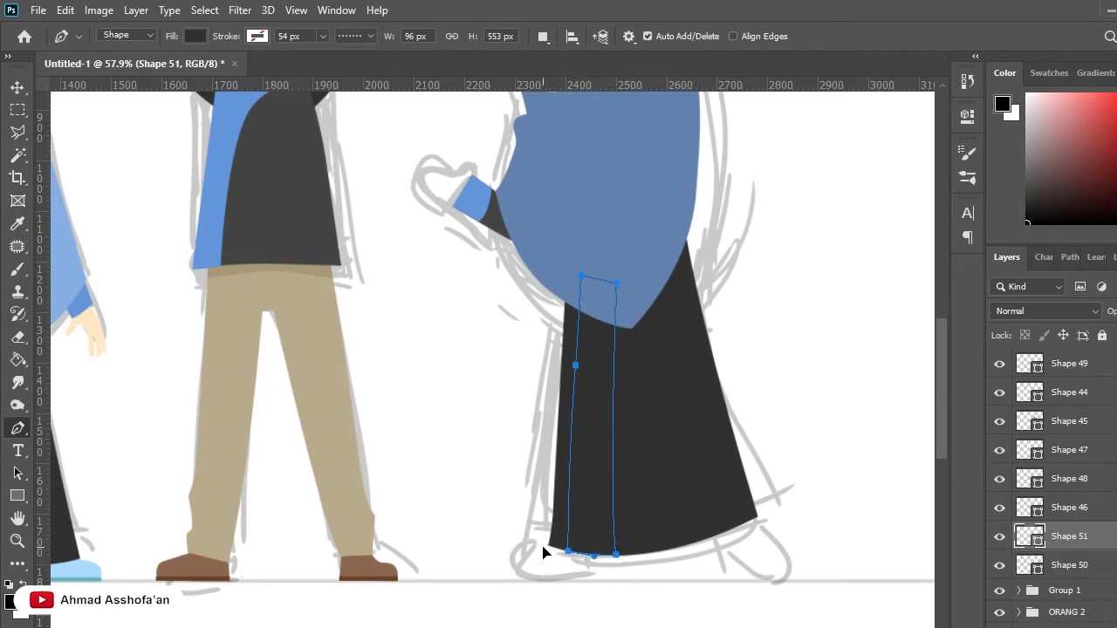
Place the band layer, Shape 51, above the robe and fill it with the artwork's light blue.
{"action": "scroll", "coordinate": [532, 434], "scroll_direction": "down", "scroll_amount": 2}
{"action": "left_click_drag", "start_coordinate": [1101, 313], "coordinate": [1066, 450]}
{"action": "key", "text": "i"}
{"action": "left_click", "coordinate": [171, 441]}
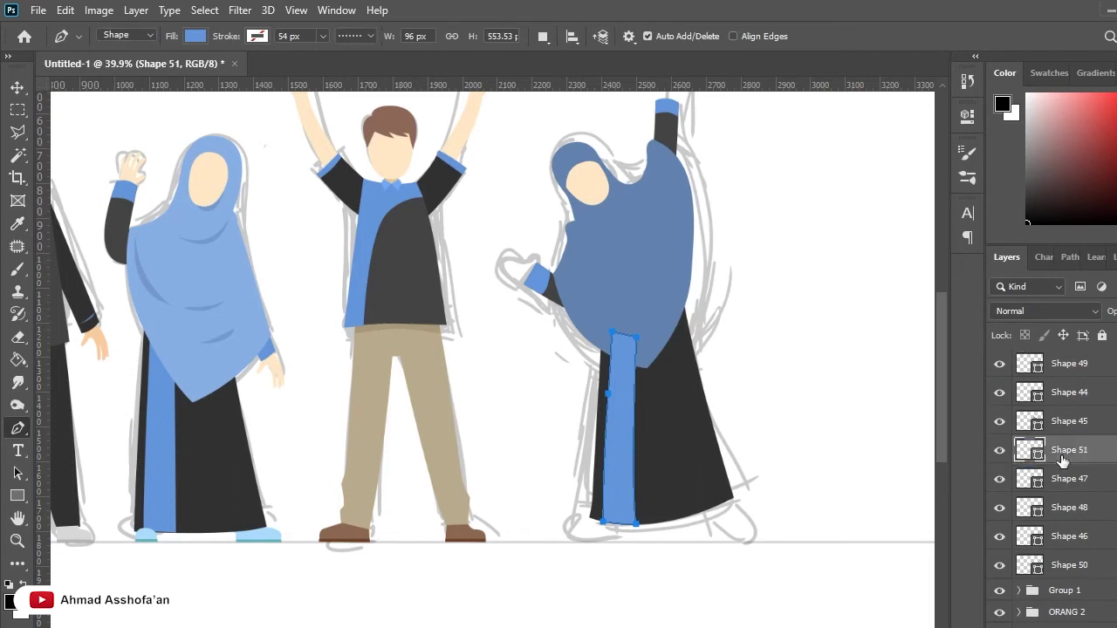
{"action": "key", "text": "v"}
{"action": "scroll", "coordinate": [715, 339], "scroll_direction": "down", "scroll_amount": 3}
{"action": "scroll", "coordinate": [663, 332], "scroll_direction": "up", "scroll_amount": 2}
{"action": "left_click", "coordinate": [663, 332]}
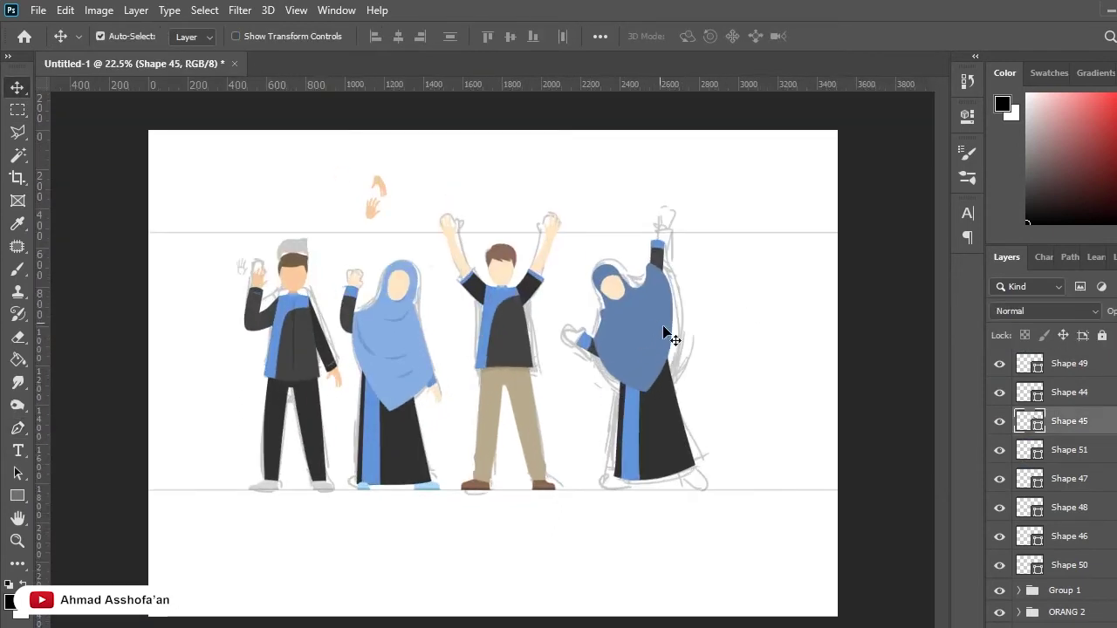
Try several sampled colours on the Shape 45 hijab fill, then revert it to dark navy.
{"action": "double_click", "coordinate": [1028, 421]}
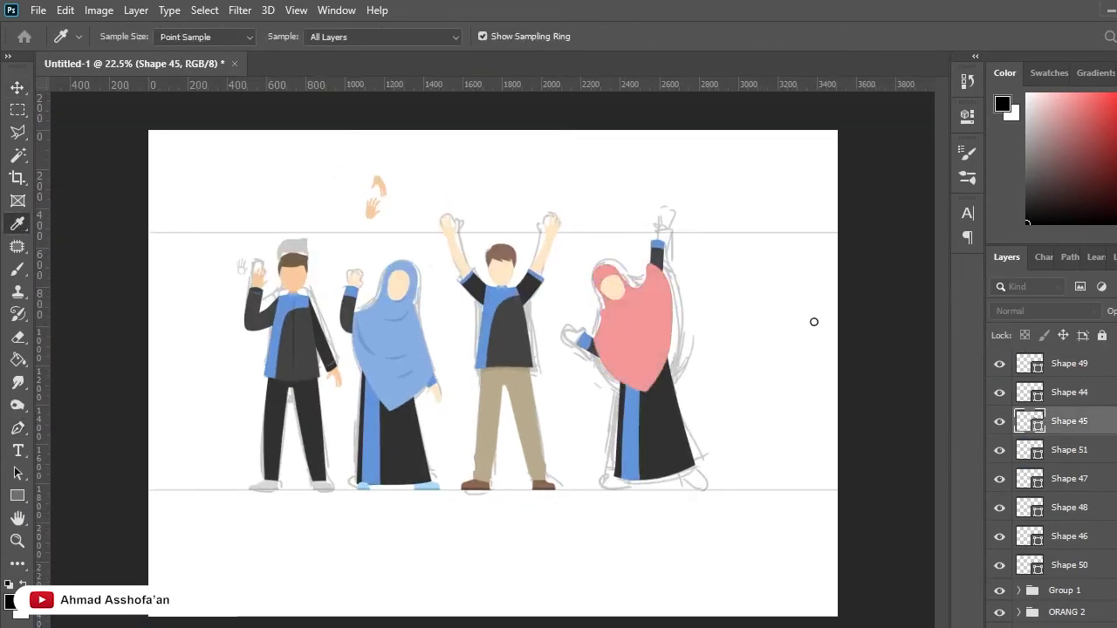
{"action": "left_click", "coordinate": [407, 323]}
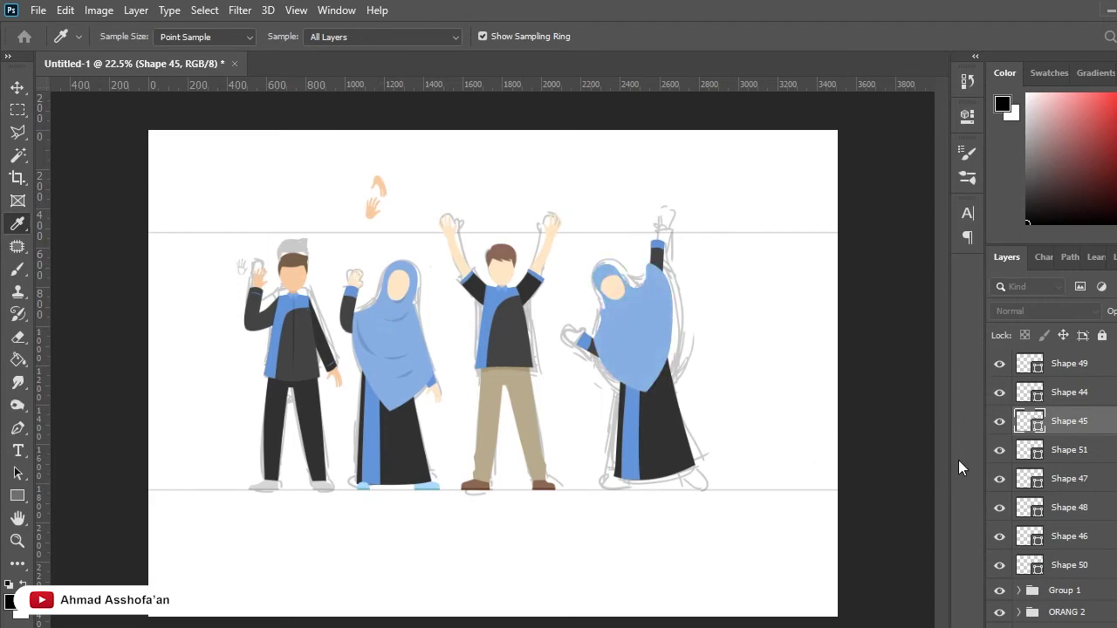
{"action": "left_click", "coordinate": [688, 427]}
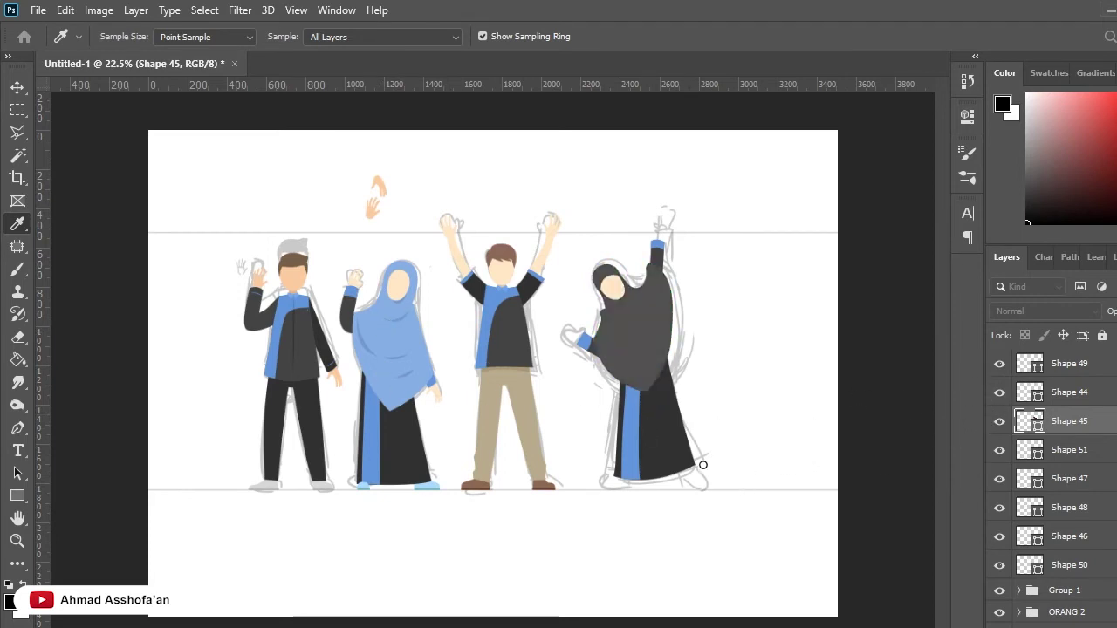
{"action": "left_click", "coordinate": [678, 346]}
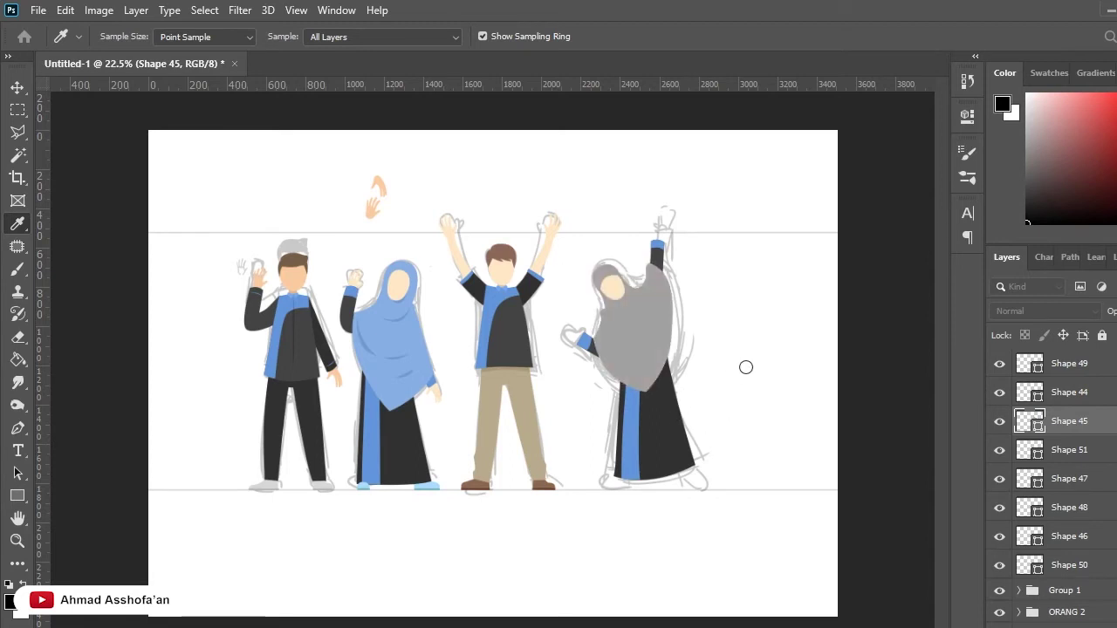
{"action": "left_click", "coordinate": [526, 399]}
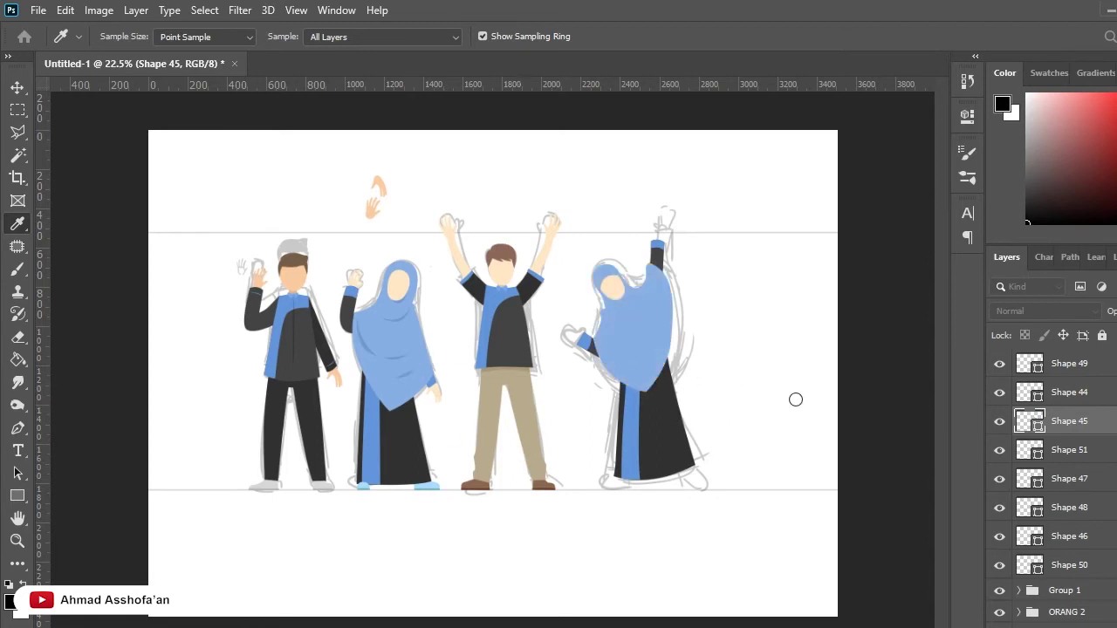
{"action": "left_click", "coordinate": [860, 377]}
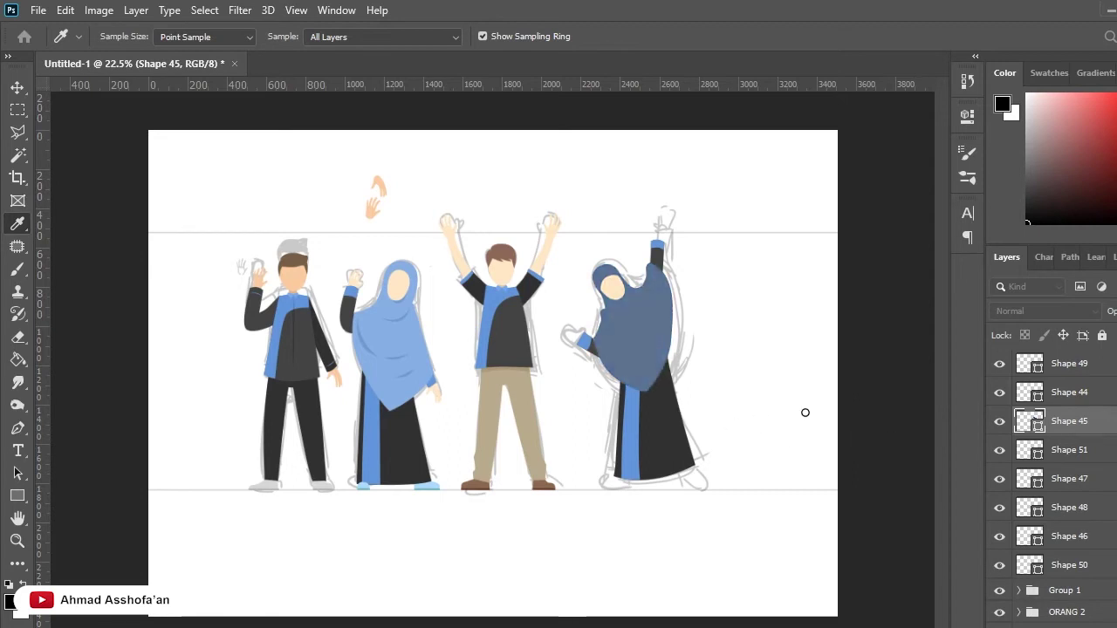
{"action": "key", "text": "v"}
{"action": "scroll", "coordinate": [698, 414], "scroll_direction": "down", "scroll_amount": 3}
{"action": "scroll", "coordinate": [511, 319], "scroll_direction": "up", "scroll_amount": 3}
{"action": "scroll", "coordinate": [436, 349], "scroll_direction": "up", "scroll_amount": 2}
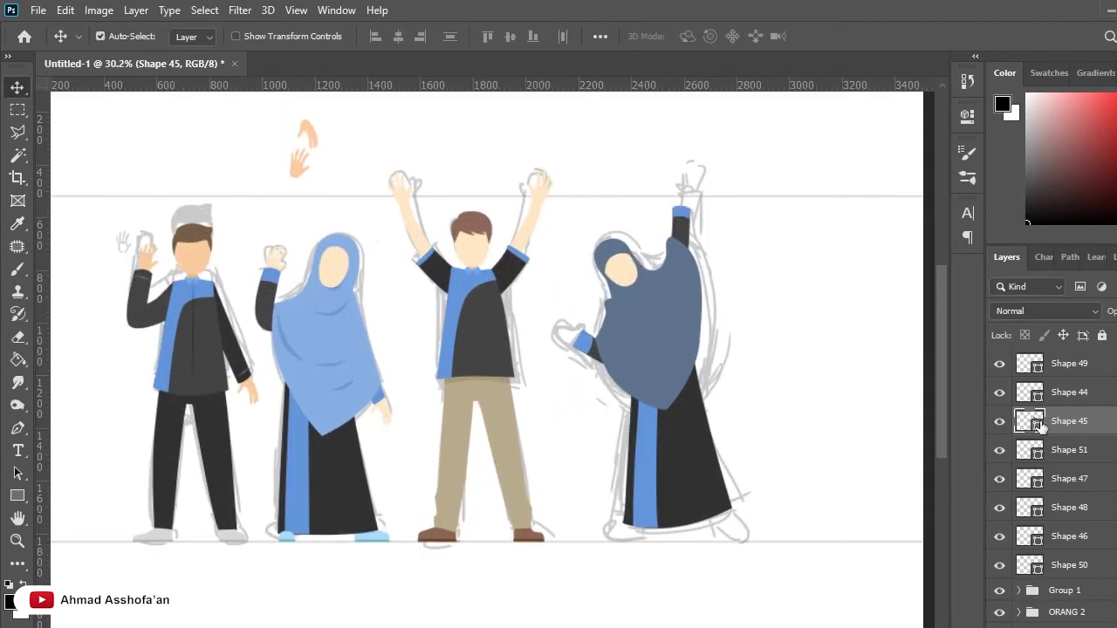
Eyedrop the second figure's light blue onto the hijab fill.
{"action": "key", "text": "i"}
{"action": "left_click", "coordinate": [351, 391]}
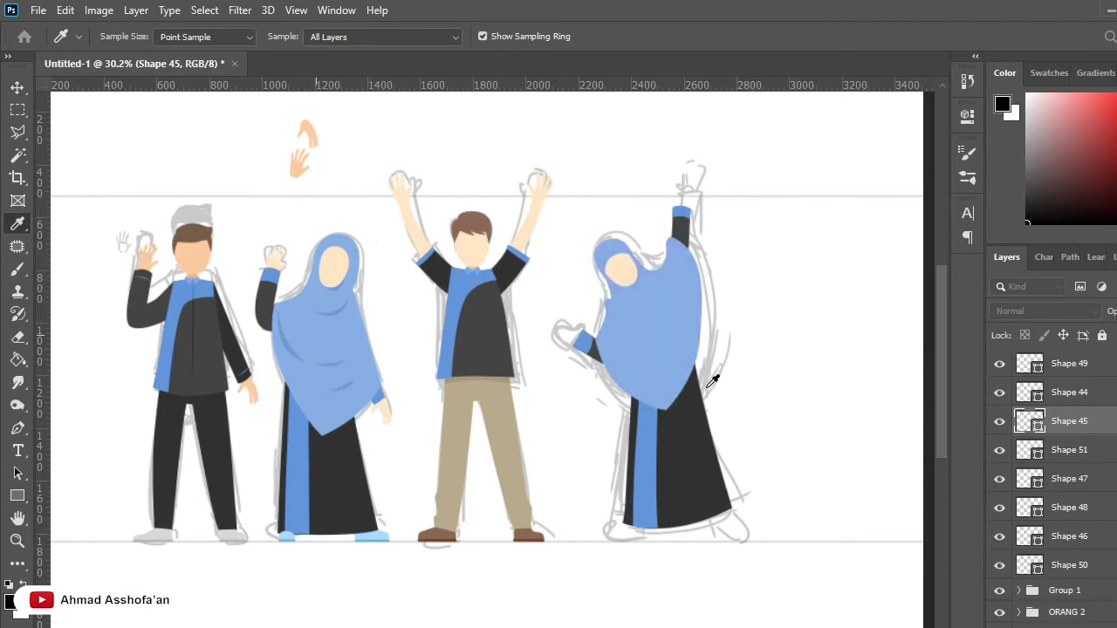
{"action": "key", "text": "v"}
{"action": "scroll", "coordinate": [640, 404], "scroll_direction": "down", "scroll_amount": 5}
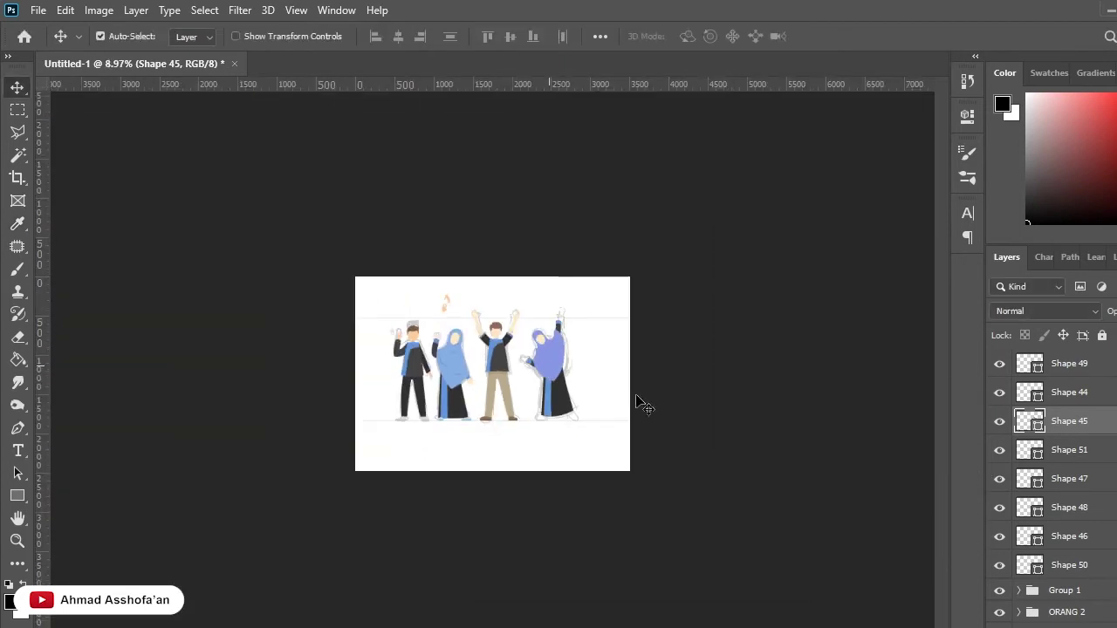
{"action": "scroll", "coordinate": [515, 370], "scroll_direction": "up", "scroll_amount": 3}
{"action": "scroll", "coordinate": [515, 371], "scroll_direction": "up", "scroll_amount": 3}
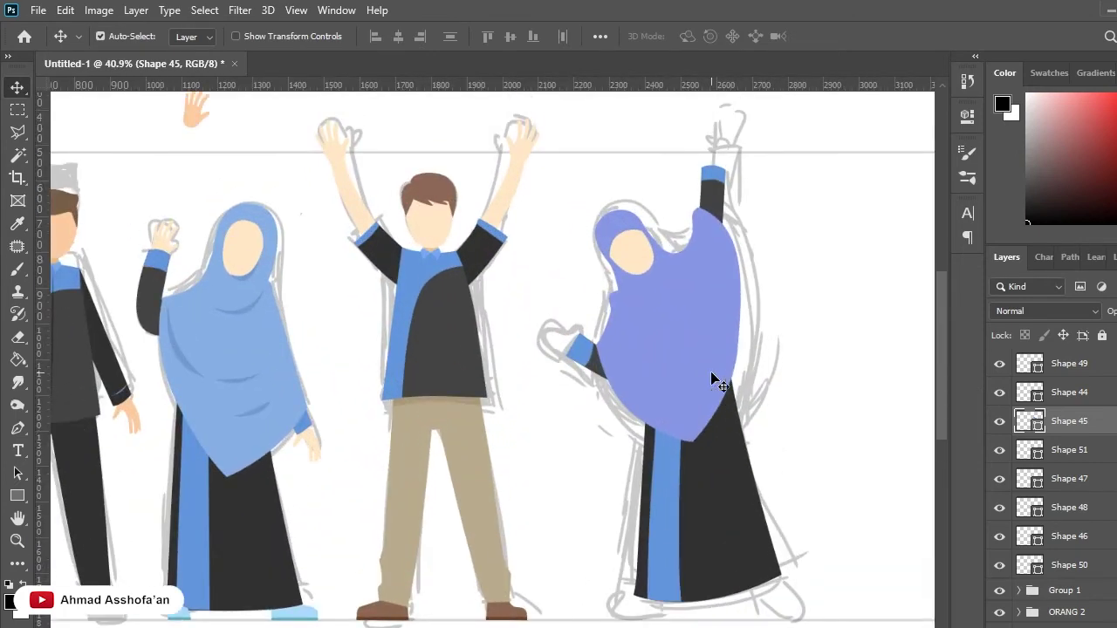
{"action": "key", "text": "i"}
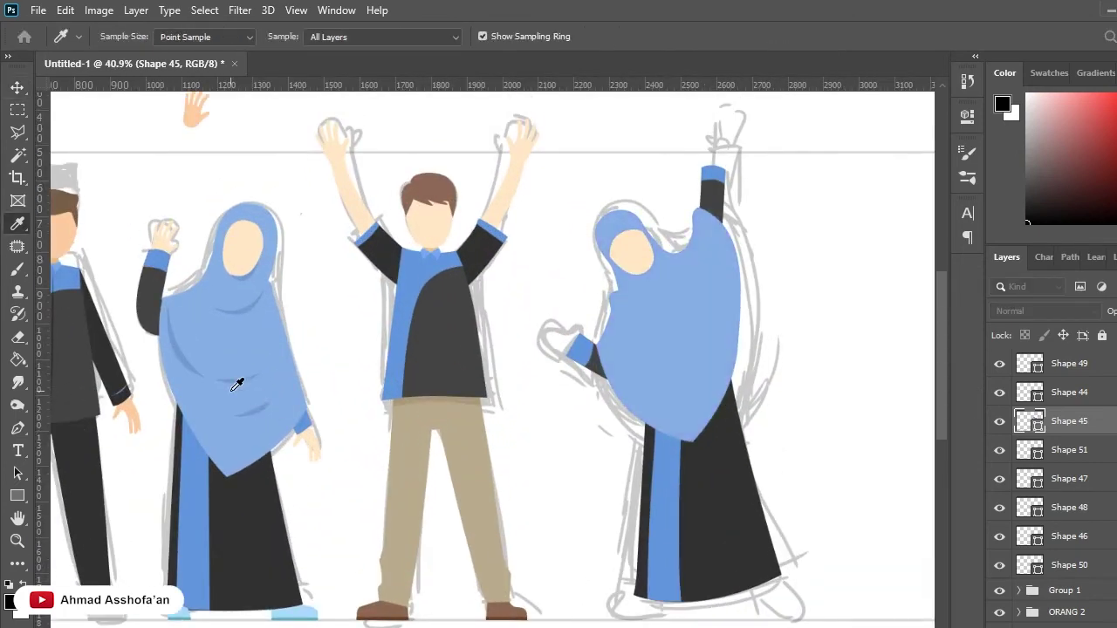
Alt-drag a TANGAN hand copy onto the fourth figure's outstretched arm and rotate it to the wrist.
{"action": "key", "text": "v"}
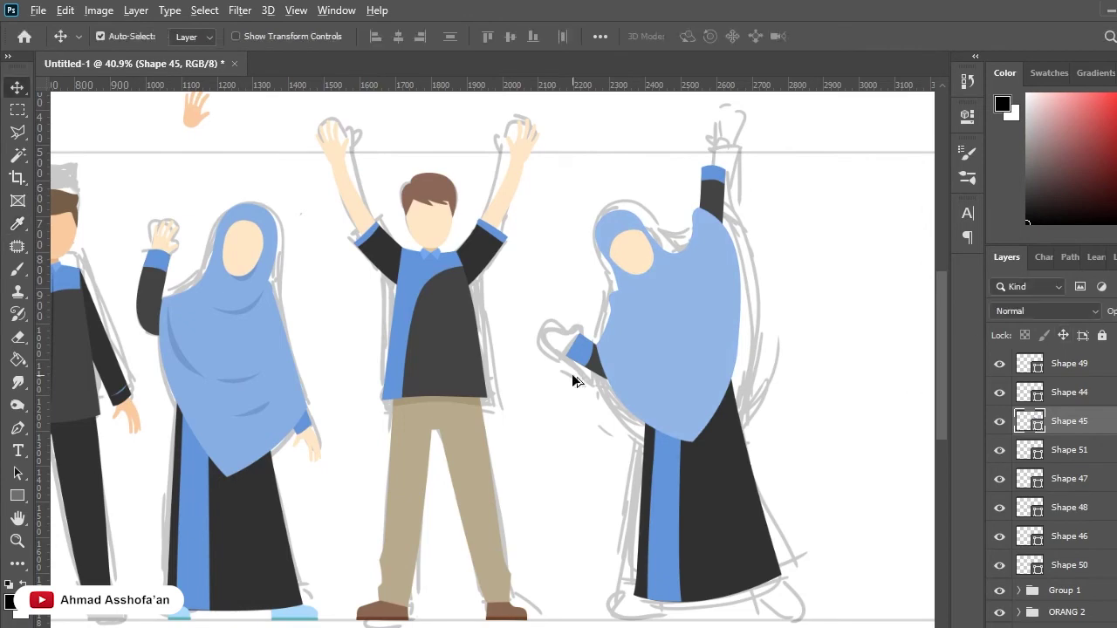
{"action": "scroll", "coordinate": [581, 349], "scroll_direction": "down", "scroll_amount": 3}
{"action": "scroll", "coordinate": [250, 255], "scroll_direction": "up", "scroll_amount": 3}
{"action": "mouse_move", "coordinate": [249, 256]}
{"action": "left_mouse_down"}
{"action": "mouse_move", "coordinate": [434, 280]}
{"action": "mouse_move", "coordinate": [694, 416]}
{"action": "left_mouse_up"}
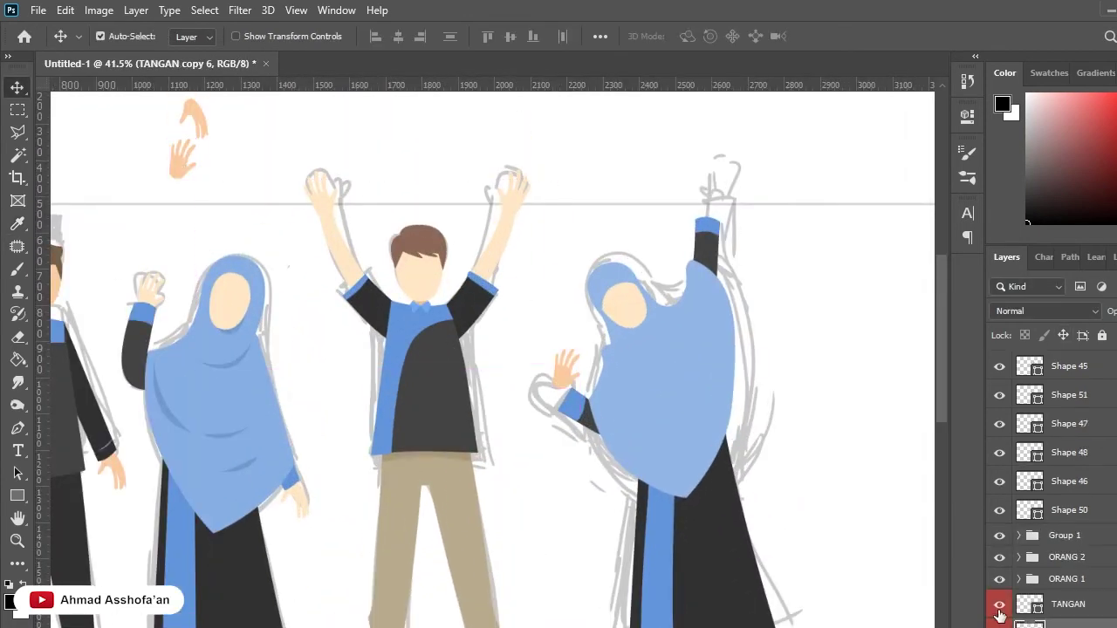
{"action": "key", "text": "i"}
{"action": "key", "text": "ctrl+t"}
{"action": "left_click_drag", "start_coordinate": [590, 347], "coordinate": [550, 319]}
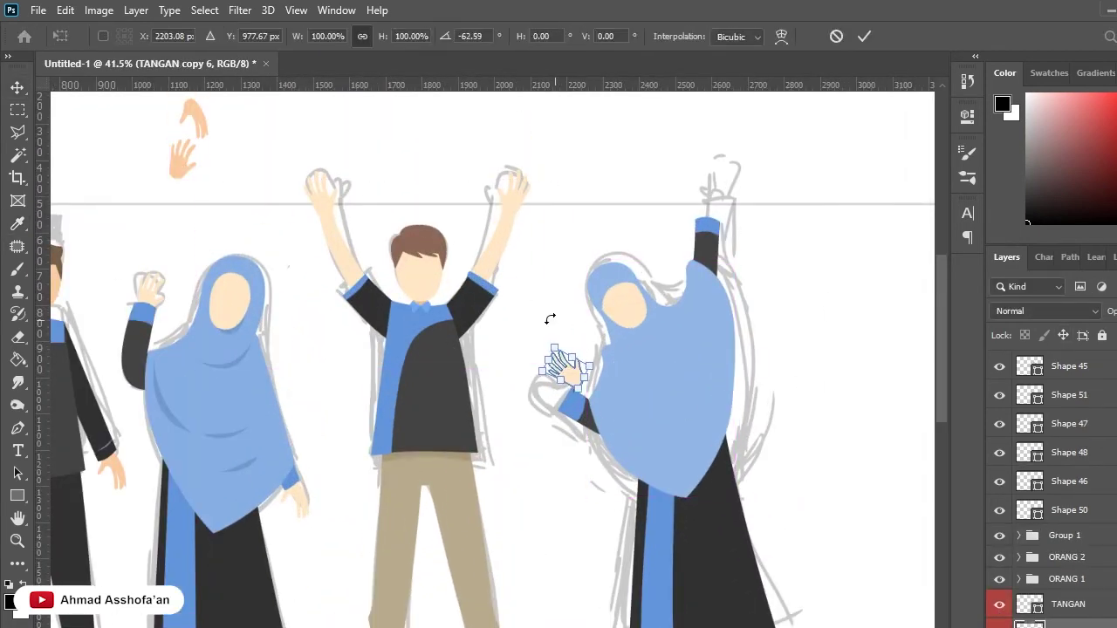
{"action": "key", "text": "Return"}
Widen the outstretched hand, turn it upright and nudge it onto the wrist.
{"action": "scroll", "coordinate": [568, 384], "scroll_direction": "up", "scroll_amount": 1}
{"action": "scroll", "coordinate": [568, 399], "scroll_direction": "up", "scroll_amount": 3}
{"action": "scroll", "coordinate": [544, 449], "scroll_direction": "down", "scroll_amount": 4}
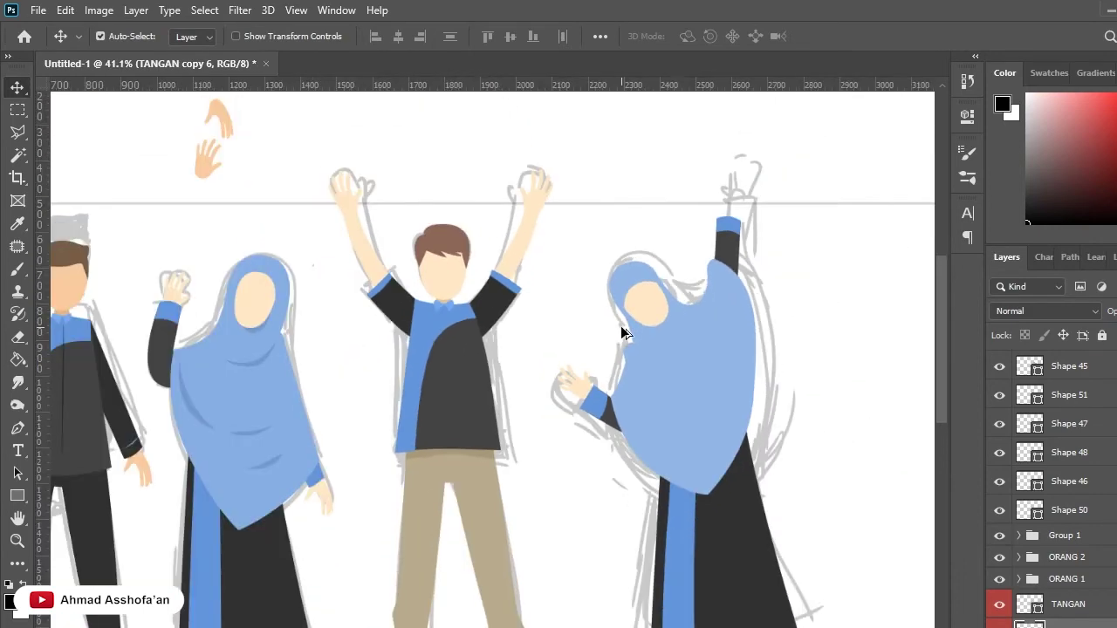
{"action": "scroll", "coordinate": [580, 388], "scroll_direction": "up", "scroll_amount": 2}
{"action": "key", "text": "ctrl+t"}
{"action": "key", "text": "Return"}
{"action": "mouse_move", "coordinate": [563, 390]}
{"action": "left_mouse_down"}
{"action": "mouse_move", "coordinate": [578, 367]}
{"action": "mouse_move", "coordinate": [545, 367]}
{"action": "left_mouse_up"}
{"action": "key", "text": "ctrl+t"}
{"action": "key", "text": "Return"}
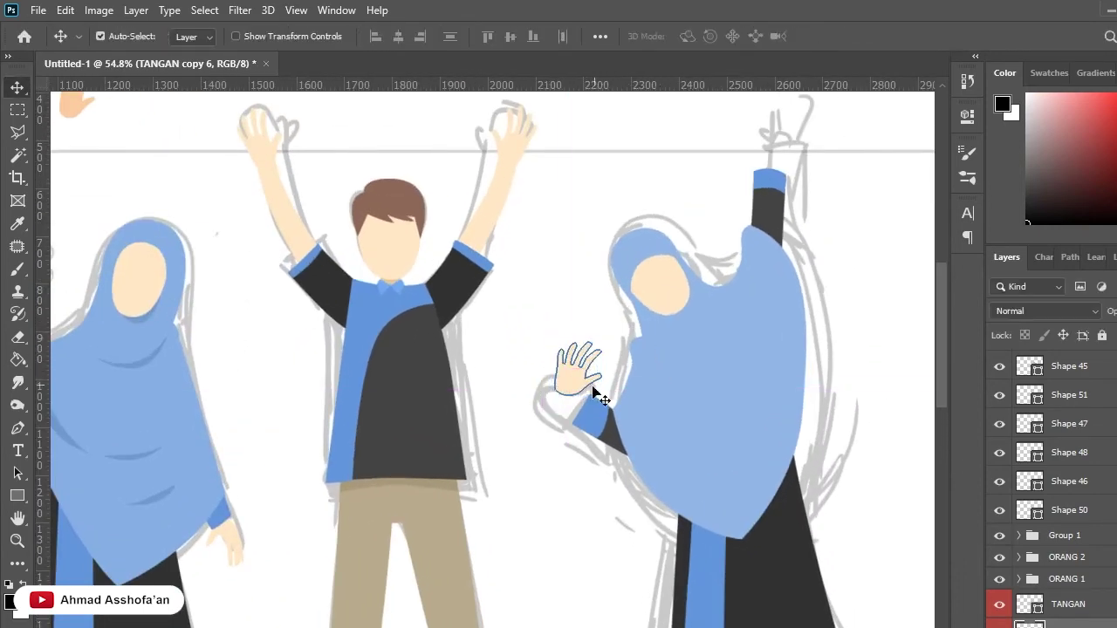
{"action": "key", "text": "ctrl+t"}
{"action": "left_click_drag", "start_coordinate": [609, 403], "coordinate": [616, 340]}
{"action": "left_click_drag", "start_coordinate": [578, 382], "coordinate": [568, 399]}
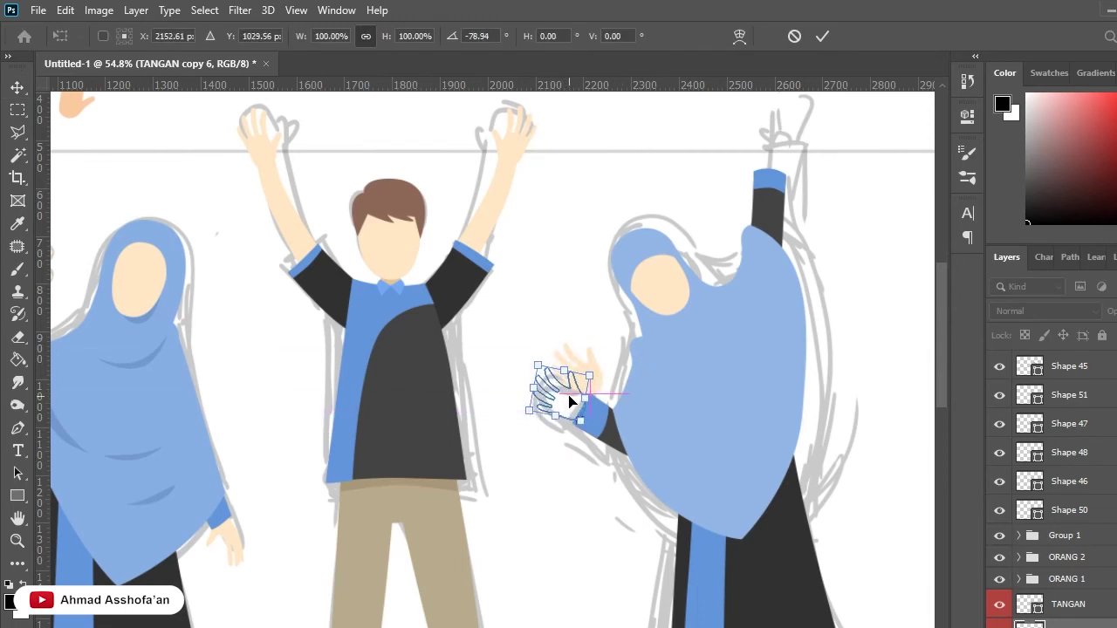
{"action": "key", "text": "Return"}
Copy the hand onto the raised arm as TANGAN copy 7, flipped and rotated into place.
{"action": "scroll", "coordinate": [594, 389], "scroll_direction": "up", "scroll_amount": 2}
{"action": "mouse_move", "coordinate": [576, 441]}
{"action": "left_mouse_down"}
{"action": "mouse_move", "coordinate": [586, 379]}
{"action": "mouse_move", "coordinate": [760, 219]}
{"action": "left_mouse_up"}
{"action": "key", "text": "ctrl+t"}
{"action": "mouse_move", "coordinate": [823, 398]}
{"action": "left_mouse_down"}
{"action": "mouse_move", "coordinate": [767, 148]}
{"action": "mouse_move", "coordinate": [865, 287]}
{"action": "left_mouse_up"}
{"action": "left_click_drag", "start_coordinate": [740, 225], "coordinate": [773, 212]}
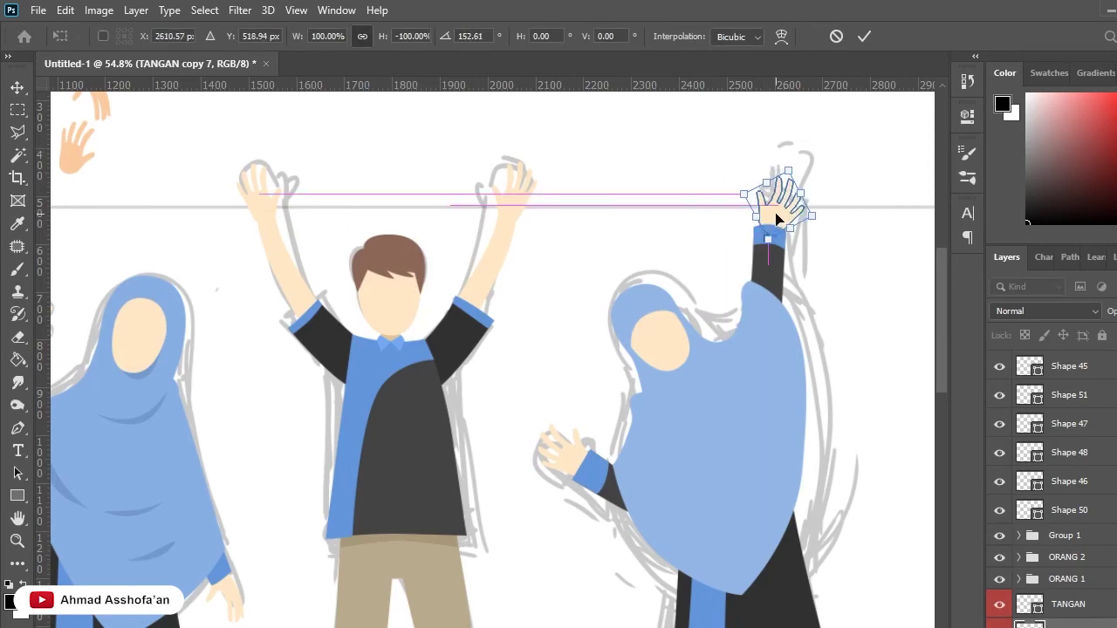
{"action": "key", "text": "Return"}
Hide the grey sketch layer and select all of the fourth figure's layers.
{"action": "scroll", "coordinate": [795, 348], "scroll_direction": "down", "scroll_amount": 5}
{"action": "scroll", "coordinate": [1059, 520], "scroll_direction": "down", "scroll_amount": 3}
{"action": "left_click", "coordinate": [999, 604]}
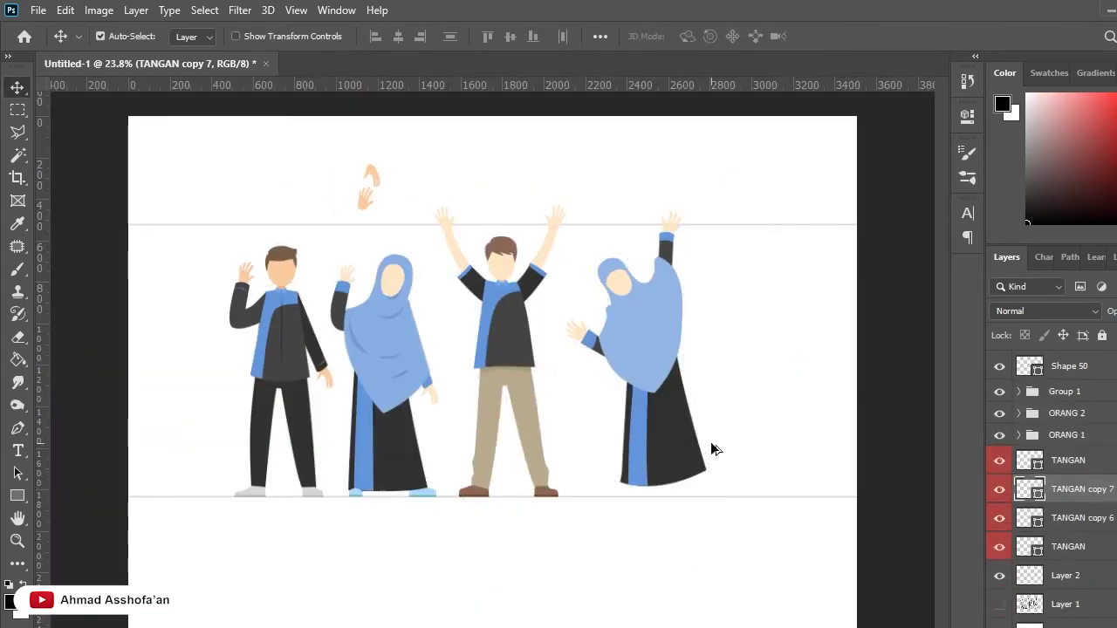
{"action": "scroll", "coordinate": [658, 443], "scroll_direction": "up", "scroll_amount": 1}
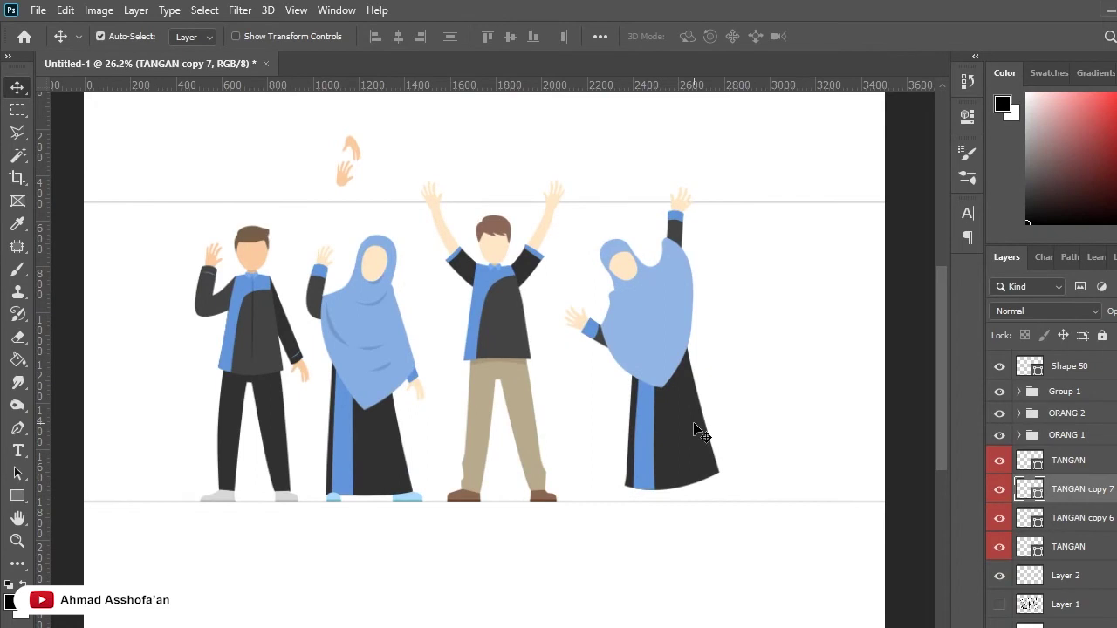
{"action": "scroll", "coordinate": [701, 433], "scroll_direction": "up", "scroll_amount": 4}
{"action": "scroll", "coordinate": [701, 433], "scroll_direction": "down", "scroll_amount": 4}
{"action": "left_click_drag", "start_coordinate": [739, 155], "coordinate": [623, 591]}
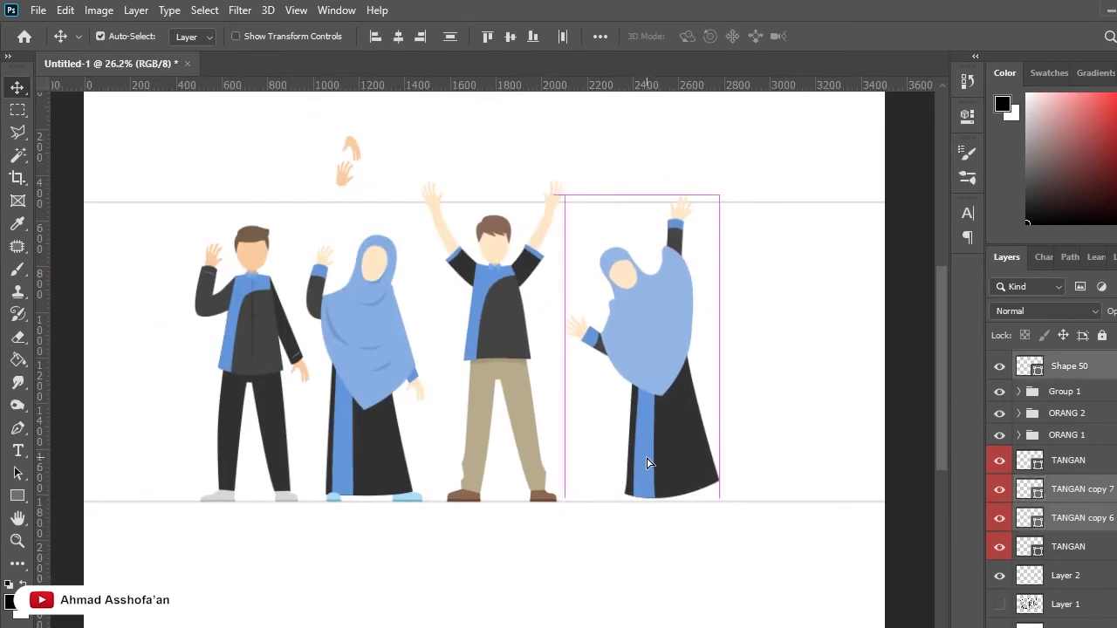
{"action": "scroll", "coordinate": [646, 463], "scroll_direction": "up", "scroll_amount": 7}
Pen-draw a closed shoe shape peeking out beneath the left side of the robe hem.
{"action": "left_click", "coordinate": [18, 427]}
{"action": "scroll", "coordinate": [652, 455], "scroll_direction": "down", "scroll_amount": 8}
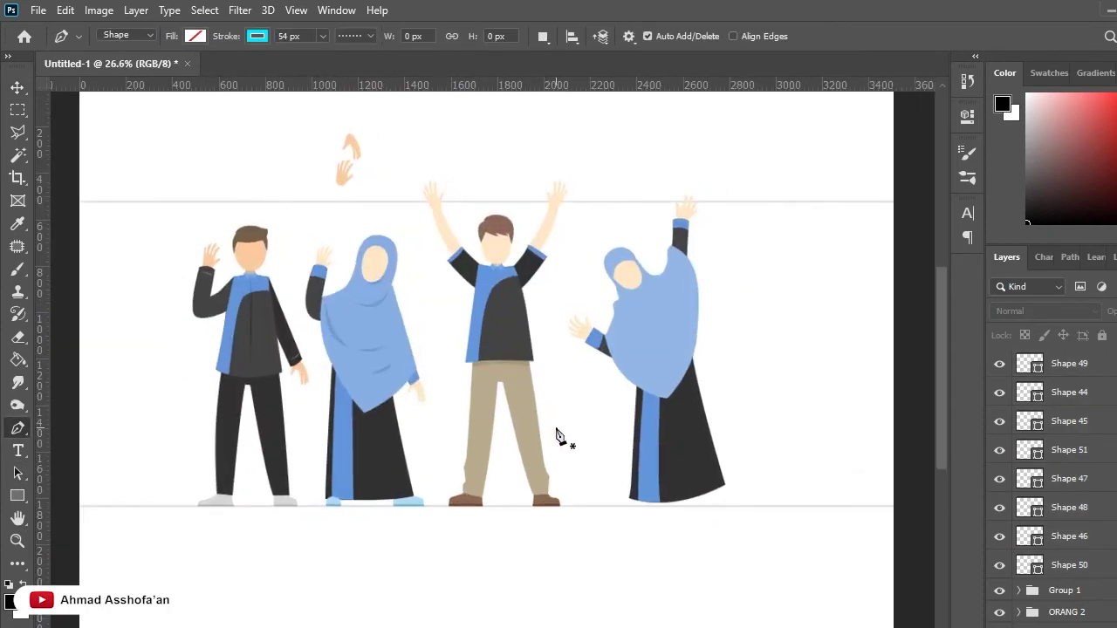
{"action": "scroll", "coordinate": [553, 349], "scroll_direction": "up", "scroll_amount": 2}
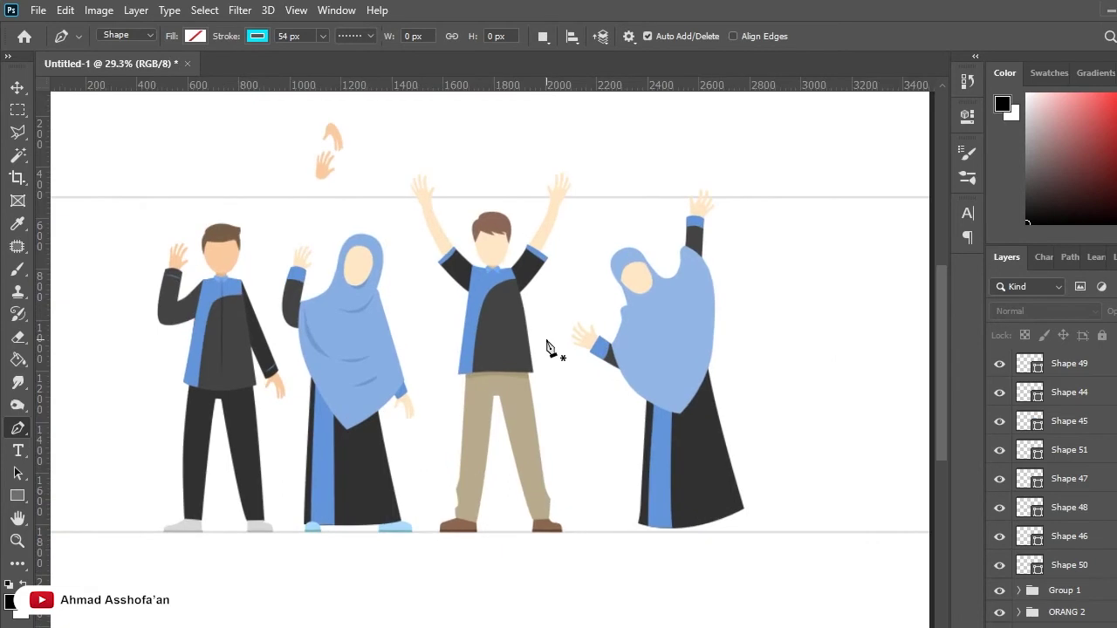
{"action": "scroll", "coordinate": [656, 534], "scroll_direction": "up", "scroll_amount": 3}
{"action": "scroll", "coordinate": [660, 524], "scroll_direction": "up", "scroll_amount": 2}
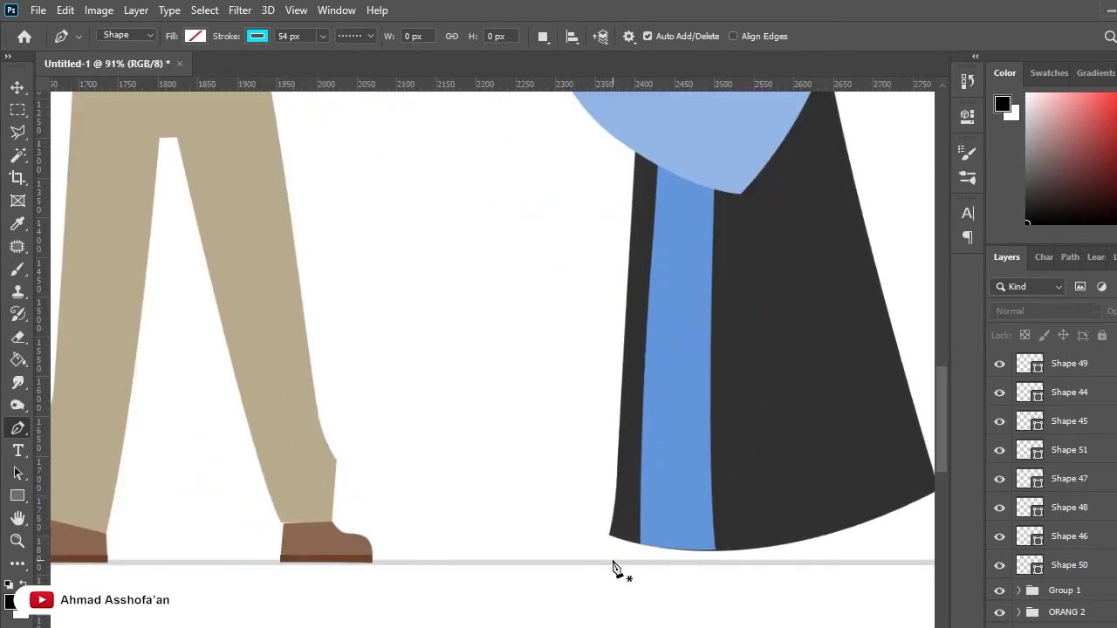
{"action": "left_click", "coordinate": [604, 561]}
{"action": "left_click_drag", "start_coordinate": [655, 546], "coordinate": [660, 559]}
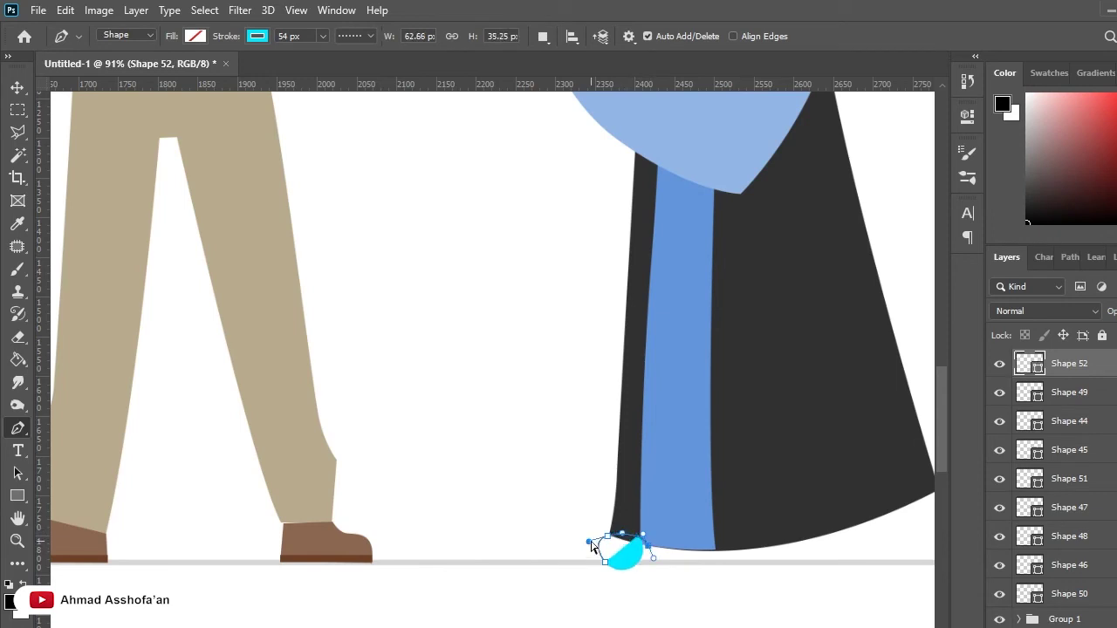
{"action": "left_click_drag", "start_coordinate": [669, 552], "coordinate": [652, 555]}
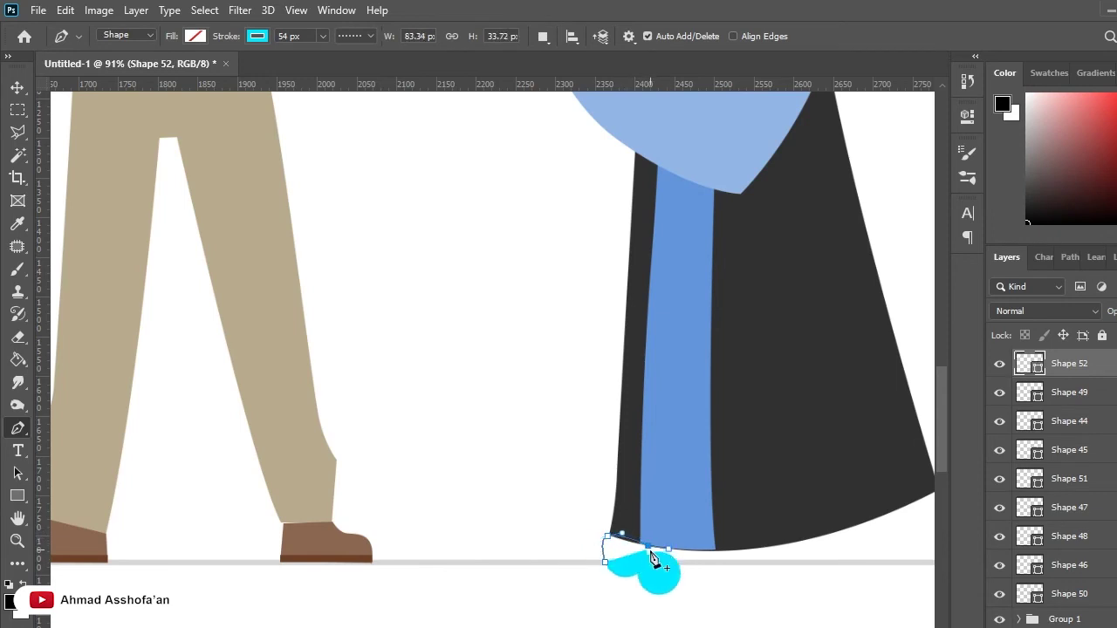
{"action": "left_click", "coordinate": [607, 564]}
Set the shoe's stroke to none and fill it with a sampled rose pink.
{"action": "left_click", "coordinate": [258, 35]}
{"action": "key", "text": "i"}
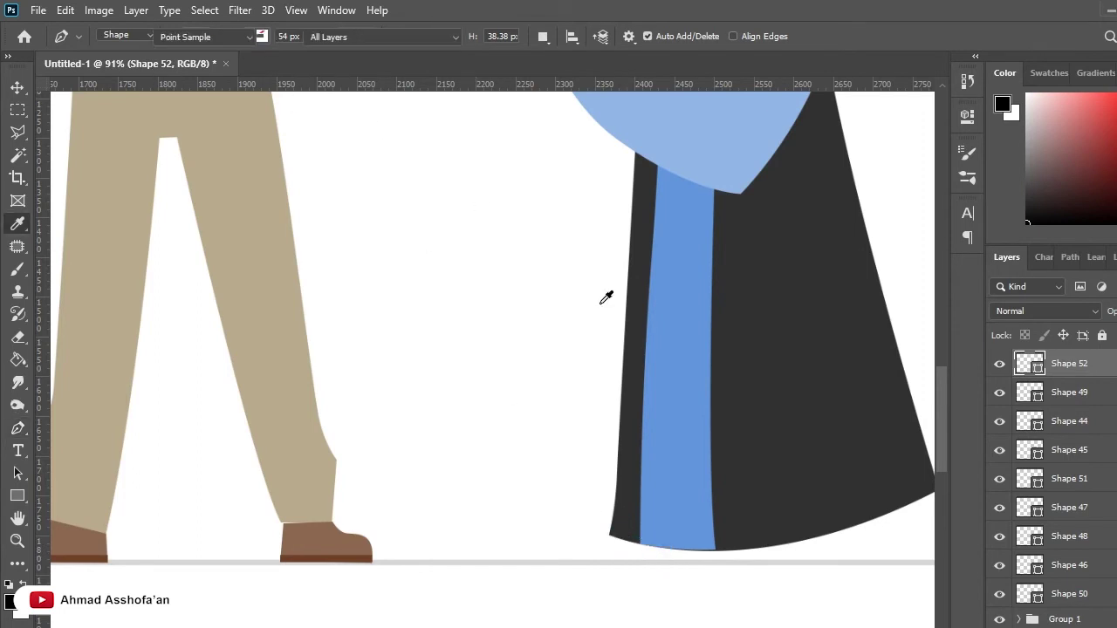
{"action": "key", "text": "p"}
{"action": "key", "text": "ctrl+0"}
{"action": "key", "text": "i"}
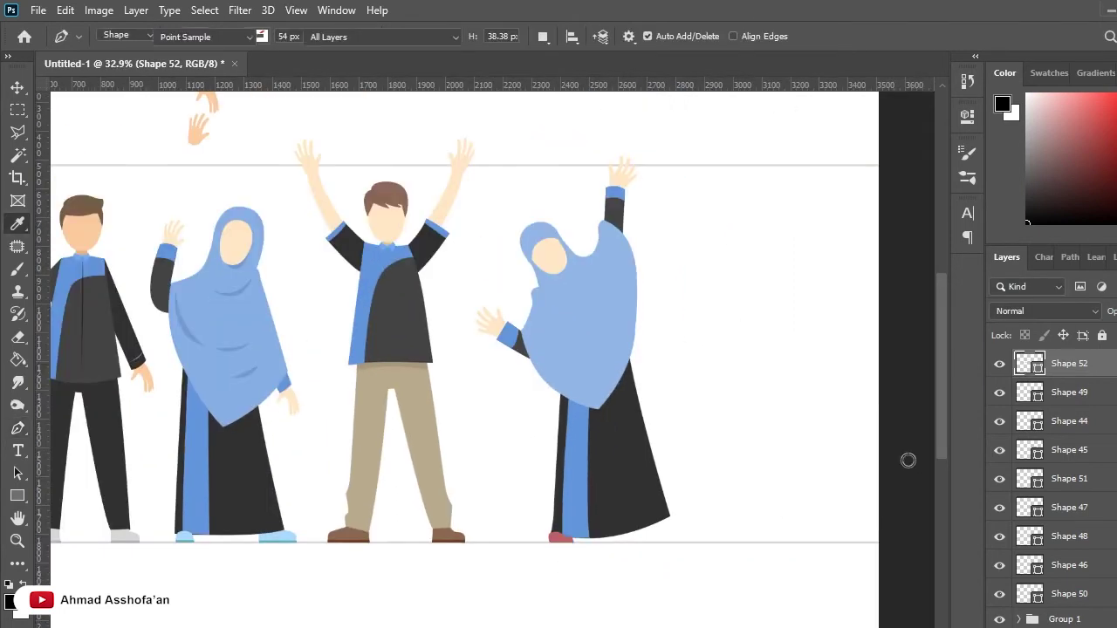
{"action": "key", "text": "p"}
Enlarge Shape 52, the shoe, slightly with Free Transform, then deselect it.
{"action": "key", "text": "v"}
{"action": "scroll", "coordinate": [491, 469], "scroll_direction": "down", "scroll_amount": 2}
{"action": "scroll", "coordinate": [668, 491], "scroll_direction": "up", "scroll_amount": 3}
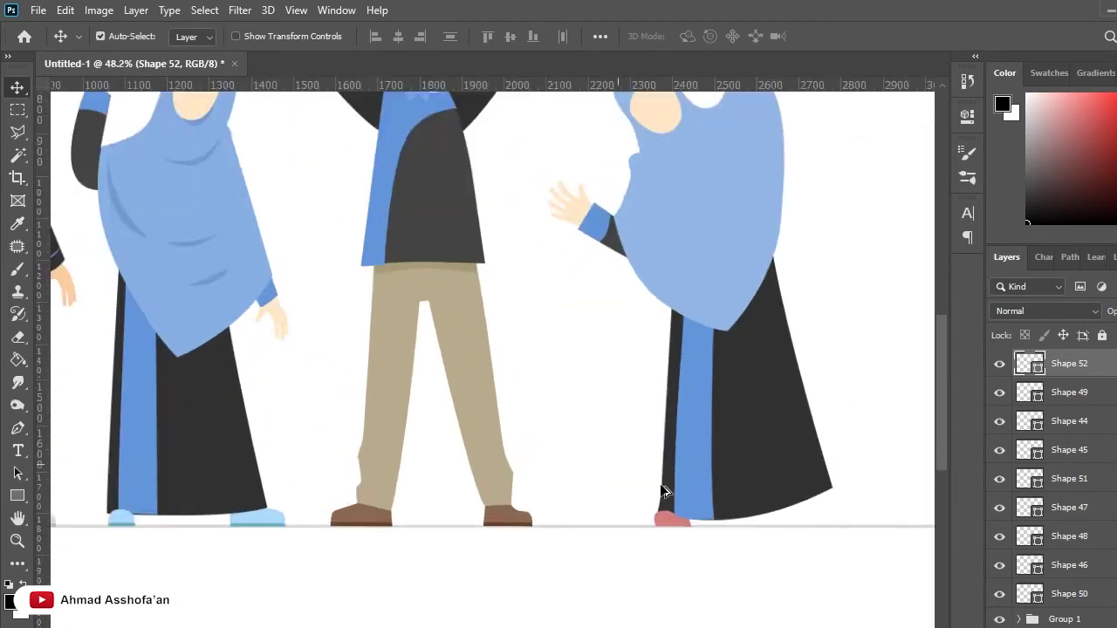
{"action": "scroll", "coordinate": [678, 549], "scroll_direction": "up", "scroll_amount": 2}
{"action": "key", "text": "ctrl+t"}
{"action": "left_click_drag", "start_coordinate": [654, 530], "coordinate": [651, 527]}
{"action": "key", "text": "Return"}
{"action": "scroll", "coordinate": [698, 448], "scroll_direction": "down", "scroll_amount": 2}
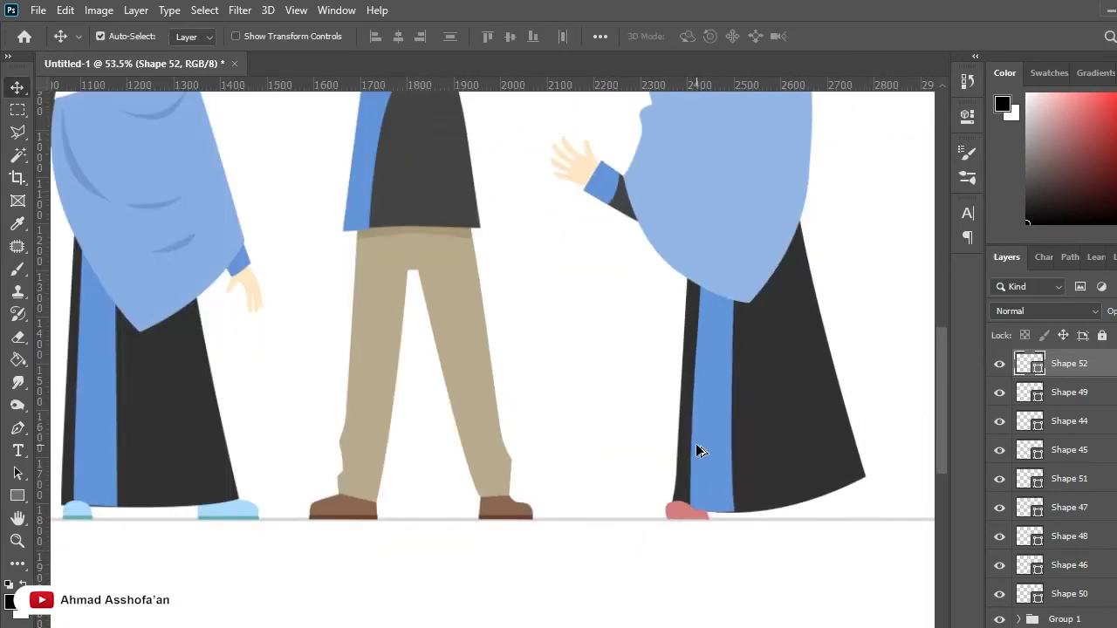
{"action": "scroll", "coordinate": [678, 466], "scroll_direction": "down", "scroll_amount": 2}
{"action": "scroll", "coordinate": [539, 539], "scroll_direction": "up", "scroll_amount": 6}
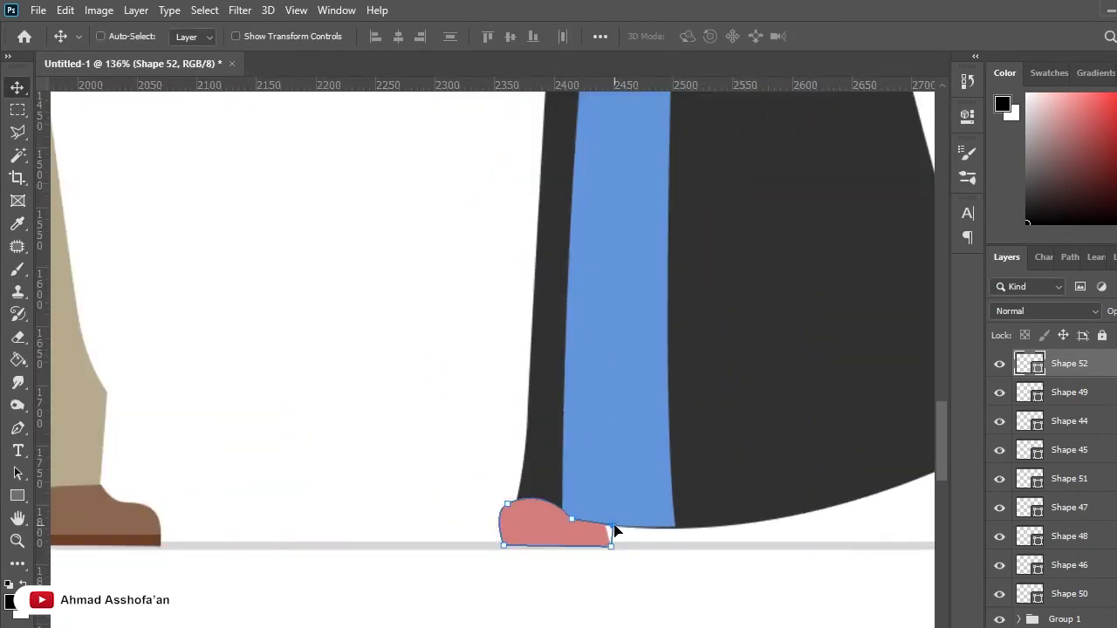
{"action": "left_click", "coordinate": [372, 424]}
{"action": "scroll", "coordinate": [371, 424], "scroll_direction": "down", "scroll_amount": 2}
{"action": "scroll", "coordinate": [74, 467], "scroll_direction": "up", "scroll_amount": 3}
Draw a closed foot outline at the hem's right corner with the first shoe's pink fill and no stroke.
{"action": "key", "text": "p"}
{"action": "scroll", "coordinate": [723, 460], "scroll_direction": "up", "scroll_amount": 1}
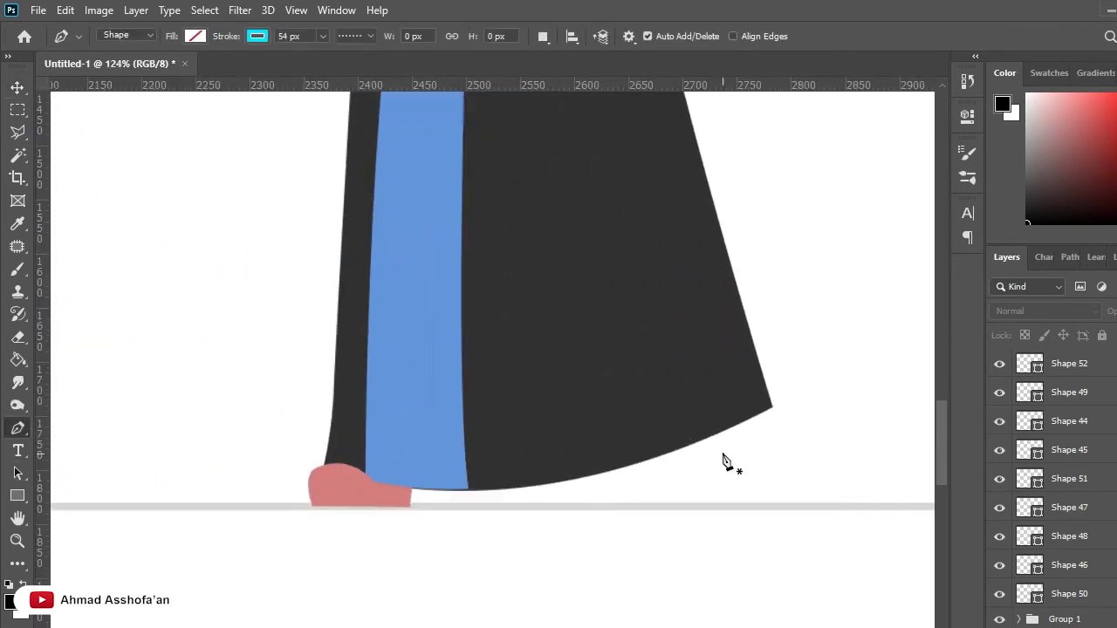
{"action": "left_click_drag", "start_coordinate": [791, 460], "coordinate": [772, 480]}
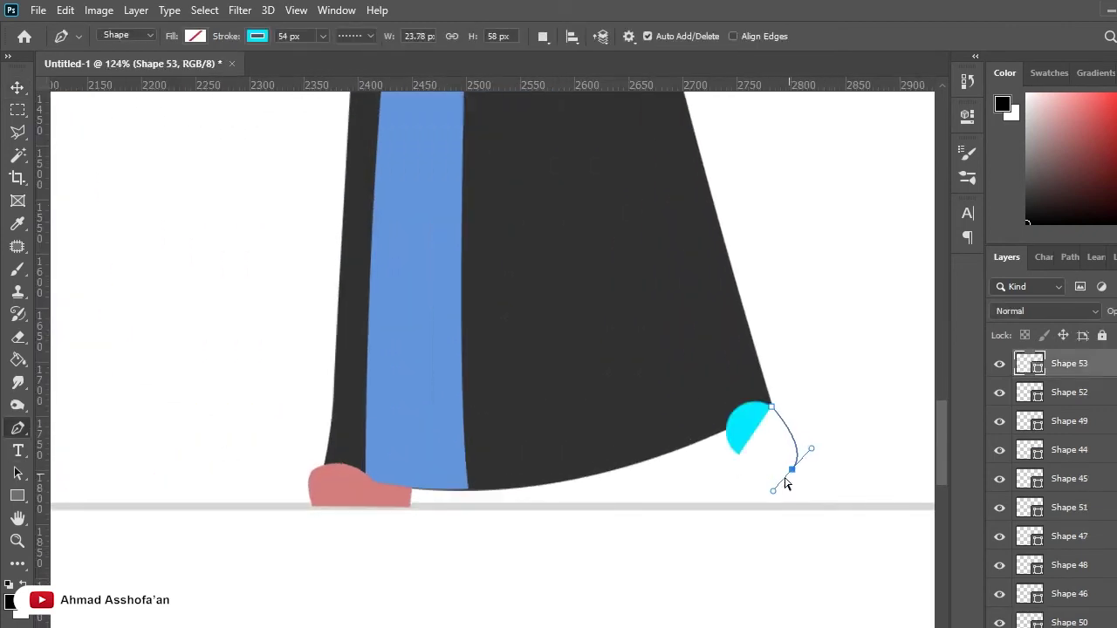
{"action": "left_click", "coordinate": [738, 434]}
{"action": "left_click", "coordinate": [773, 406]}
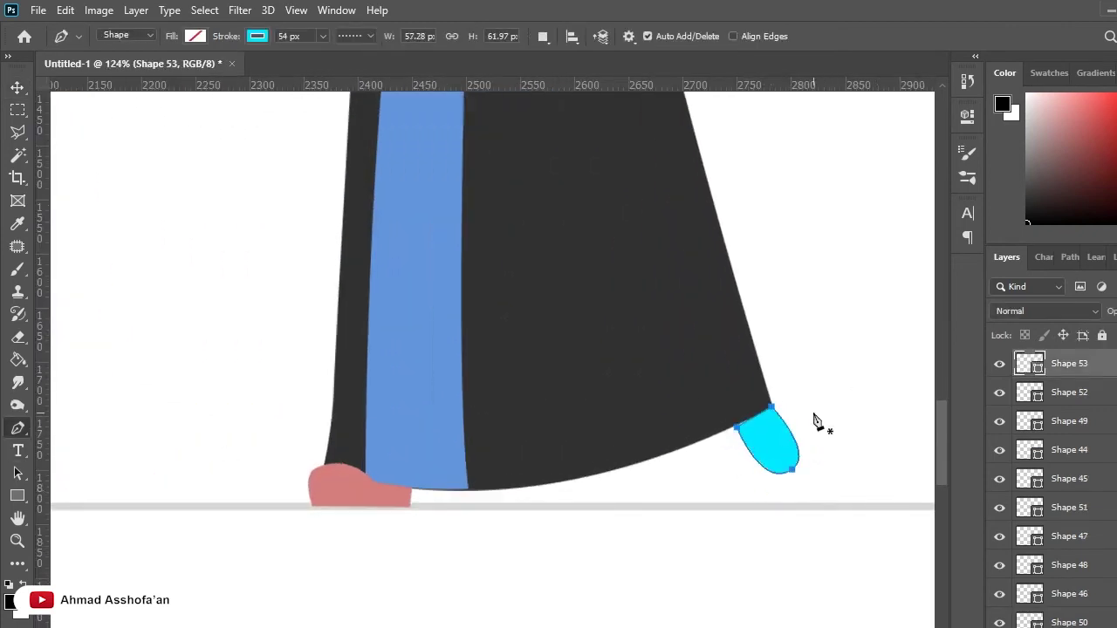
{"action": "key", "text": "i"}
{"action": "left_click", "coordinate": [390, 487]}
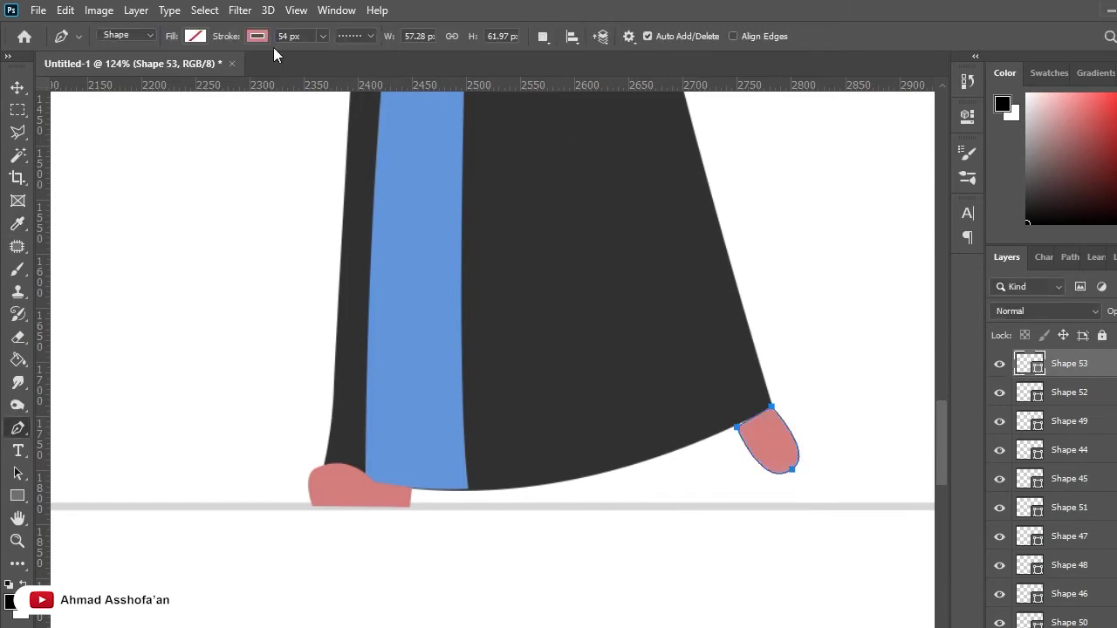
{"action": "key", "text": "i"}
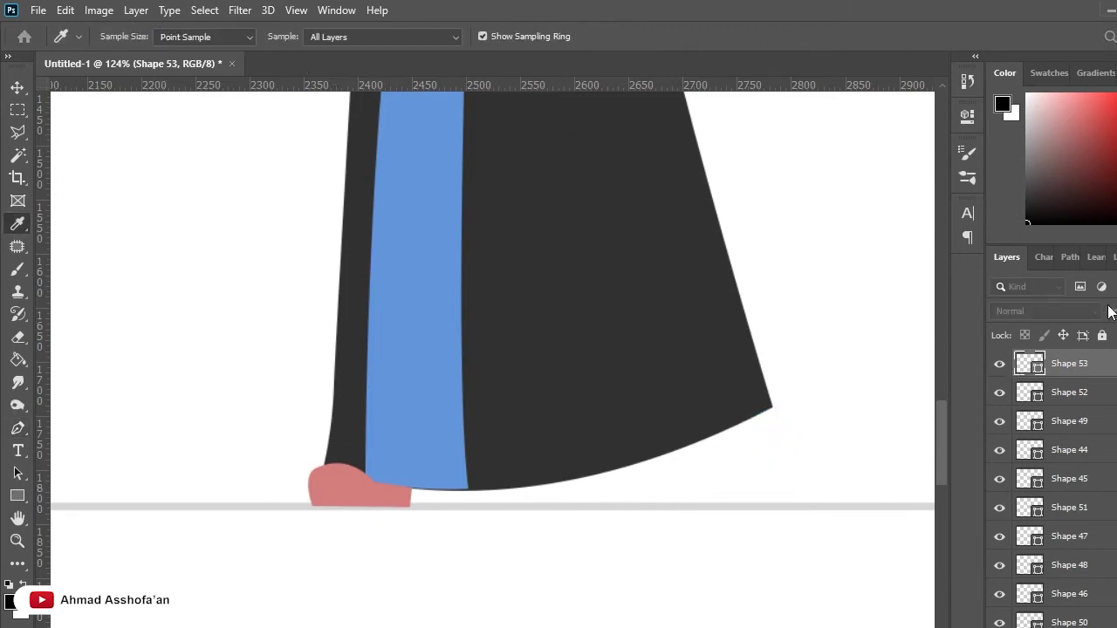
{"action": "left_click", "coordinate": [358, 484]}
Adjust the new pink foot's angle and placement with two Free Transform passes.
{"action": "scroll", "coordinate": [654, 445], "scroll_direction": "up", "scroll_amount": 5}
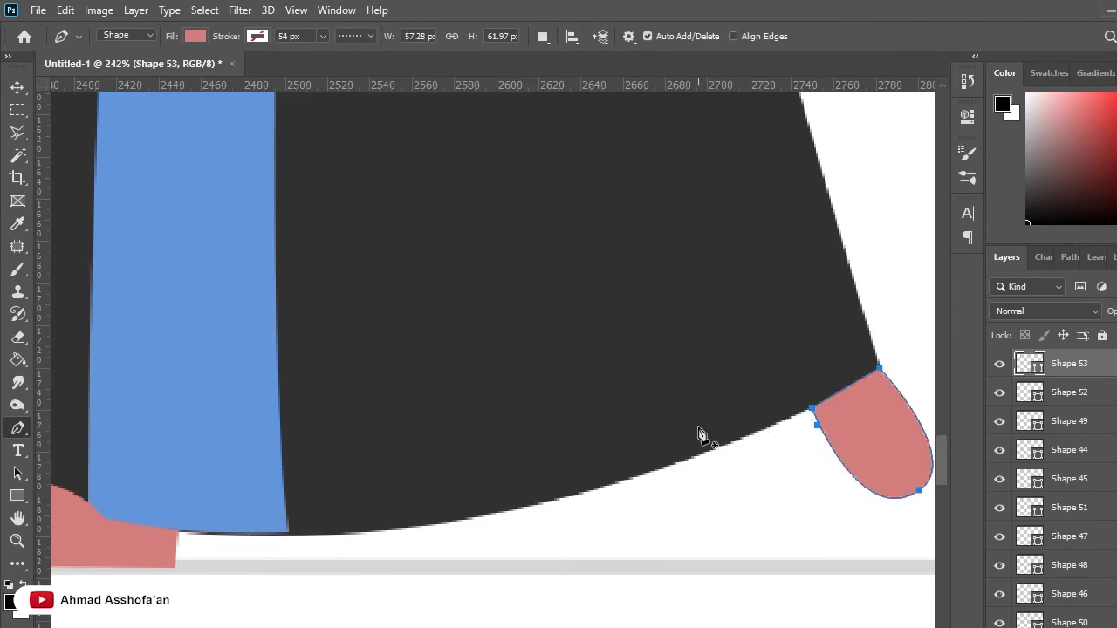
{"action": "scroll", "coordinate": [431, 378], "scroll_direction": "down", "scroll_amount": 8}
{"action": "scroll", "coordinate": [649, 523], "scroll_direction": "down", "scroll_amount": 6}
{"action": "scroll", "coordinate": [689, 501], "scroll_direction": "up", "scroll_amount": 4}
{"action": "key", "text": "ctrl+t"}
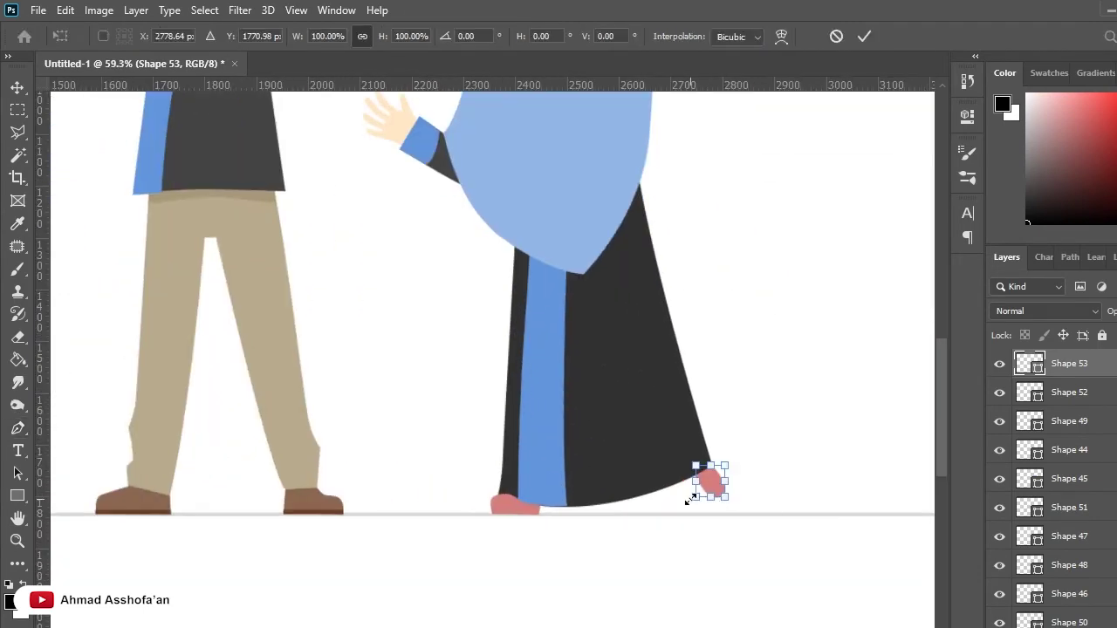
{"action": "key", "text": "Return"}
{"action": "scroll", "coordinate": [743, 411], "scroll_direction": "down", "scroll_amount": 2}
{"action": "scroll", "coordinate": [750, 449], "scroll_direction": "down", "scroll_amount": 2}
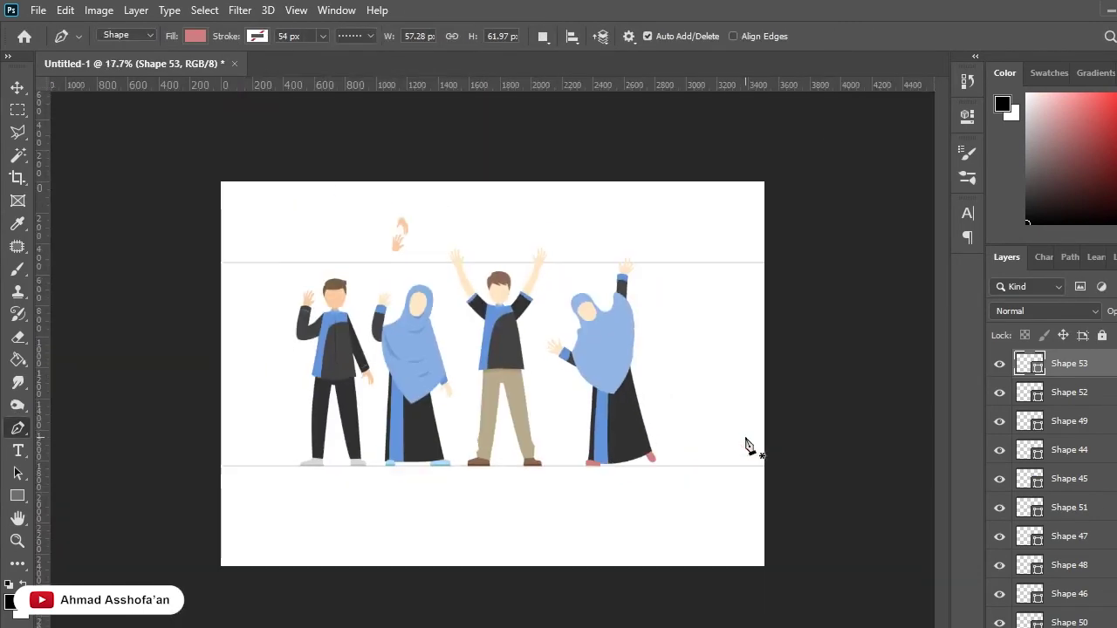
{"action": "scroll", "coordinate": [825, 496], "scroll_direction": "up", "scroll_amount": 4}
{"action": "key", "text": "ctrl+t"}
{"action": "key", "text": "Return"}
{"action": "key", "text": "p"}
{"action": "scroll", "coordinate": [741, 486], "scroll_direction": "down", "scroll_amount": 3}
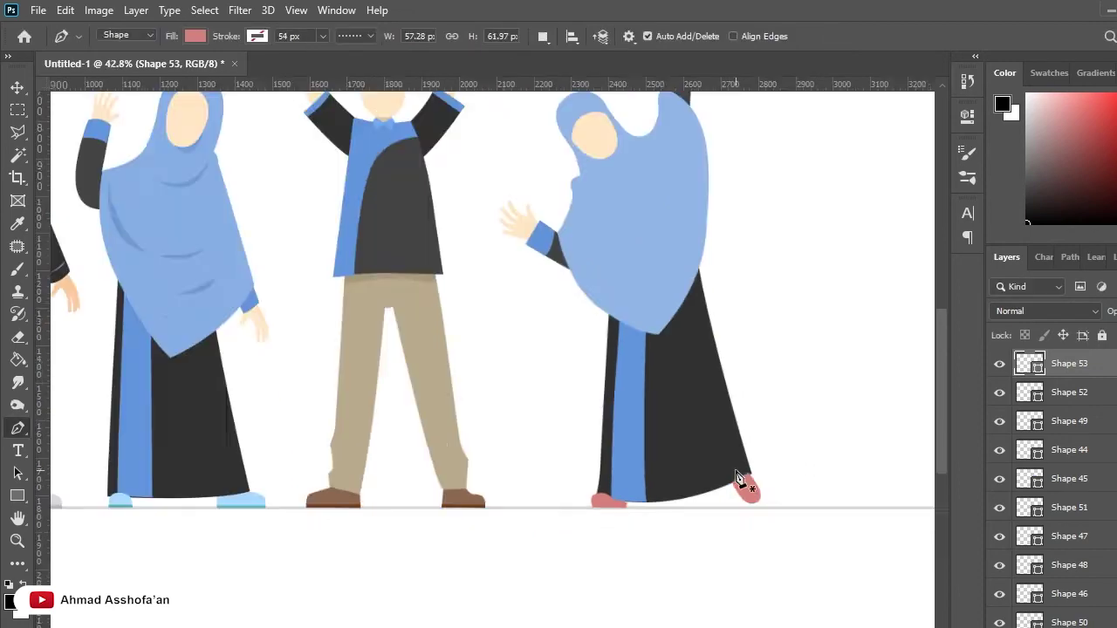
{"action": "scroll", "coordinate": [616, 474], "scroll_direction": "down", "scroll_amount": 2}
{"action": "scroll", "coordinate": [734, 504], "scroll_direction": "up", "scroll_amount": 6}
Duplicate the angled foot, darken the copy and place it behind the original as a shaded edge.
{"action": "key", "text": "v"}
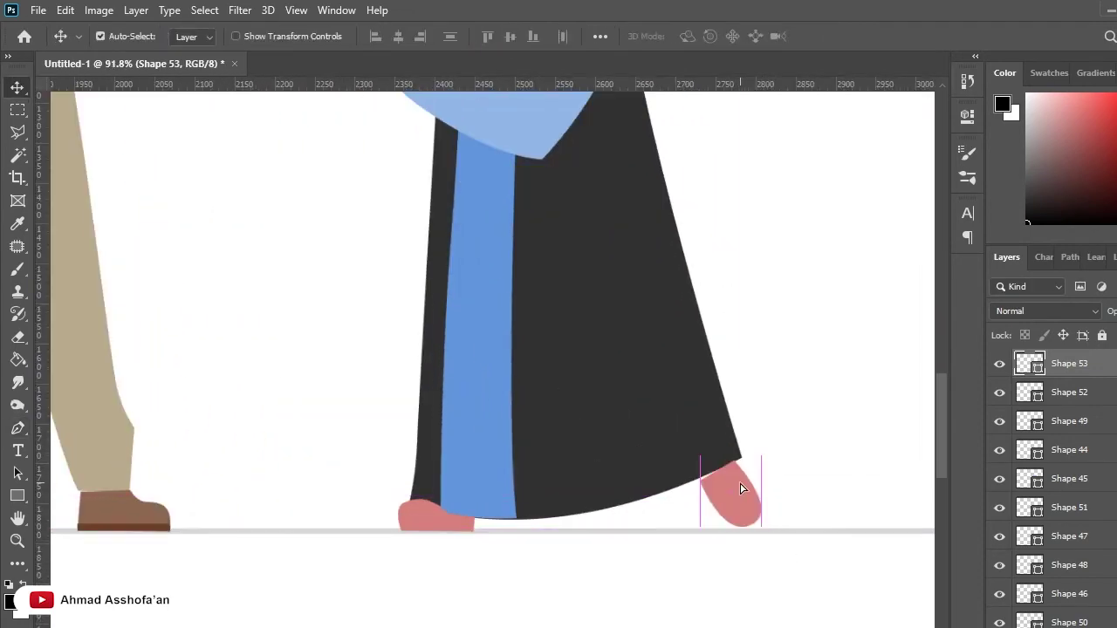
{"action": "scroll", "coordinate": [718, 506], "scroll_direction": "up", "scroll_amount": 5}
{"action": "left_click_drag", "start_coordinate": [1083, 372], "coordinate": [1068, 565]}
{"action": "key", "text": "ctrl+j"}
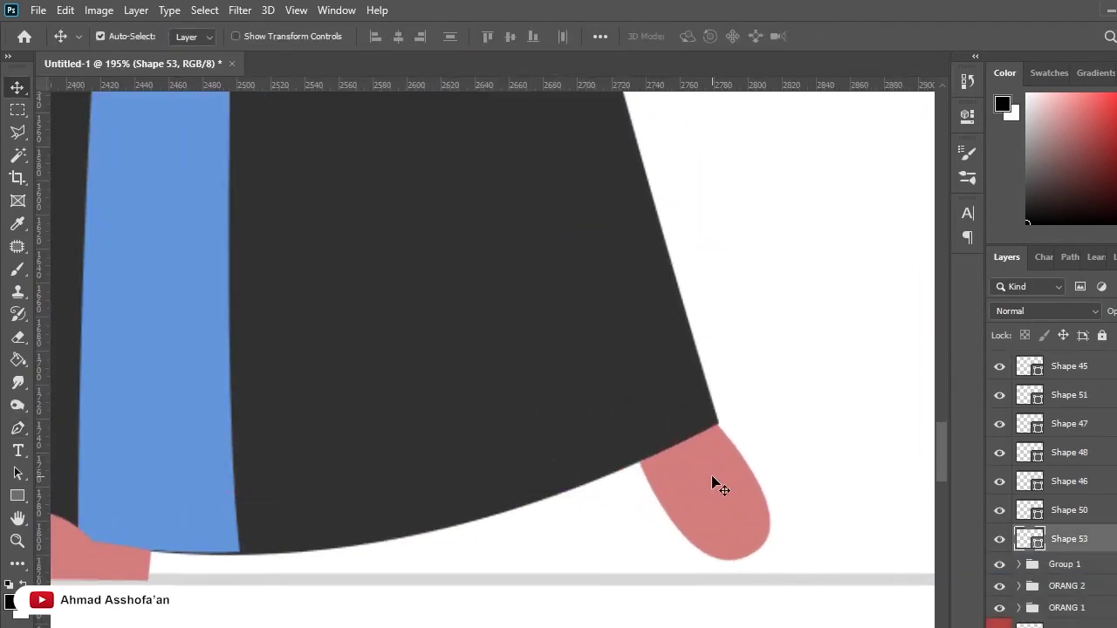
{"action": "left_click_drag", "start_coordinate": [716, 482], "coordinate": [698, 486]}
{"action": "key", "text": "i"}
{"action": "key", "text": "v"}
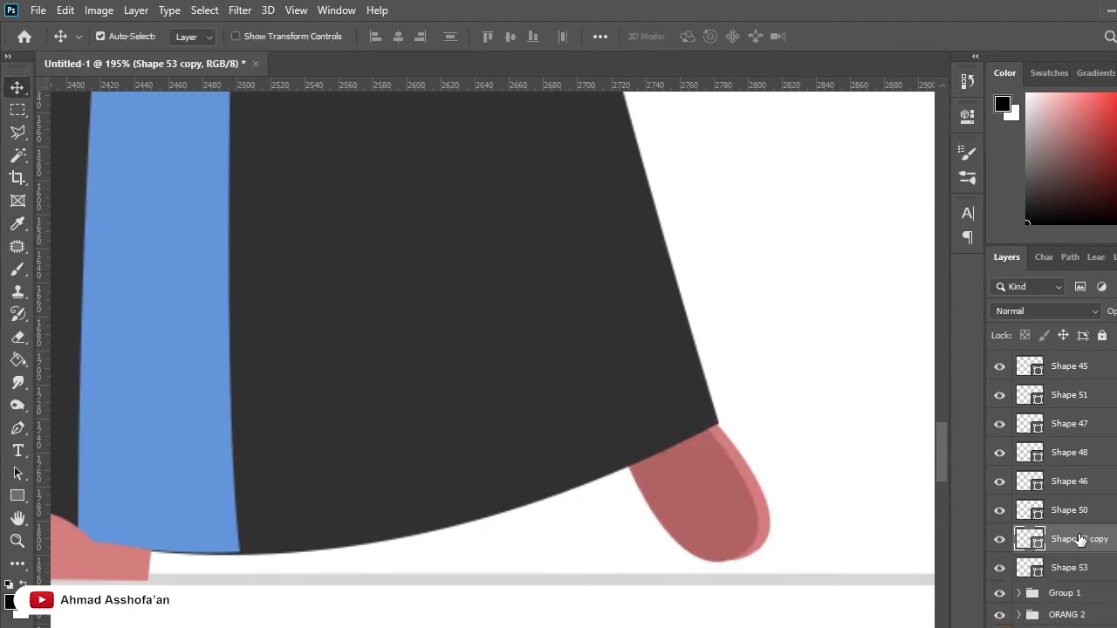
{"action": "key", "text": "ctrl+bracketleft"}
{"action": "scroll", "coordinate": [785, 471], "scroll_direction": "down", "scroll_amount": 3}
{"action": "scroll", "coordinate": [740, 489], "scroll_direction": "up", "scroll_amount": 2}
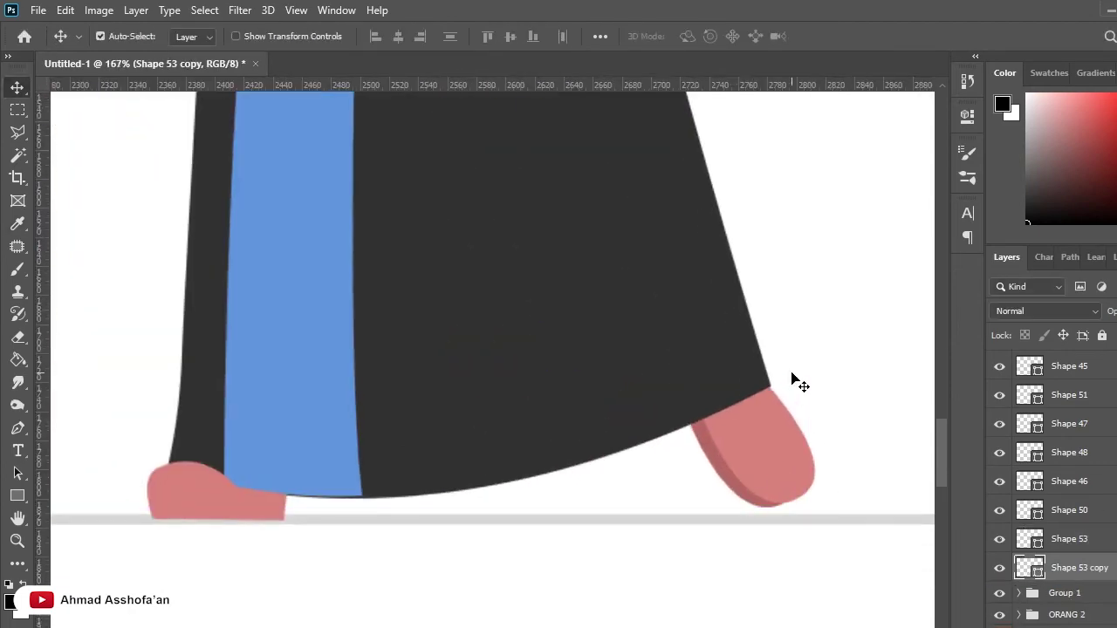
{"action": "scroll", "coordinate": [663, 515], "scroll_direction": "down", "scroll_amount": 10}
{"action": "scroll", "coordinate": [663, 524], "scroll_direction": "up", "scroll_amount": 5}
{"action": "scroll", "coordinate": [660, 521], "scroll_direction": "up", "scroll_amount": 1}
Draw a thin 93×6 px sole strip under the left pink shoe and move its layer to the top.
{"action": "key", "text": "u"}
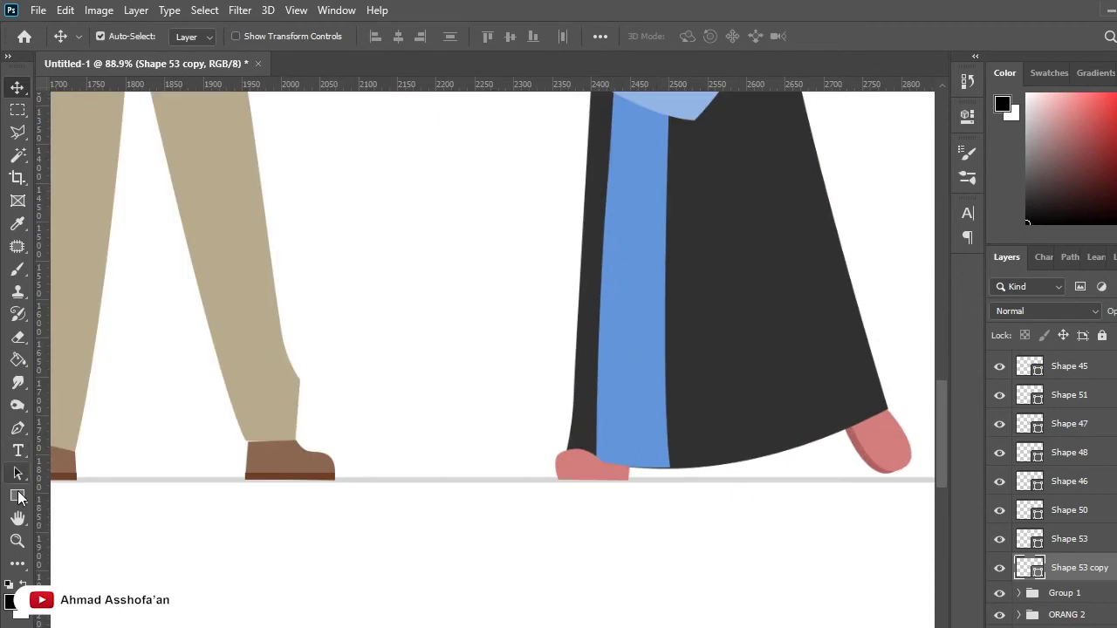
{"action": "scroll", "coordinate": [589, 469], "scroll_direction": "up", "scroll_amount": 2}
{"action": "left_click_drag", "start_coordinate": [584, 472], "coordinate": [691, 465]}
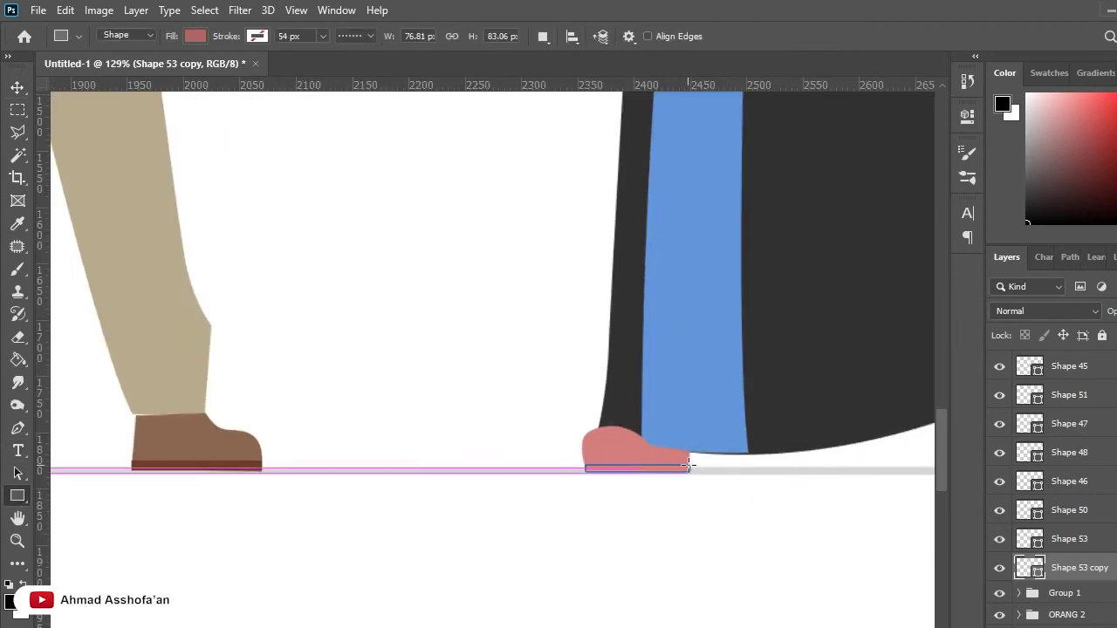
{"action": "scroll", "coordinate": [579, 355], "scroll_direction": "down", "scroll_amount": 2}
{"action": "left_click_drag", "start_coordinate": [623, 618], "coordinate": [705, 621]}
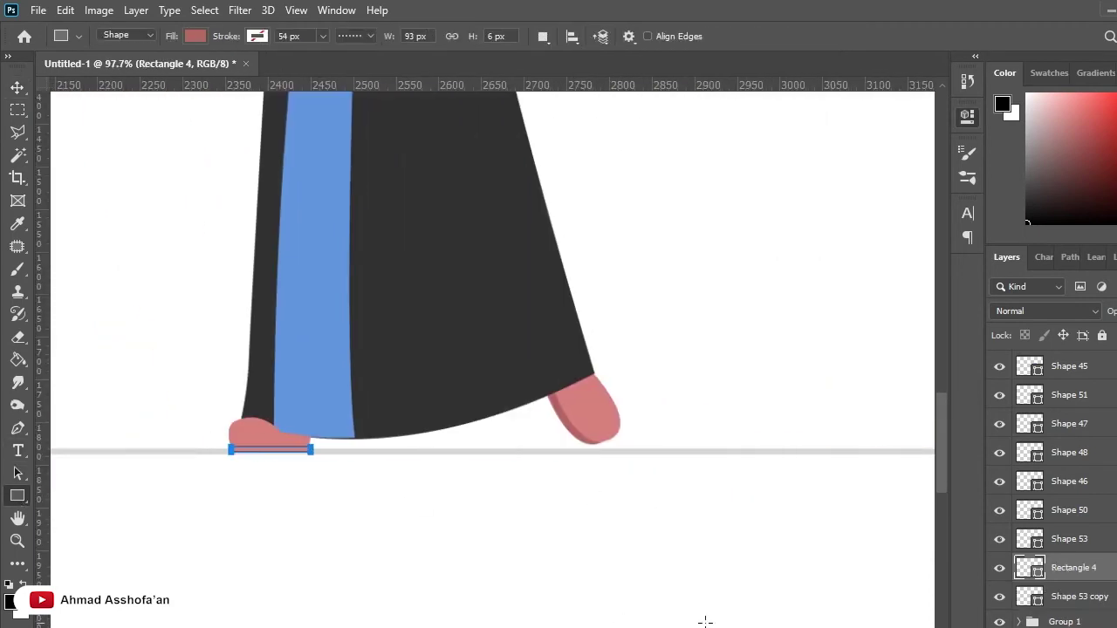
{"action": "key", "text": "i"}
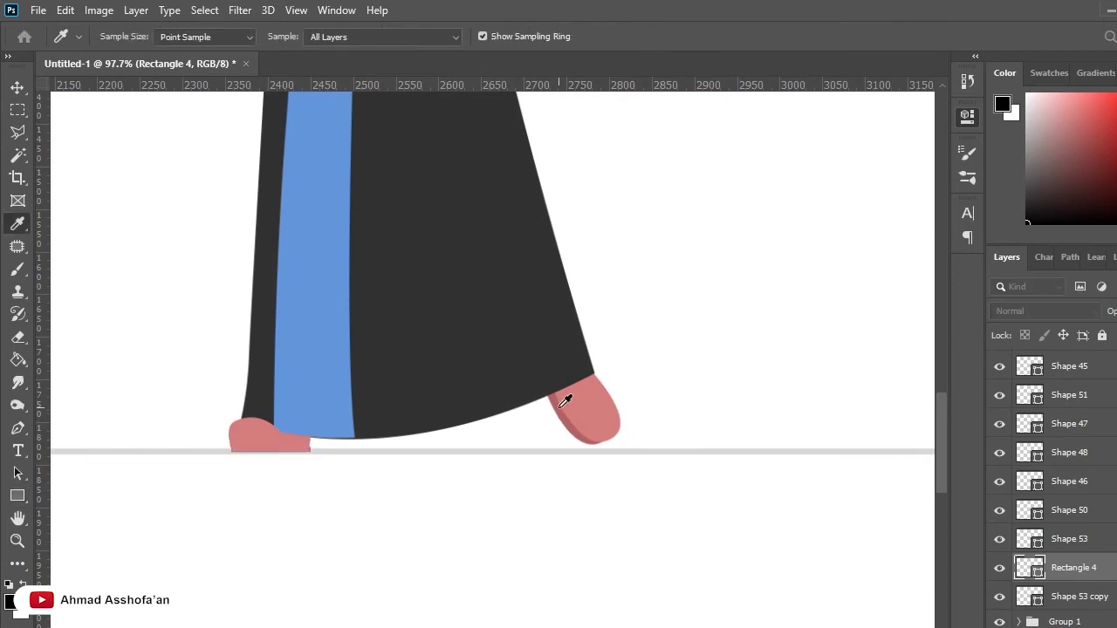
{"action": "key", "text": "u"}
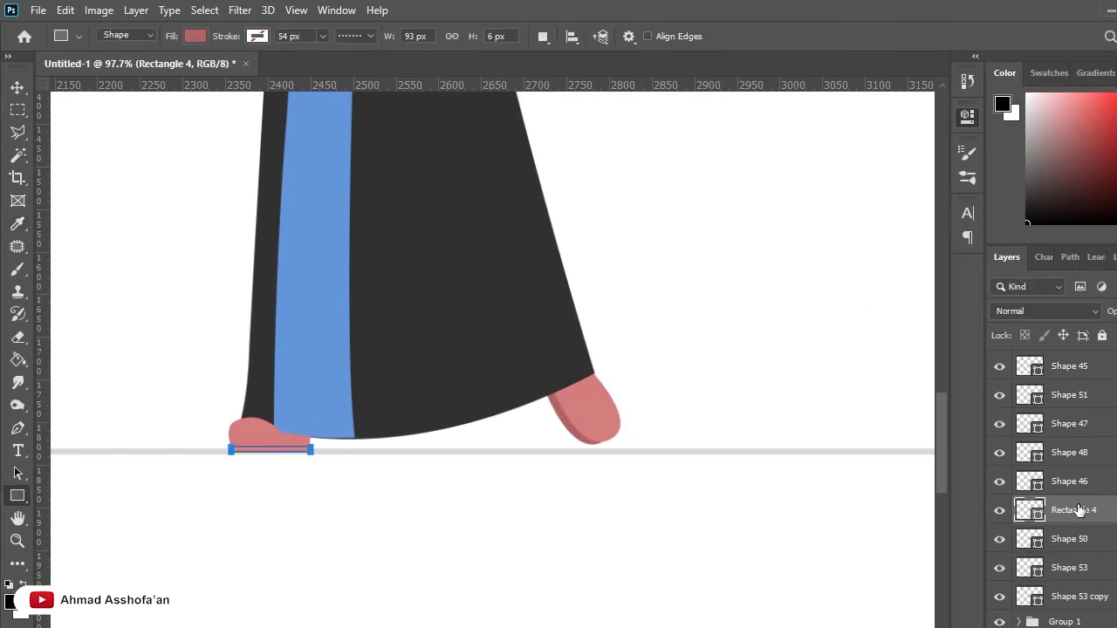
{"action": "left_click_drag", "start_coordinate": [1080, 569], "coordinate": [1095, 250]}
{"action": "left_click_drag", "start_coordinate": [1077, 356], "coordinate": [1077, 357]}
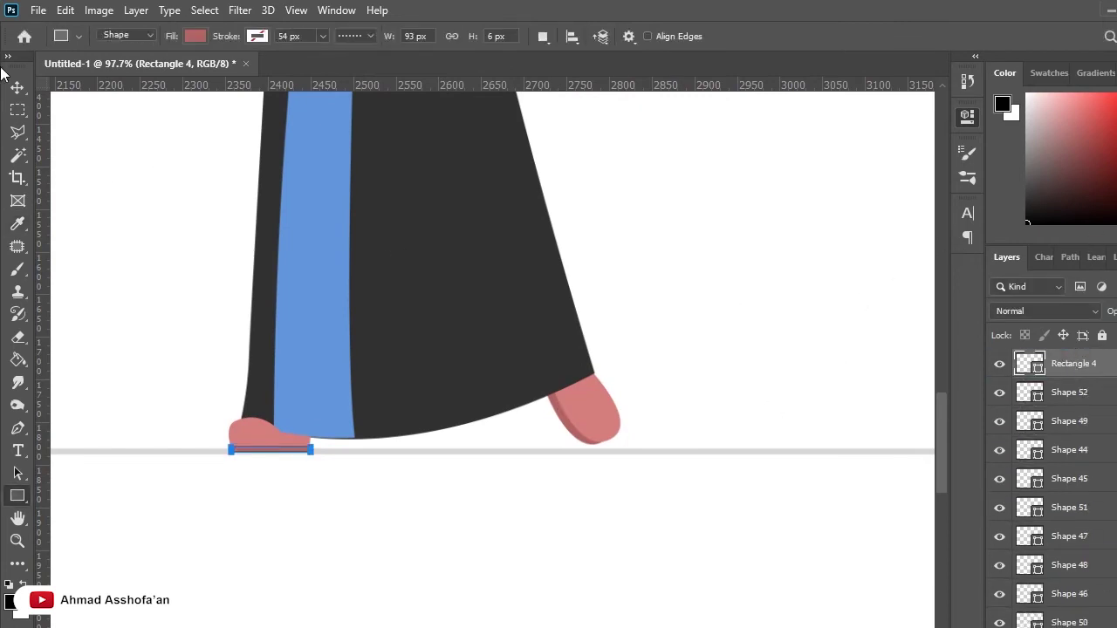
{"action": "key", "text": "v"}
{"action": "scroll", "coordinate": [531, 479], "scroll_direction": "down", "scroll_amount": 5}
{"action": "scroll", "coordinate": [530, 479], "scroll_direction": "up", "scroll_amount": 1}
Draw the first curved fold on the light blue hijab, bring it to the top and fill it darker blue.
{"action": "scroll", "coordinate": [653, 466], "scroll_direction": "up", "scroll_amount": 1}
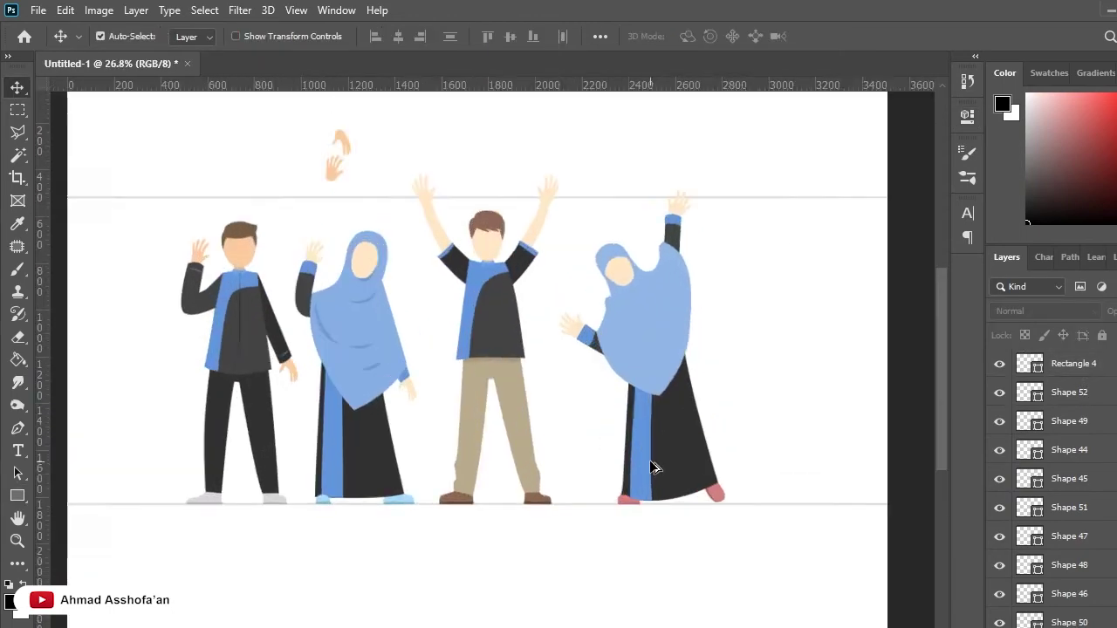
{"action": "scroll", "coordinate": [678, 464], "scroll_direction": "up", "scroll_amount": 1}
{"action": "scroll", "coordinate": [568, 567], "scroll_direction": "down", "scroll_amount": 1}
{"action": "left_click", "coordinate": [694, 342]}
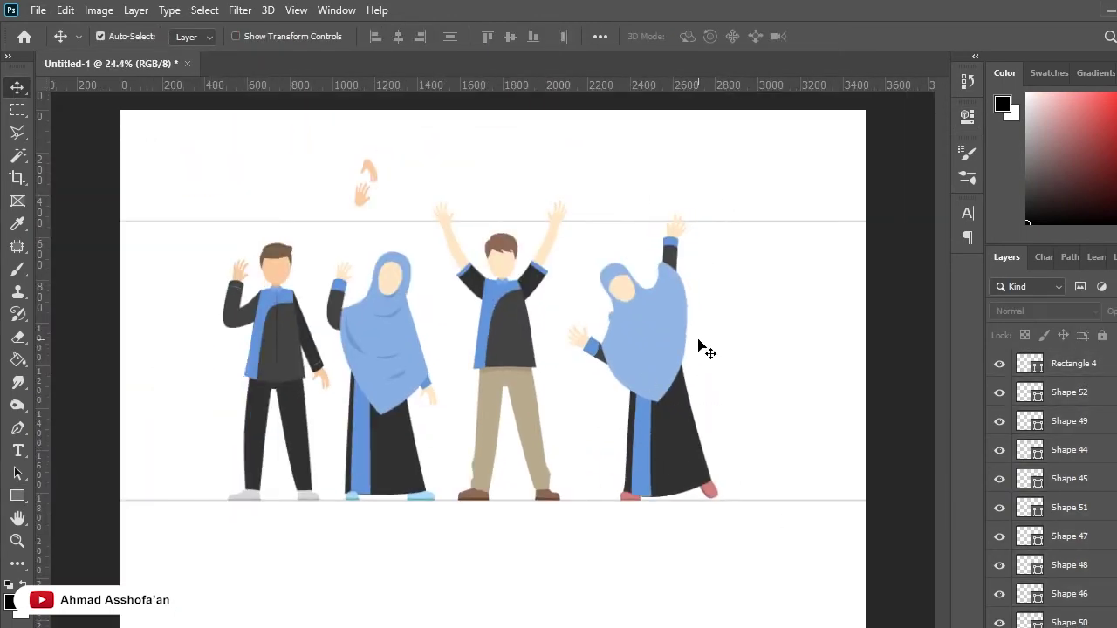
{"action": "scroll", "coordinate": [698, 345], "scroll_direction": "up", "scroll_amount": 2}
{"action": "key", "text": "p"}
{"action": "scroll", "coordinate": [753, 282], "scroll_direction": "up", "scroll_amount": 1}
{"action": "scroll", "coordinate": [753, 282], "scroll_direction": "up", "scroll_amount": 2}
{"action": "left_click", "coordinate": [541, 289]}
{"action": "left_click_drag", "start_coordinate": [621, 319], "coordinate": [659, 315]}
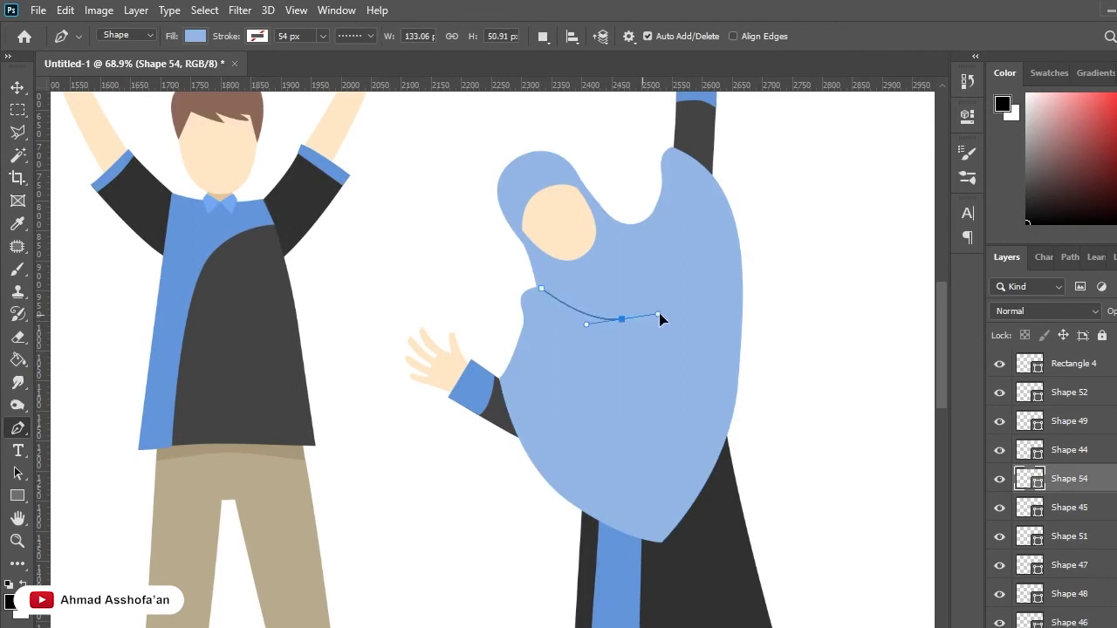
{"action": "key", "text": "ctrl+shift+bracketright"}
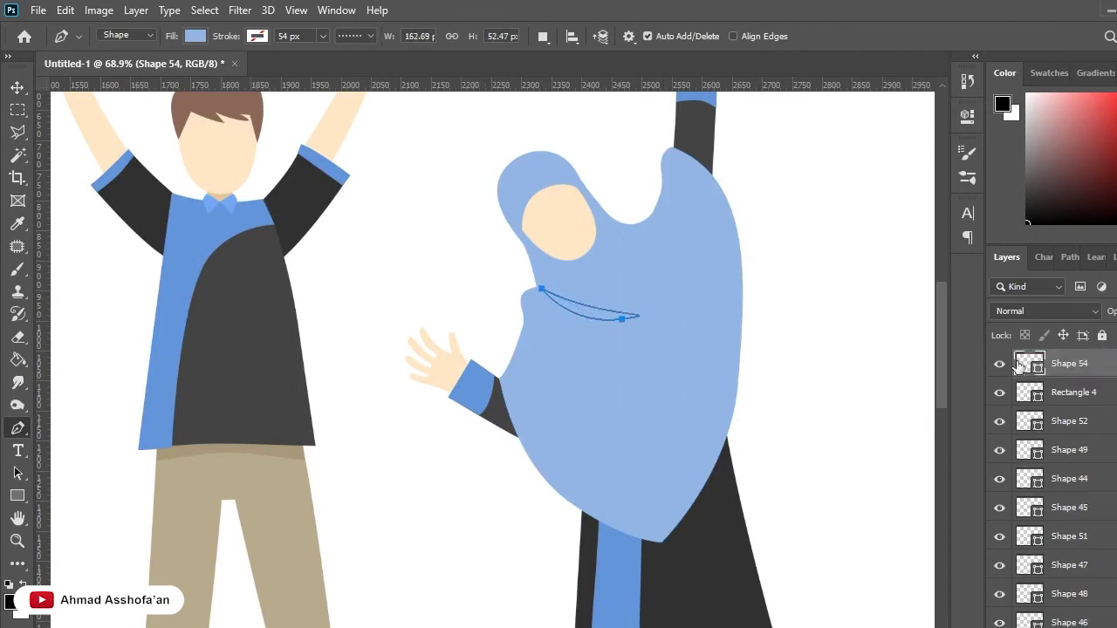
{"action": "key", "text": "i"}
{"action": "key", "text": "p"}
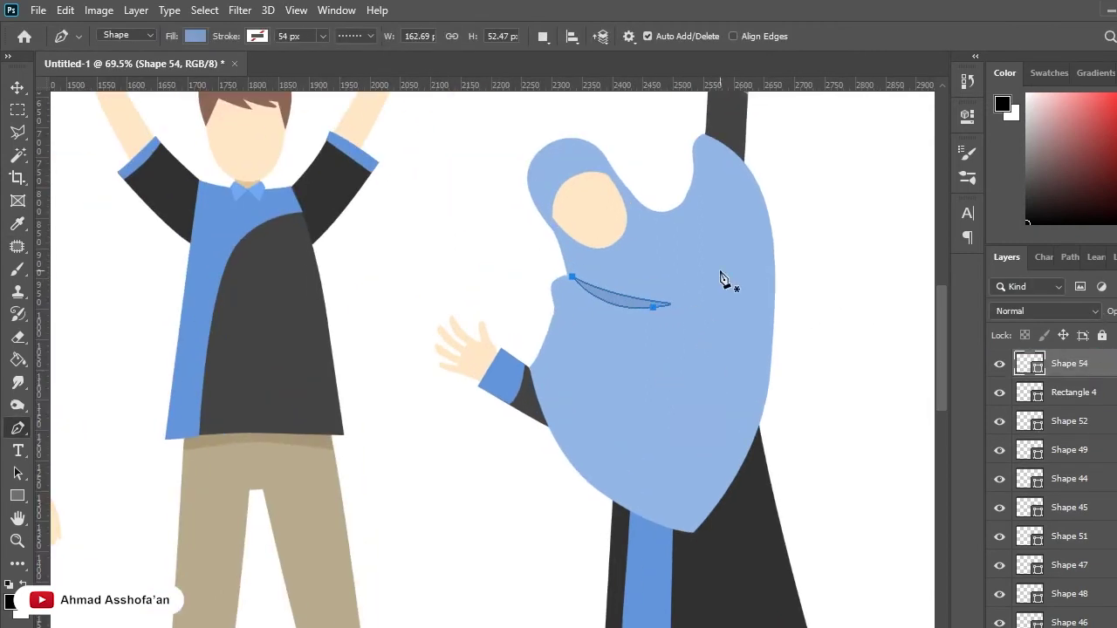
Draw another curved darker blue fold shape across the hijab and review the folds.
{"action": "left_click", "coordinate": [701, 186]}
{"action": "left_click_drag", "start_coordinate": [709, 223], "coordinate": [708, 241]}
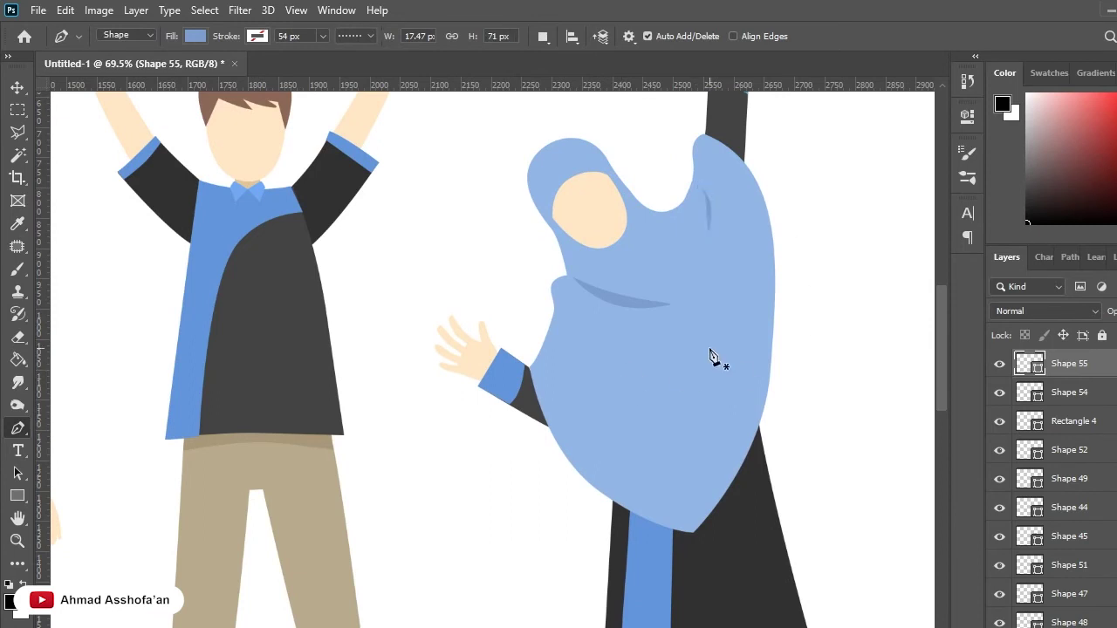
{"action": "left_click_drag", "start_coordinate": [685, 422], "coordinate": [721, 403]}
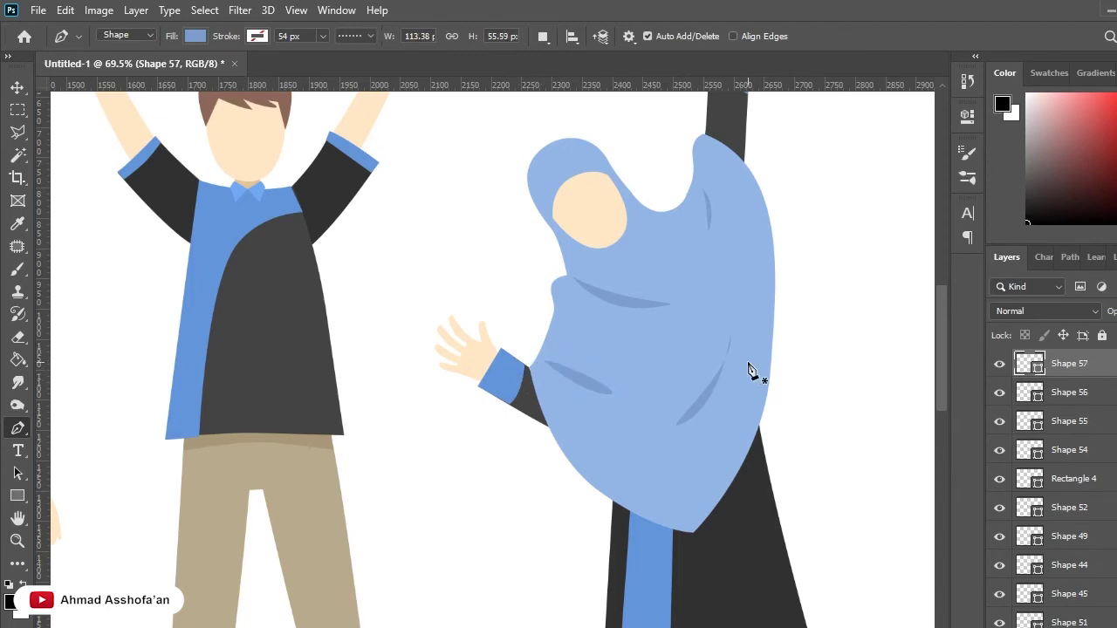
{"action": "key", "text": "ctrl+0"}
{"action": "scroll", "coordinate": [672, 377], "scroll_direction": "up", "scroll_amount": 5}
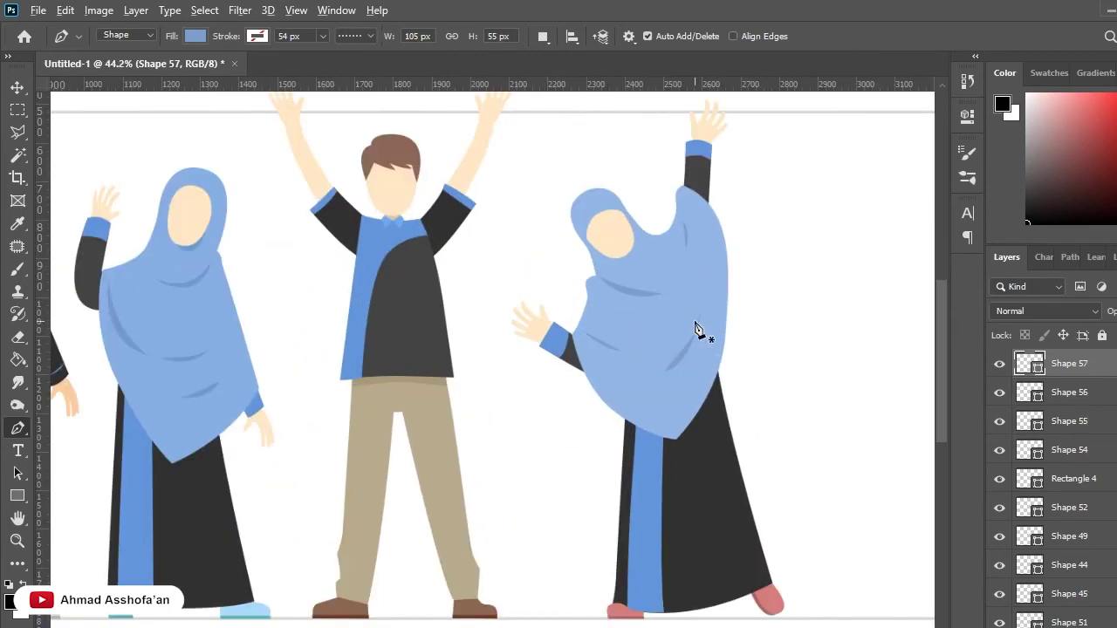
{"action": "scroll", "coordinate": [696, 328], "scroll_direction": "up", "scroll_amount": 5}
{"action": "left_click_drag", "start_coordinate": [710, 211], "coordinate": [716, 165]}
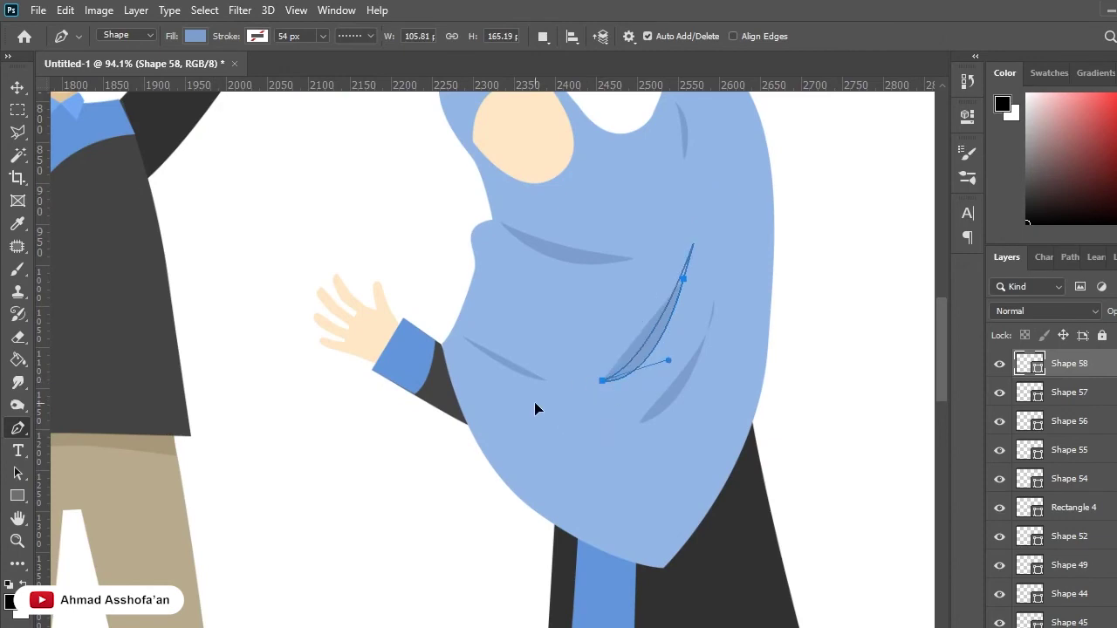
{"action": "left_click", "coordinate": [602, 381]}
{"action": "scroll", "coordinate": [777, 393], "scroll_direction": "down", "scroll_amount": 5}
{"action": "scroll", "coordinate": [561, 386], "scroll_direction": "up", "scroll_amount": 2}
{"action": "scroll", "coordinate": [646, 297], "scroll_direction": "up", "scroll_amount": 3}
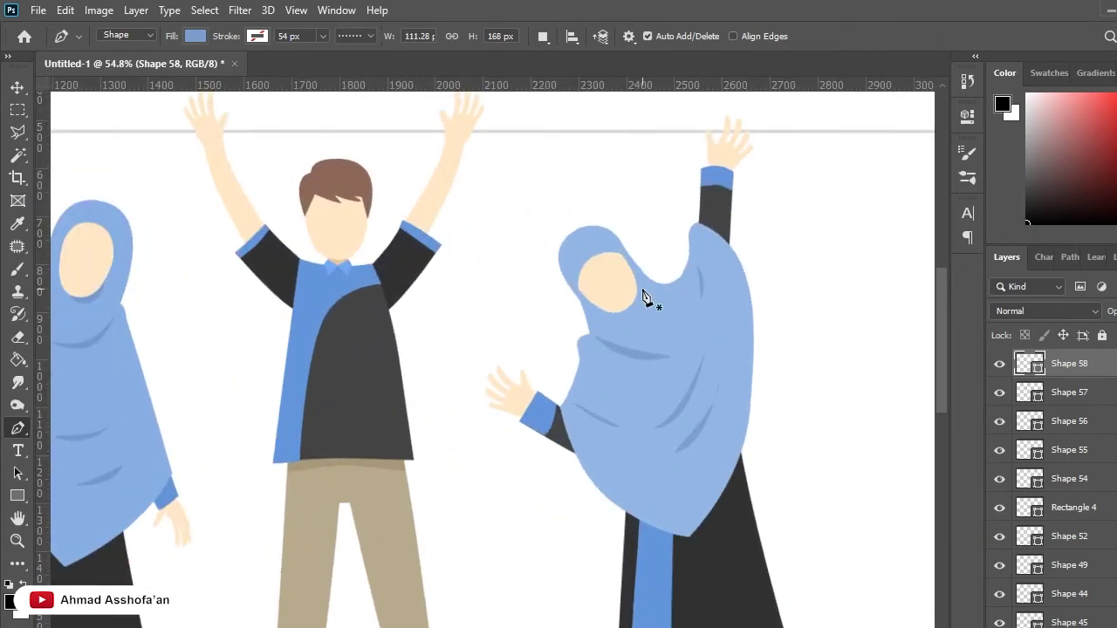
{"action": "scroll", "coordinate": [646, 297], "scroll_direction": "down", "scroll_amount": 4}
{"action": "scroll", "coordinate": [594, 411], "scroll_direction": "up", "scroll_amount": 2}
{"action": "scroll", "coordinate": [593, 412], "scroll_direction": "down", "scroll_amount": 2}
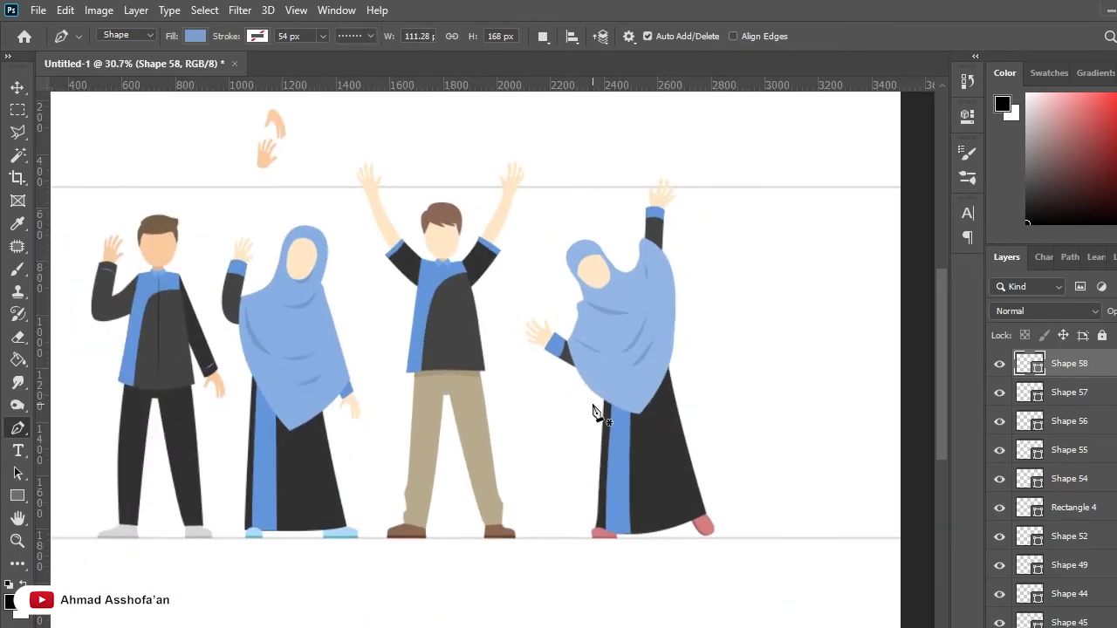
{"action": "scroll", "coordinate": [593, 411], "scroll_direction": "down", "scroll_amount": 2}
{"action": "scroll", "coordinate": [219, 332], "scroll_direction": "up", "scroll_amount": 3}
{"action": "scroll", "coordinate": [219, 332], "scroll_direction": "up", "scroll_amount": 1}
{"action": "scroll", "coordinate": [223, 332], "scroll_direction": "down", "scroll_amount": 2}
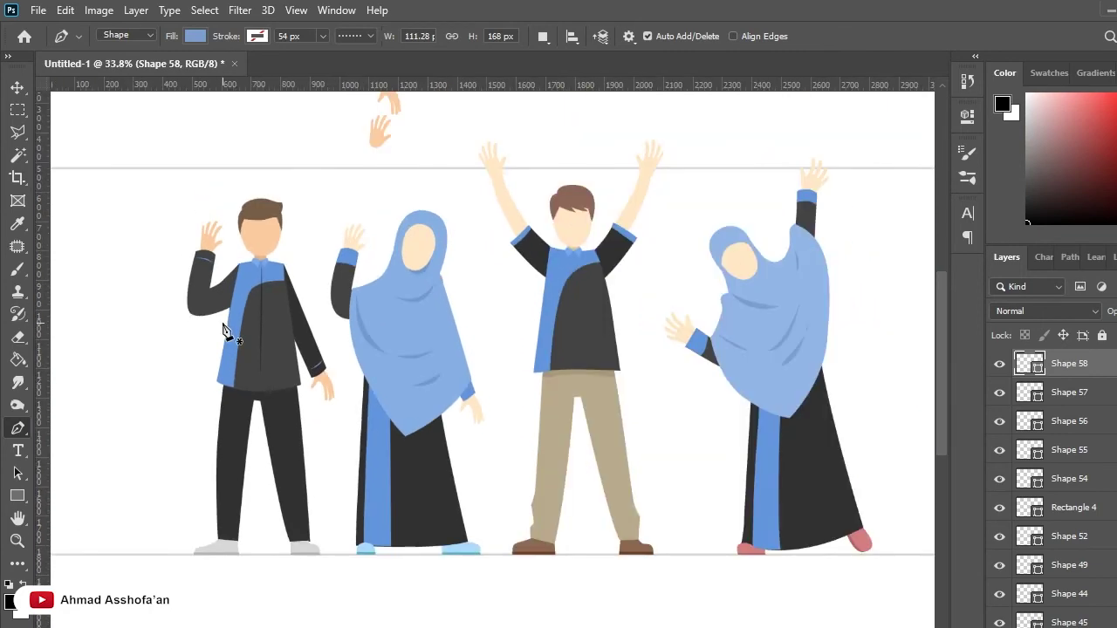
{"action": "scroll", "coordinate": [223, 332], "scroll_direction": "up", "scroll_amount": 2}
Duplicate face Shape 44 and nudge the original down-right to form a face shadow.
{"action": "left_click", "coordinate": [18, 87]}
{"action": "scroll", "coordinate": [584, 361], "scroll_direction": "down", "scroll_amount": 2}
{"action": "scroll", "coordinate": [584, 360], "scroll_direction": "down", "scroll_amount": 1}
{"action": "scroll", "coordinate": [545, 314], "scroll_direction": "down", "scroll_amount": 1}
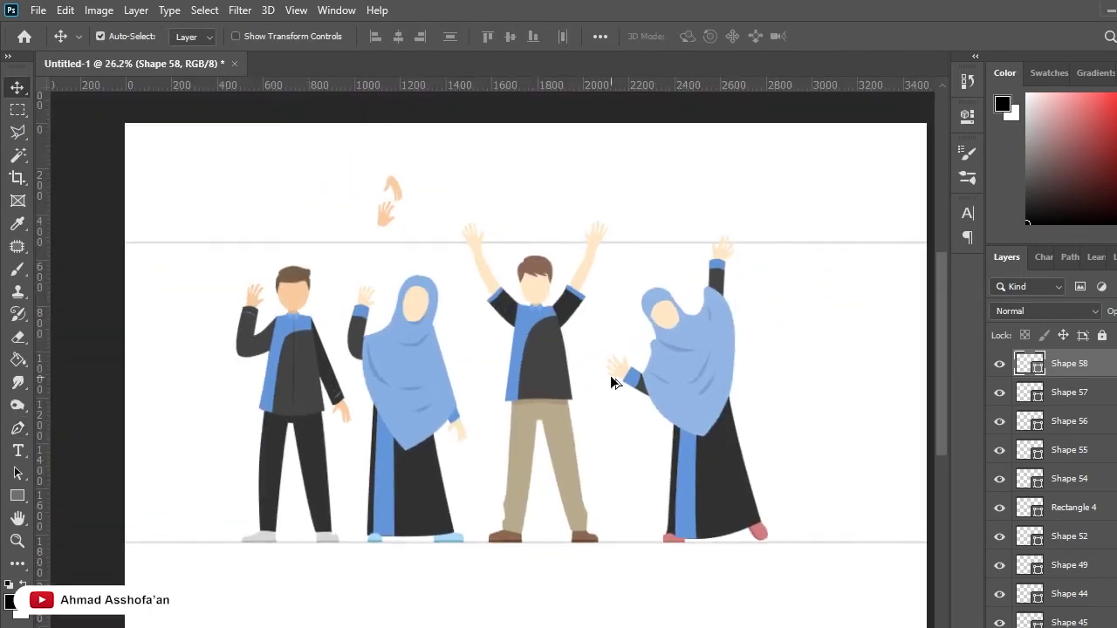
{"action": "scroll", "coordinate": [152, 358], "scroll_direction": "up", "scroll_amount": 3}
{"action": "scroll", "coordinate": [558, 373], "scroll_direction": "down", "scroll_amount": 3}
{"action": "scroll", "coordinate": [668, 355], "scroll_direction": "up", "scroll_amount": 3}
{"action": "scroll", "coordinate": [870, 449], "scroll_direction": "up", "scroll_amount": 1}
{"action": "left_click", "coordinate": [870, 450]}
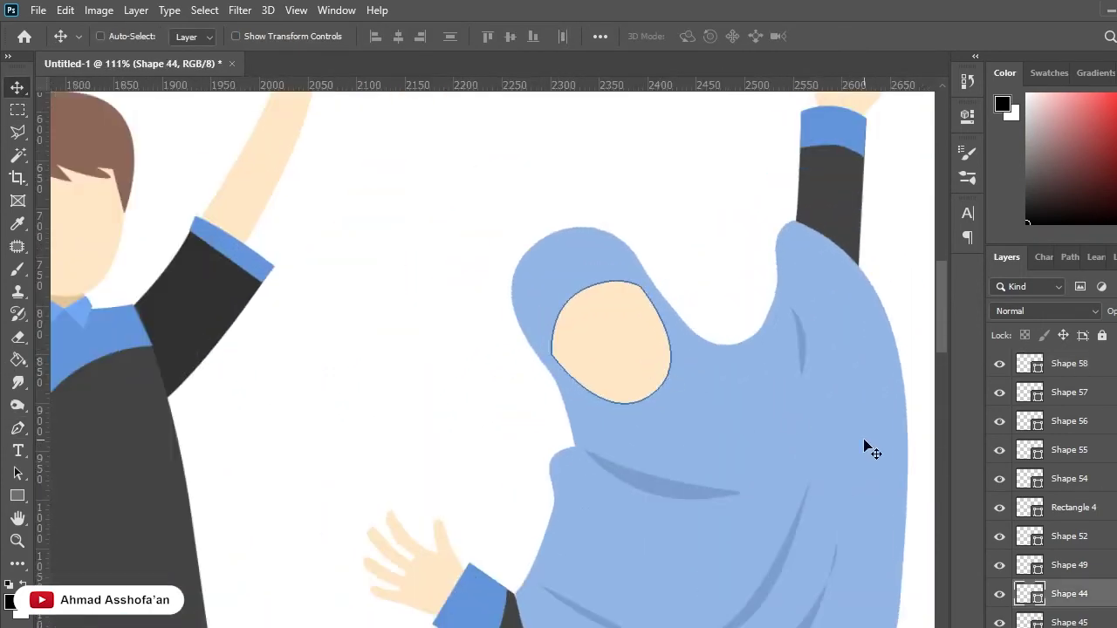
{"action": "key", "text": "ctrl+j"}
{"action": "key", "text": "alt+bracketleft"}
{"action": "left_click", "coordinate": [1028, 565], "text": "ctrl"}
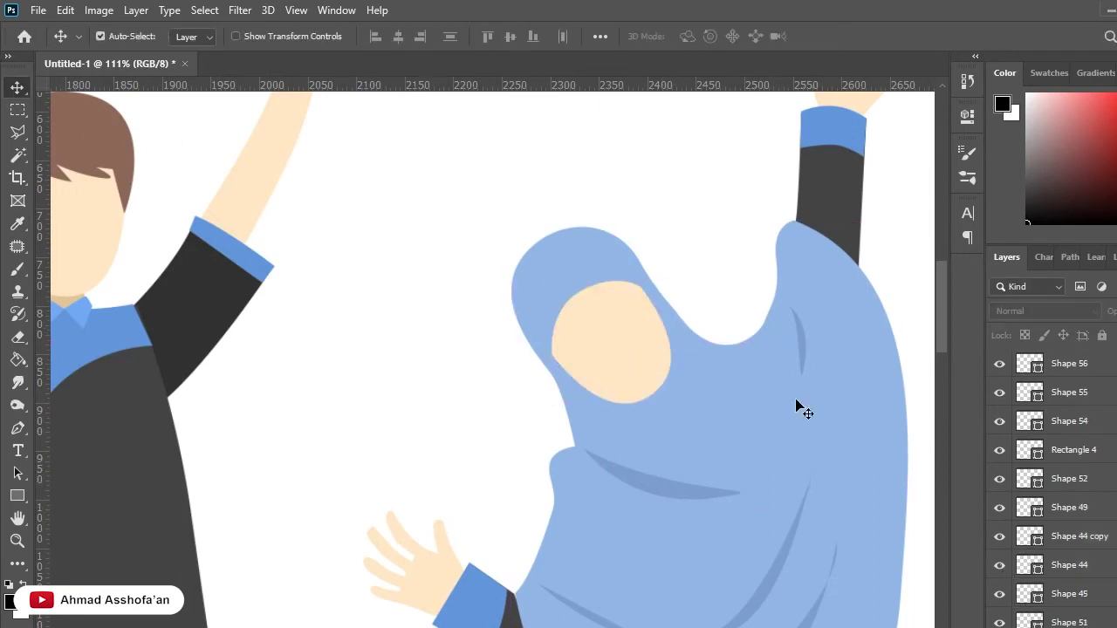
{"action": "left_click_drag", "start_coordinate": [773, 441], "coordinate": [775, 443]}
Fit the whole illustration in the window and inspect the new face shadow.
{"action": "key", "text": "ctrl+0"}
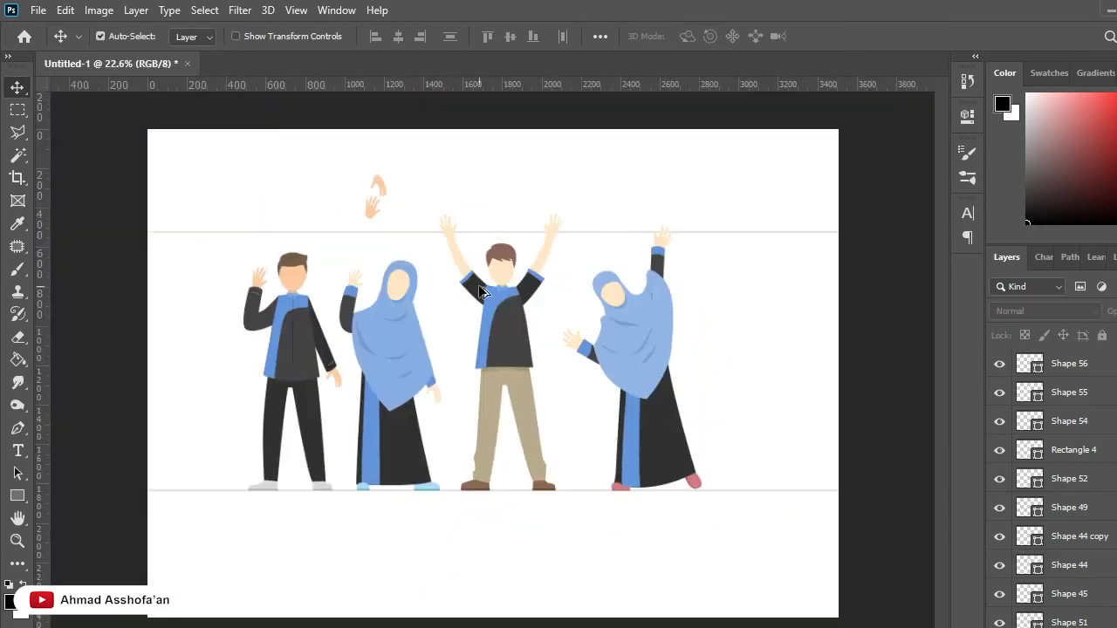
{"action": "scroll", "coordinate": [582, 277], "scroll_direction": "up", "scroll_amount": 5}
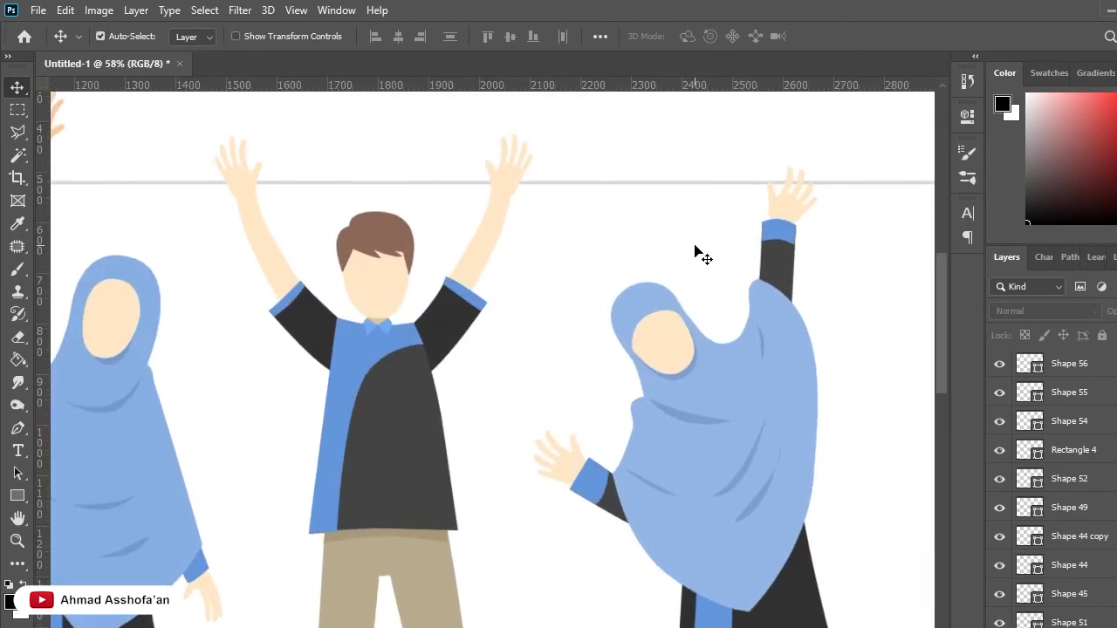
{"action": "scroll", "coordinate": [686, 292], "scroll_direction": "up", "scroll_amount": 3}
{"action": "left_click", "coordinate": [683, 469], "text": "ctrl"}
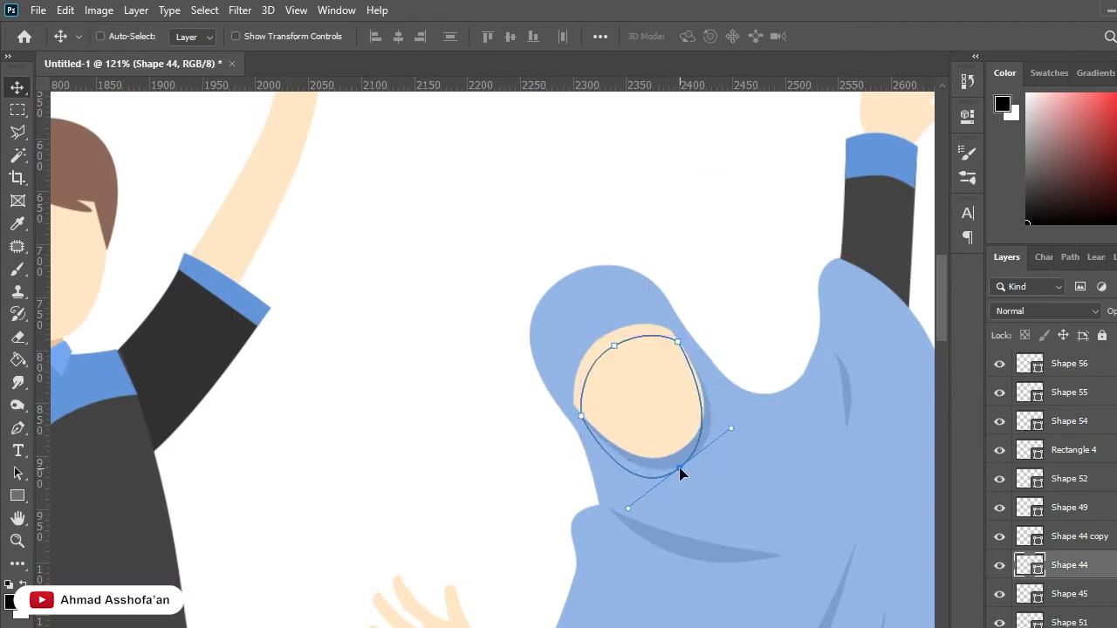
{"action": "scroll", "coordinate": [641, 322], "scroll_direction": "down", "scroll_amount": 6}
{"action": "scroll", "coordinate": [511, 323], "scroll_direction": "up", "scroll_amount": 1}
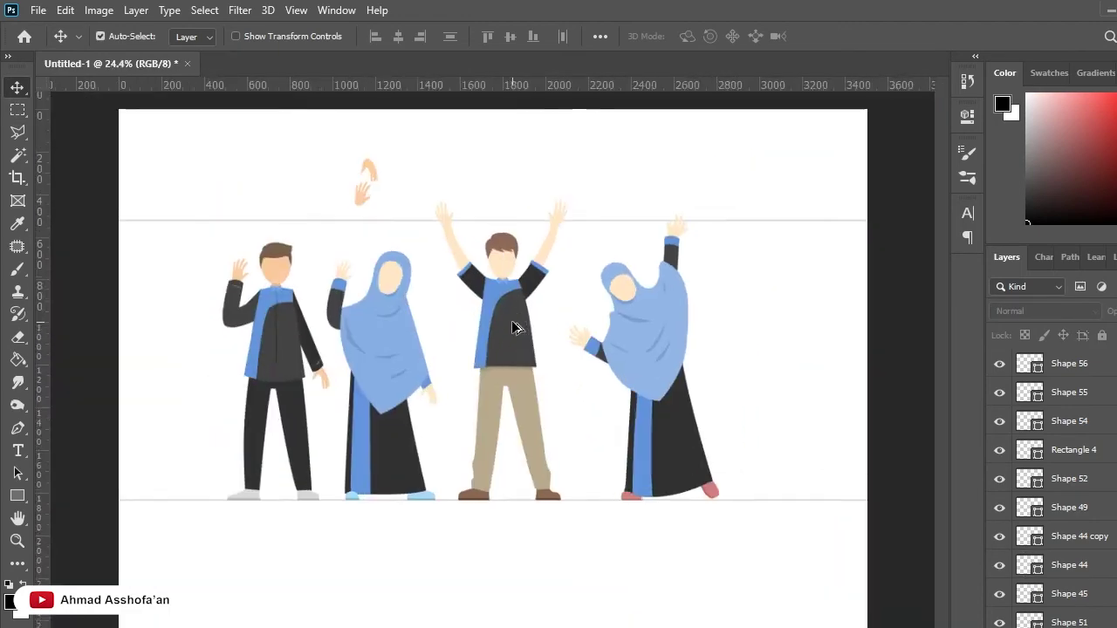
{"action": "scroll", "coordinate": [512, 325], "scroll_direction": "up", "scroll_amount": 1}
{"action": "scroll", "coordinate": [512, 325], "scroll_direction": "down", "scroll_amount": 1}
Select the right-hand woman's waving hand and enter then exit Free Transform without changes.
{"action": "scroll", "coordinate": [512, 324], "scroll_direction": "up", "scroll_amount": 3}
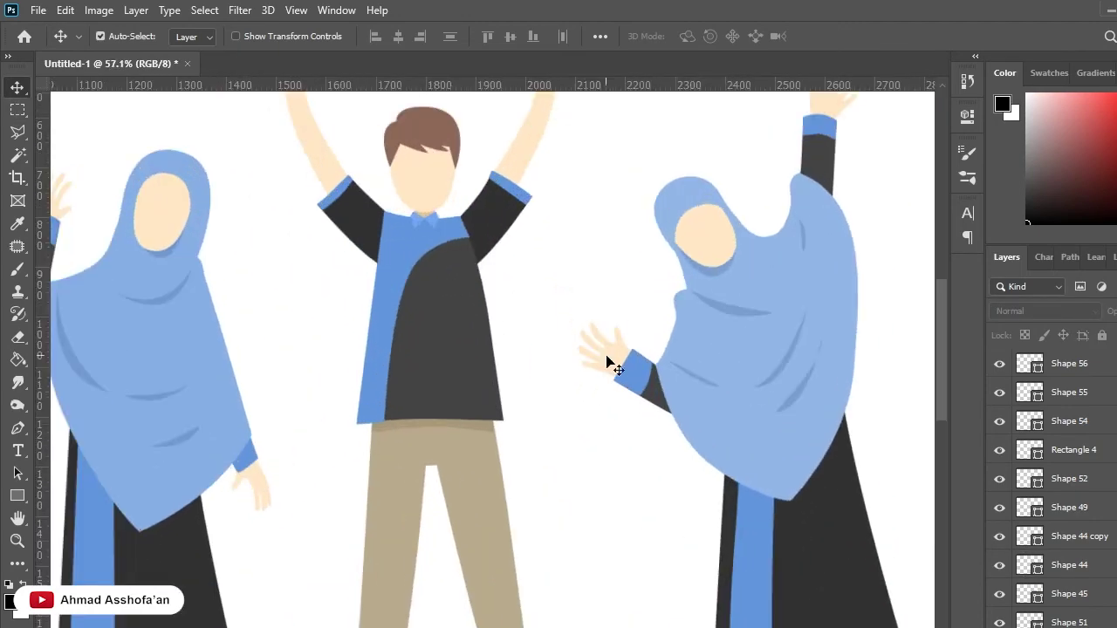
{"action": "left_click", "coordinate": [604, 358]}
{"action": "key", "text": "ctrl+t"}
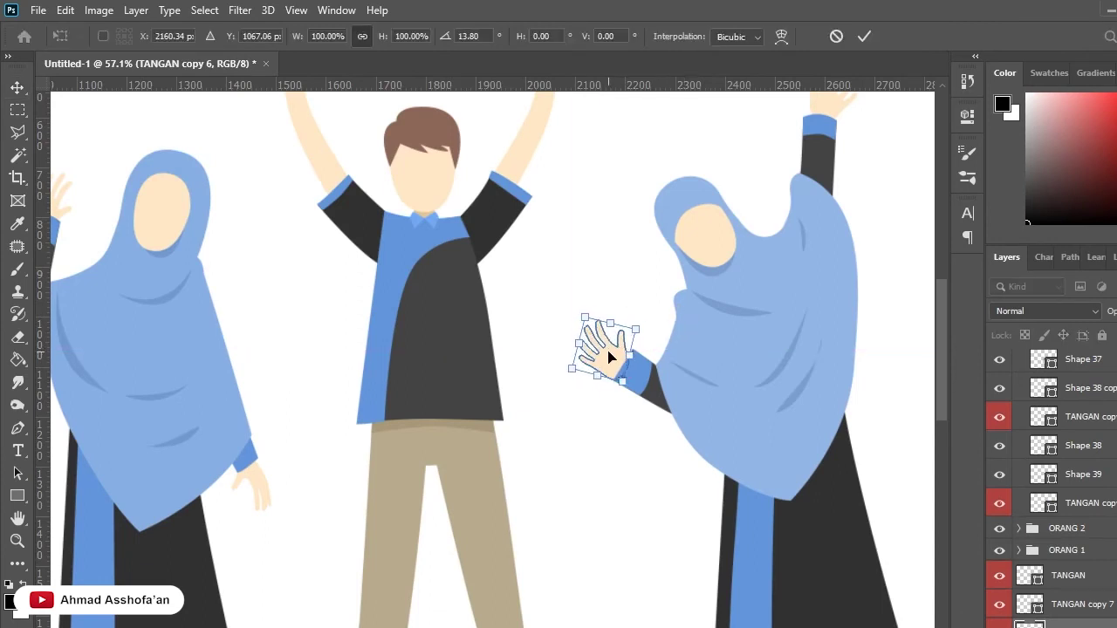
{"action": "key", "text": "Return"}
{"action": "scroll", "coordinate": [677, 393], "scroll_direction": "down", "scroll_amount": 3}
{"action": "scroll", "coordinate": [509, 400], "scroll_direction": "up", "scroll_amount": 1}
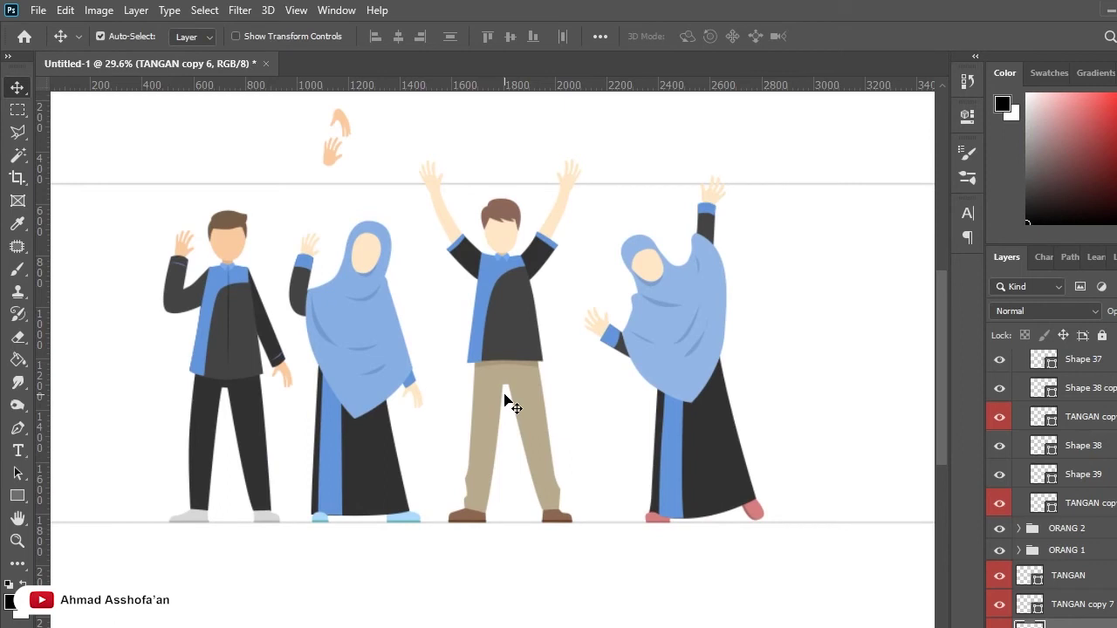
{"action": "scroll", "coordinate": [792, 506], "scroll_direction": "up", "scroll_amount": 5}
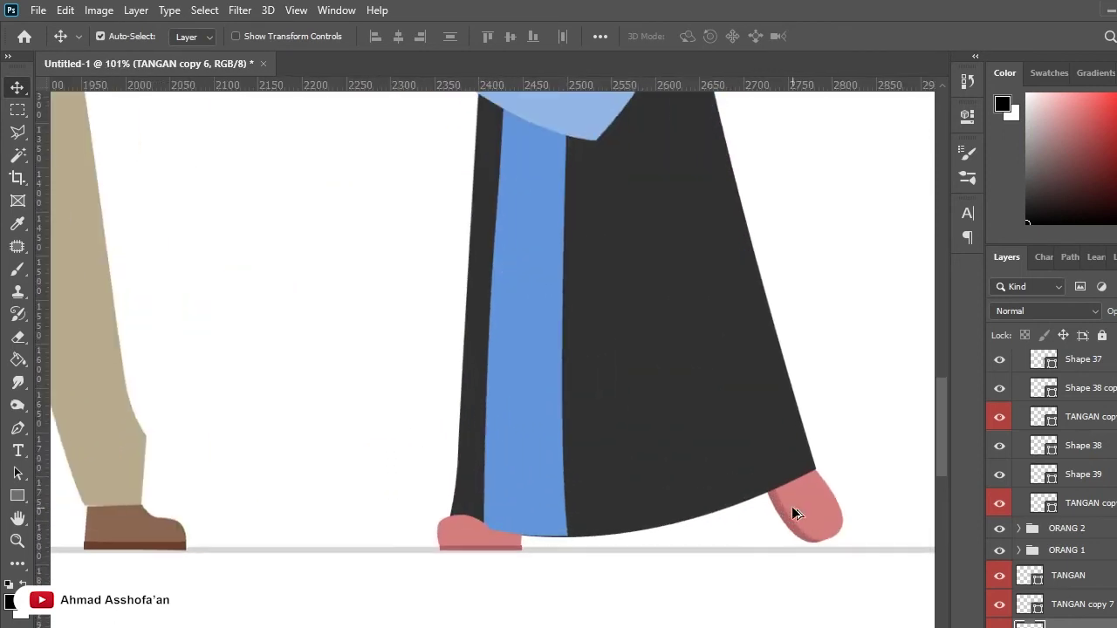
Draw a lighter pink highlight shape on the right shoe.
{"action": "left_click", "coordinate": [792, 506]}
{"action": "key", "text": "p"}
{"action": "scroll", "coordinate": [792, 506], "scroll_direction": "up", "scroll_amount": 3}
{"action": "left_click", "coordinate": [788, 474]}
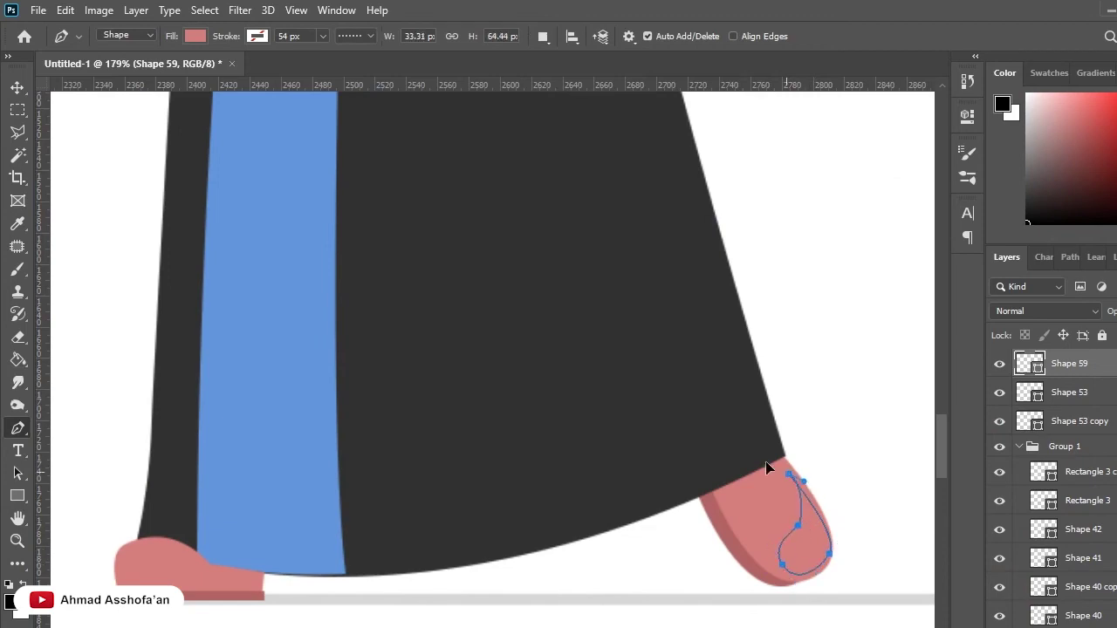
{"action": "key", "text": "i"}
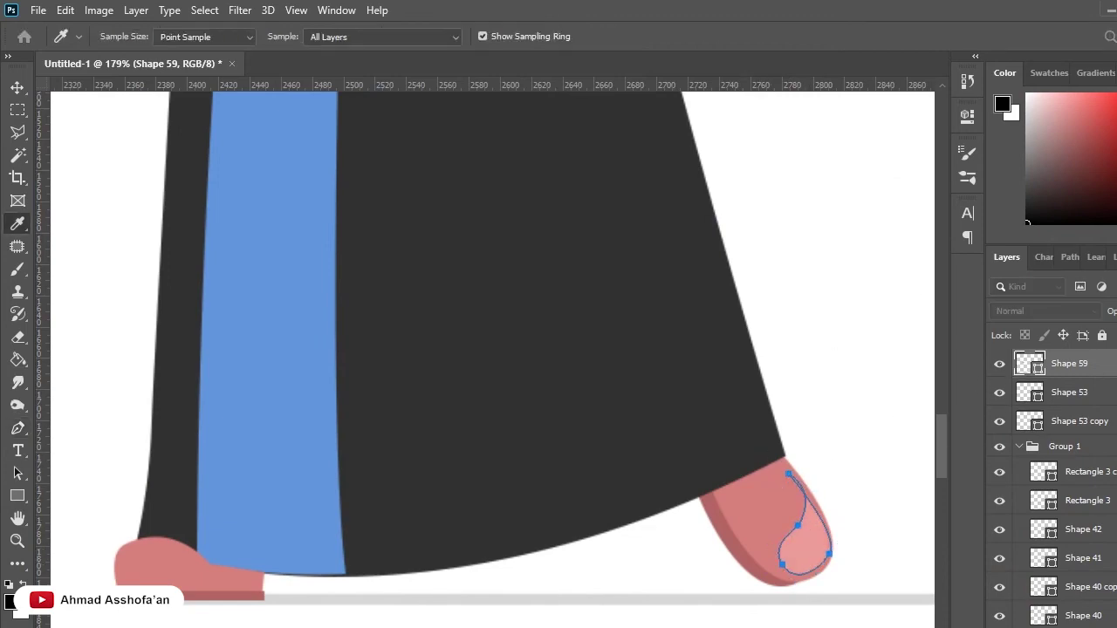
{"action": "key", "text": "p"}
{"action": "key", "text": "v"}
{"action": "scroll", "coordinate": [827, 483], "scroll_direction": "down", "scroll_amount": 3}
{"action": "scroll", "coordinate": [693, 423], "scroll_direction": "down", "scroll_amount": 3}
{"action": "scroll", "coordinate": [685, 500], "scroll_direction": "up", "scroll_amount": 3}
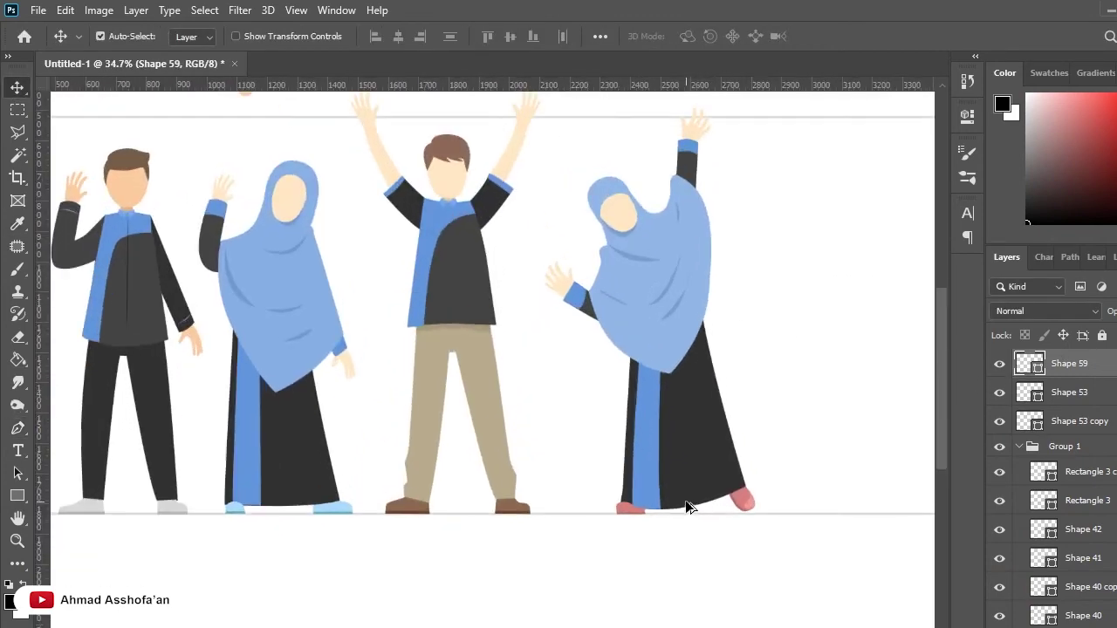
{"action": "scroll", "coordinate": [475, 514], "scroll_direction": "up", "scroll_amount": 3}
{"action": "scroll", "coordinate": [558, 516], "scroll_direction": "up", "scroll_amount": 3}
Draw a lighter pink highlight on the left shoe, then switch to the Move tool.
{"action": "key", "text": "p"}
{"action": "scroll", "coordinate": [599, 508], "scroll_direction": "up", "scroll_amount": 1}
{"action": "left_click", "coordinate": [617, 554]}
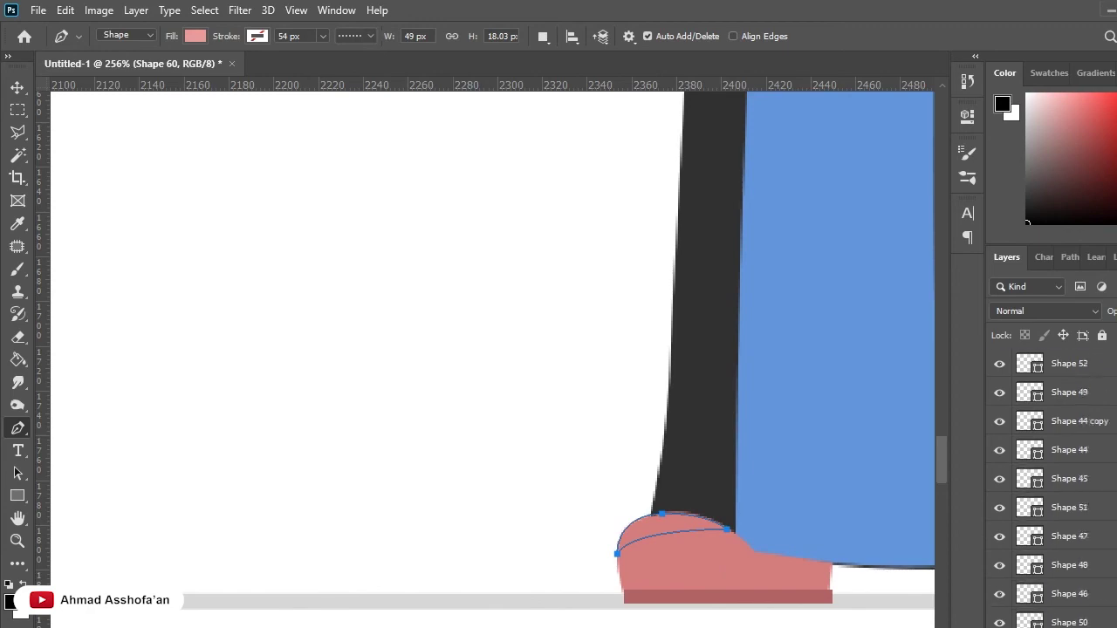
{"action": "scroll", "coordinate": [491, 395], "scroll_direction": "down", "scroll_amount": 3}
{"action": "left_click", "coordinate": [18, 84]}
Select the blue dress stripe layer of the right-hand woman so the new shape sits above it.
{"action": "scroll", "coordinate": [561, 428], "scroll_direction": "down", "scroll_amount": 6}
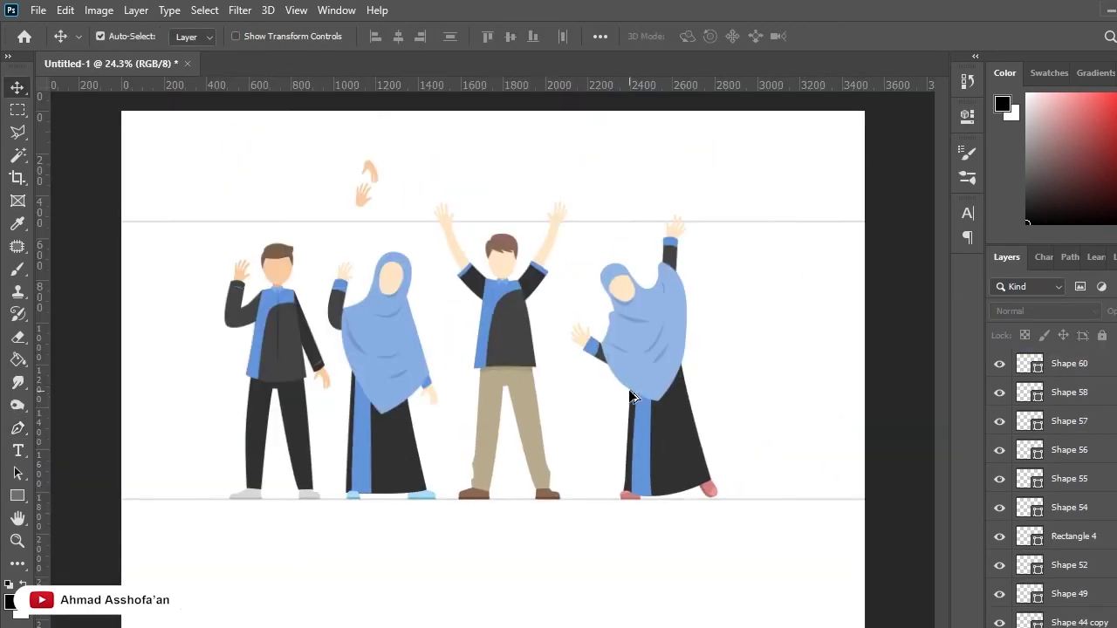
{"action": "scroll", "coordinate": [630, 323], "scroll_direction": "up", "scroll_amount": 1}
{"action": "scroll", "coordinate": [650, 429], "scroll_direction": "up", "scroll_amount": 3}
{"action": "scroll", "coordinate": [650, 429], "scroll_direction": "up", "scroll_amount": 1}
{"action": "left_click", "coordinate": [731, 494]}
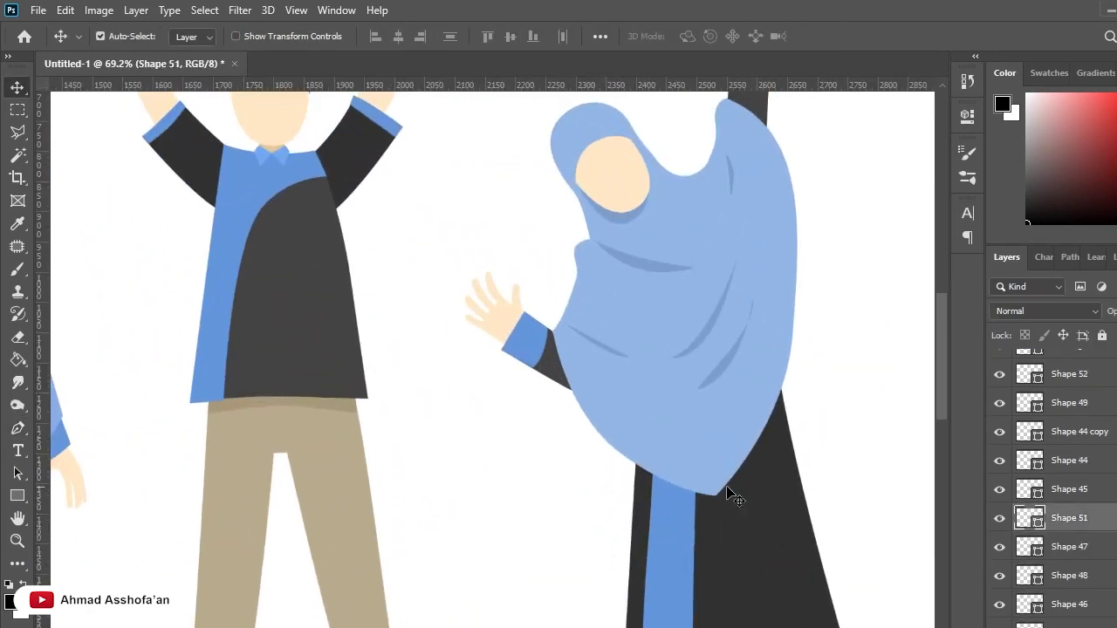
{"action": "scroll", "coordinate": [730, 494], "scroll_direction": "up", "scroll_amount": 4}
Draw Shape 61 beneath the hijab hem, filled with the dress's dark grey.
{"action": "left_click", "coordinate": [18, 427]}
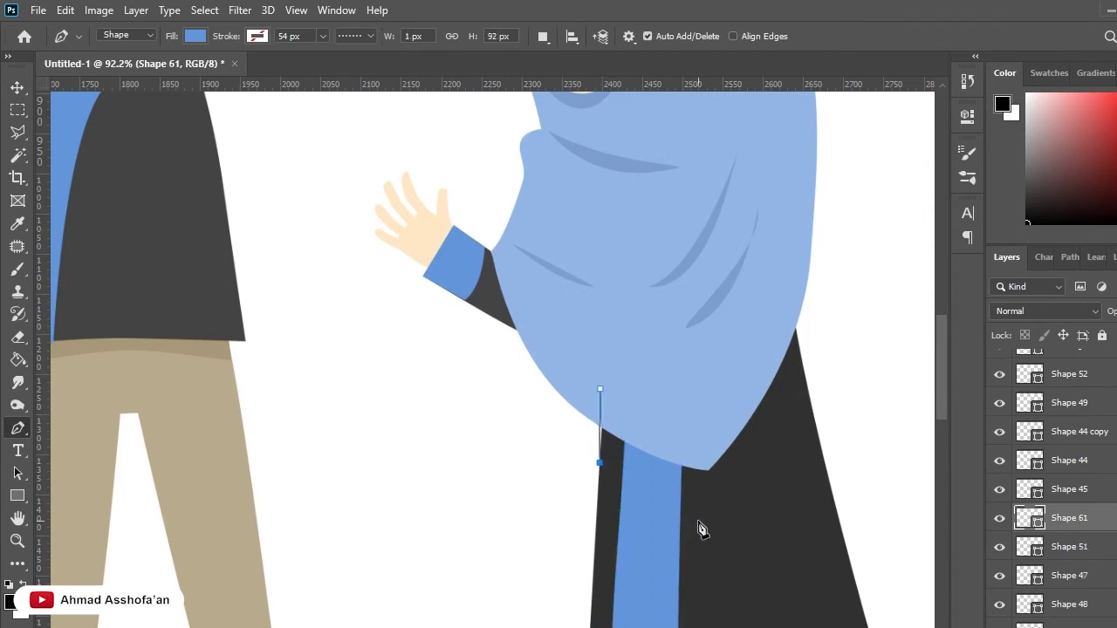
{"action": "left_click_drag", "start_coordinate": [698, 522], "coordinate": [723, 530]}
{"action": "left_click_drag", "start_coordinate": [801, 357], "coordinate": [819, 270]}
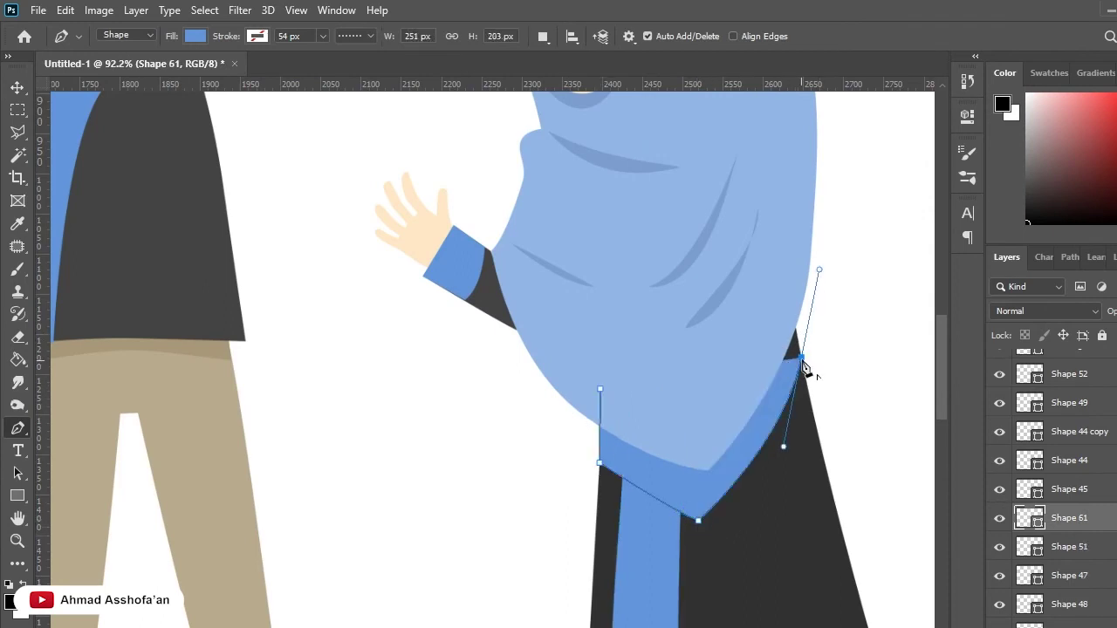
{"action": "key", "text": "i"}
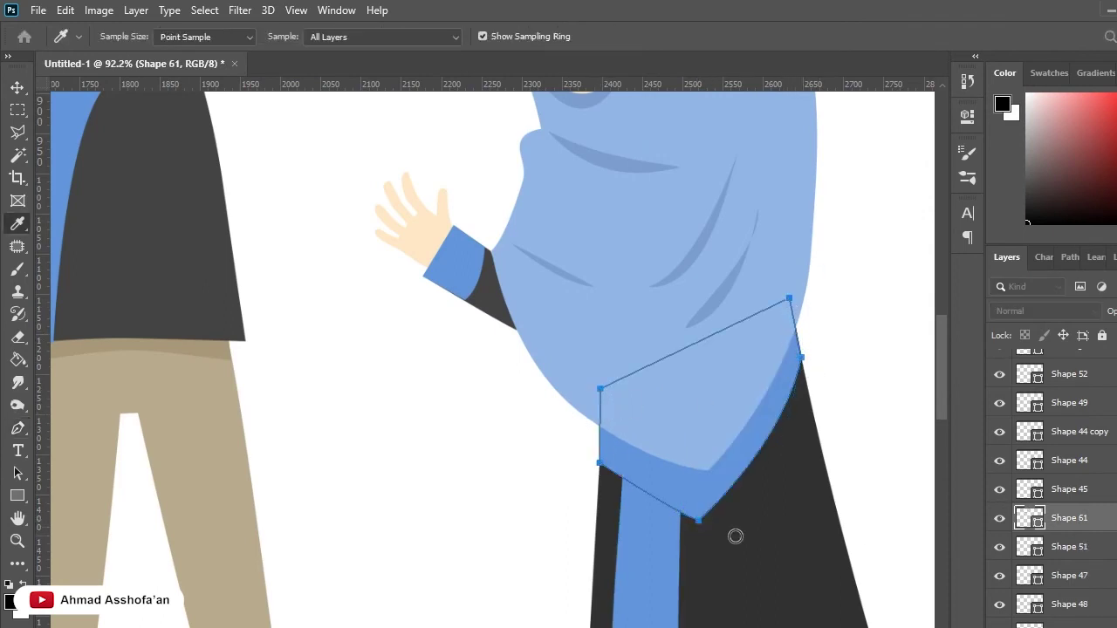
{"action": "left_click", "coordinate": [733, 531]}
{"action": "key", "text": "alt+BackSpace"}
{"action": "key", "text": "p"}
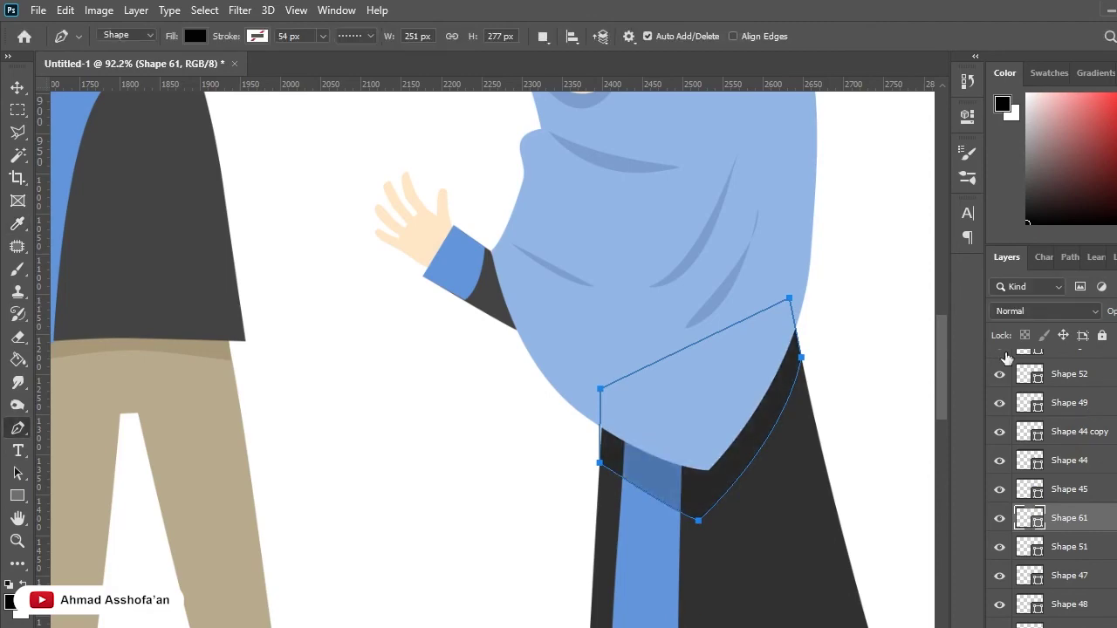
{"action": "key", "text": "v"}
{"action": "key", "text": "ctrl+0"}
{"action": "scroll", "coordinate": [395, 392], "scroll_direction": "up", "scroll_amount": 2}
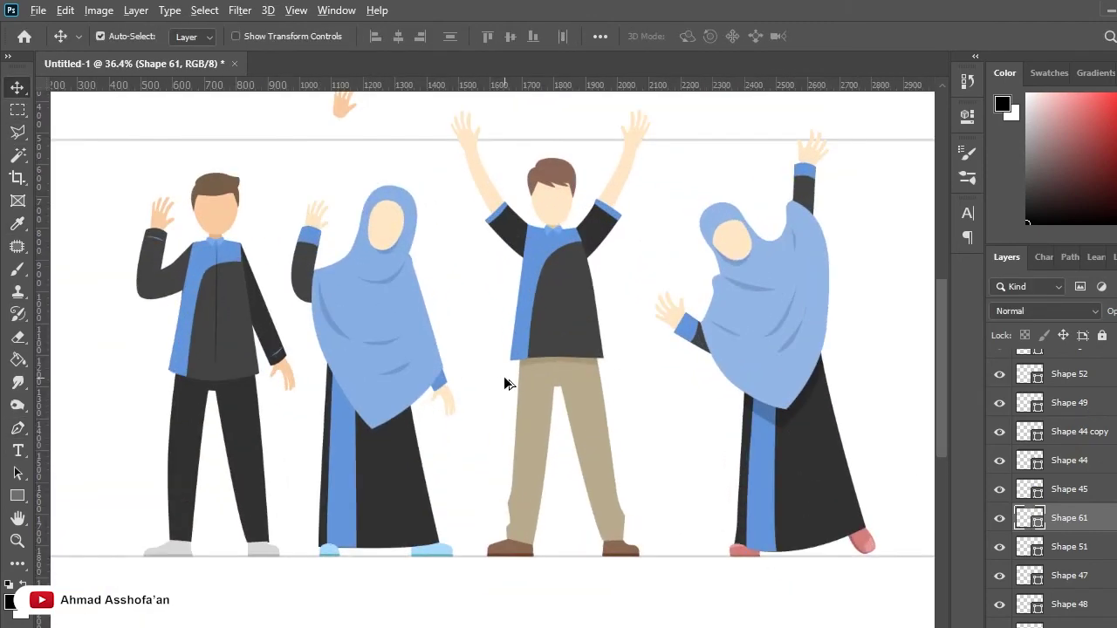
{"action": "scroll", "coordinate": [655, 419], "scroll_direction": "up", "scroll_amount": 3}
Undo the accidental layer duplicate and select the Shape 44 copy layer.
{"action": "scroll", "coordinate": [655, 384], "scroll_direction": "up", "scroll_amount": 3}
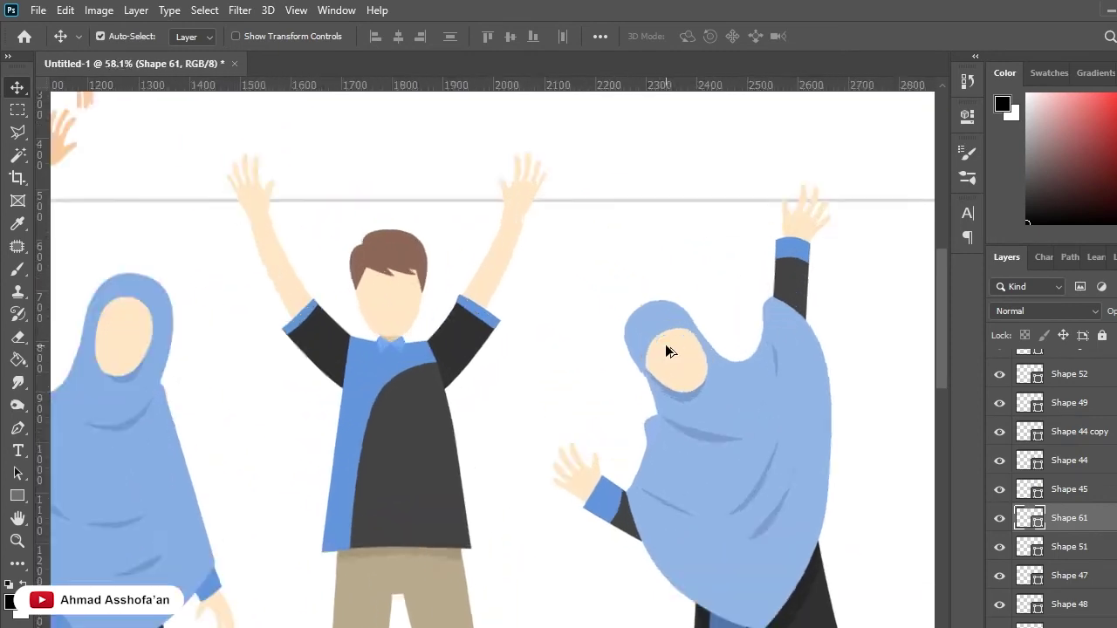
{"action": "left_click", "coordinate": [691, 372], "text": "alt"}
{"action": "scroll", "coordinate": [691, 372], "scroll_direction": "up", "scroll_amount": 2}
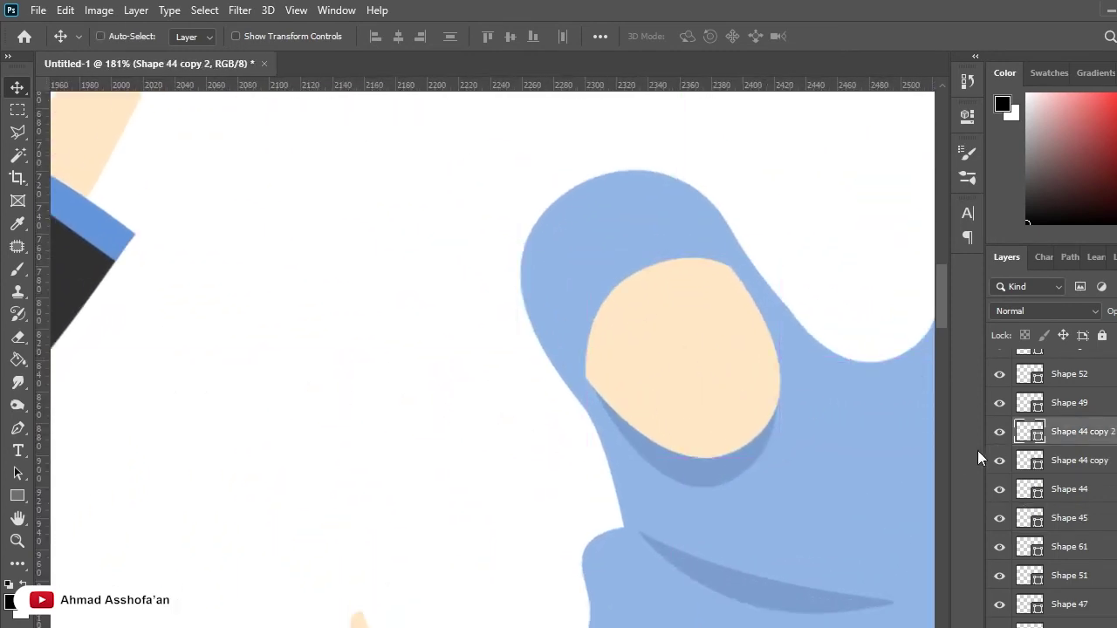
{"action": "key", "text": "i"}
{"action": "key", "text": "v"}
{"action": "key", "text": "ctrl+z"}
{"action": "left_click", "coordinate": [1029, 431]}
{"action": "left_click", "coordinate": [1000, 431]}
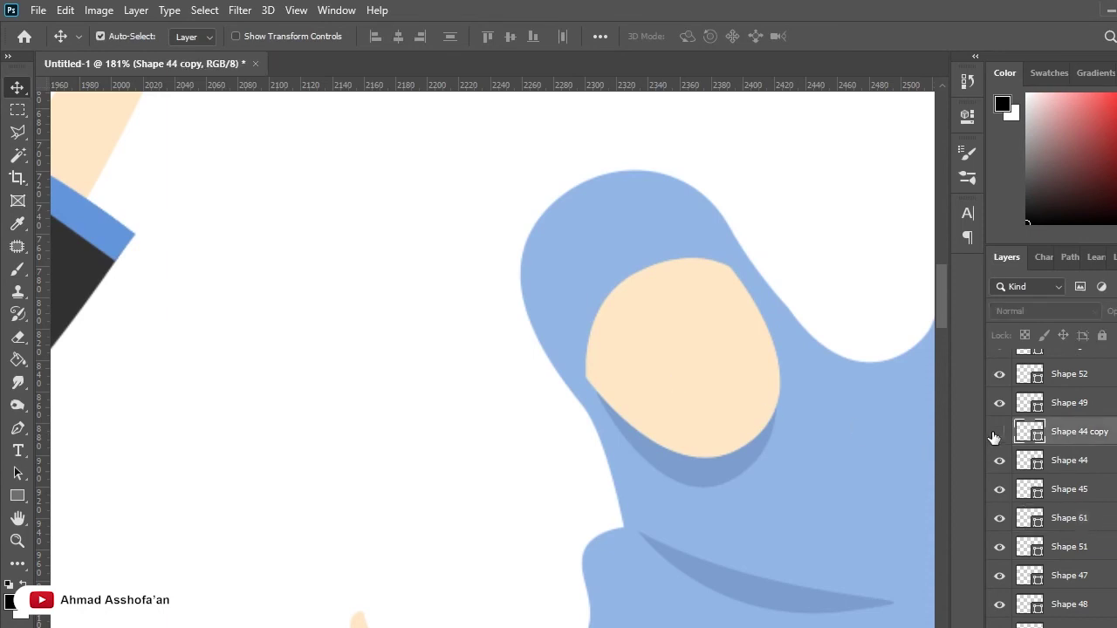
Draw a thin sliver shape along the right edge of the fourth woman's face.
{"action": "left_click", "coordinate": [17, 428]}
{"action": "scroll", "coordinate": [735, 262], "scroll_direction": "up", "scroll_amount": 2}
{"action": "left_click", "coordinate": [726, 247]}
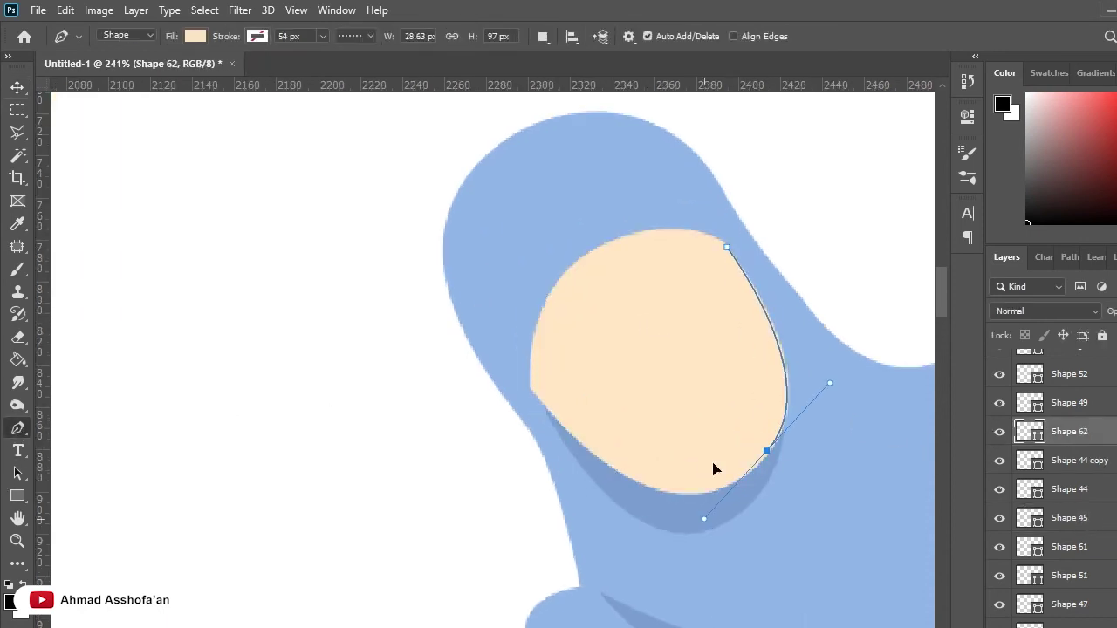
{"action": "scroll", "coordinate": [638, 114], "scroll_direction": "up", "scroll_amount": 2}
{"action": "left_click_drag", "start_coordinate": [611, 110], "coordinate": [617, 163]}
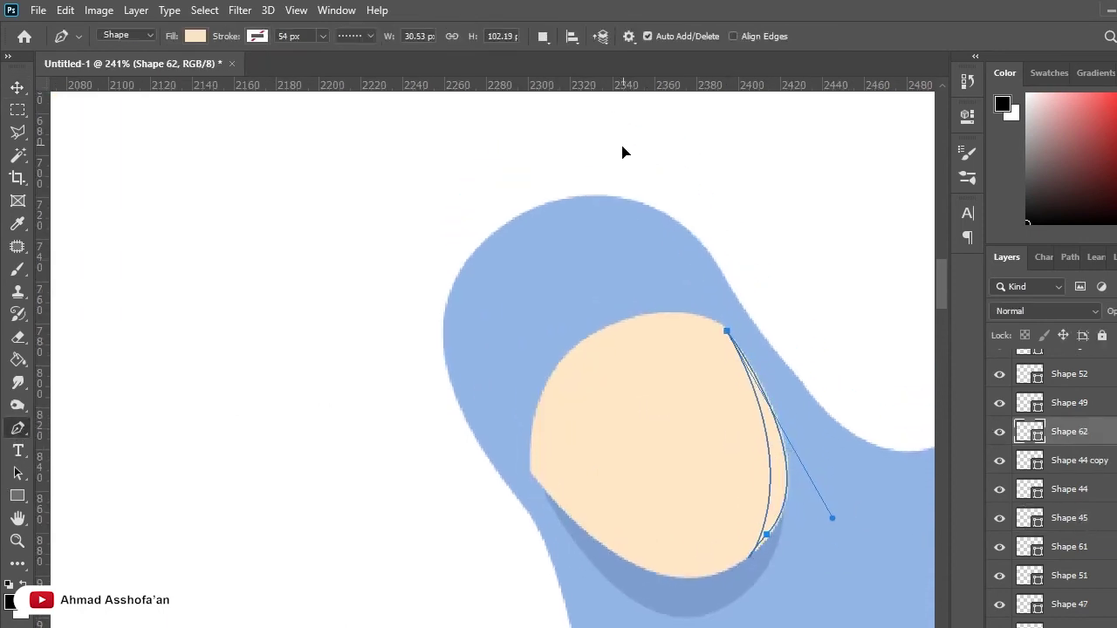
{"action": "key", "text": "i"}
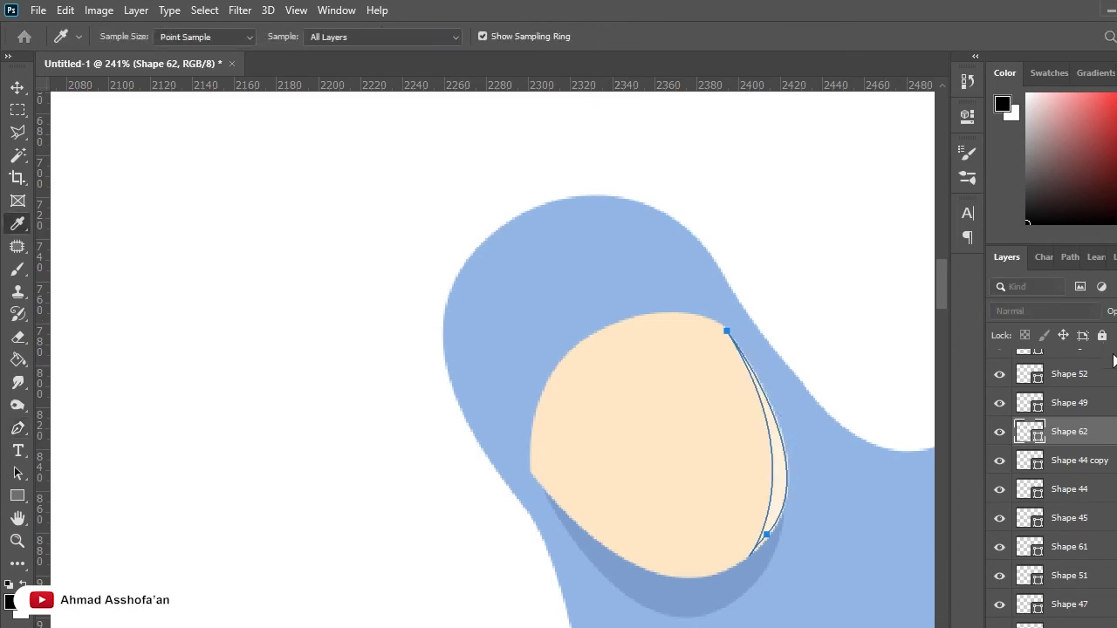
{"action": "key", "text": "v"}
{"action": "scroll", "coordinate": [710, 386], "scroll_direction": "down", "scroll_amount": 5}
{"action": "scroll", "coordinate": [745, 359], "scroll_direction": "up", "scroll_amount": 3}
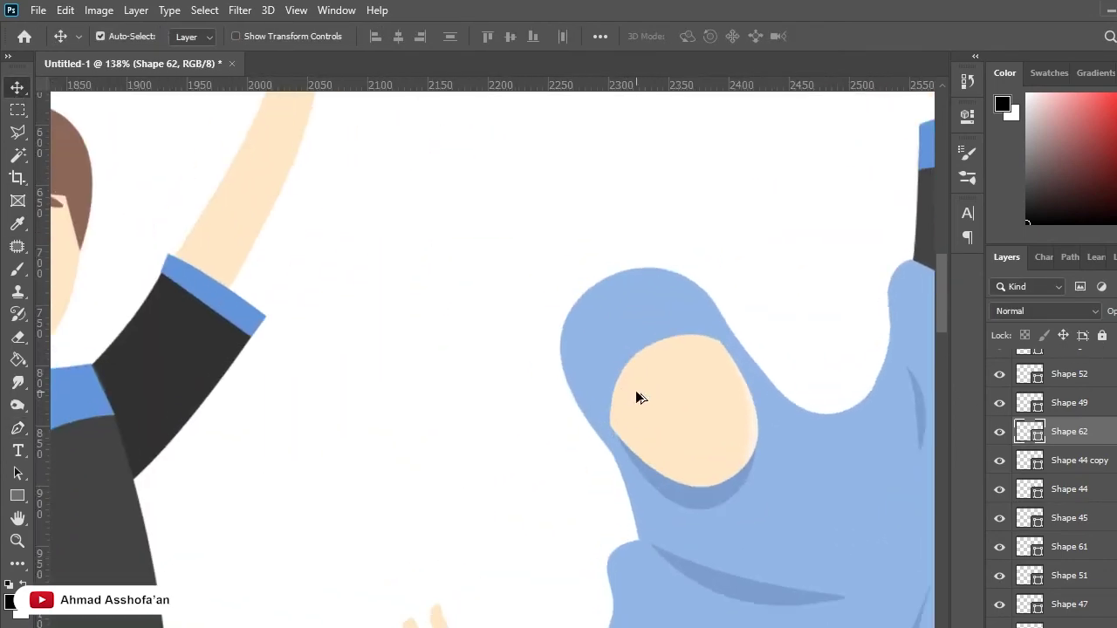
{"action": "scroll", "coordinate": [621, 360], "scroll_direction": "up", "scroll_amount": 2}
Draw a crescent across the top of her face and fill it with darker tan.
{"action": "key", "text": "p"}
{"action": "scroll", "coordinate": [621, 361], "scroll_direction": "up", "scroll_amount": 2}
{"action": "left_click", "coordinate": [792, 330]}
{"action": "left_click_drag", "start_coordinate": [651, 356], "coordinate": [589, 425]}
{"action": "left_click", "coordinate": [614, 467]}
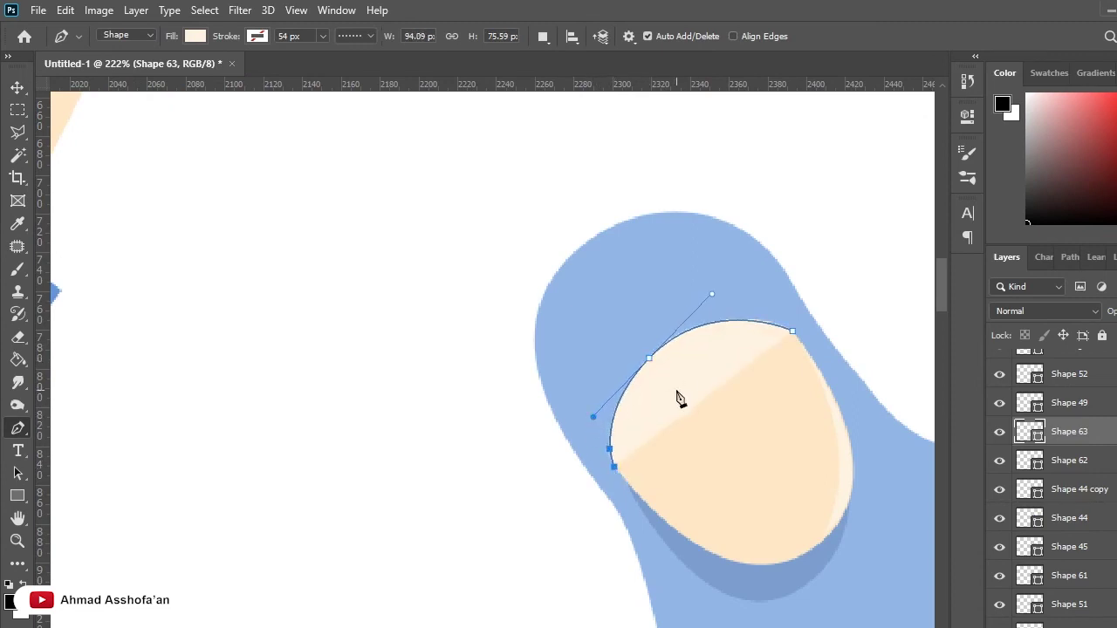
{"action": "mouse_move", "coordinate": [698, 374]}
{"action": "left_mouse_down"}
{"action": "mouse_move", "coordinate": [739, 310]}
{"action": "mouse_move", "coordinate": [741, 341]}
{"action": "left_mouse_up"}
{"action": "left_click_drag", "start_coordinate": [641, 387], "coordinate": [615, 376]}
{"action": "left_click_drag", "start_coordinate": [684, 352], "coordinate": [684, 357]}
{"action": "key", "text": "i"}
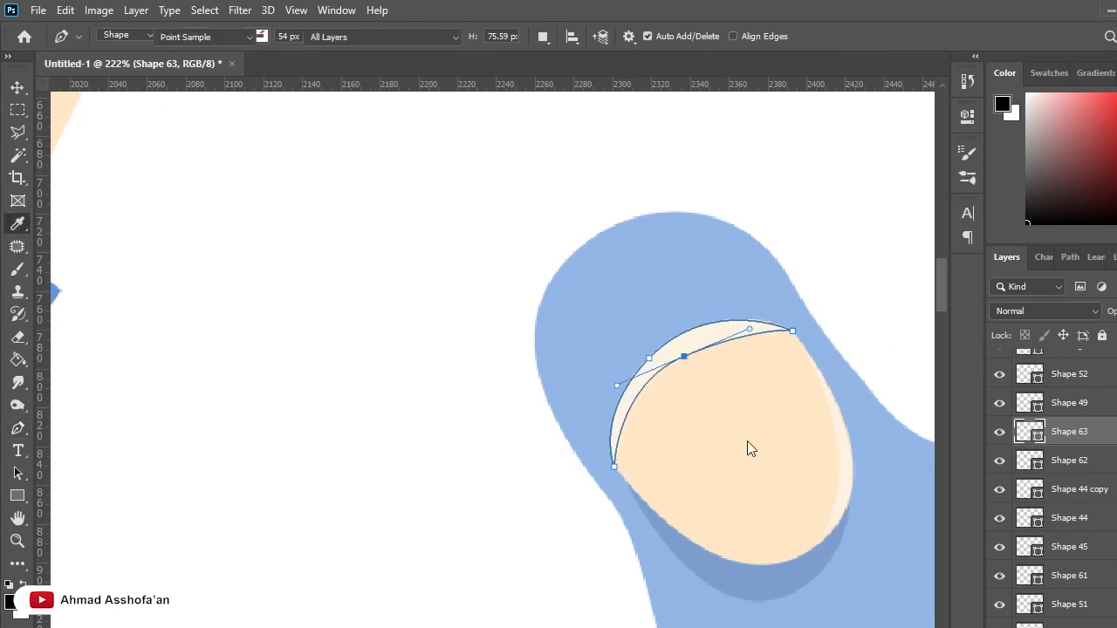
{"action": "left_click", "coordinate": [798, 399]}
{"action": "key", "text": "p"}
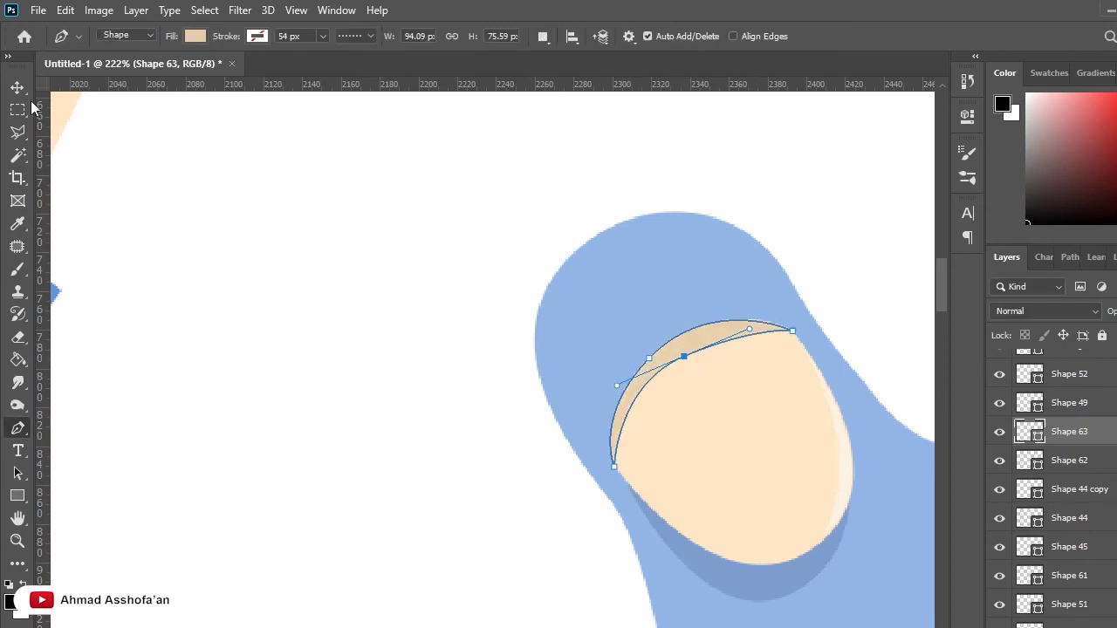
{"action": "key", "text": "v"}
Refine the crescent's anchors and handles to round its top curve, then deselect it.
{"action": "scroll", "coordinate": [701, 424], "scroll_direction": "down", "scroll_amount": 5}
{"action": "scroll", "coordinate": [760, 454], "scroll_direction": "down", "scroll_amount": 3}
{"action": "scroll", "coordinate": [698, 419], "scroll_direction": "up", "scroll_amount": 10}
{"action": "left_click", "coordinate": [601, 407], "text": "ctrl"}
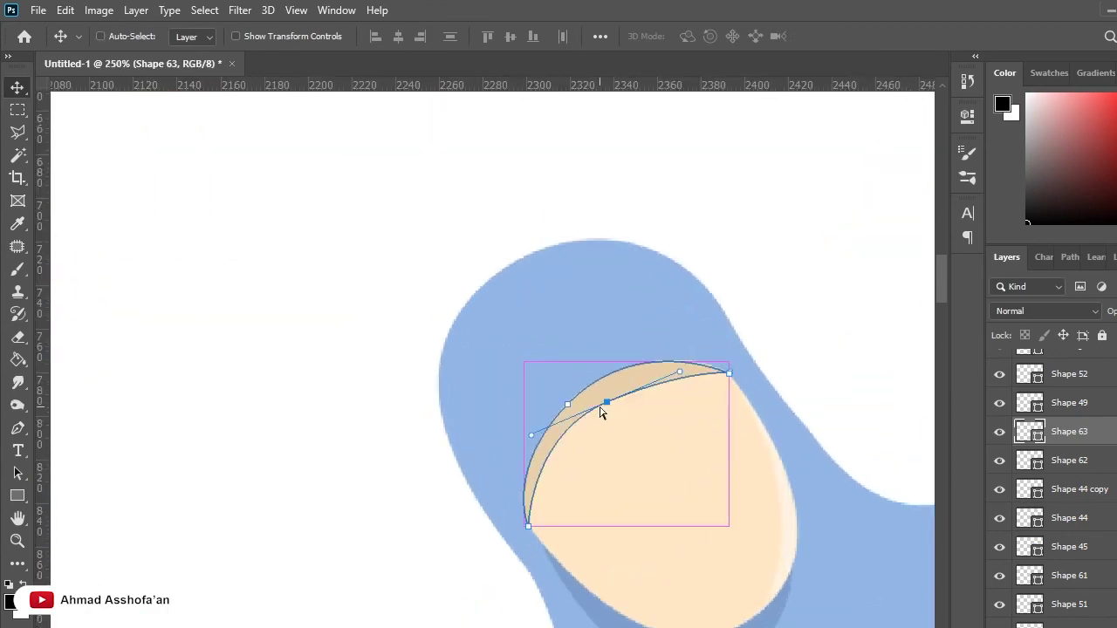
{"action": "mouse_move", "coordinate": [621, 412]}
{"action": "left_mouse_down"}
{"action": "mouse_move", "coordinate": [742, 397]}
{"action": "mouse_move", "coordinate": [673, 301]}
{"action": "mouse_move", "coordinate": [693, 305]}
{"action": "left_mouse_up"}
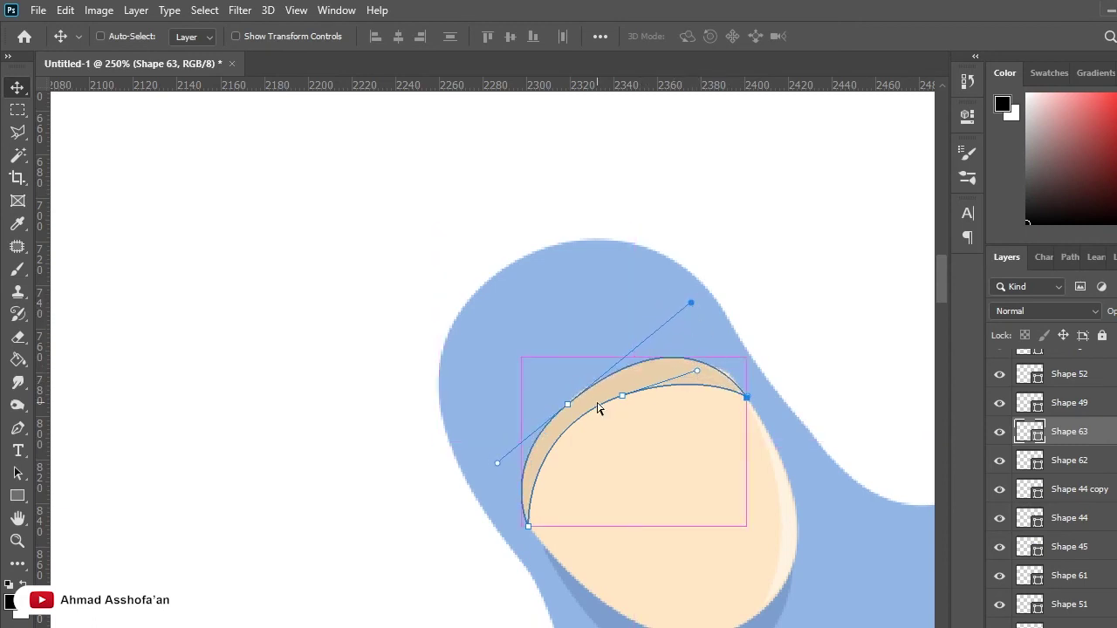
{"action": "mouse_move", "coordinate": [528, 428]}
{"action": "left_mouse_down"}
{"action": "mouse_move", "coordinate": [499, 423]}
{"action": "mouse_move", "coordinate": [515, 426]}
{"action": "left_mouse_up"}
{"action": "left_click", "coordinate": [567, 404]}
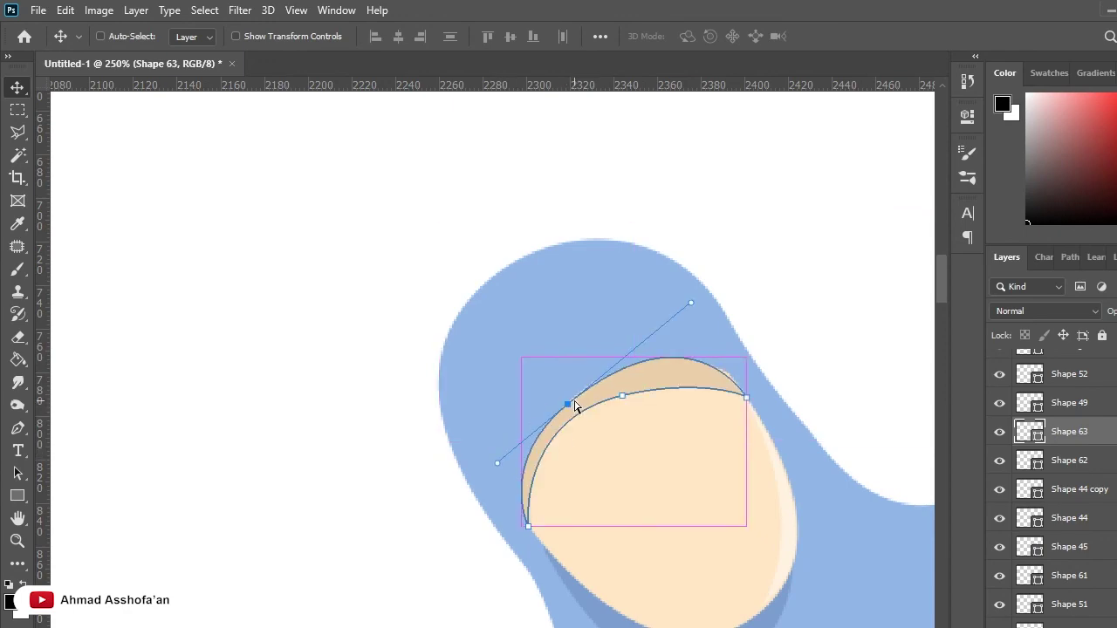
{"action": "left_click", "coordinate": [101, 36]}
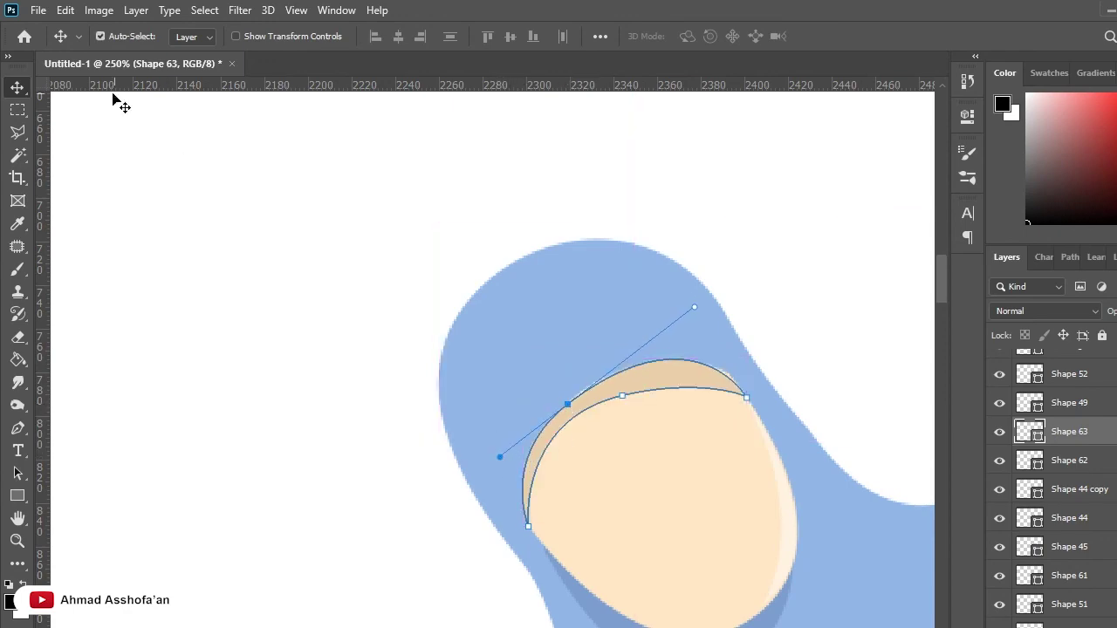
{"action": "scroll", "coordinate": [795, 431], "scroll_direction": "down", "scroll_amount": 8}
{"action": "scroll", "coordinate": [469, 358], "scroll_direction": "up", "scroll_amount": 5}
Draw a closed band shape across the top of the second woman's forehead.
{"action": "scroll", "coordinate": [558, 384], "scroll_direction": "up", "scroll_amount": 2}
{"action": "key", "text": "p"}
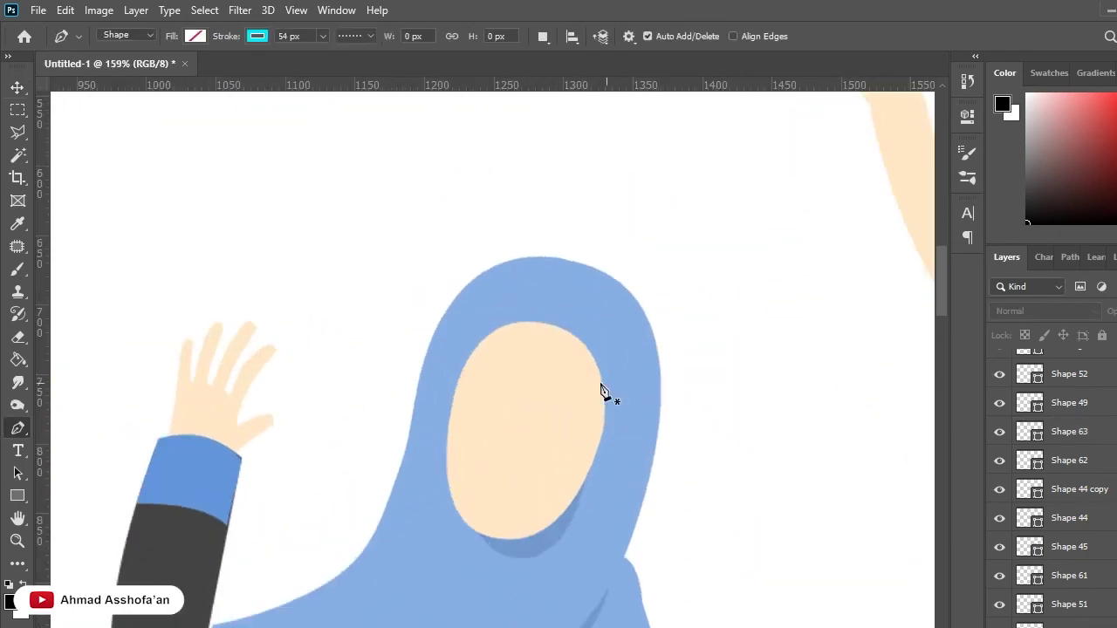
{"action": "left_click", "coordinate": [472, 356]}
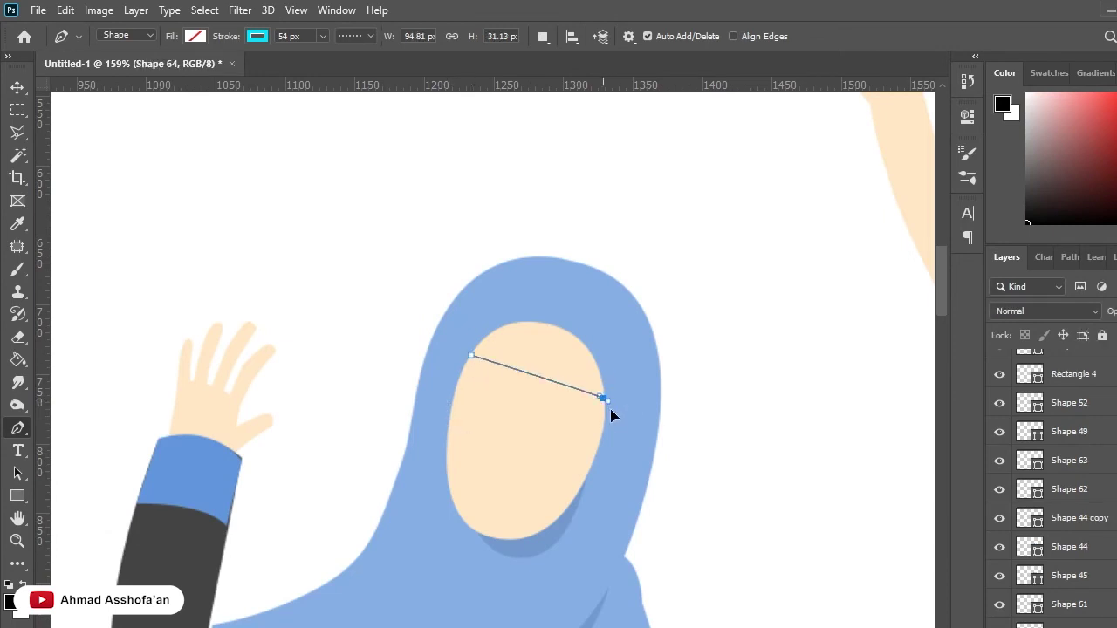
{"action": "left_click_drag", "start_coordinate": [640, 445], "coordinate": [645, 454]}
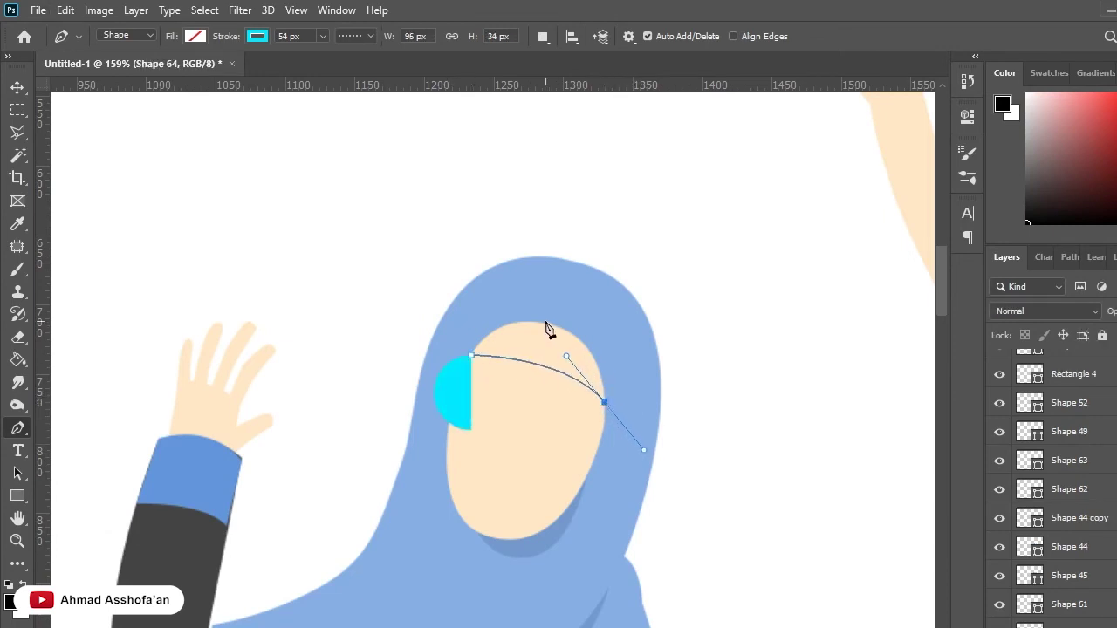
{"action": "left_click_drag", "start_coordinate": [545, 322], "coordinate": [591, 345]}
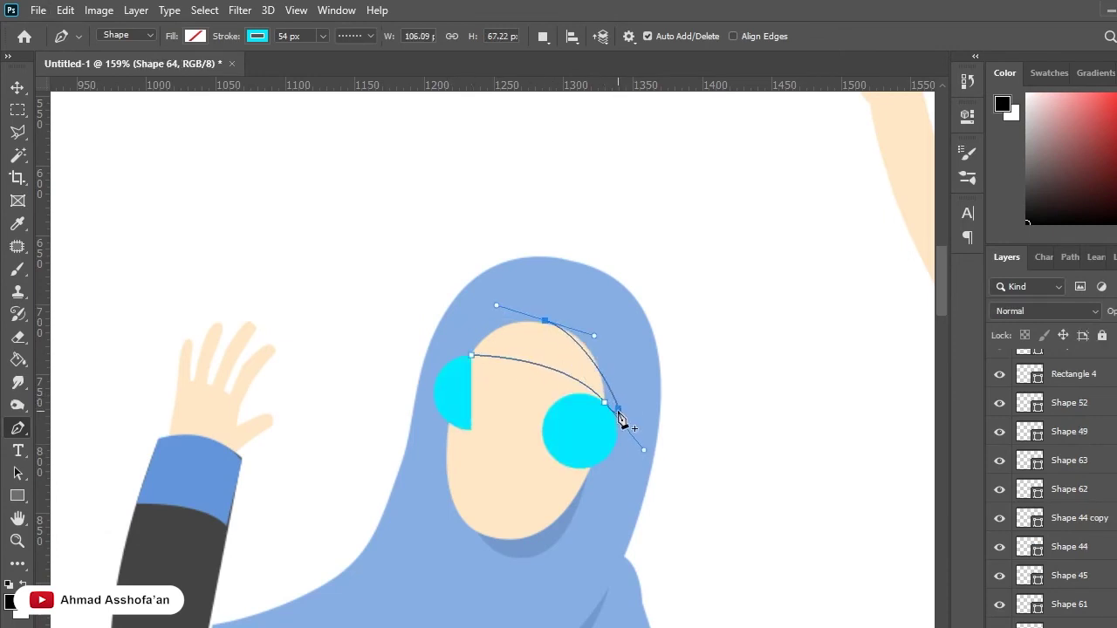
{"action": "left_click", "coordinate": [471, 355]}
{"action": "scroll", "coordinate": [737, 348], "scroll_direction": "down", "scroll_amount": 3}
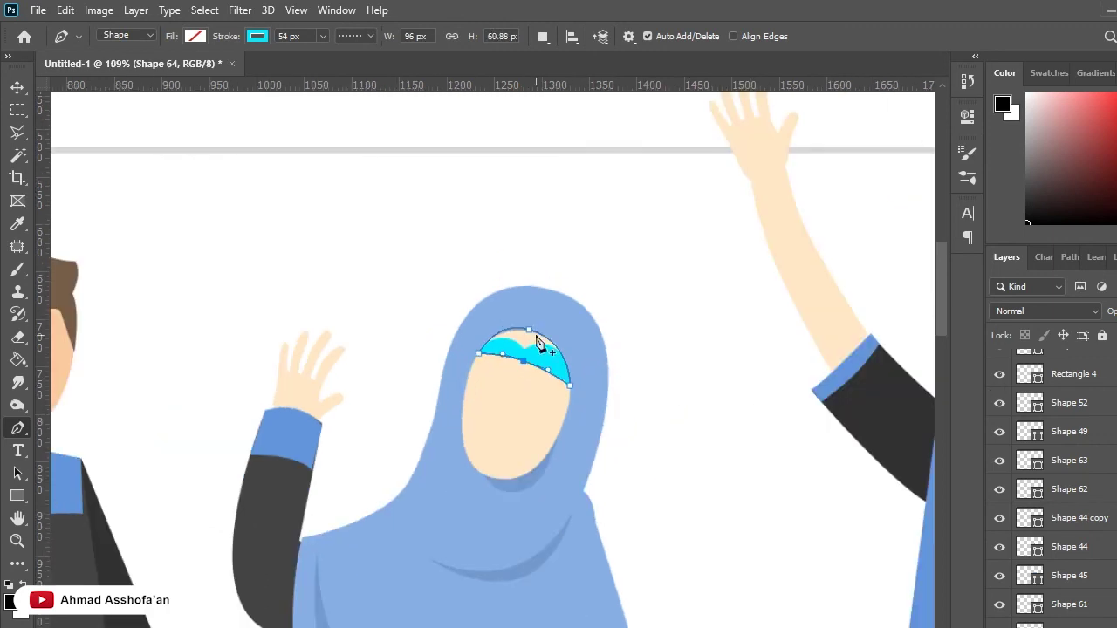
Fill the band with a darker hijab blue and nudge its left point down-left.
{"action": "key", "text": "i"}
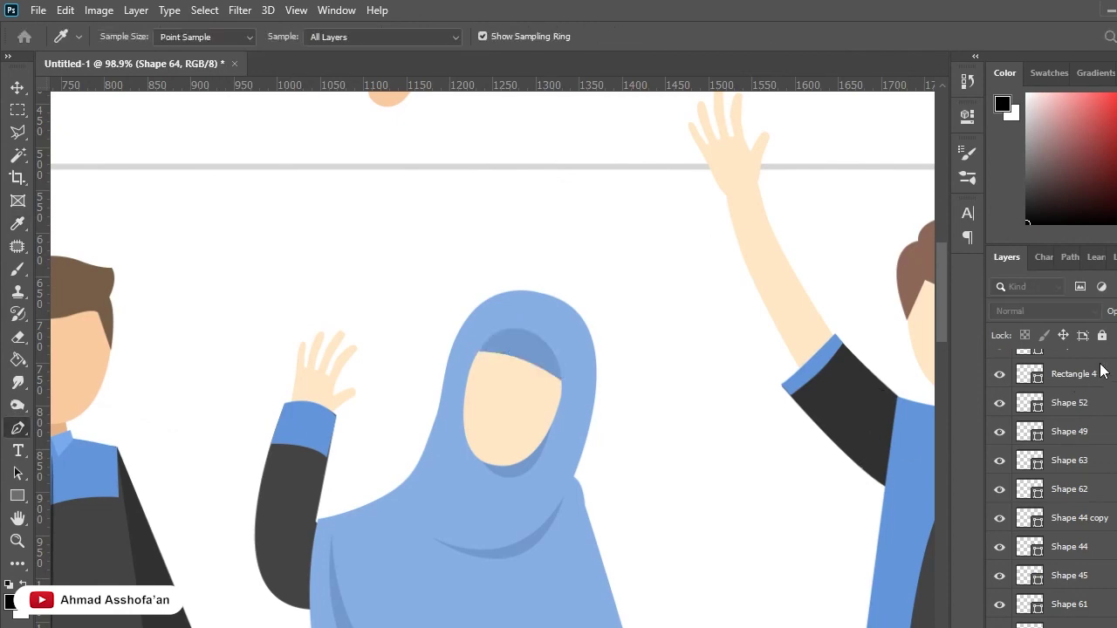
{"action": "left_click", "coordinate": [17, 88]}
{"action": "scroll", "coordinate": [679, 432], "scroll_direction": "down", "scroll_amount": 3}
{"action": "scroll", "coordinate": [498, 287], "scroll_direction": "up", "scroll_amount": 4}
{"action": "scroll", "coordinate": [439, 294], "scroll_direction": "up", "scroll_amount": 2}
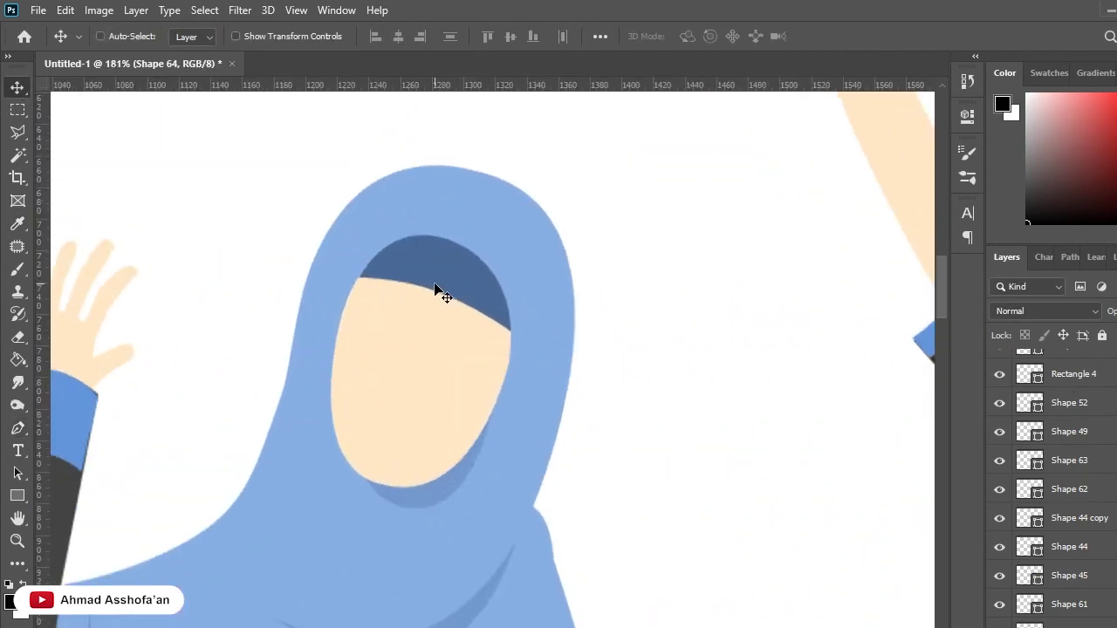
{"action": "left_click_drag", "start_coordinate": [414, 279], "coordinate": [410, 286]}
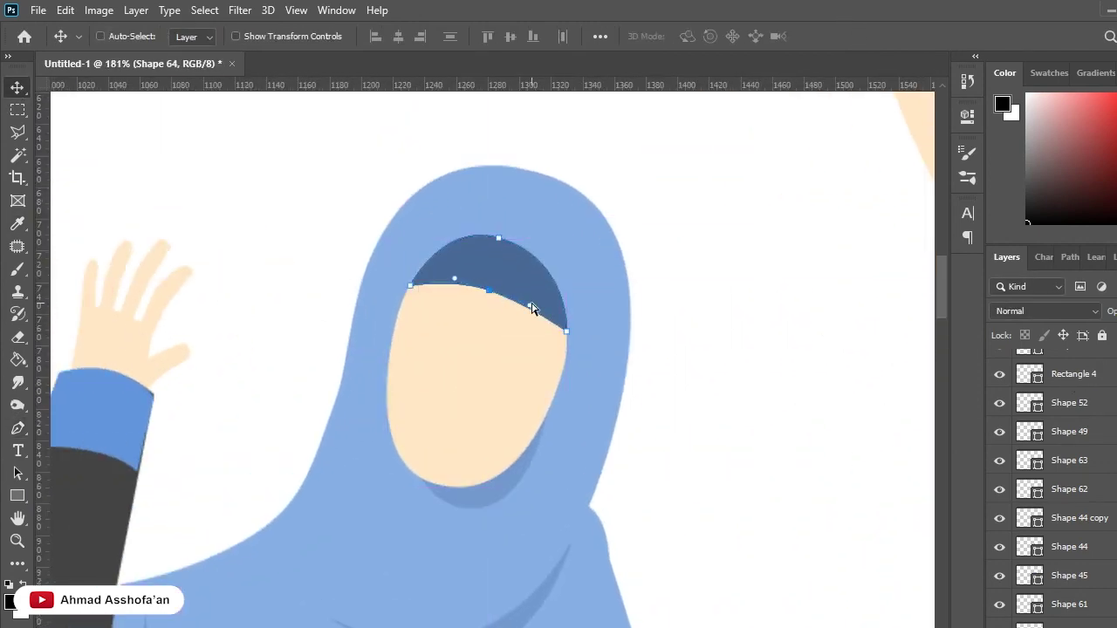
Select the inner band shape and sample canvas colours for it with the Eyedropper.
{"action": "scroll", "coordinate": [455, 348], "scroll_direction": "down", "scroll_amount": 3}
{"action": "scroll", "coordinate": [685, 419], "scroll_direction": "up", "scroll_amount": 1}
{"action": "scroll", "coordinate": [474, 319], "scroll_direction": "up", "scroll_amount": 3}
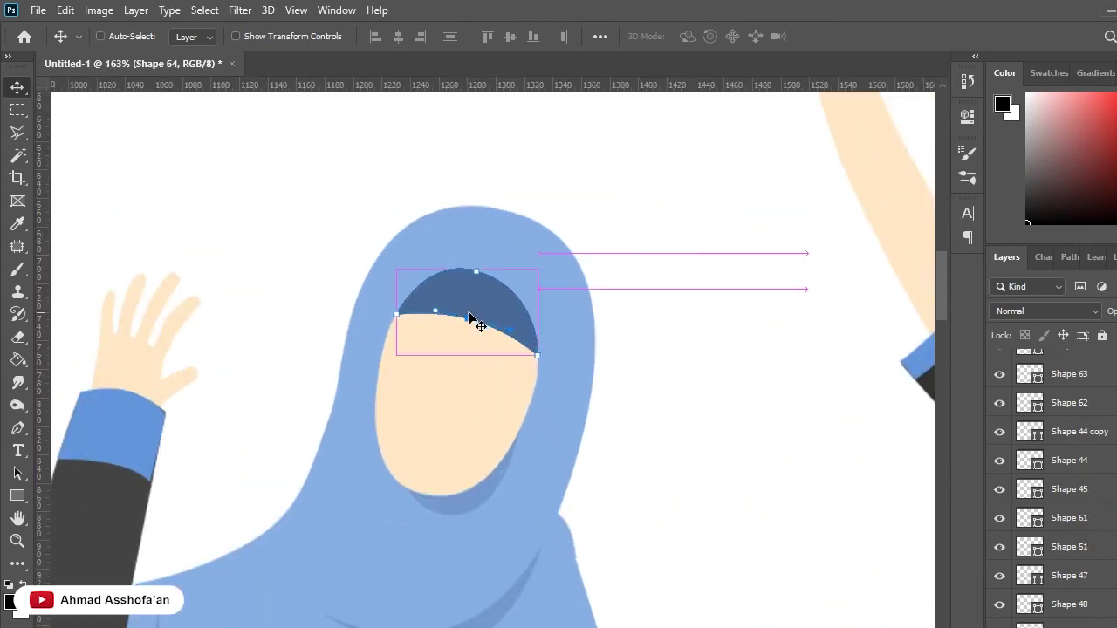
{"action": "scroll", "coordinate": [489, 332], "scroll_direction": "down", "scroll_amount": 3}
{"action": "scroll", "coordinate": [515, 349], "scroll_direction": "down", "scroll_amount": 1}
{"action": "scroll", "coordinate": [434, 224], "scroll_direction": "down", "scroll_amount": 2}
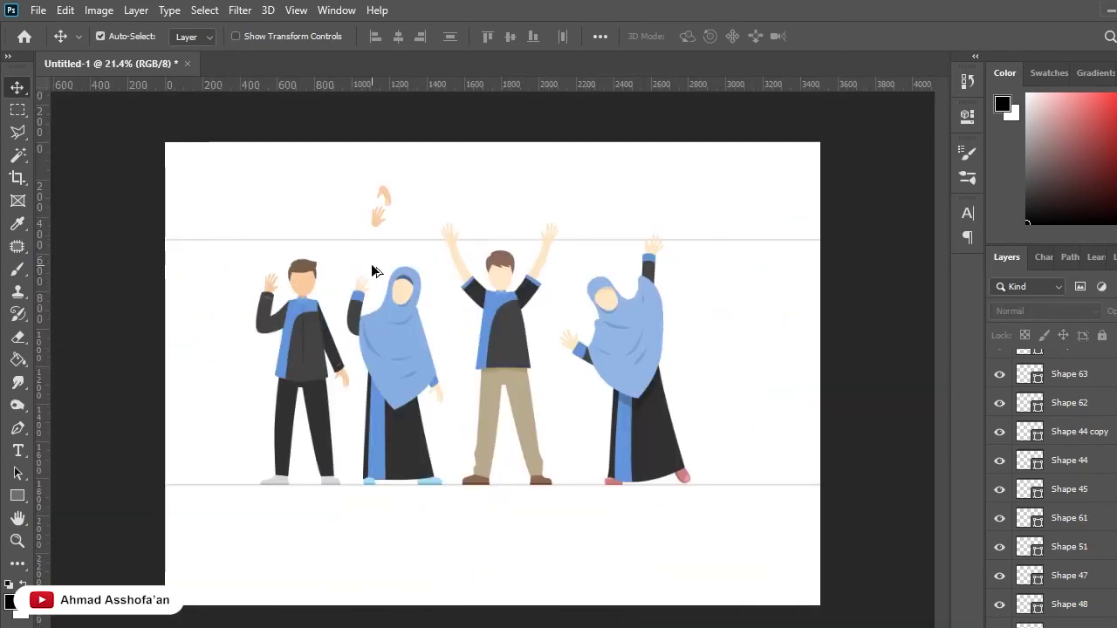
{"action": "scroll", "coordinate": [373, 269], "scroll_direction": "up", "scroll_amount": 2}
{"action": "left_click", "coordinate": [397, 258]}
{"action": "key", "text": "i"}
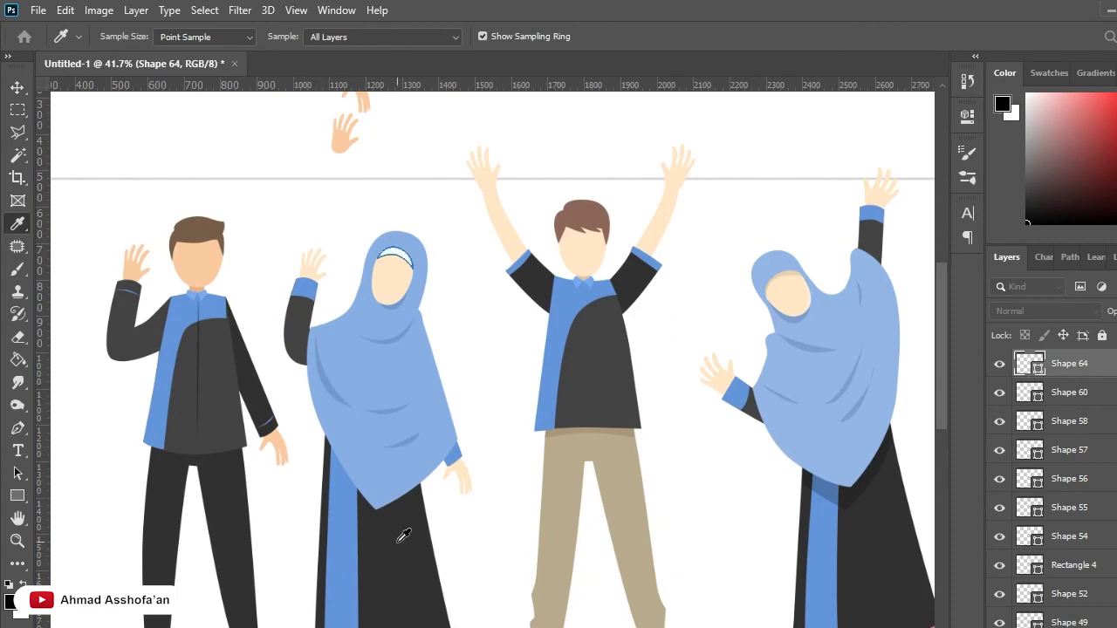
{"action": "key", "text": "v"}
{"action": "scroll", "coordinate": [441, 336], "scroll_direction": "down", "scroll_amount": 2}
{"action": "scroll", "coordinate": [426, 338], "scroll_direction": "up", "scroll_amount": 2}
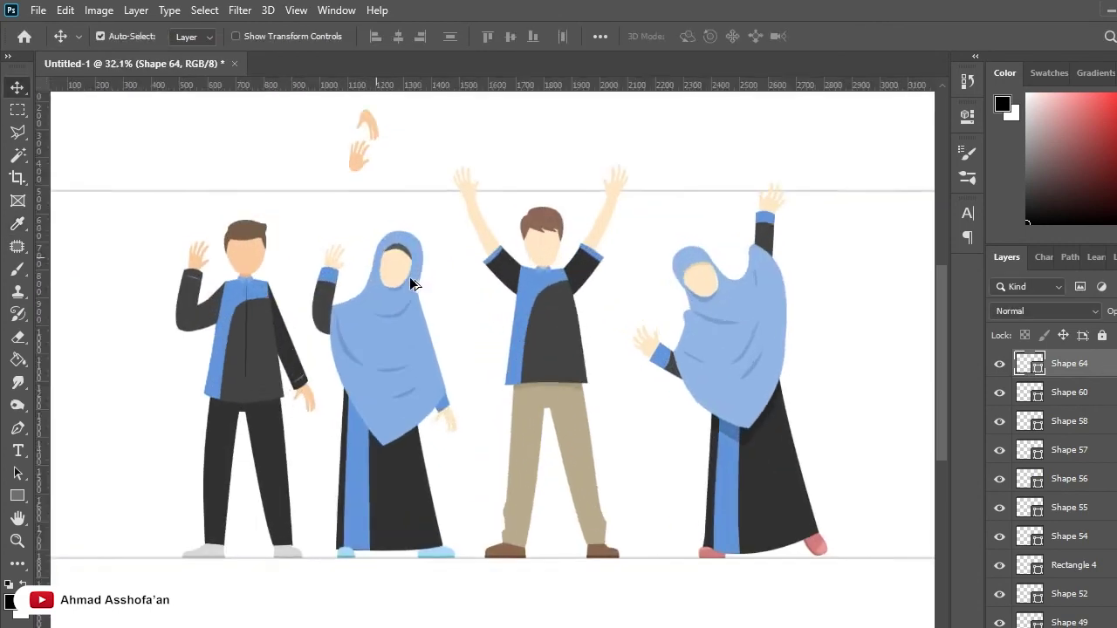
{"action": "scroll", "coordinate": [348, 360], "scroll_direction": "up", "scroll_amount": 1}
{"action": "key", "text": "i"}
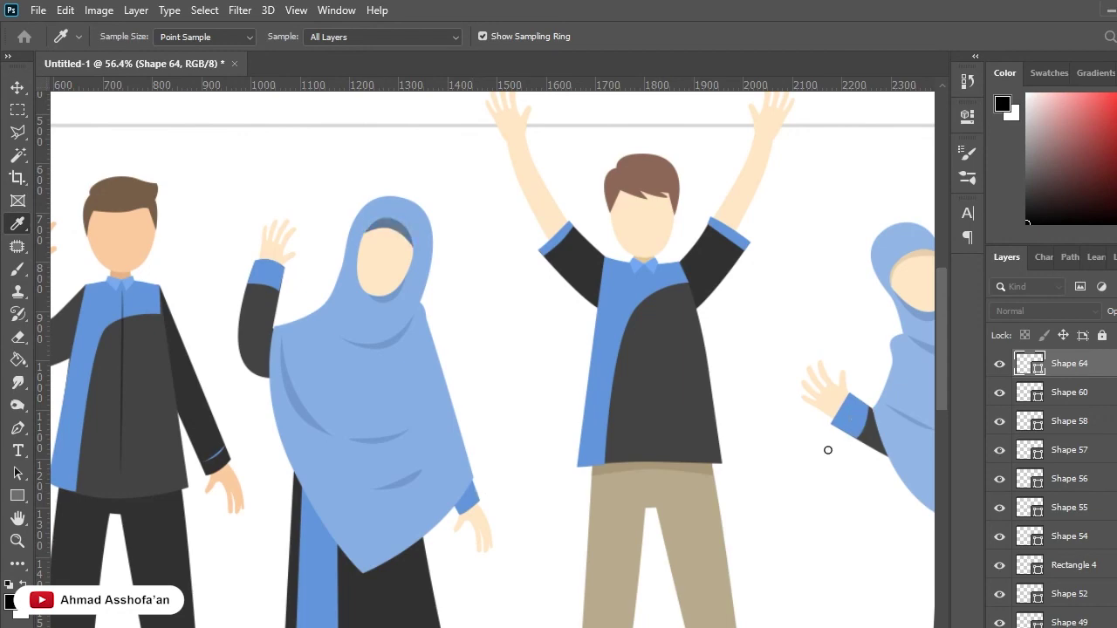
{"action": "key", "text": "v"}
{"action": "scroll", "coordinate": [615, 448], "scroll_direction": "down", "scroll_amount": 2}
Draw Shape 65, a dark-blue arc over the second woman's inner band above her forehead.
{"action": "scroll", "coordinate": [418, 330], "scroll_direction": "up", "scroll_amount": 5}
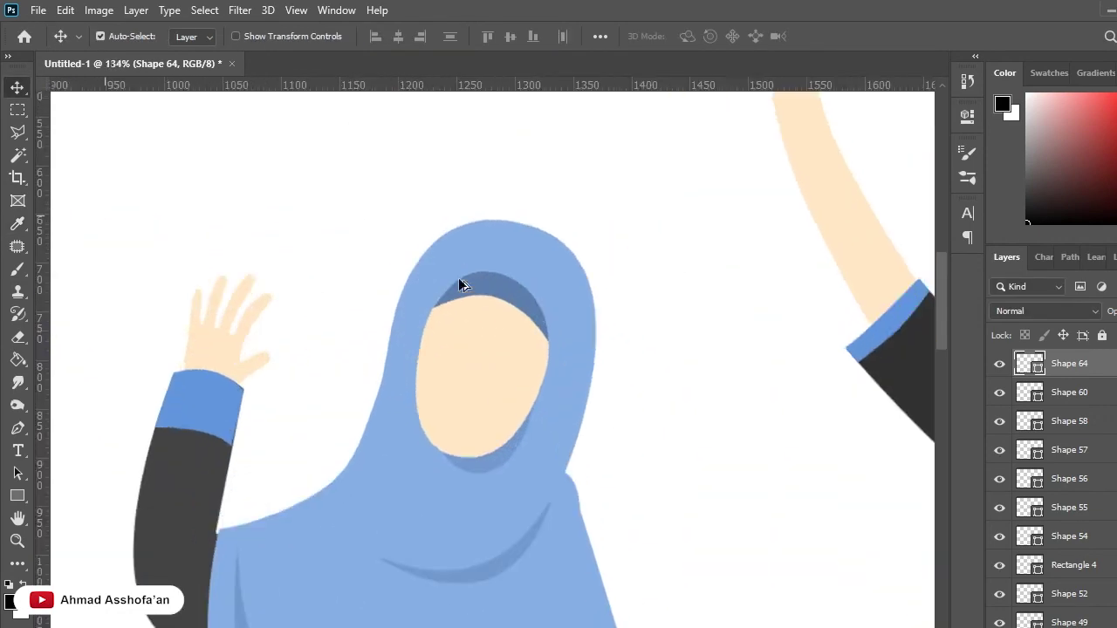
{"action": "key", "text": "p"}
{"action": "scroll", "coordinate": [302, 382], "scroll_direction": "up", "scroll_amount": 2}
{"action": "left_click", "coordinate": [464, 294]}
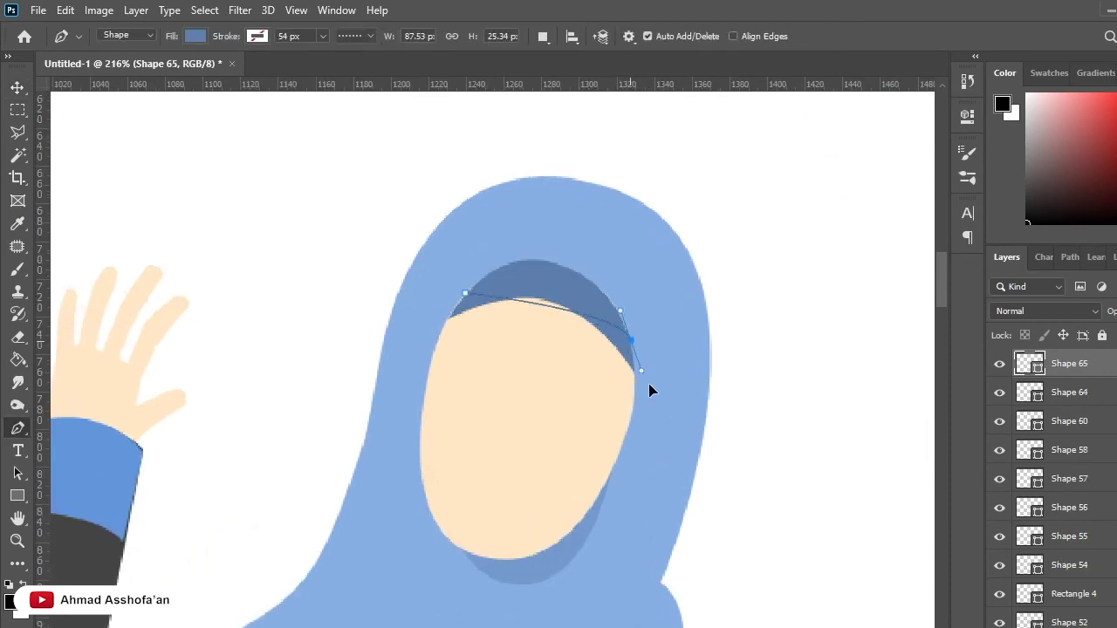
{"action": "left_click_drag", "start_coordinate": [648, 385], "coordinate": [665, 417]}
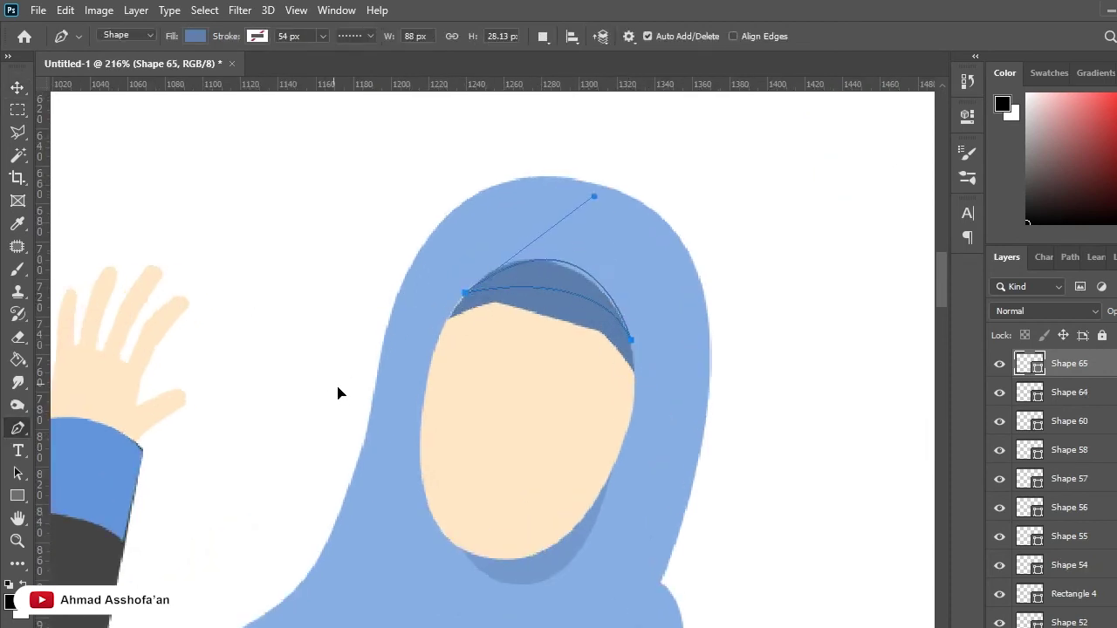
{"action": "key", "text": "i"}
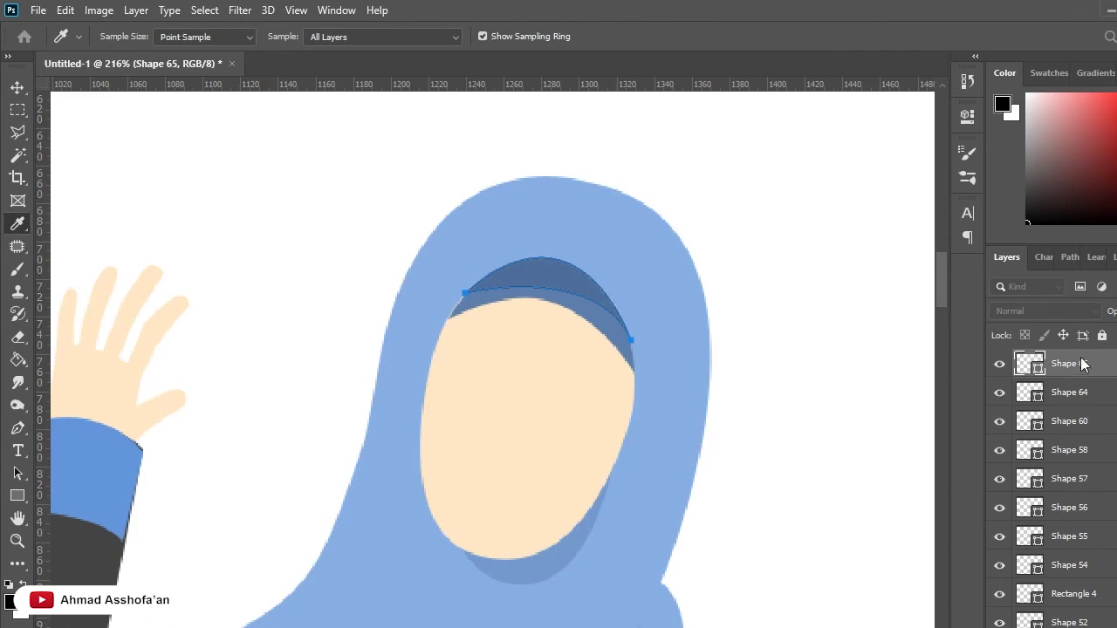
{"action": "key", "text": "v"}
{"action": "scroll", "coordinate": [606, 334], "scroll_direction": "down", "scroll_amount": 5, "text": "alt"}
{"action": "scroll", "coordinate": [413, 289], "scroll_direction": "down", "scroll_amount": 2, "text": "alt"}
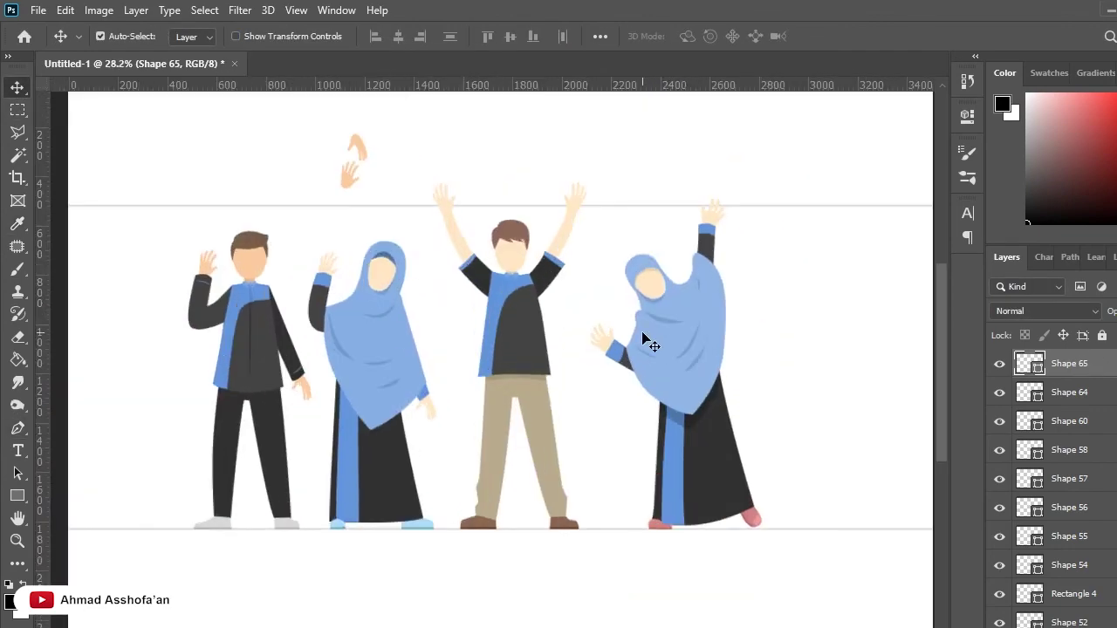
{"action": "scroll", "coordinate": [356, 259], "scroll_direction": "up", "scroll_amount": 3, "text": "alt"}
{"action": "scroll", "coordinate": [456, 319], "scroll_direction": "down", "scroll_amount": 2, "text": "alt"}
{"action": "scroll", "coordinate": [524, 349], "scroll_direction": "down", "scroll_amount": 2, "text": "alt"}
{"action": "scroll", "coordinate": [587, 386], "scroll_direction": "down", "scroll_amount": 2, "text": "alt"}
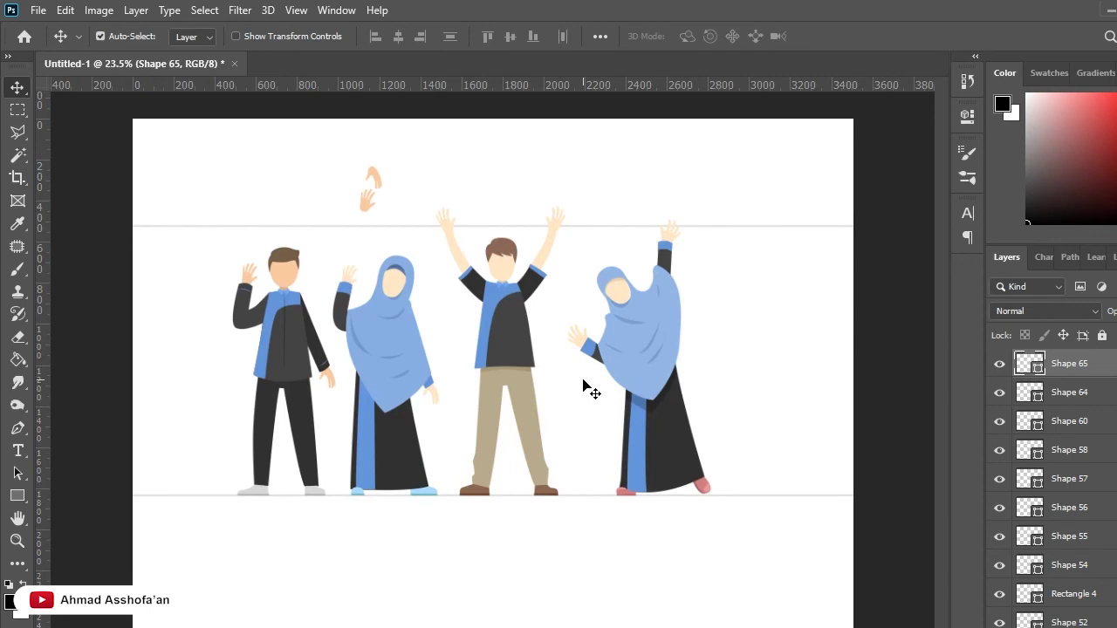
{"action": "scroll", "coordinate": [419, 312], "scroll_direction": "up", "scroll_amount": 3, "text": "alt"}
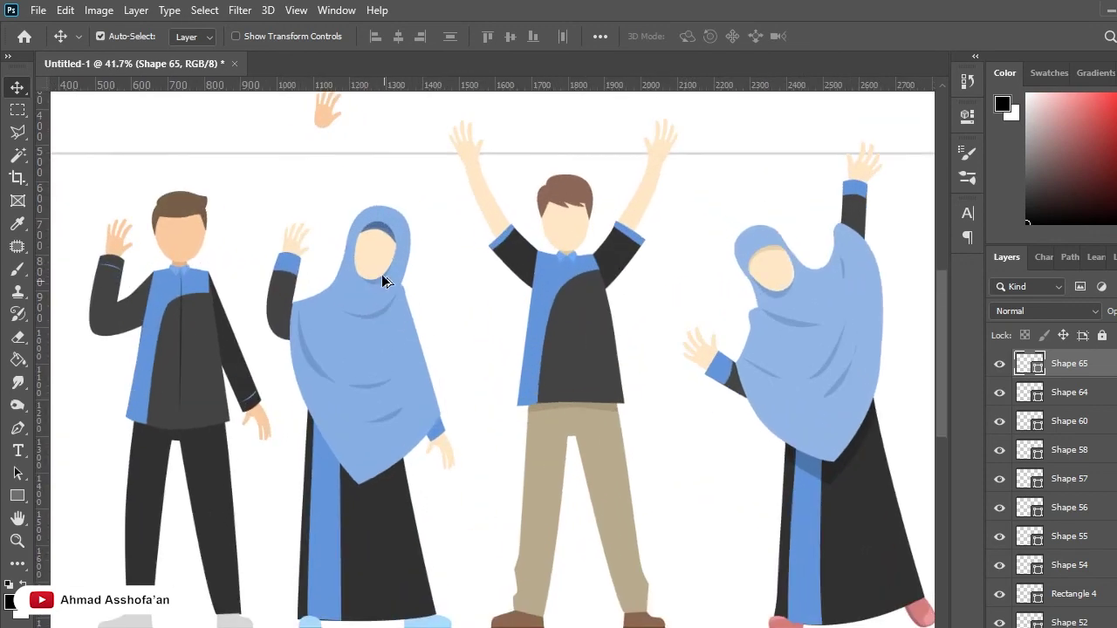
{"action": "scroll", "coordinate": [390, 241], "scroll_direction": "up", "scroll_amount": 4, "text": "alt"}
Move the inner band layers above Group 1 and collapse the Group 1 and ORANG 2 folders.
{"action": "left_click", "coordinate": [382, 229]}
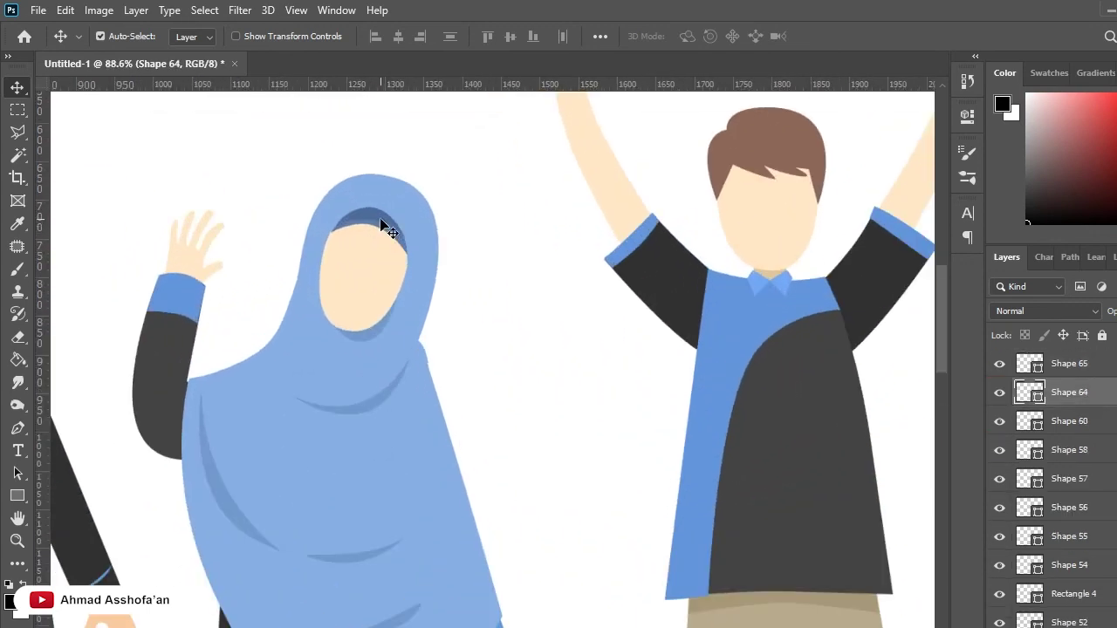
{"action": "left_click_drag", "start_coordinate": [1074, 392], "coordinate": [1076, 432]}
{"action": "left_click", "coordinate": [999, 435]}
{"action": "left_click", "coordinate": [1000, 435]}
{"action": "left_click", "coordinate": [1019, 435]}
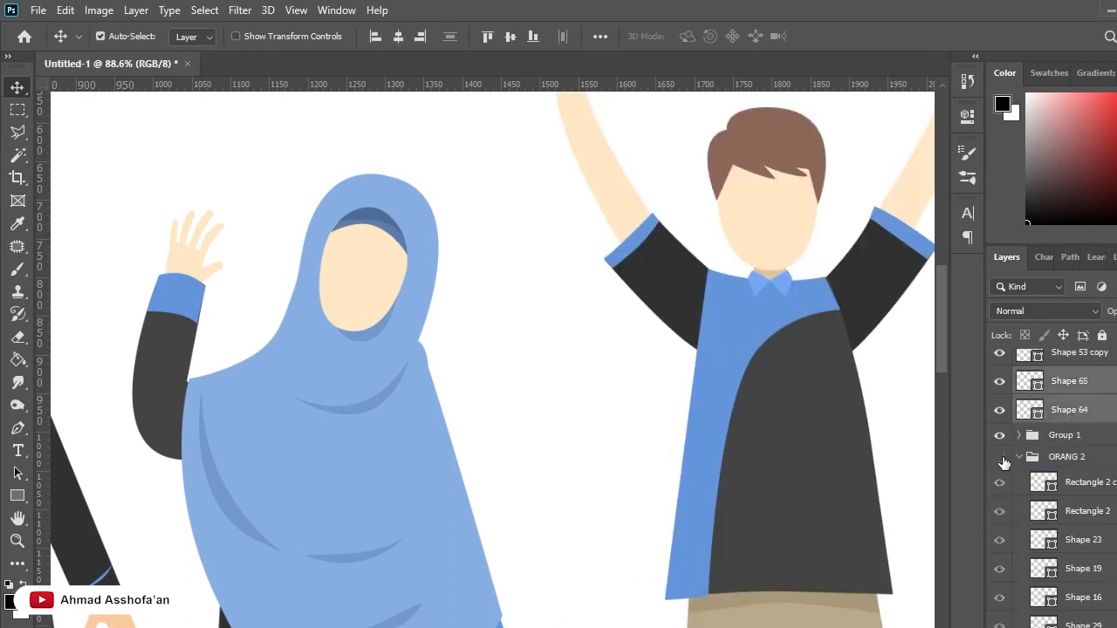
{"action": "left_click", "coordinate": [1019, 456]}
{"action": "left_click", "coordinate": [1066, 413]}
{"action": "scroll", "coordinate": [612, 424], "scroll_direction": "down", "scroll_amount": 5, "text": "alt"}
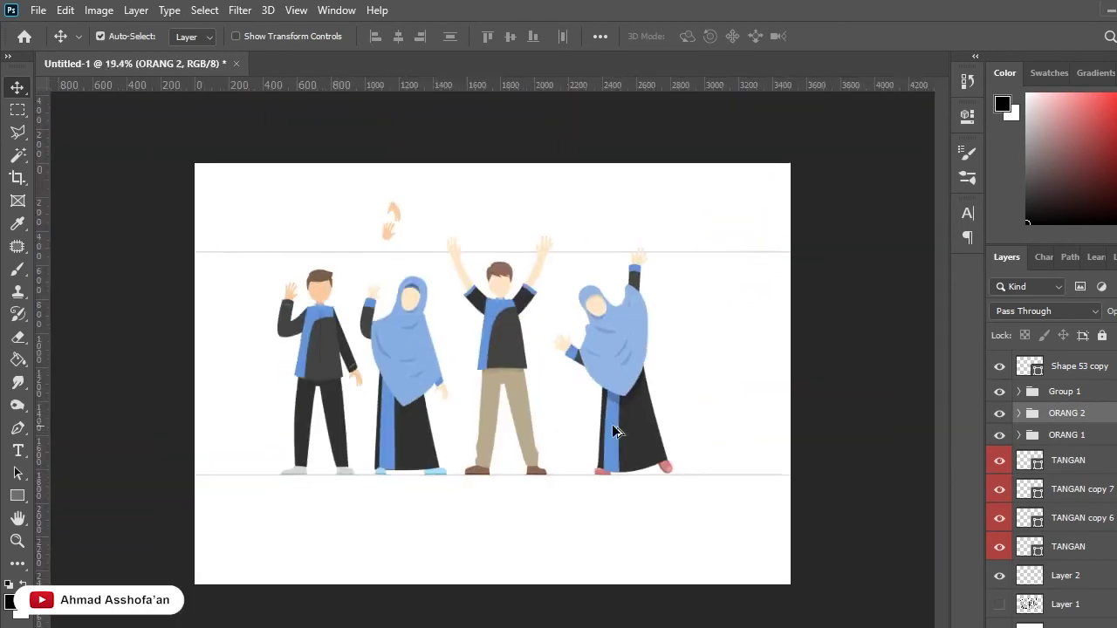
{"action": "scroll", "coordinate": [637, 282], "scroll_direction": "up", "scroll_amount": 3, "text": "alt"}
{"action": "scroll", "coordinate": [637, 282], "scroll_direction": "up", "scroll_amount": 2, "text": "alt"}
Draw Shape 66, a light-blue arc along the top of the fourth woman's hood.
{"action": "left_click", "coordinate": [711, 378]}
{"action": "key", "text": "p"}
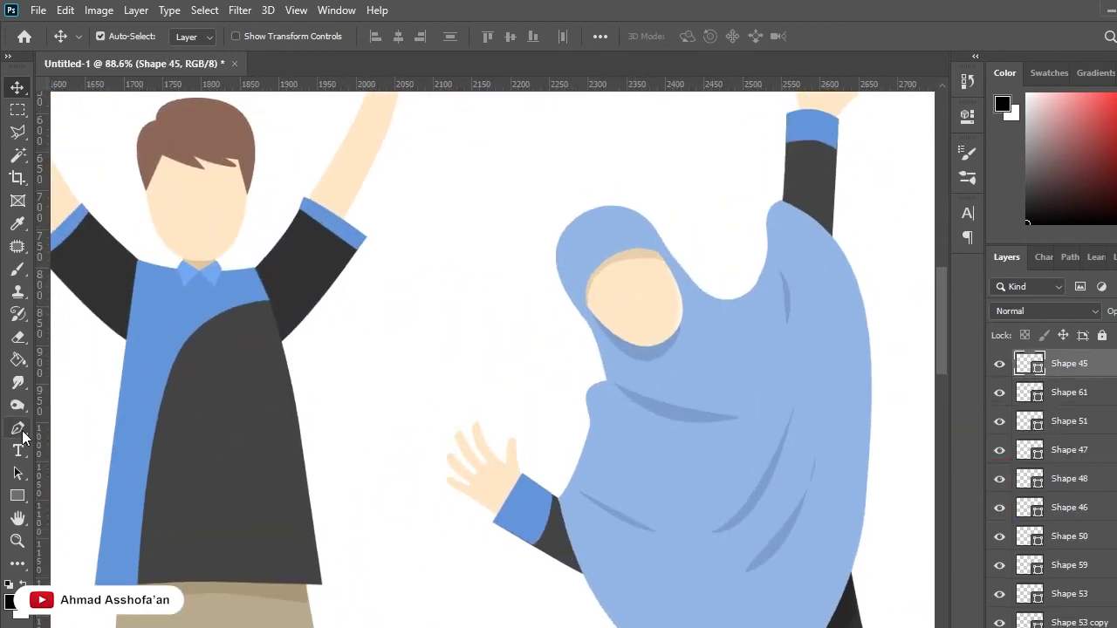
{"action": "scroll", "coordinate": [563, 205], "scroll_direction": "up", "scroll_amount": 2, "text": "alt"}
{"action": "scroll", "coordinate": [563, 205], "scroll_direction": "up", "scroll_amount": 2}
{"action": "left_click", "coordinate": [568, 249]}
{"action": "left_click_drag", "start_coordinate": [690, 254], "coordinate": [711, 273]}
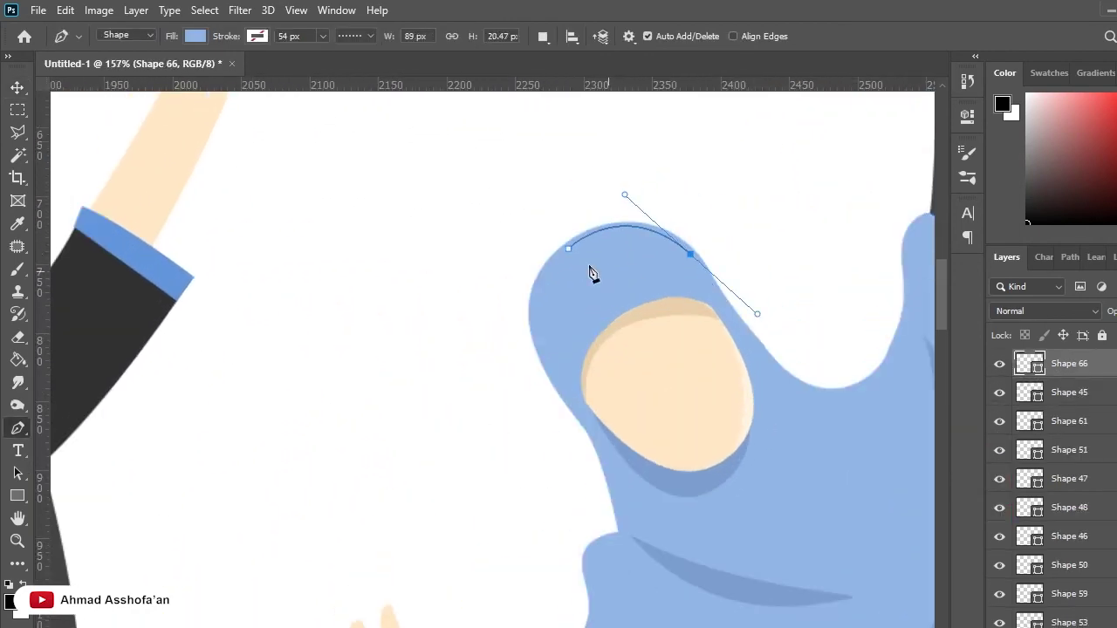
{"action": "mouse_move", "coordinate": [481, 289]}
{"action": "left_mouse_down"}
{"action": "mouse_move", "coordinate": [506, 287]}
{"action": "mouse_move", "coordinate": [507, 311]}
{"action": "left_mouse_up"}
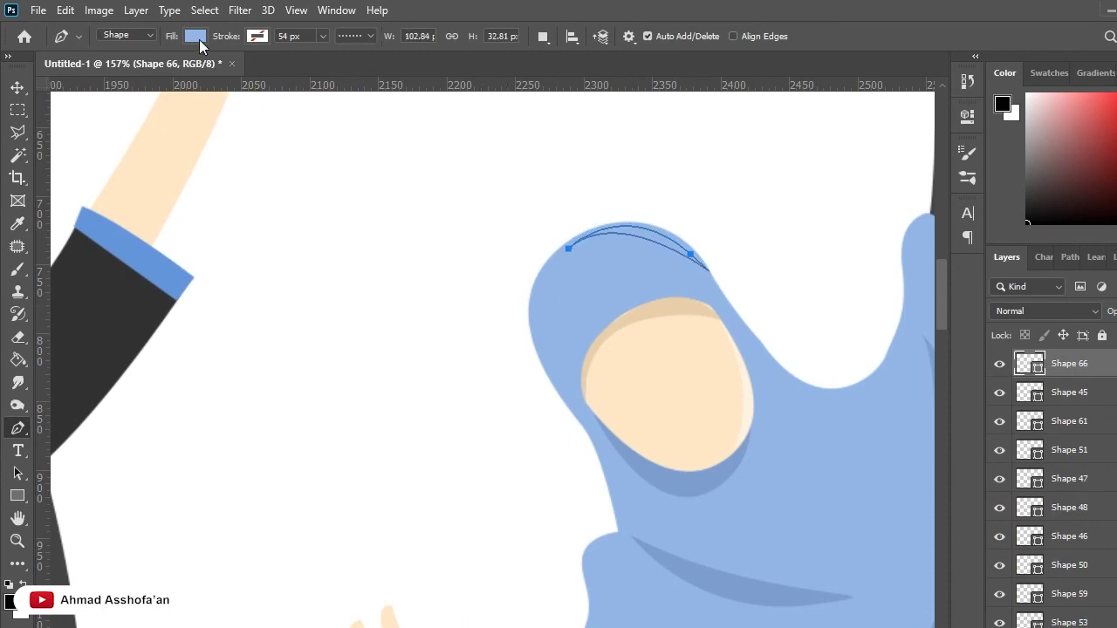
{"action": "key", "text": "i"}
{"action": "key", "text": "p"}
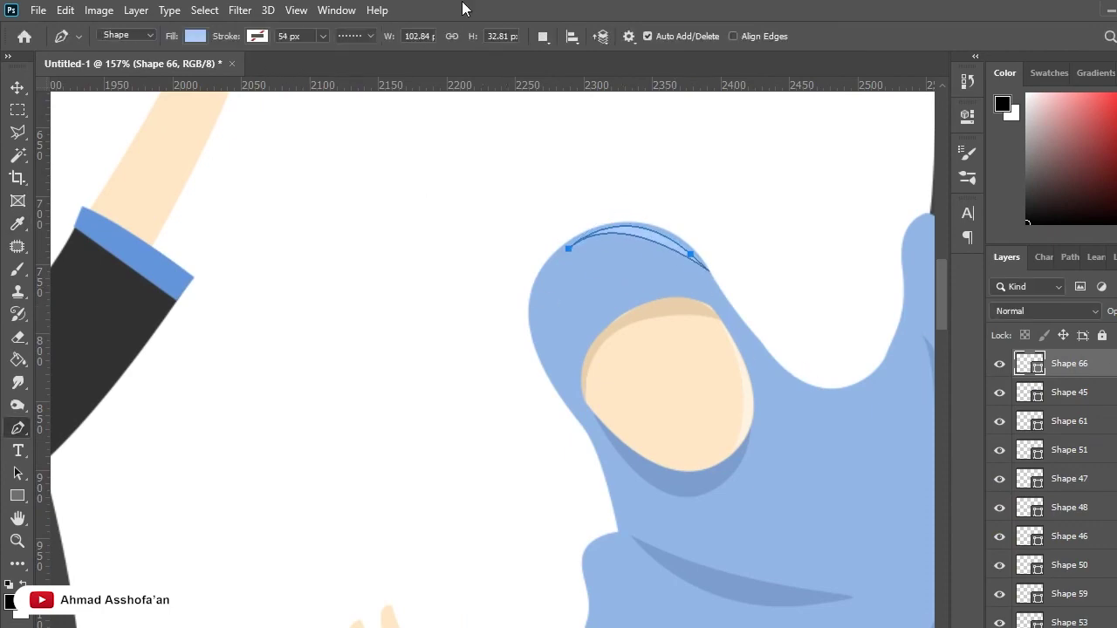
{"action": "key", "text": "v"}
{"action": "key", "text": "ctrl+0"}
{"action": "scroll", "coordinate": [608, 410], "scroll_direction": "up", "scroll_amount": 3}
Marquee-select the fourth figure's layers with the Move tool.
{"action": "scroll", "coordinate": [608, 410], "scroll_direction": "down", "scroll_amount": 3}
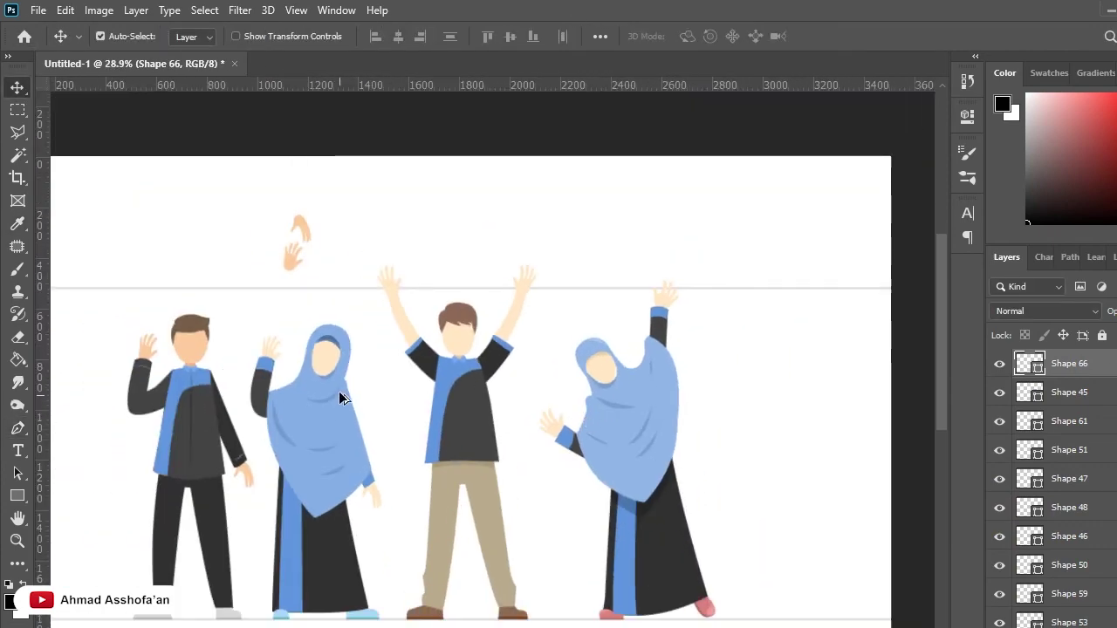
{"action": "scroll", "coordinate": [402, 451], "scroll_direction": "up", "scroll_amount": 2}
{"action": "scroll", "coordinate": [648, 439], "scroll_direction": "up", "scroll_amount": 1}
{"action": "scroll", "coordinate": [729, 497], "scroll_direction": "up", "scroll_amount": 1}
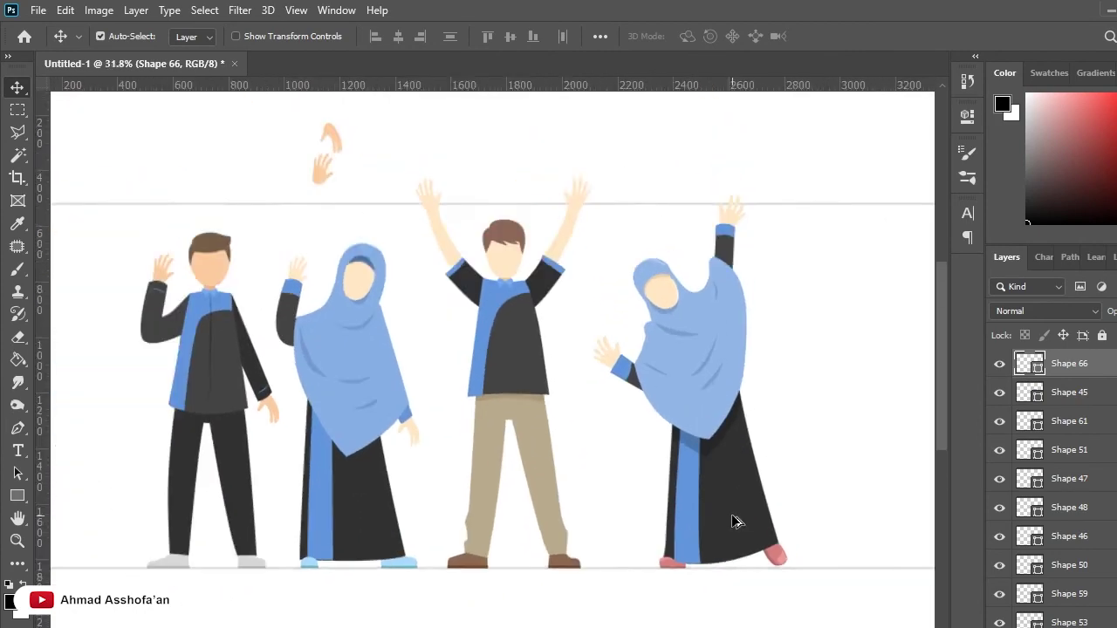
{"action": "scroll", "coordinate": [731, 514], "scroll_direction": "down", "scroll_amount": 1}
{"action": "scroll", "coordinate": [728, 436], "scroll_direction": "down", "scroll_amount": 1}
{"action": "scroll", "coordinate": [690, 309], "scroll_direction": "up", "scroll_amount": 2}
{"action": "left_click_drag", "start_coordinate": [776, 171], "coordinate": [591, 543]}
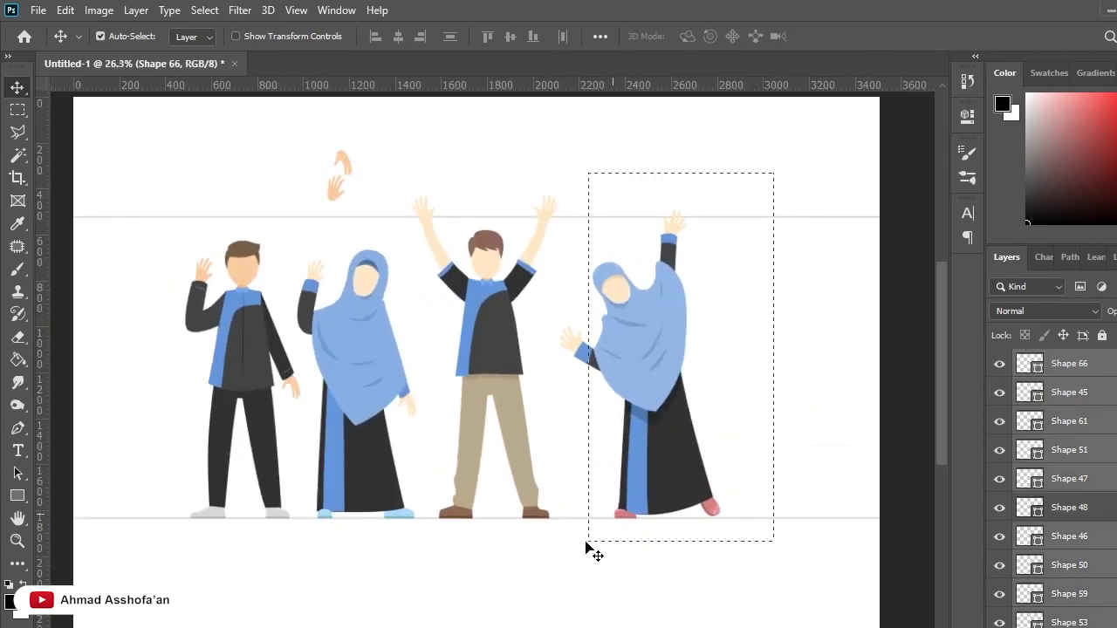
Hide the guide-line layer, leaving the four figures on a clean white canvas.
{"action": "scroll", "coordinate": [572, 326], "scroll_direction": "down", "scroll_amount": 1}
{"action": "scroll", "coordinate": [262, 362], "scroll_direction": "up", "scroll_amount": 2}
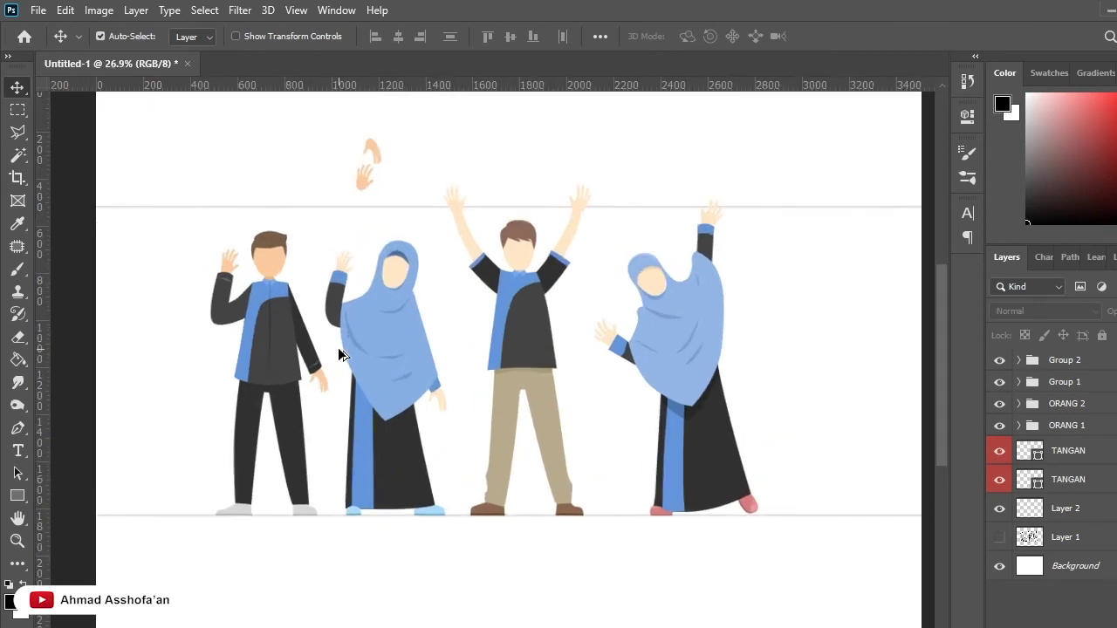
{"action": "scroll", "coordinate": [349, 351], "scroll_direction": "up", "scroll_amount": 1}
{"action": "scroll", "coordinate": [379, 357], "scroll_direction": "down", "scroll_amount": 1}
{"action": "left_click", "coordinate": [1000, 510]}
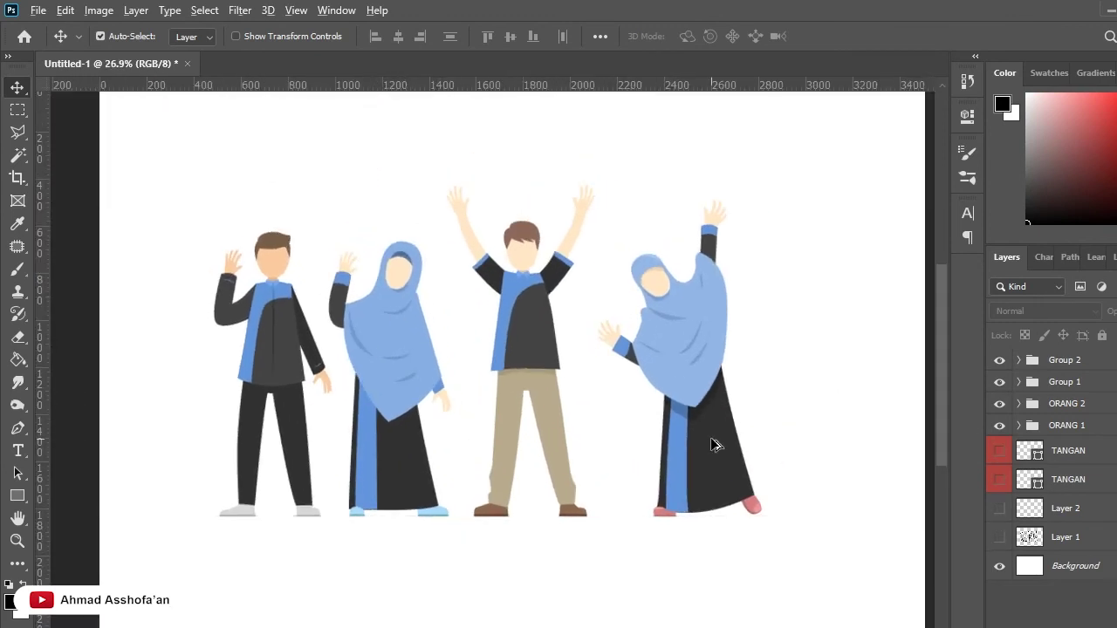
{"action": "scroll", "coordinate": [541, 523], "scroll_direction": "up", "scroll_amount": 1}
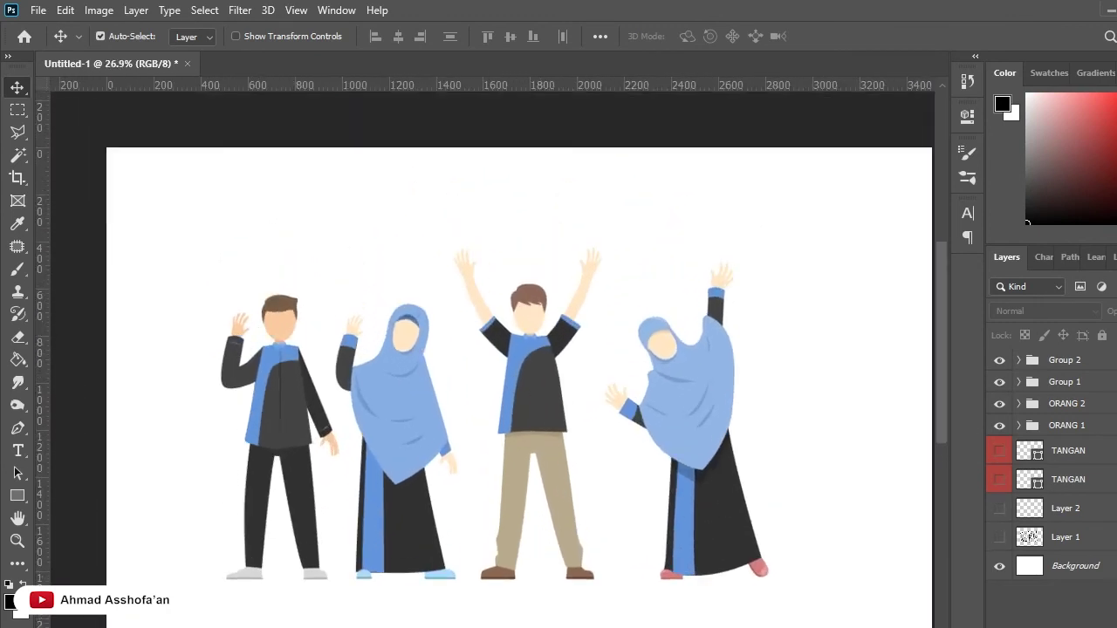